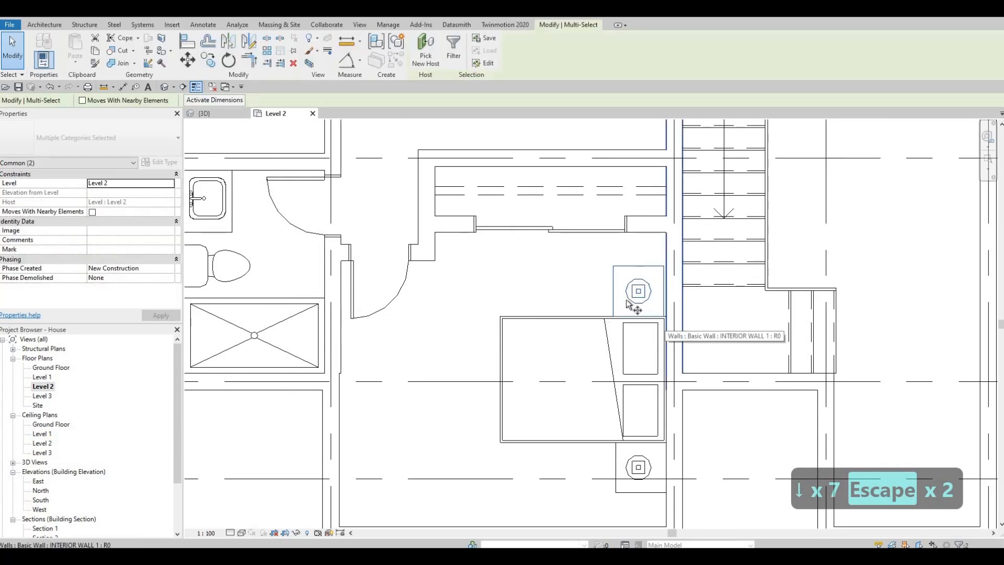
Move the upper nightstand and its lamp from the nightstand's corner to the wall face beside the bed headboard
left_click(665, 322)
key("m")
key("v")
scroll(681, 321, "up", 4)
left_click(731, 355)
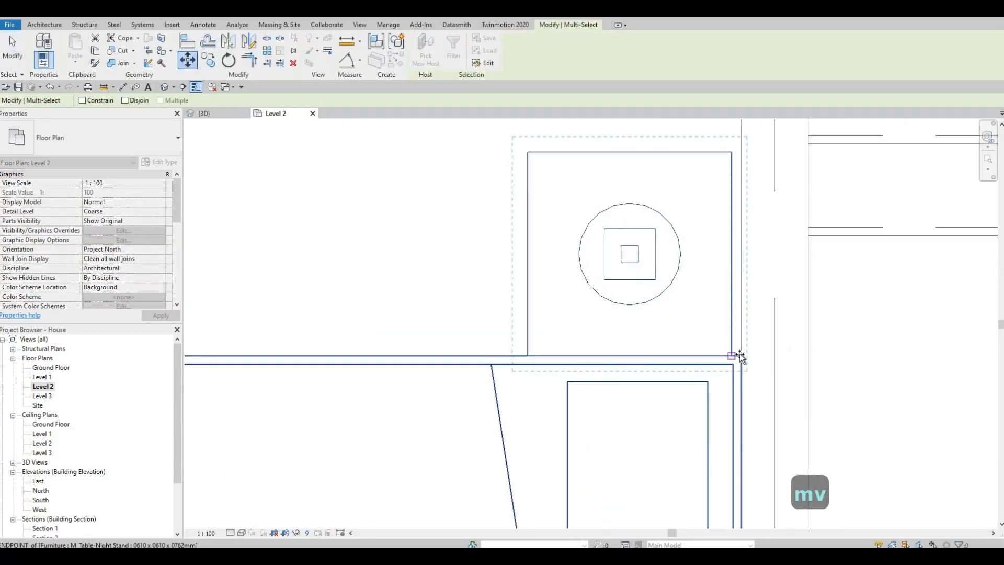
left_click(741, 356)
scroll(660, 321, "down", 3)
scroll(614, 317, "down", 6)
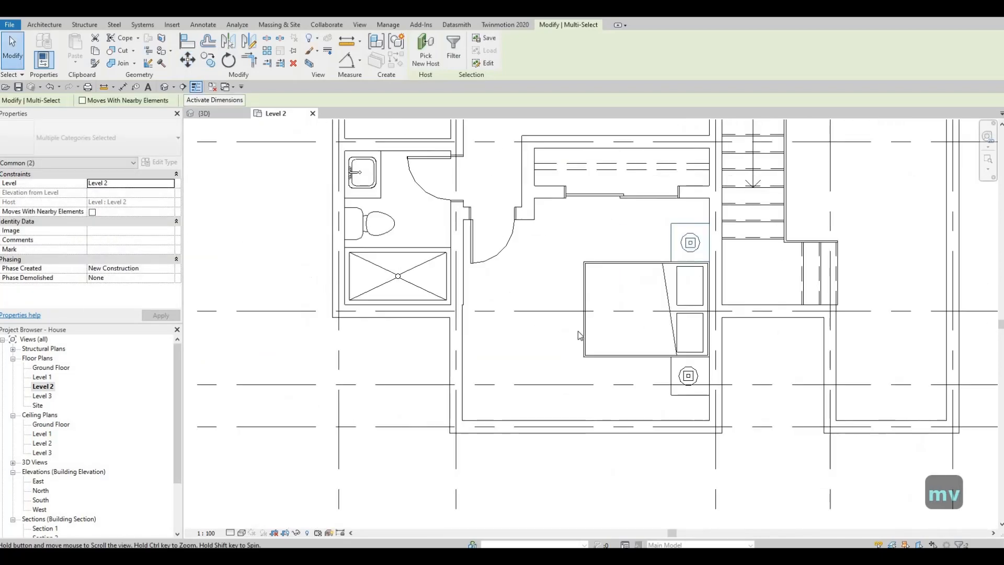
key("Escape")
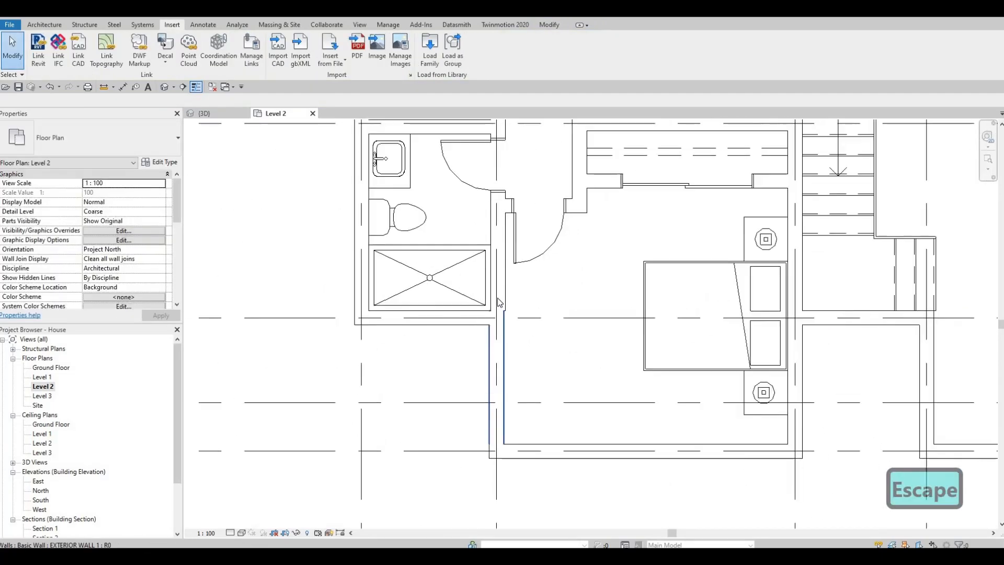
Pull the lower end of the interior wall between the shower and bedroom back from the exterior wall
scroll(498, 326, "up", 2)
left_click(500, 331)
scroll(499, 345, "up", 2)
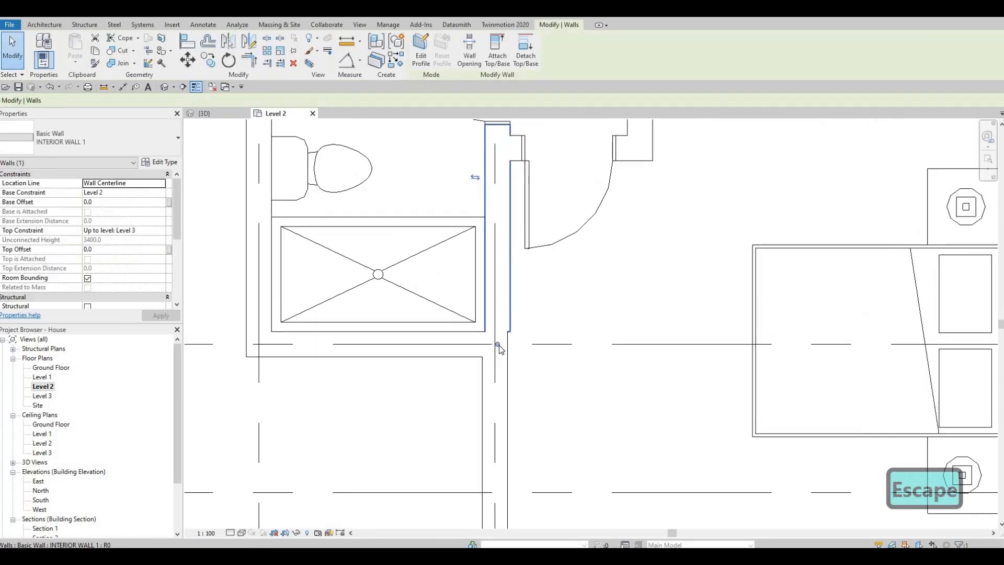
key("r")
key("s")
left_click(503, 308)
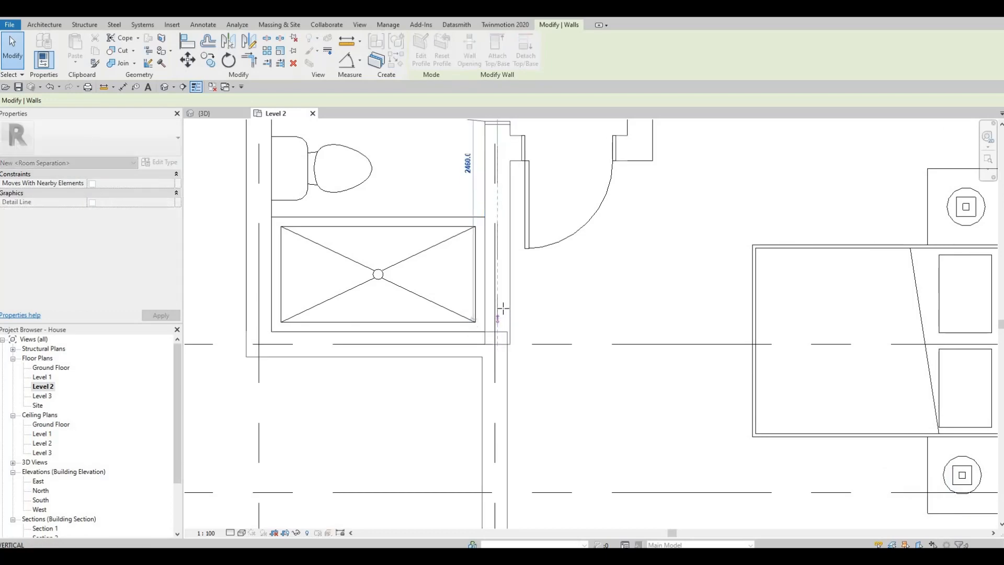
key("Escape")
scroll(538, 383, "down", 3)
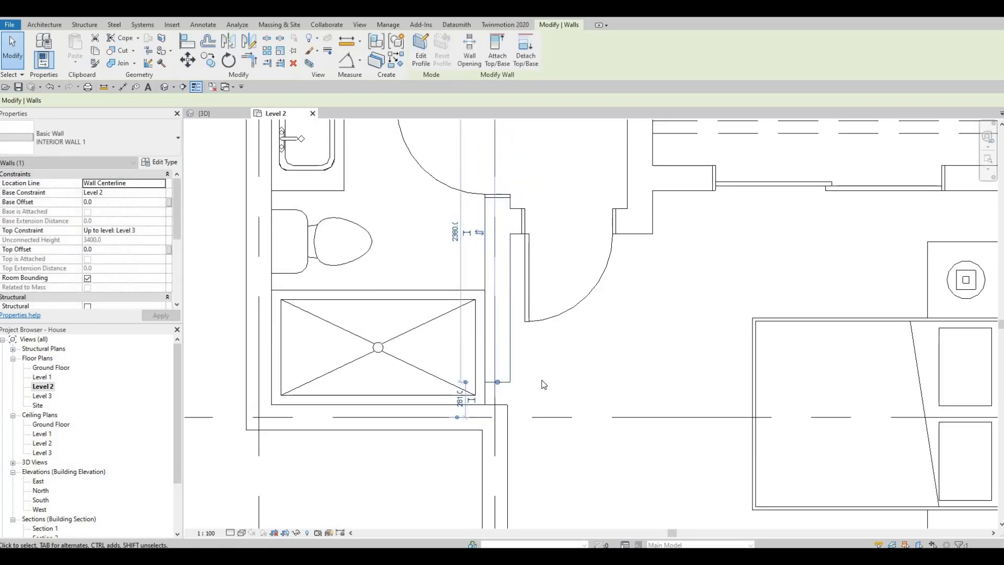
middle_click_drag(526, 375, 528, 250)
mouse_move(518, 417)
middle_mouse_down()
mouse_move(520, 324)
mouse_move(526, 422)
middle_mouse_up()
scroll(519, 325, "up", 2)
key("Escape")
scroll(519, 385, "down", 1)
scroll(522, 421, "down", 1)
middle_click_drag(524, 383, 554, 368)
middle_click_drag(544, 429, 549, 372)
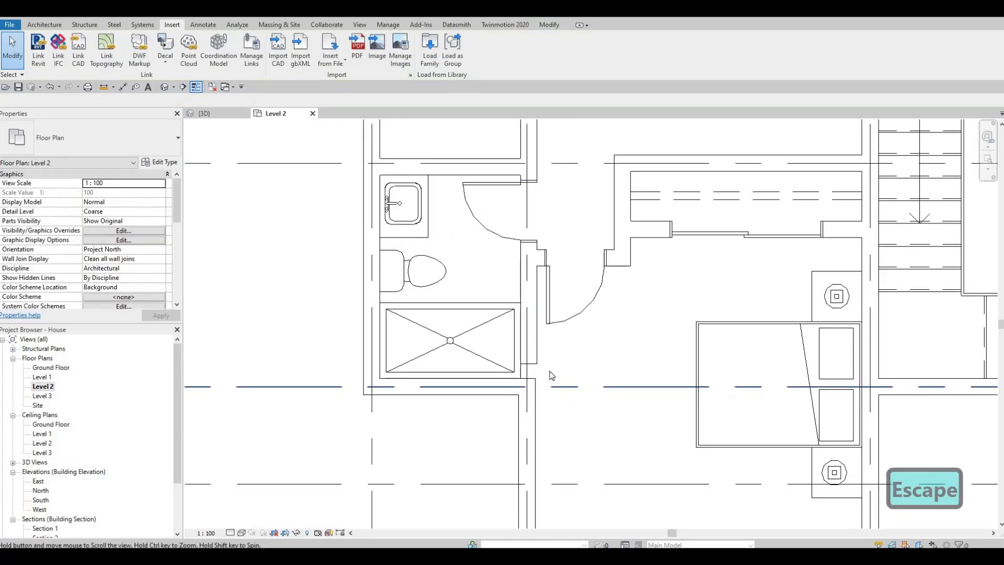
key("Escape")
key("Escape")
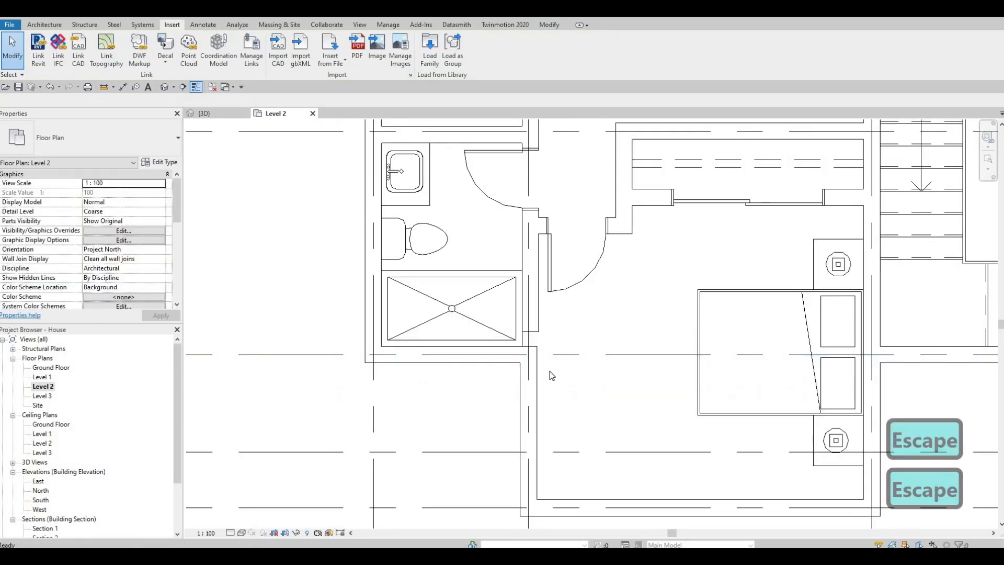
Stretch the lower end of the interior wall beside the shower back down to the exterior wall
key("Escape")
left_click(536, 327)
scroll(533, 331, "up", 2)
left_click_drag(529, 358, 529, 361)
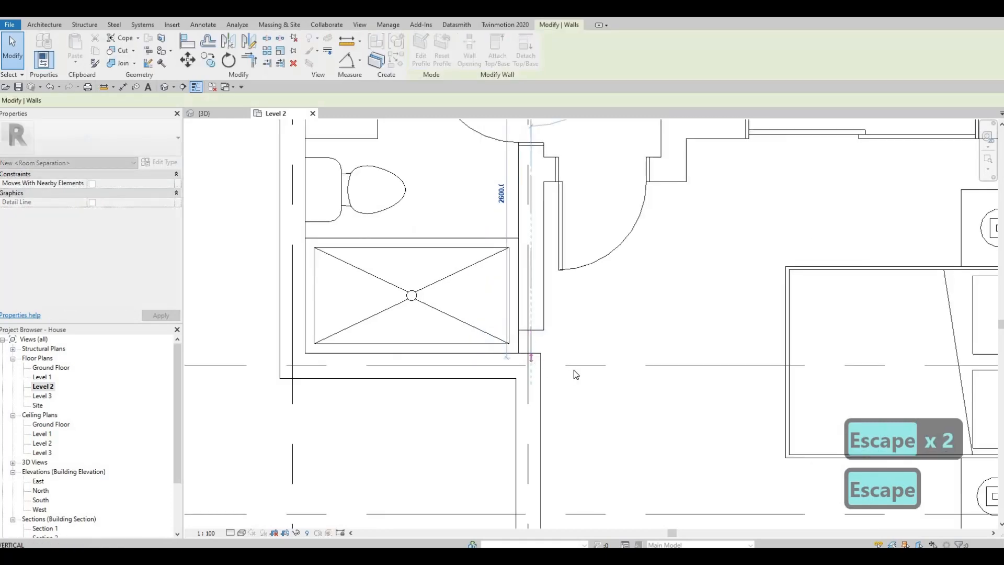
key("Escape")
middle_click_drag(576, 429, 561, 359)
scroll(561, 359, "down", 2)
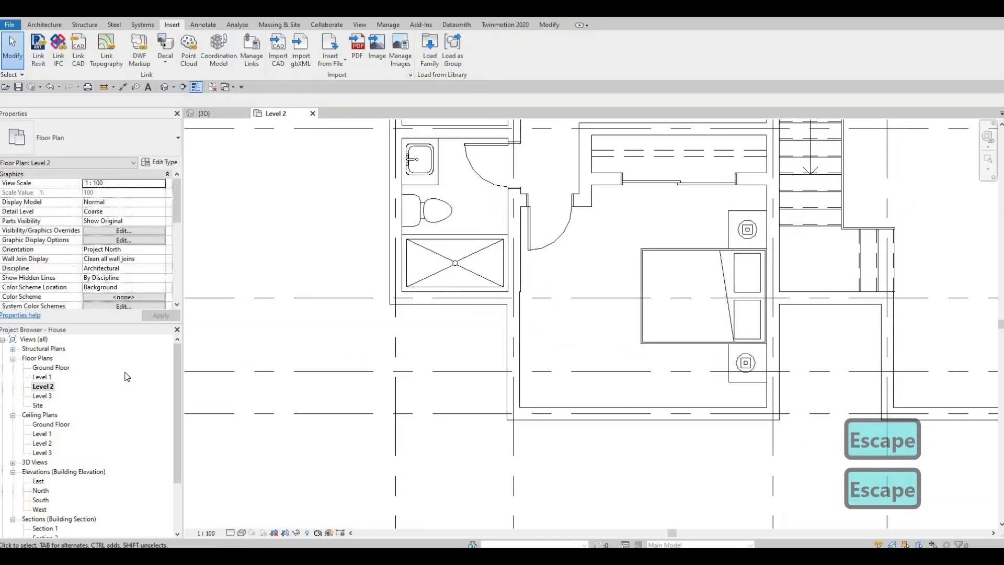
Set the Level 2 floor plan's underlay base level to Level 1
scroll(121, 267, "down", 5)
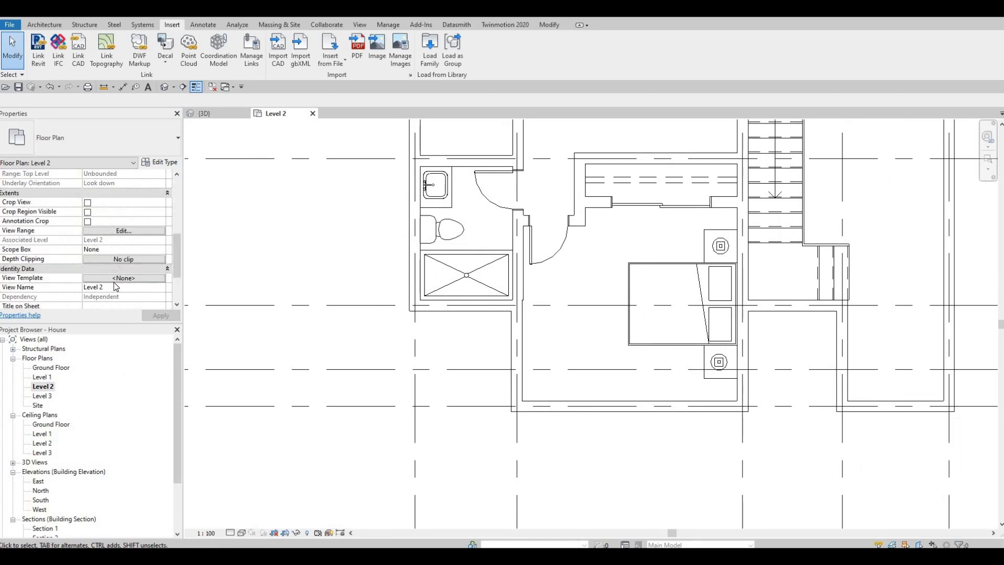
scroll(116, 253, "up", 5)
scroll(123, 262, "down", 7)
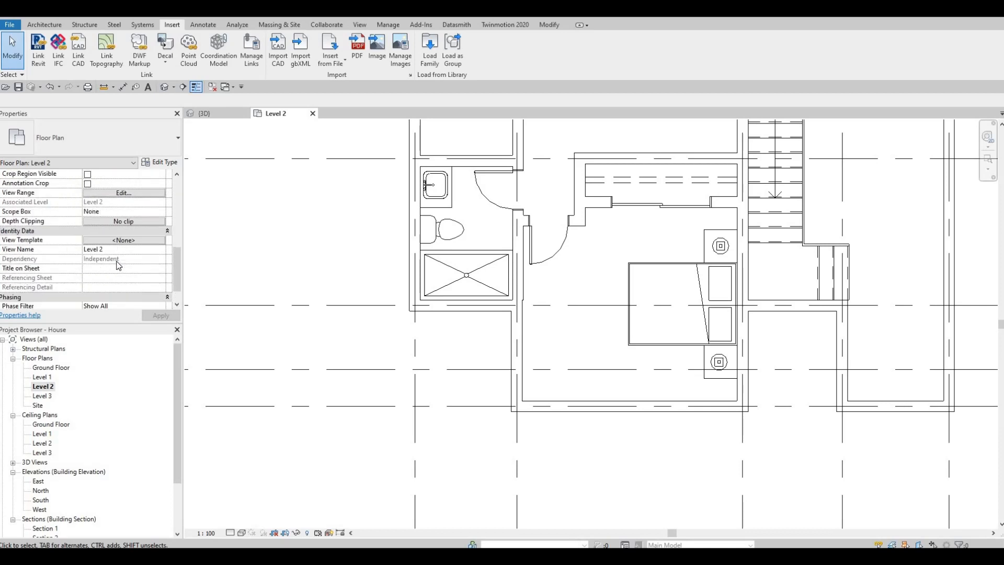
scroll(123, 263, "up", 7)
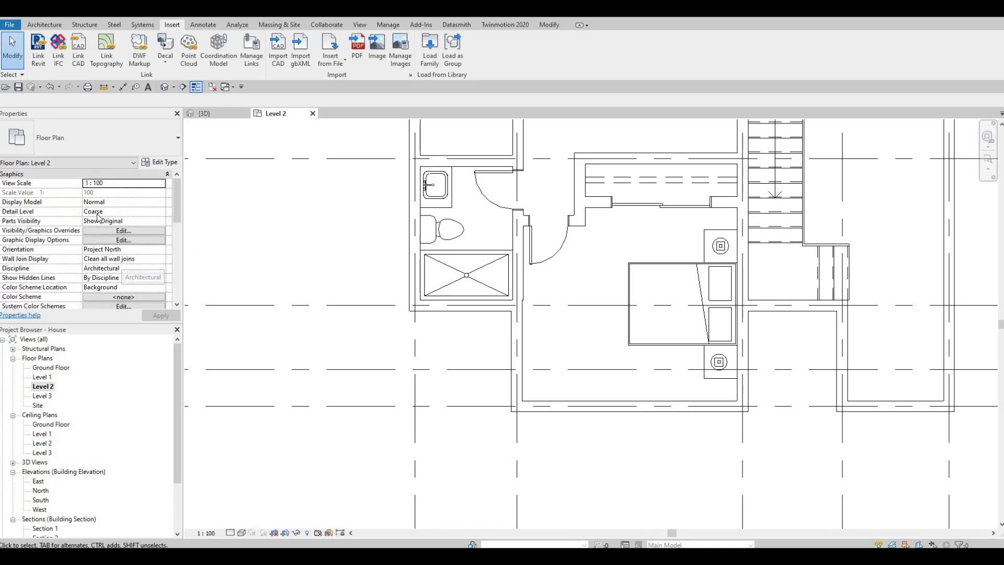
scroll(104, 239, "down", 3)
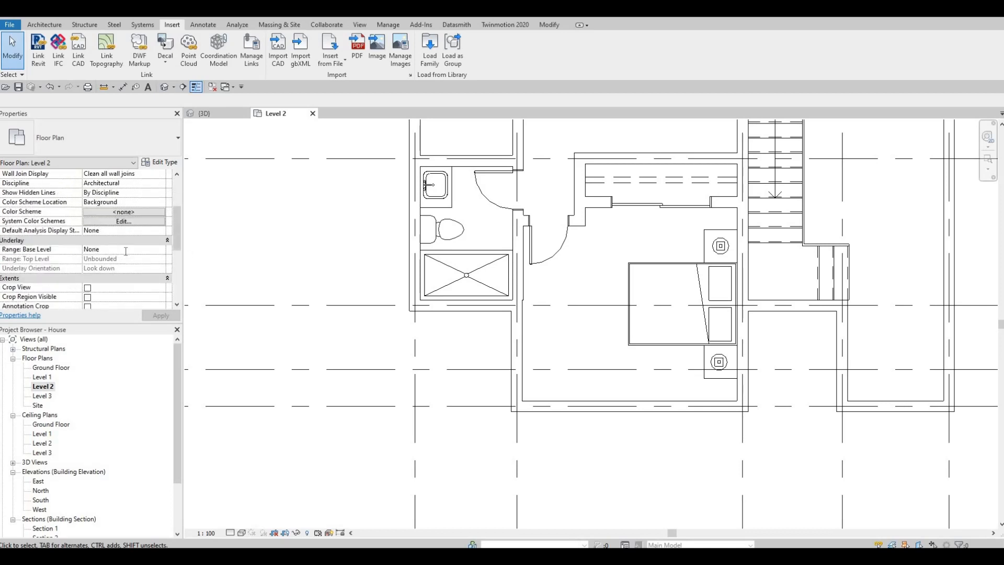
left_click(104, 277)
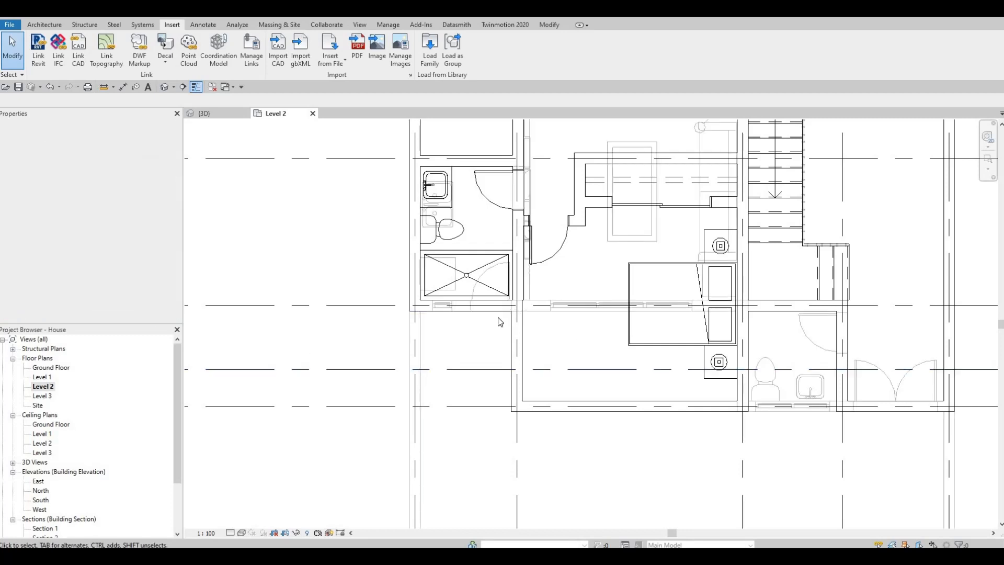
Detach the interior wall beside the shower by pulling its lower end just above the exterior wall corner
scroll(500, 314, "up", 5)
scroll(497, 260, "up", 4)
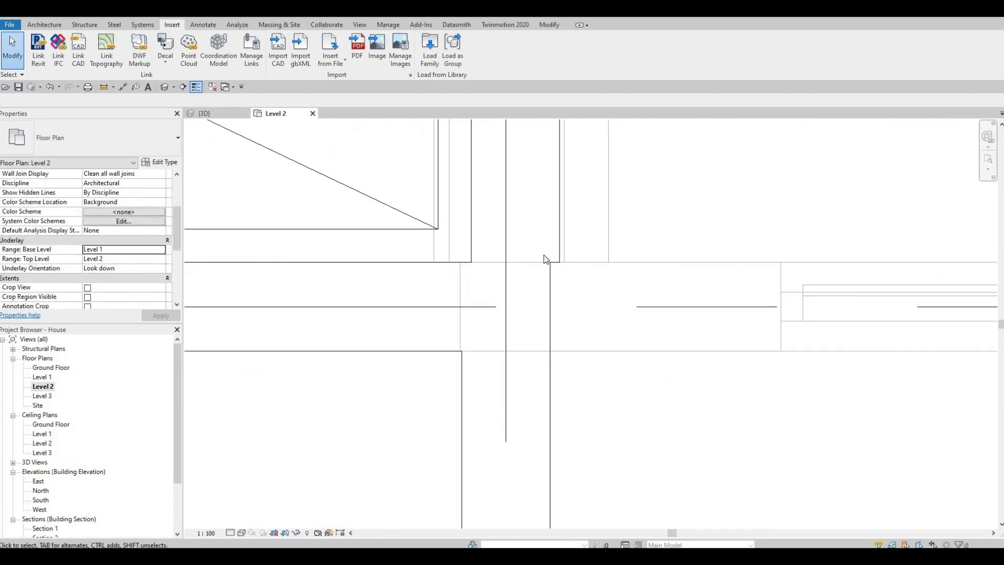
left_click(512, 304)
left_click_drag(509, 265, 516, 254)
middle_click_drag(533, 285, 518, 338)
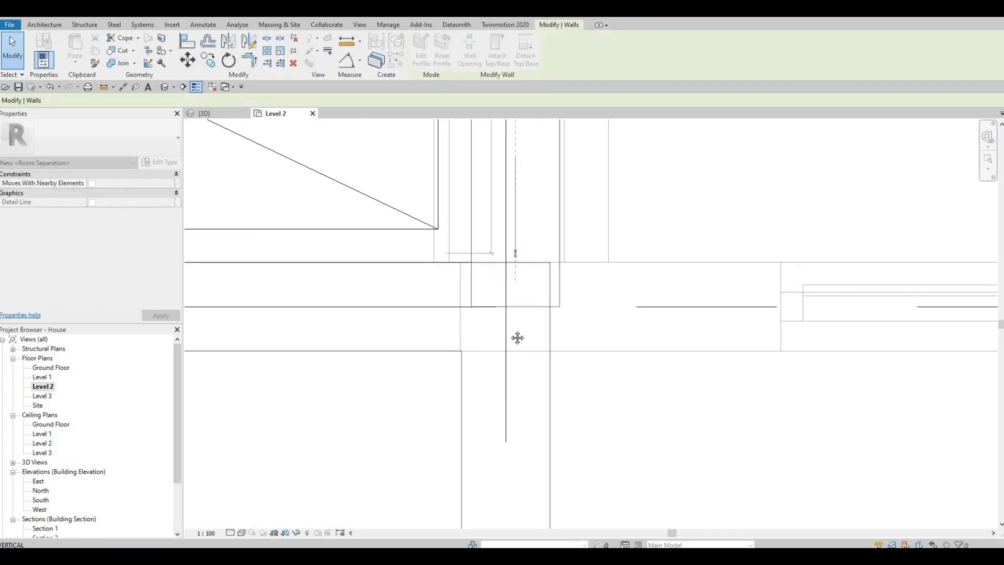
key("Escape")
key("Escape")
Align the bedroom-side face of the interior wall beside the shower with the inner face of the exterior wall below it
key("a")
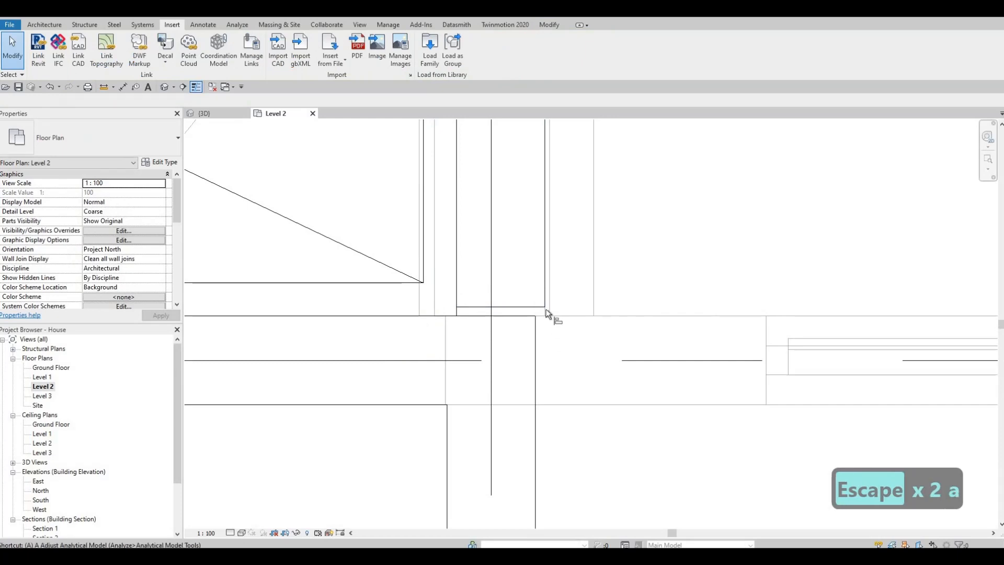
key("l")
left_click(535, 338)
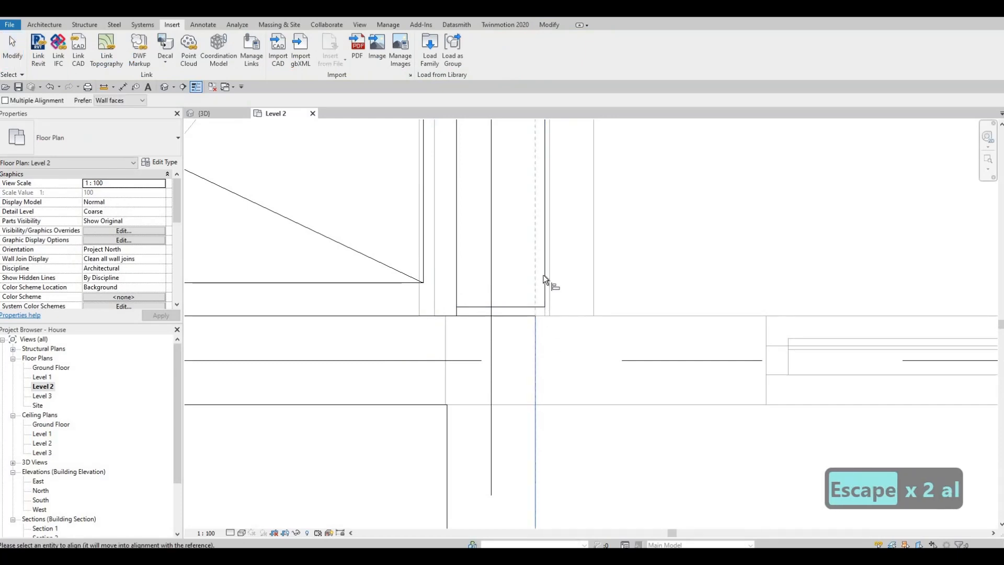
left_click(545, 282)
key("Escape")
key("Escape")
Extend the lower end of the aligned interior wall until it joins the exterior wall
left_click(494, 312)
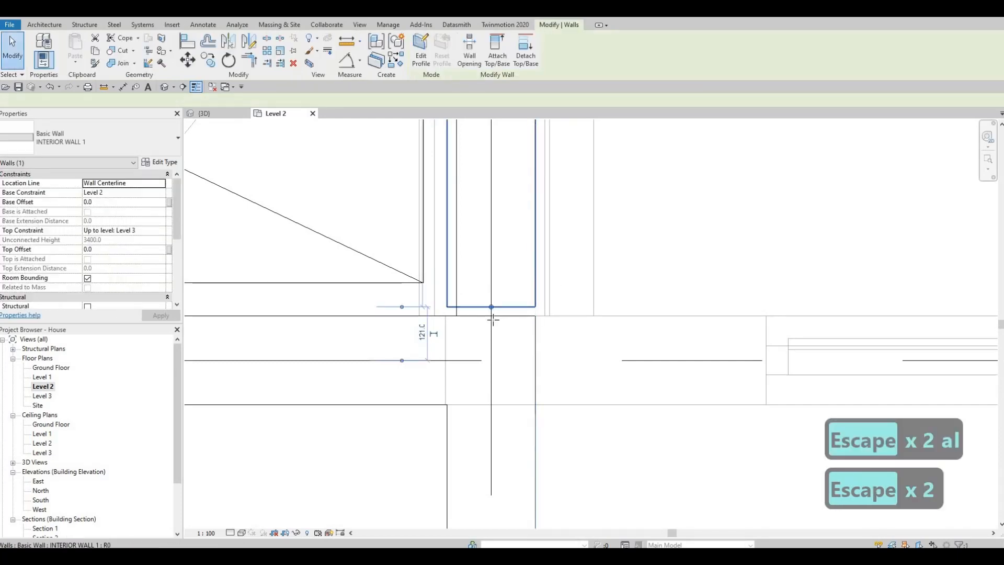
key("Escape")
scroll(469, 409, "down", 3)
scroll(487, 405, "up", 3)
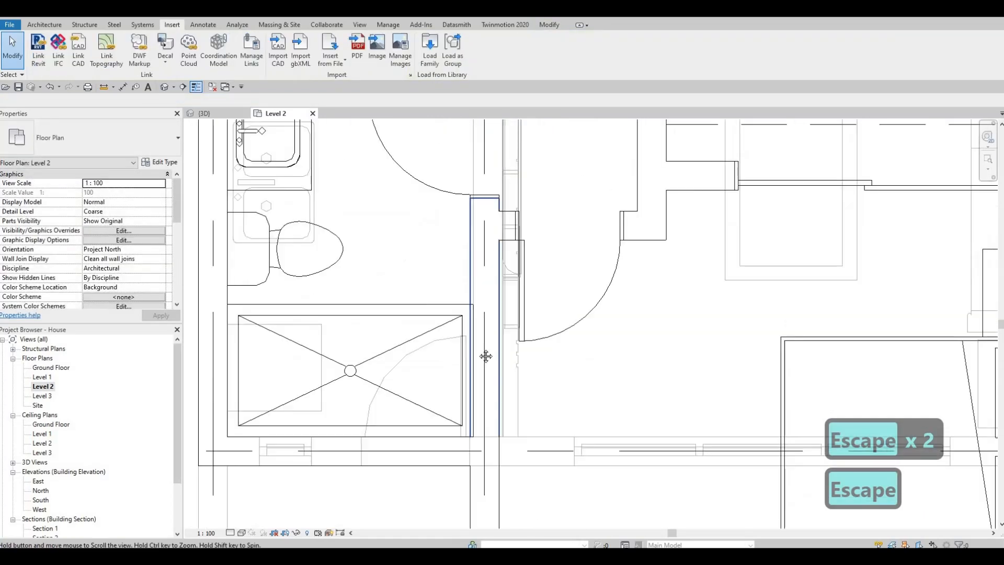
Align the right-hand wall of the empty space above the bathroom with the Level 1 curtain wall edge in the underlay
mouse_move(492, 403)
middle_mouse_down()
mouse_move(486, 493)
mouse_move(489, 461)
middle_mouse_up()
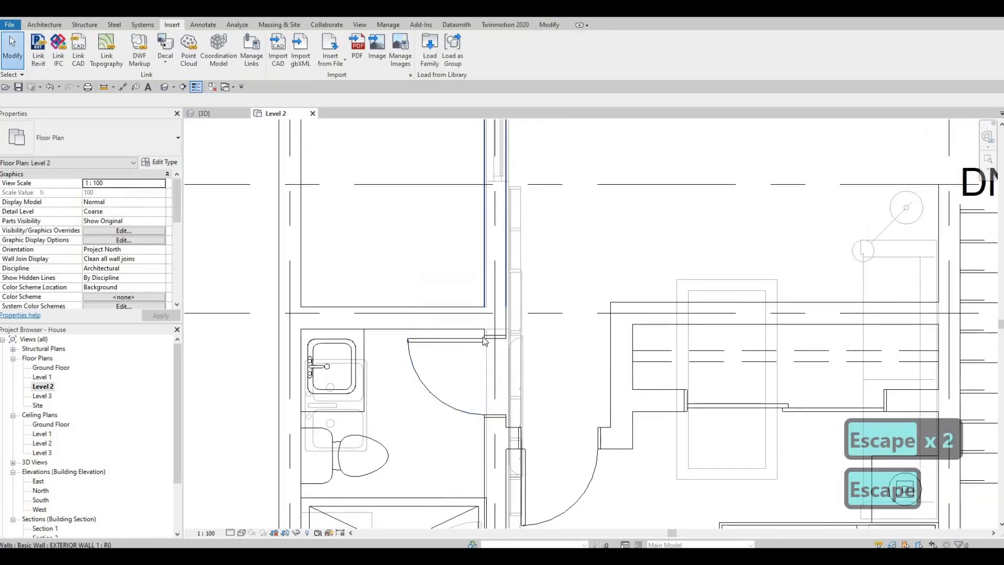
middle_click_drag(486, 267, 481, 341)
middle_click_drag(484, 171, 485, 224)
scroll(486, 227, "up", 3)
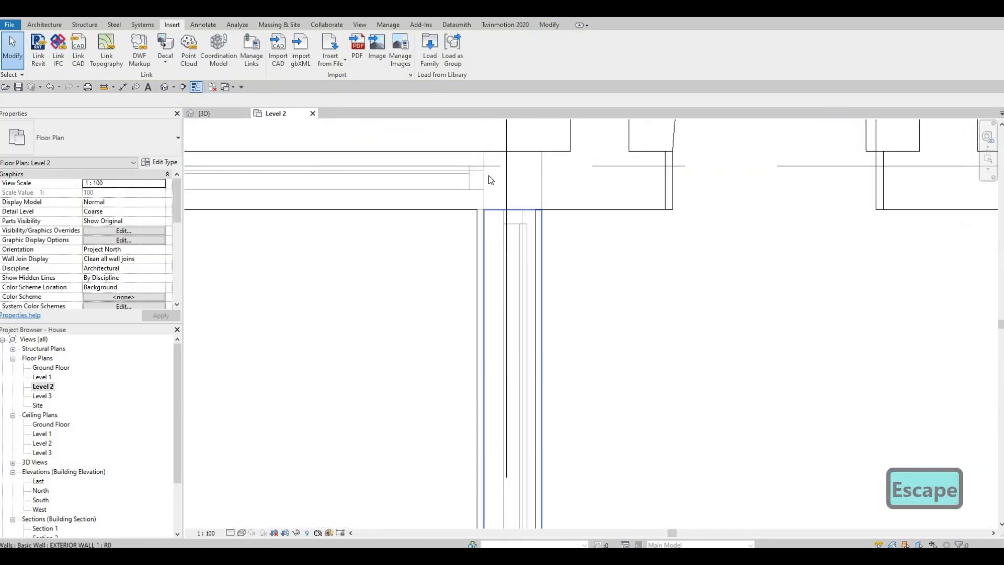
key("a")
key("l")
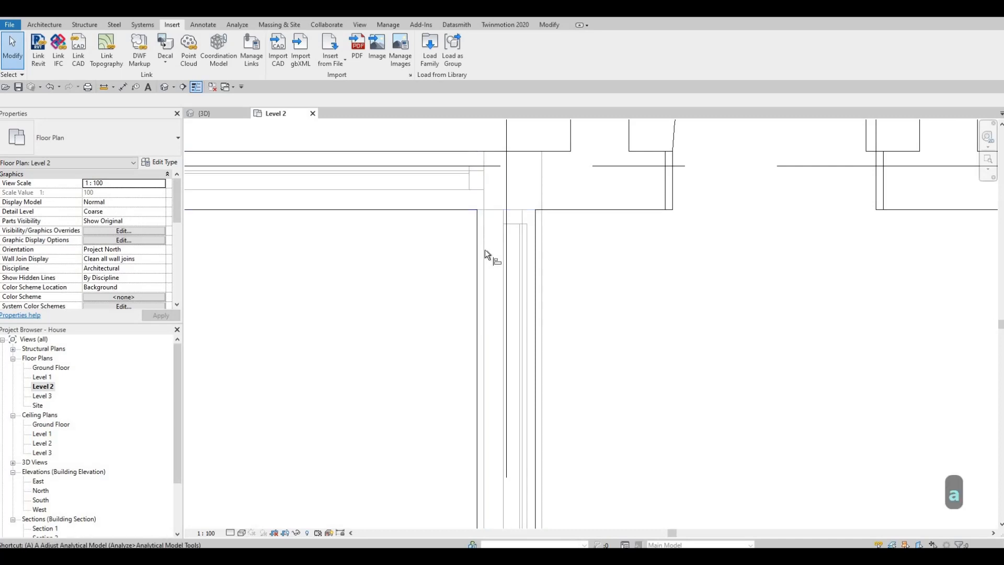
left_click(479, 243)
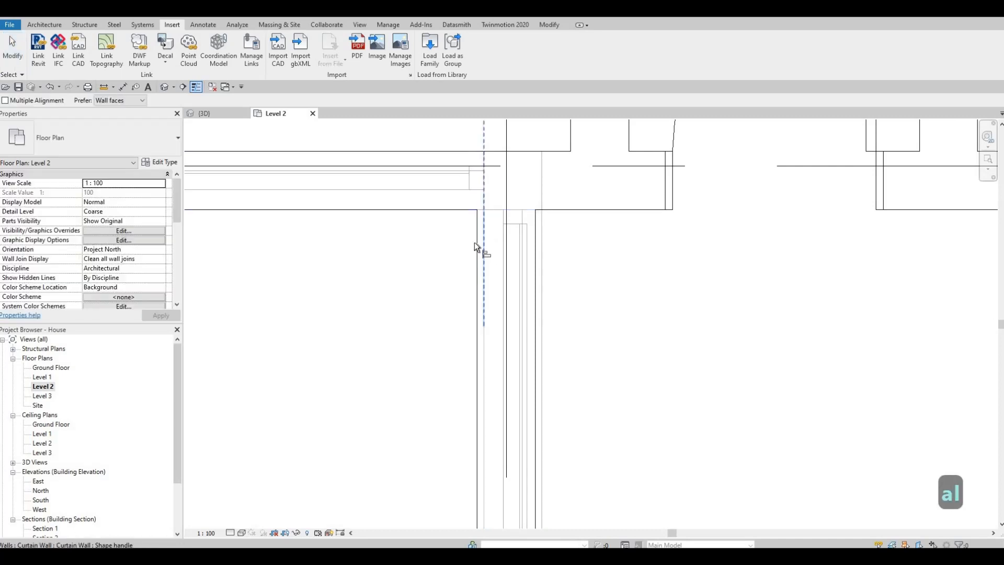
left_click(476, 243)
scroll(488, 256, "down", 3)
key("Escape")
Examine the remaining Level 2 walls against the Level 1 underlay for misalignments
middle_click_drag(439, 266, 519, 222)
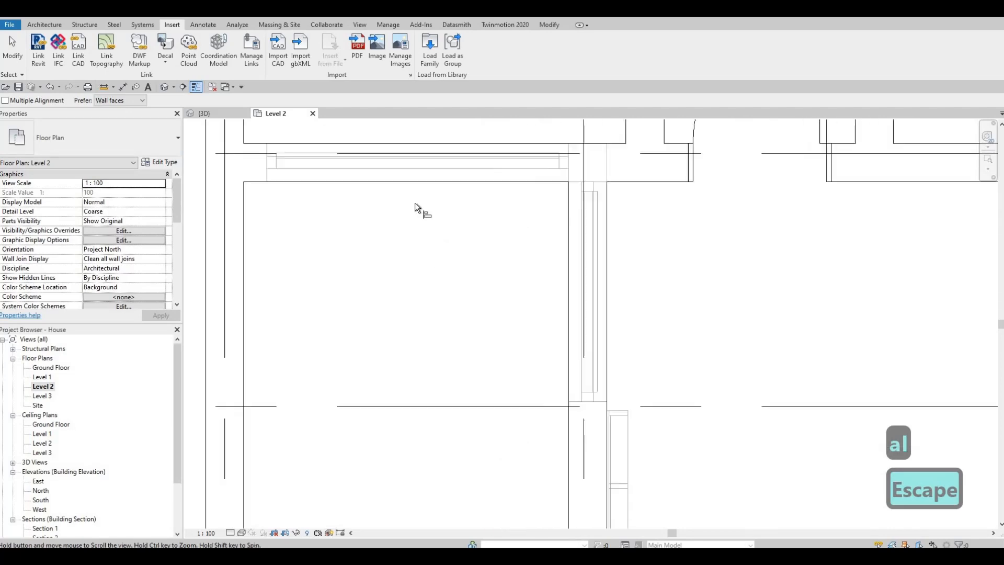
scroll(417, 209, "down", 3)
middle_click_drag(414, 298, 514, 303)
scroll(491, 303, "up", 2)
scroll(514, 304, "down", 2)
middle_click_drag(555, 360, 514, 240)
scroll(517, 261, "down", 1)
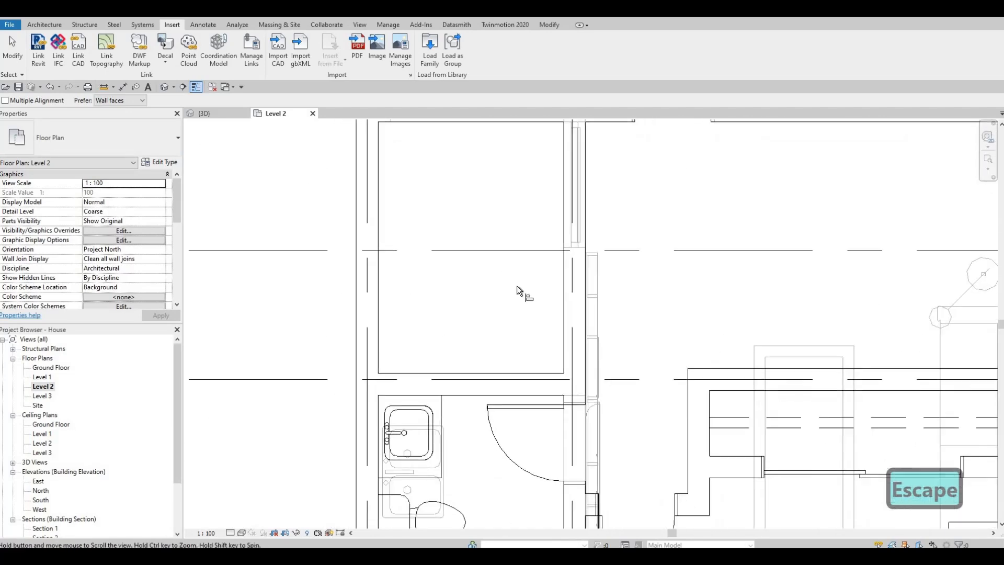
middle_click_drag(520, 290, 502, 247)
scroll(526, 283, "down", 1)
scroll(544, 296, "down", 4)
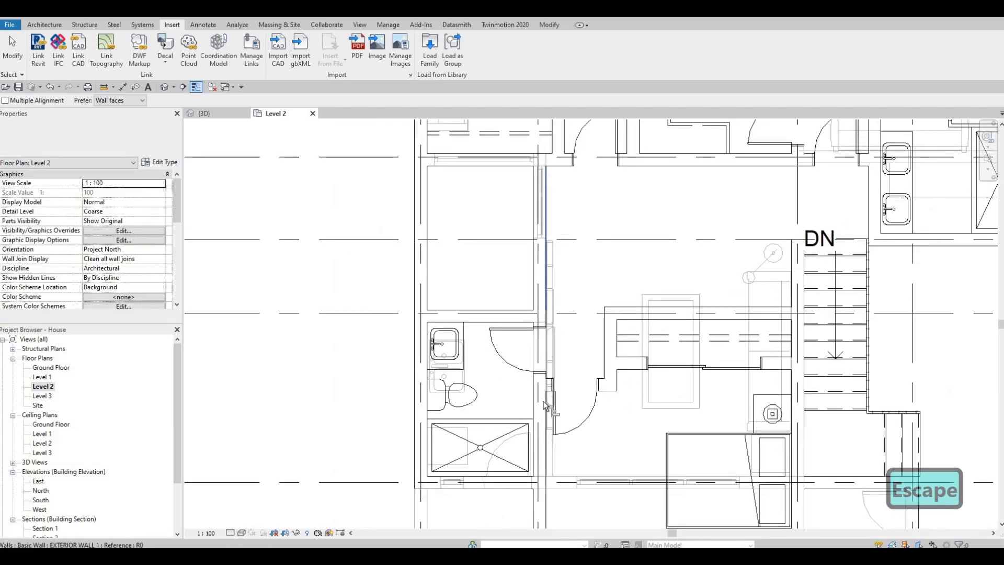
middle_click_drag(550, 488, 564, 386)
scroll(562, 378, "up", 5)
middle_click_drag(575, 324, 567, 258)
scroll(557, 293, "down", 3)
middle_click_drag(531, 455, 521, 334)
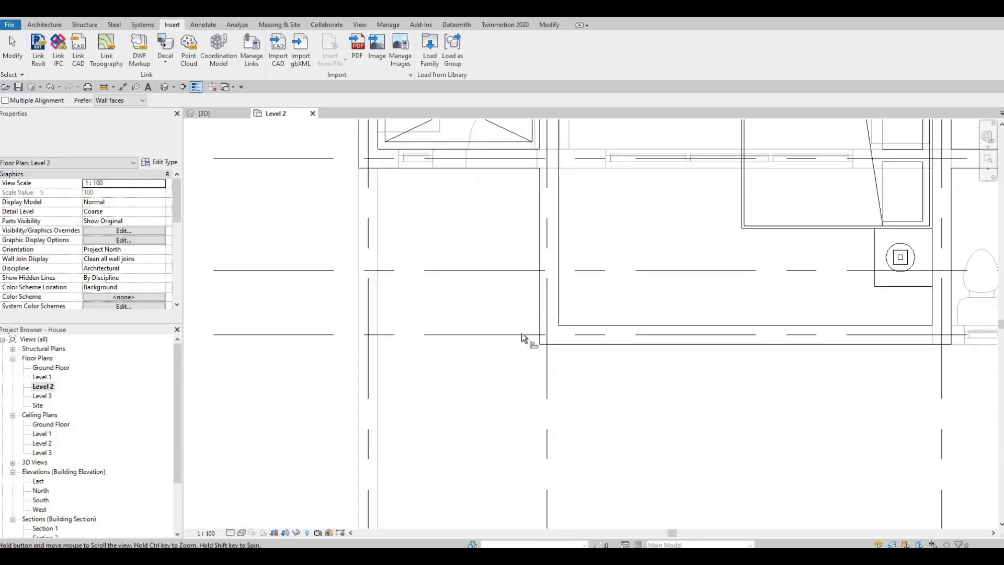
middle_click_drag(604, 371, 526, 424)
scroll(581, 385, "down", 2)
middle_click_drag(603, 390, 534, 483)
scroll(630, 384, "down", 1)
scroll(702, 412, "down", 1)
middle_click_drag(784, 369, 693, 469)
middle_click_drag(727, 389, 710, 419)
scroll(711, 418, "down", 1)
middle_click_drag(704, 365, 695, 384)
middle_click_drag(649, 273, 648, 311)
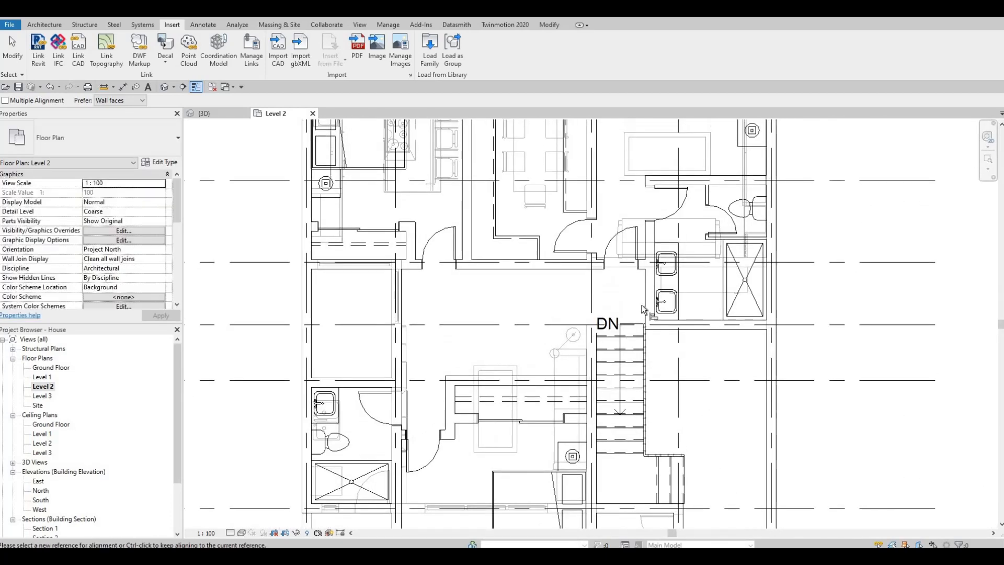
scroll(648, 314, "down", 1)
middle_click_drag(649, 375, 605, 410)
middle_click_drag(526, 251, 619, 297)
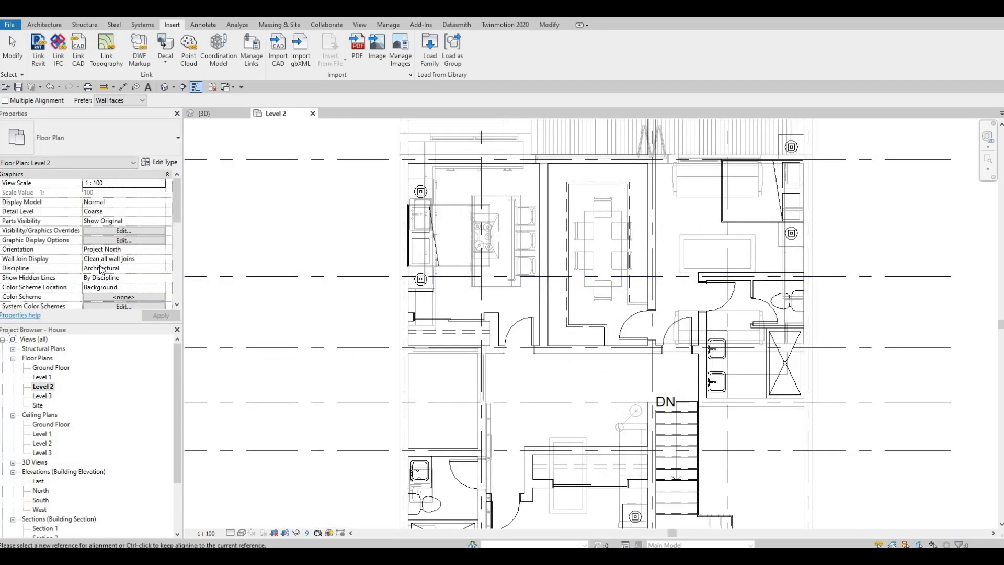
Set the Level 2 floor plan's underlay base level to None and leave the Align command
scroll(105, 266, "down", 5)
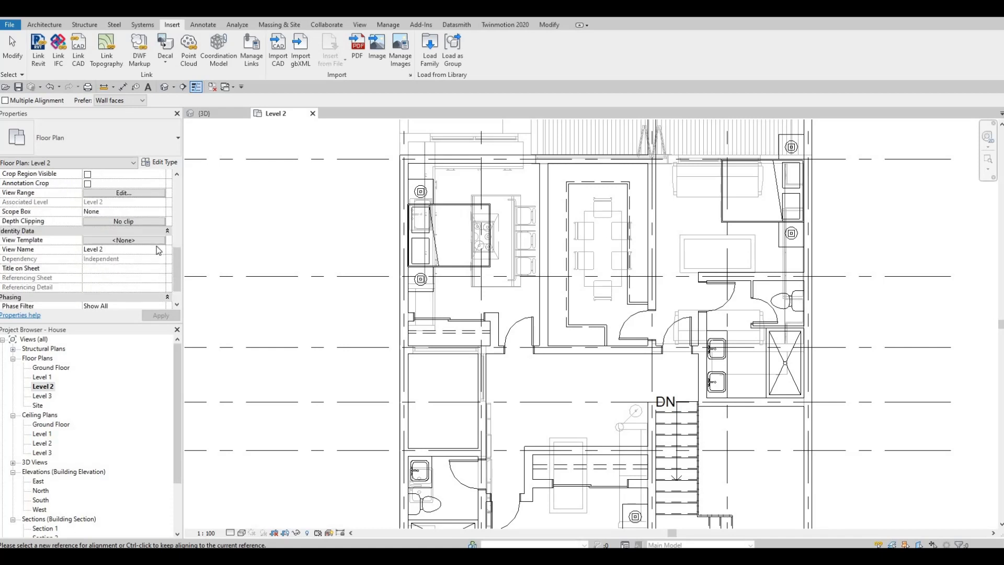
scroll(152, 204, "up", 3)
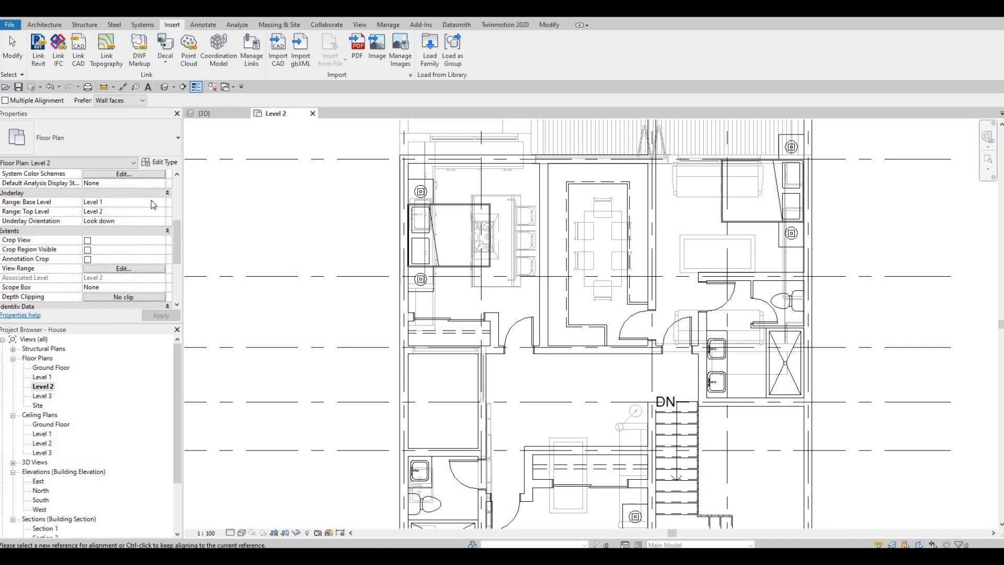
left_click(101, 212)
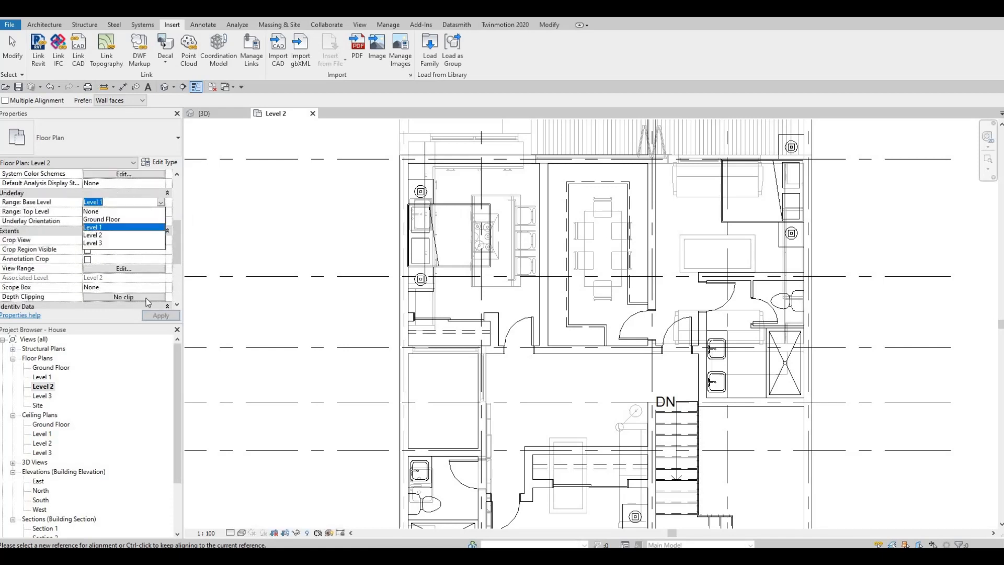
key("Escape")
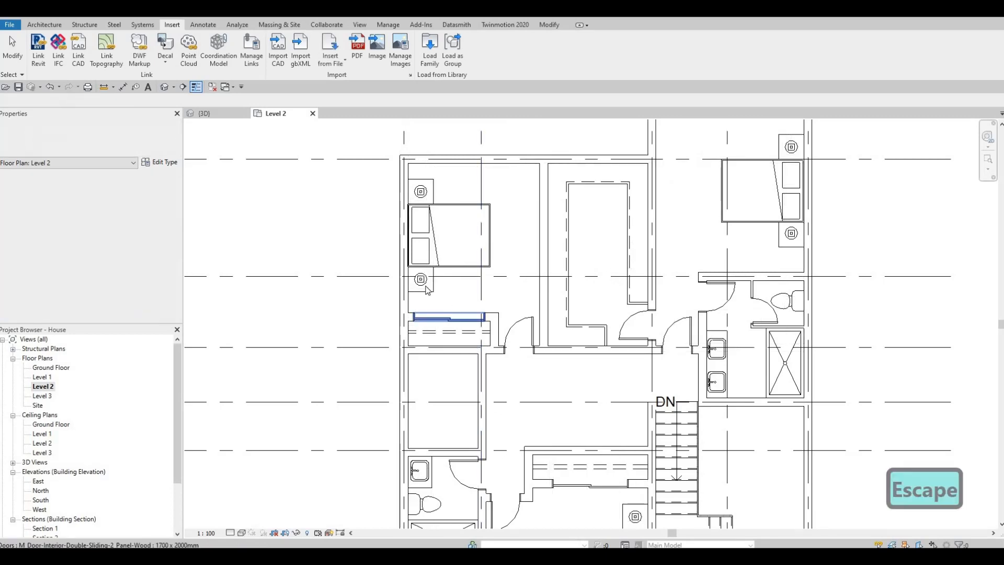
Start a floor on Level 2 and duplicate the FLOOR 2 type as FLOOR 4
scroll(369, 248, "down", 2)
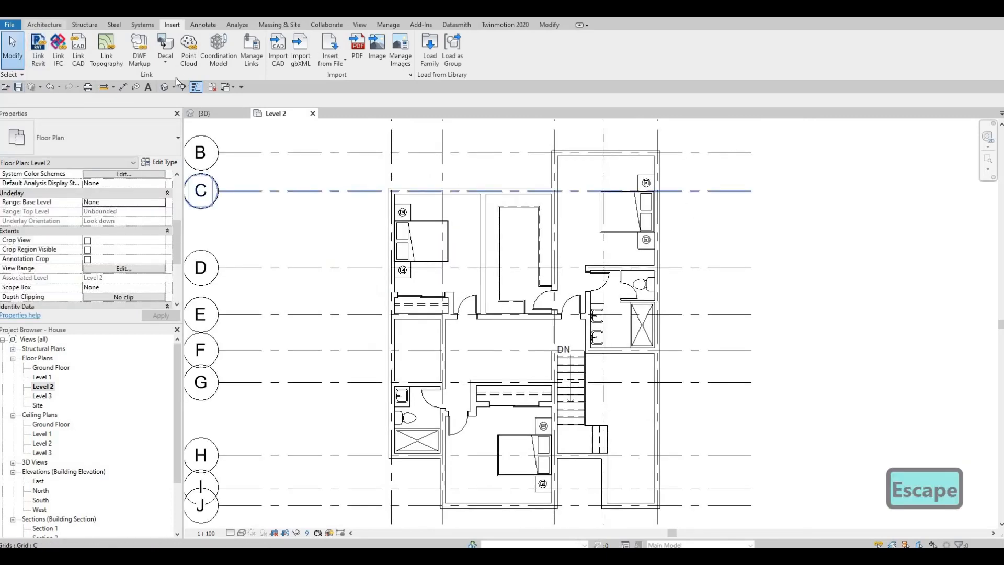
left_click(44, 25)
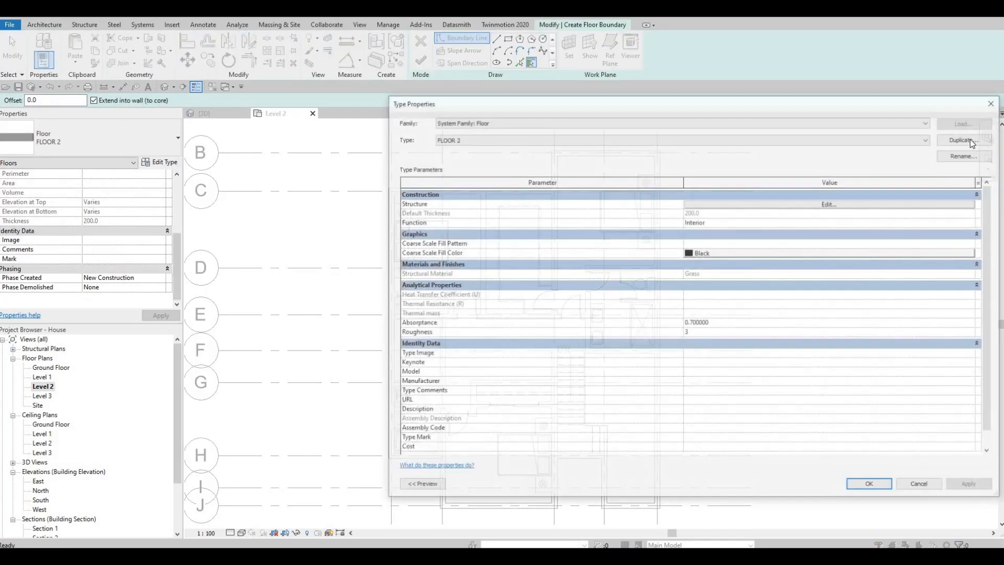
left_click(967, 138)
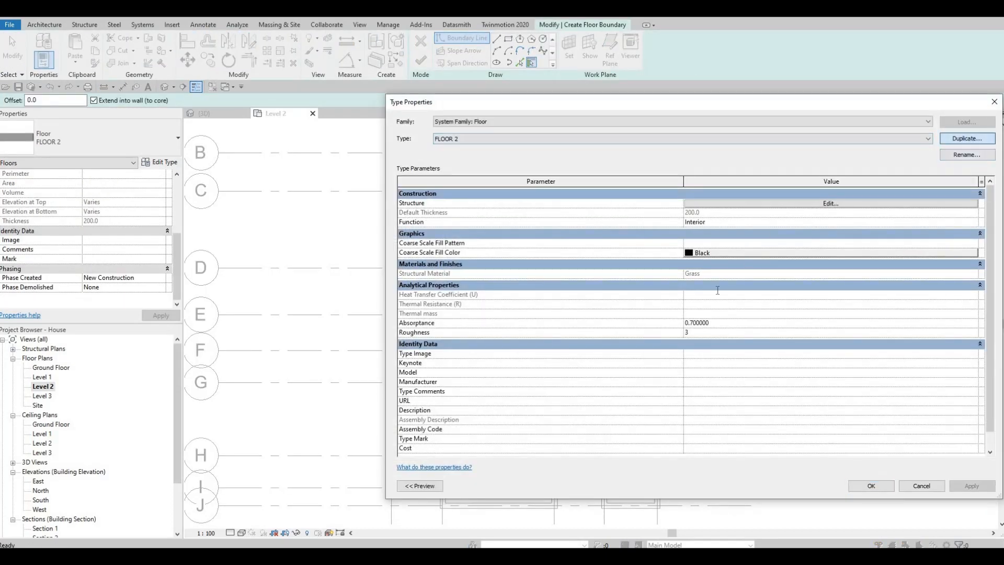
left_click(695, 321)
Assign a duplicate of the Gypsum Wall Board material to FLOOR 4's structure layer and accept the type settings
left_click(782, 203)
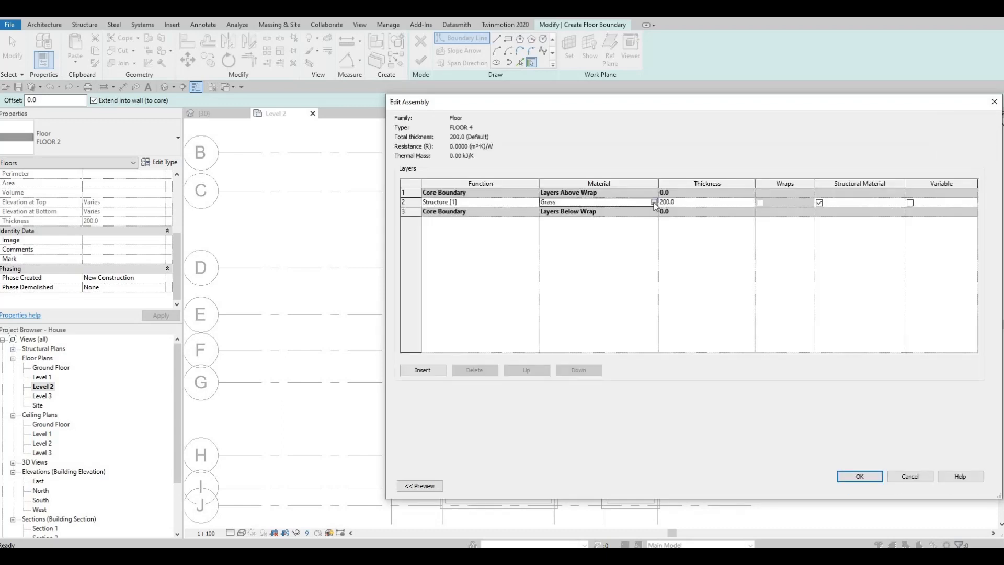
left_click(654, 202)
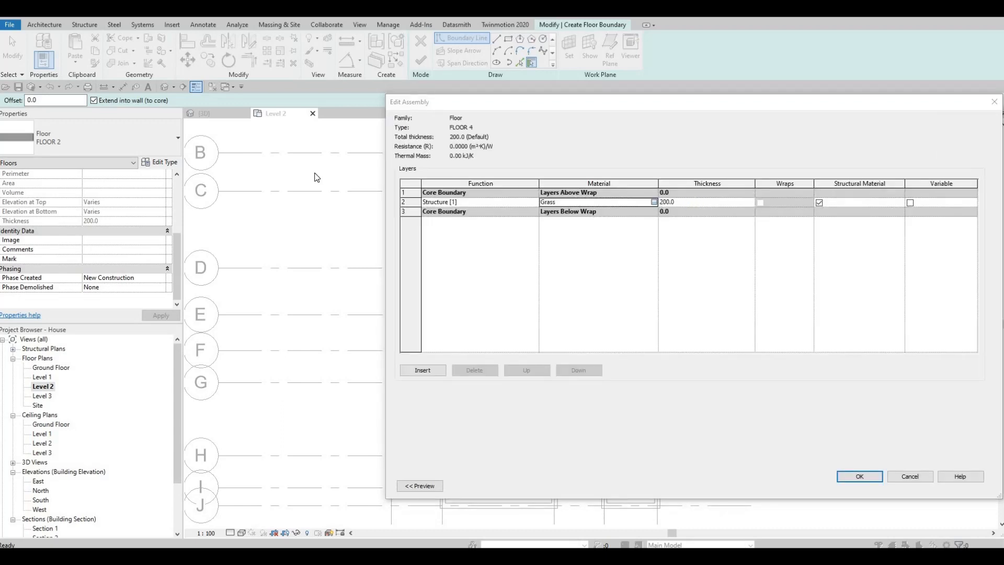
scroll(369, 220, "down", 3)
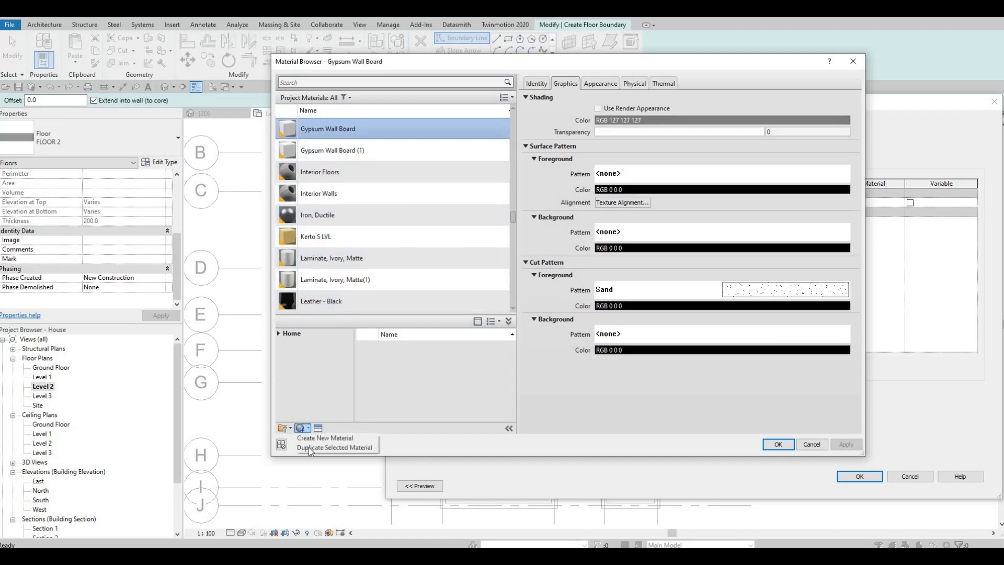
key("Return")
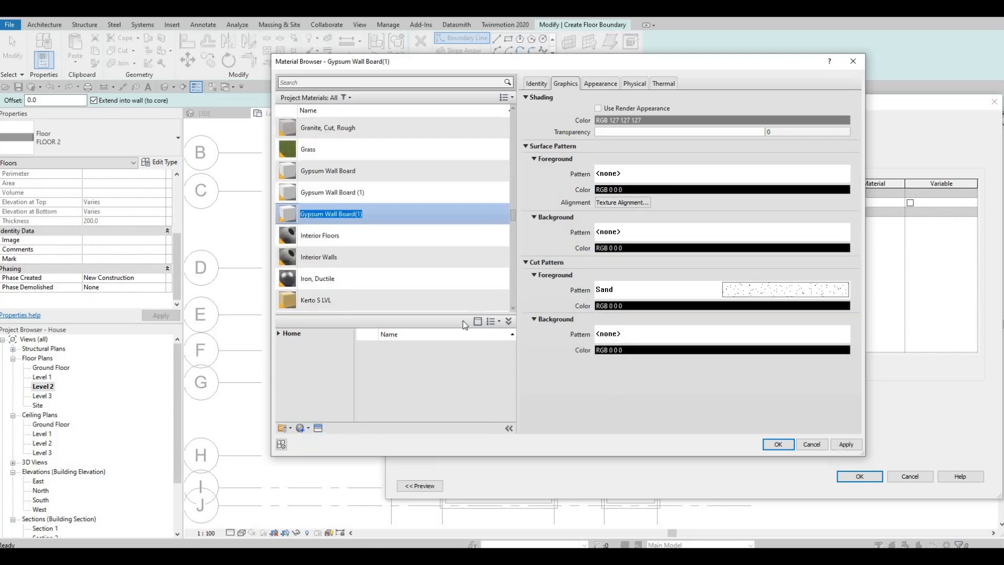
left_click(778, 445)
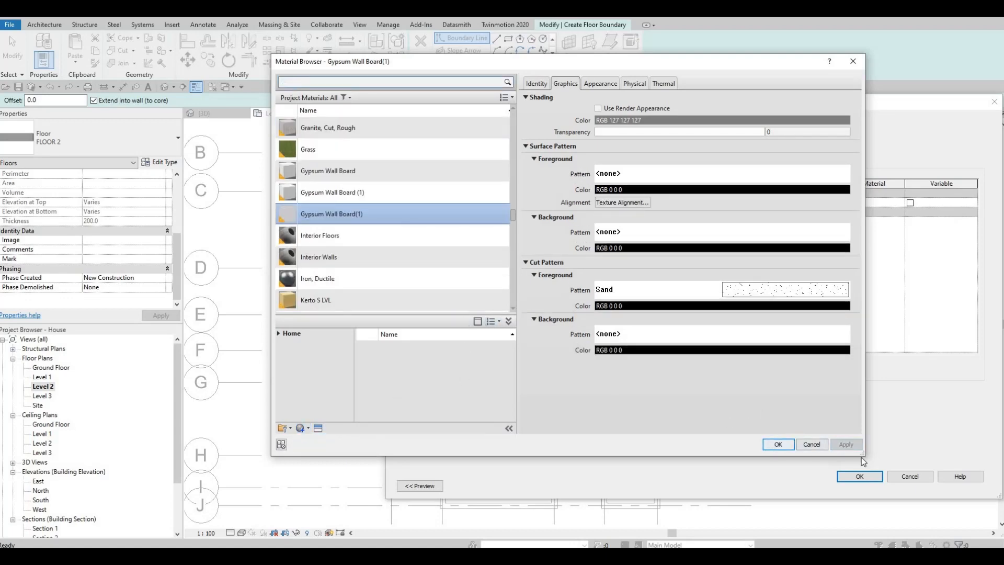
left_click(858, 476)
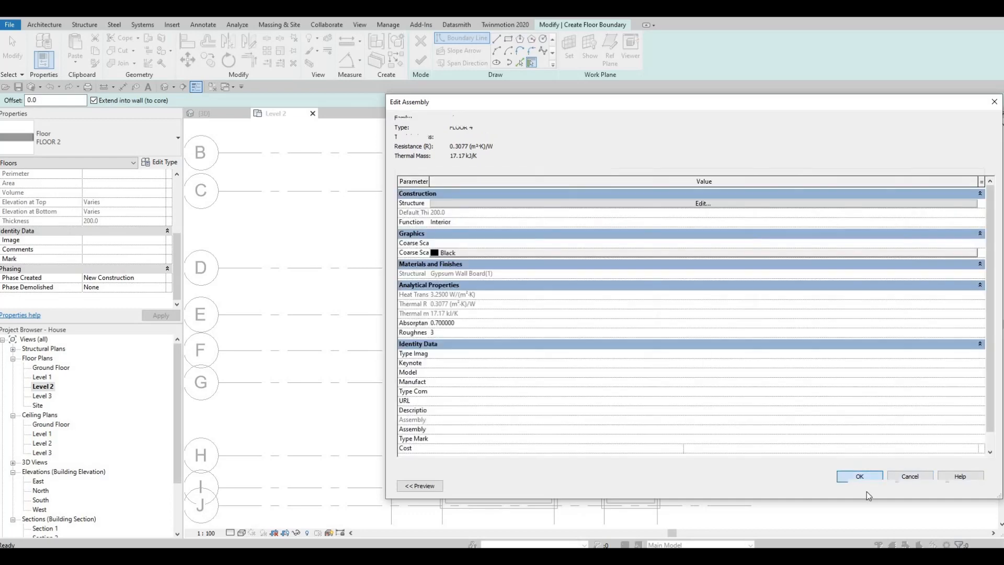
key("Return")
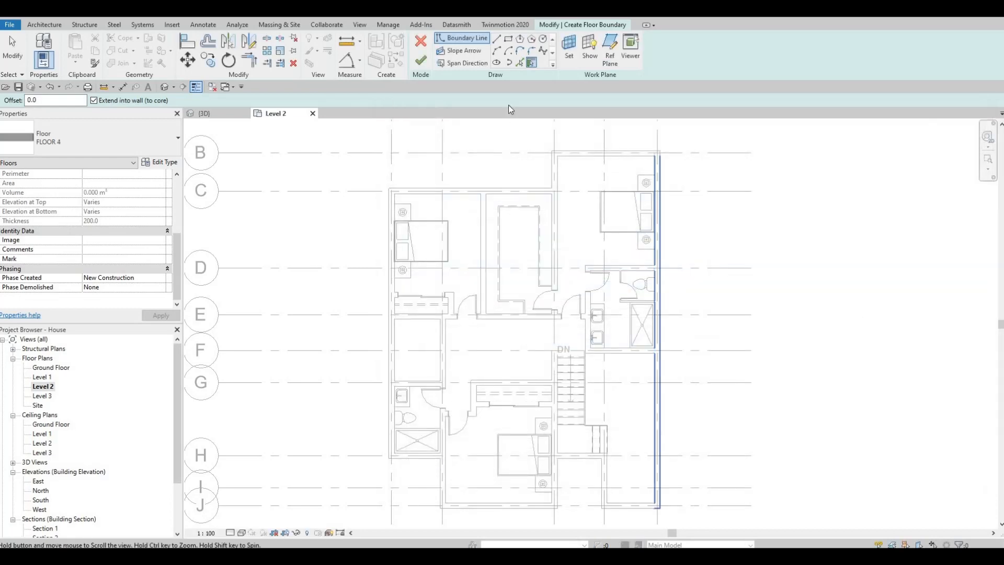
Pick floor boundary lines along the right-hand bathroom's lower wall and the inner face of the right exterior wall
left_click(521, 64)
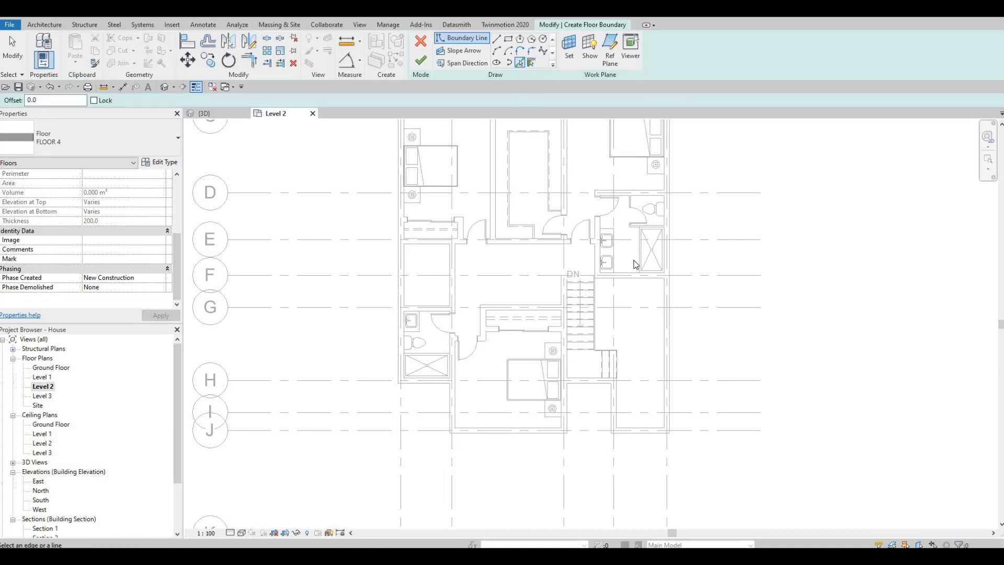
scroll(635, 301, "up", 3)
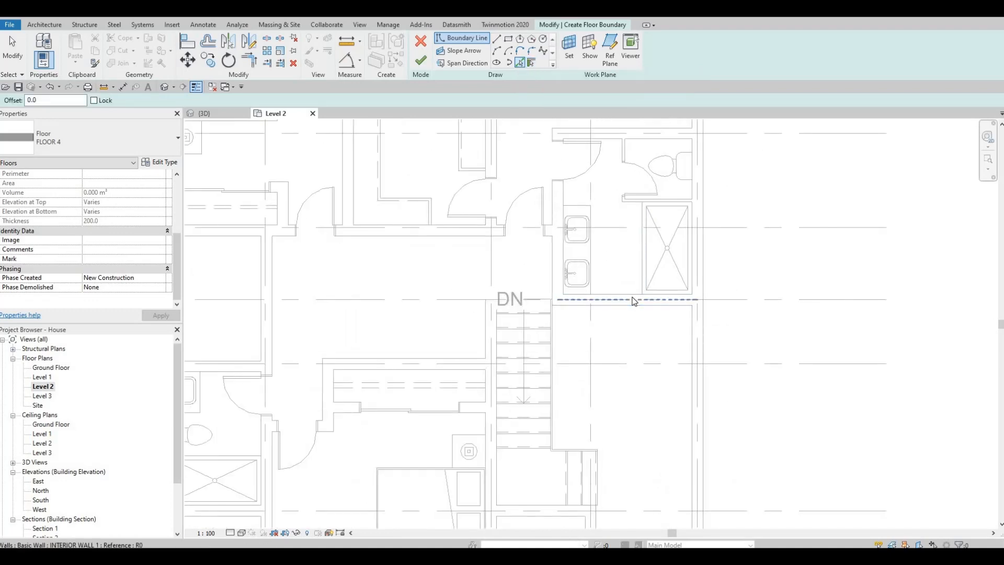
left_click(636, 294)
middle_click_drag(697, 180, 674, 367)
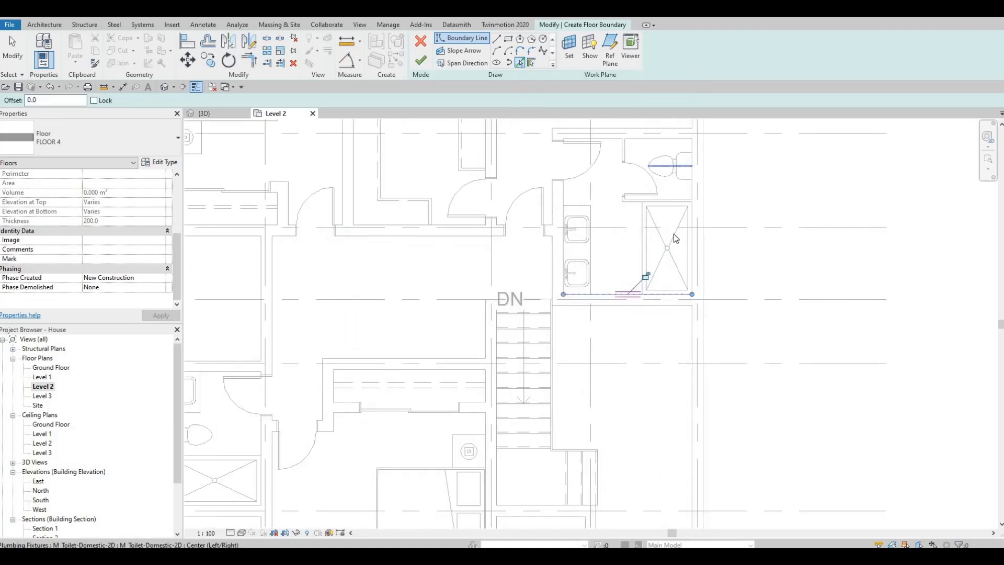
scroll(663, 232, "down", 1)
middle_click_drag(667, 125, 661, 225)
left_click(660, 225)
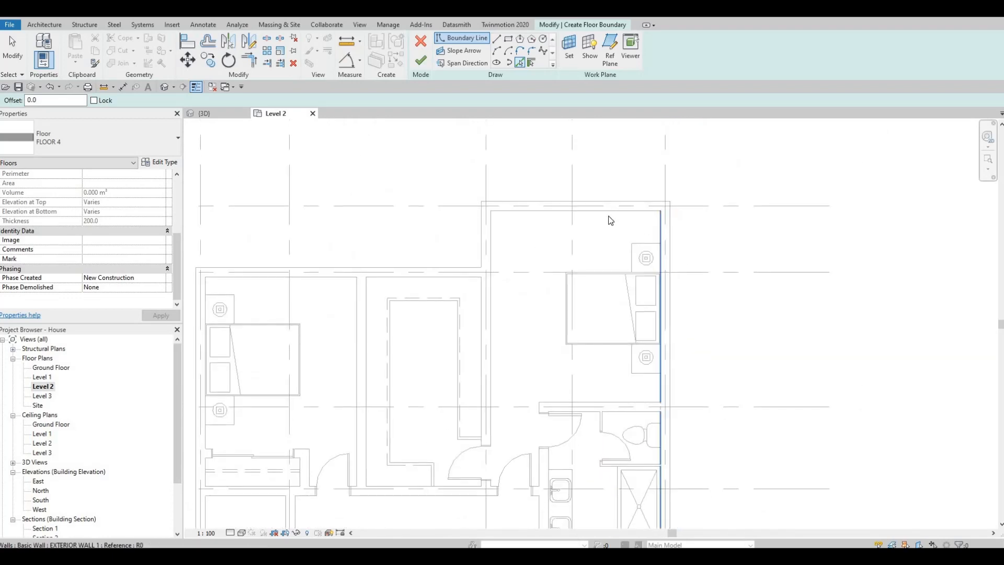
Pick floor boundary lines along the inner faces of the upper exterior walls, the upper-right bedroom's left wall and the left exterior wall
middle_click_drag(459, 272, 567, 243)
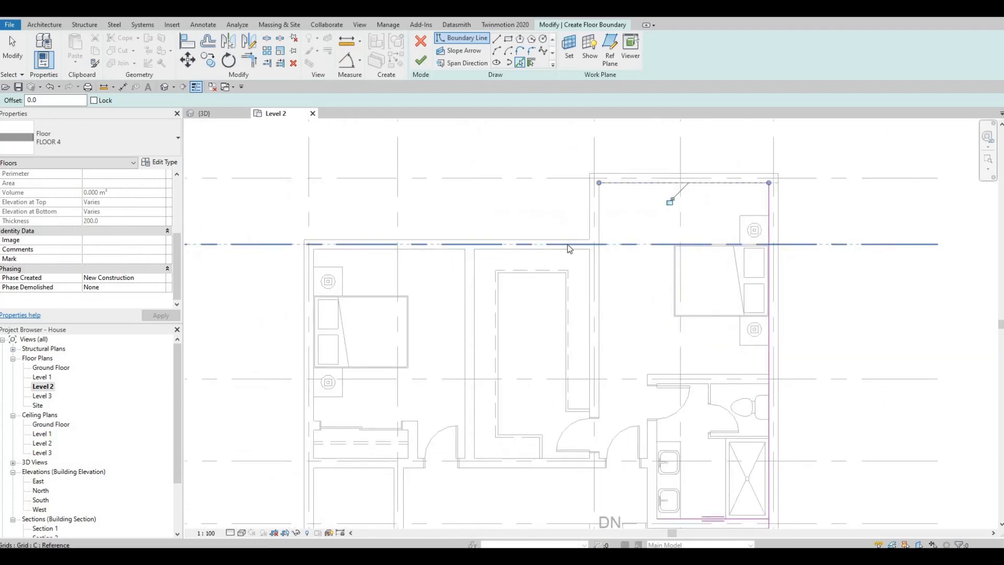
left_click(599, 255)
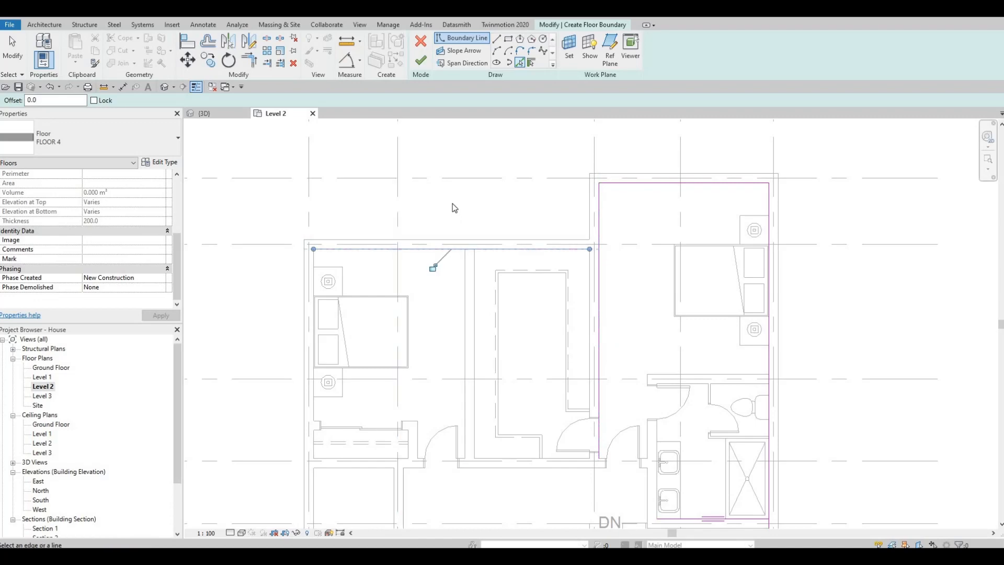
middle_click_drag(318, 265, 453, 203)
left_click(451, 287)
Pick floor boundary lines along the lower-left bathroom's bottom wall and the faces of the wall on its right
scroll(509, 314, "down", 2)
middle_click_drag(531, 408, 521, 266)
scroll(497, 360, "up", 8)
left_click(507, 354)
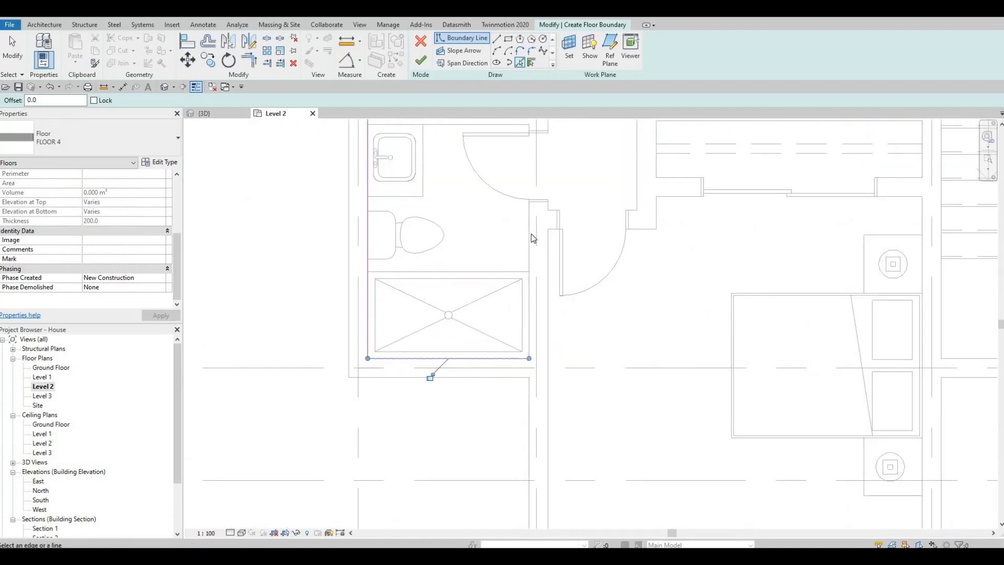
left_click(533, 239)
scroll(551, 299, "down", 4)
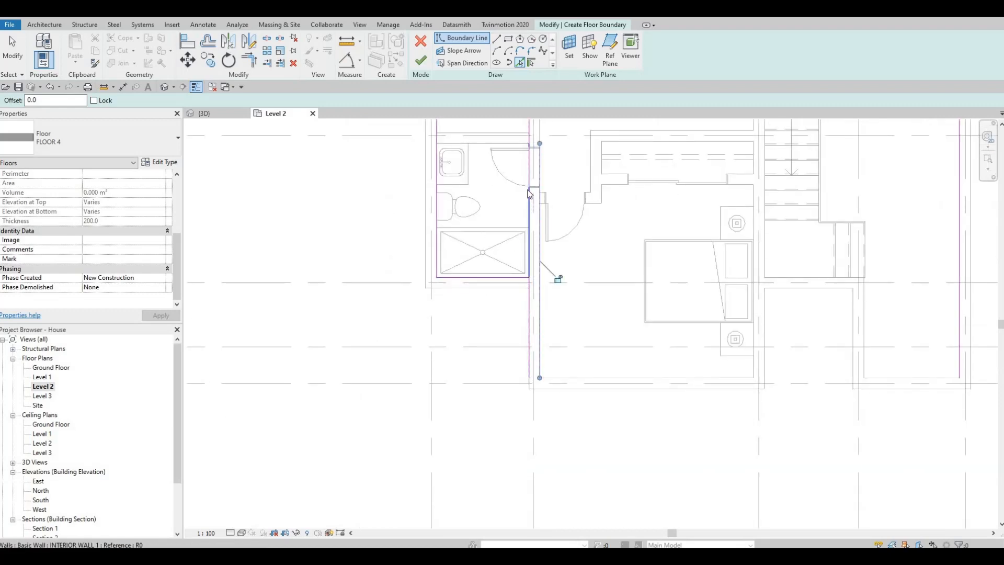
Delete the stray floor boundary line across the lower-left bathroom's door opening
key("Escape")
key("Escape")
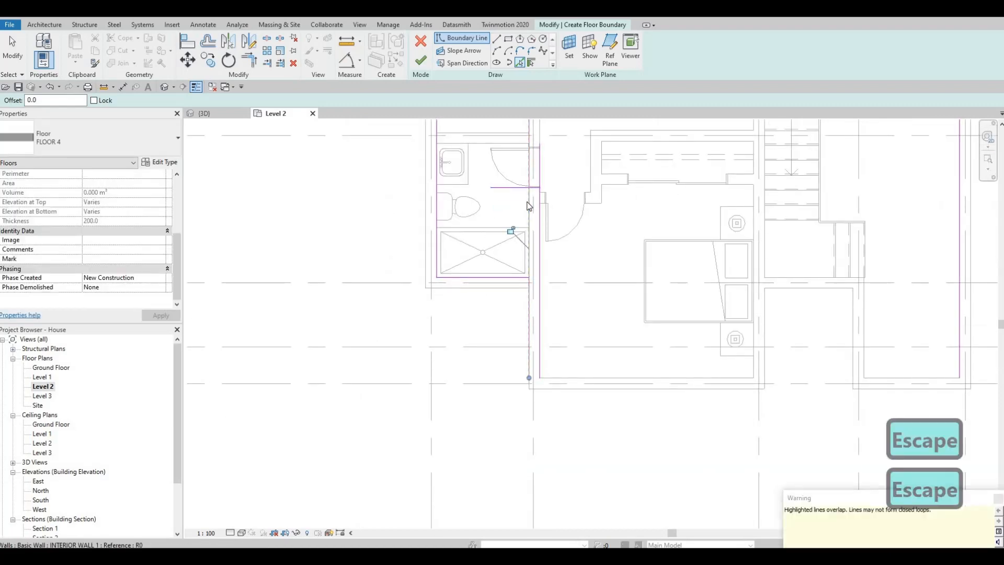
key("Delete")
middle_click_drag(526, 166, 537, 263)
key("Escape")
left_click(541, 240)
key("Delete")
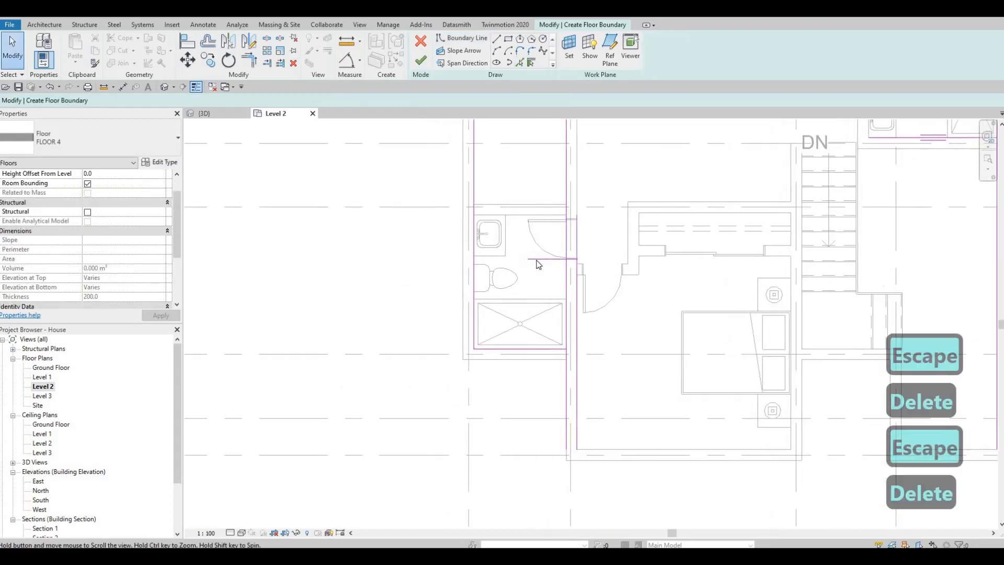
key("Escape")
left_click(533, 263)
key("Delete")
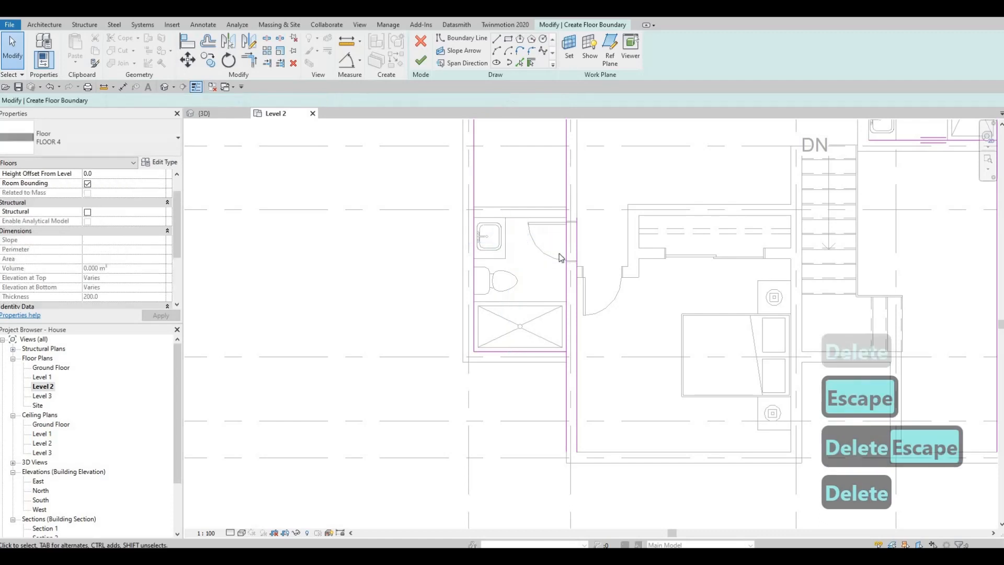
Delete the long vertical boundary line on the bathroom side of the wall between the lower-left bathroom and bedroom
middle_click_drag(564, 191, 571, 208)
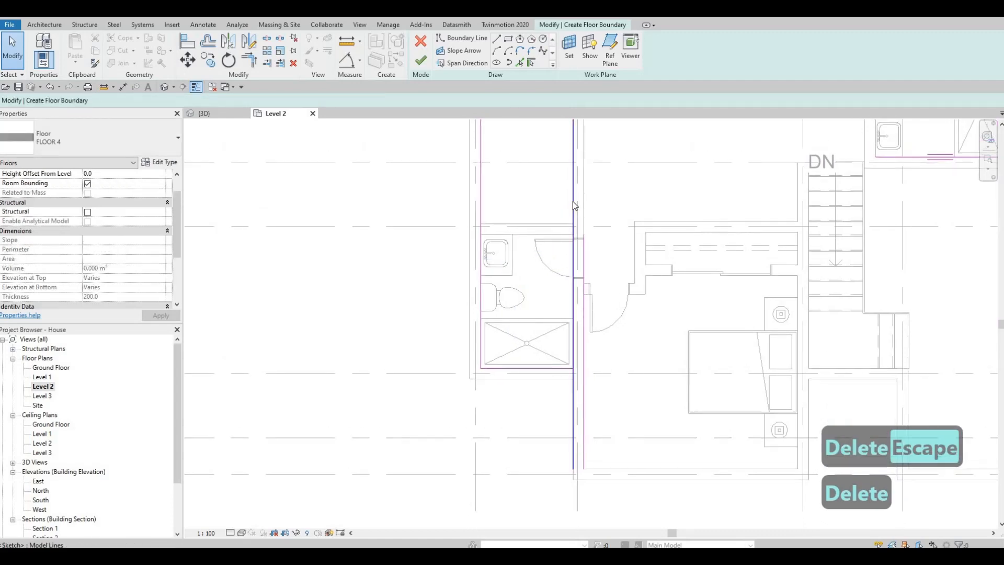
key("Escape")
left_click(573, 203)
key("Delete")
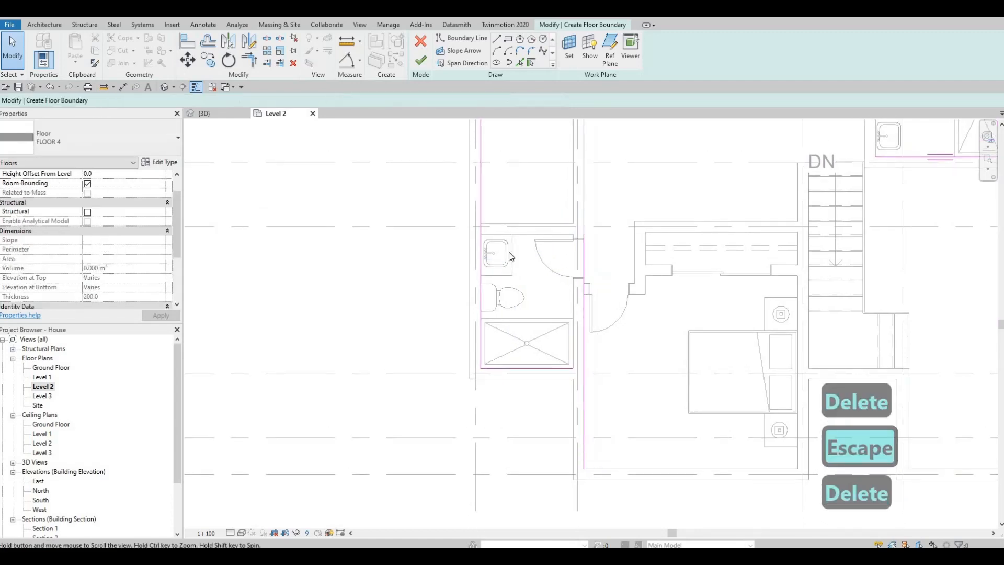
Pick floor boundary lines along the walls above and to the right of the empty space and along the bathroom's upper wall
middle_click_drag(481, 130, 468, 256)
key("Escape")
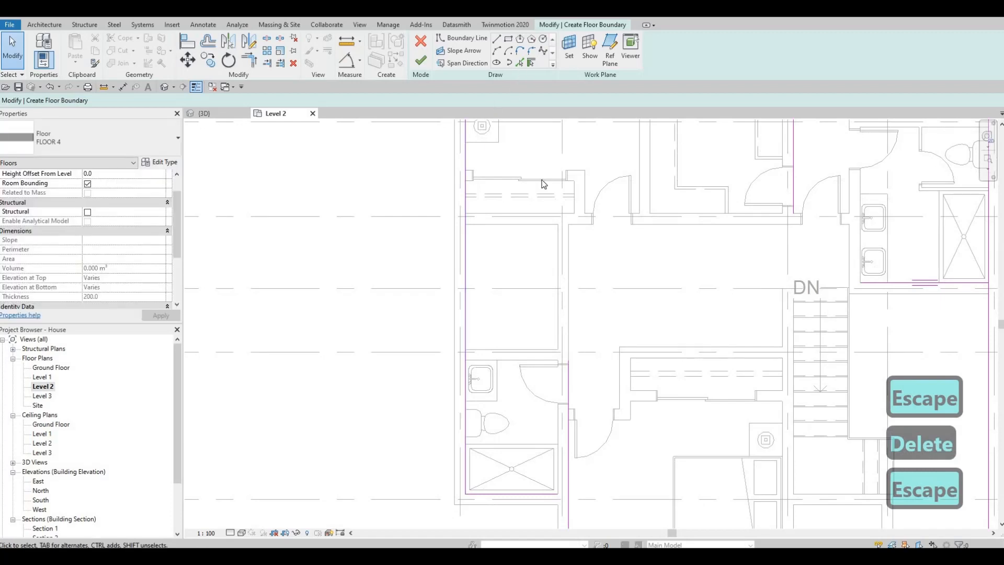
left_click(527, 217)
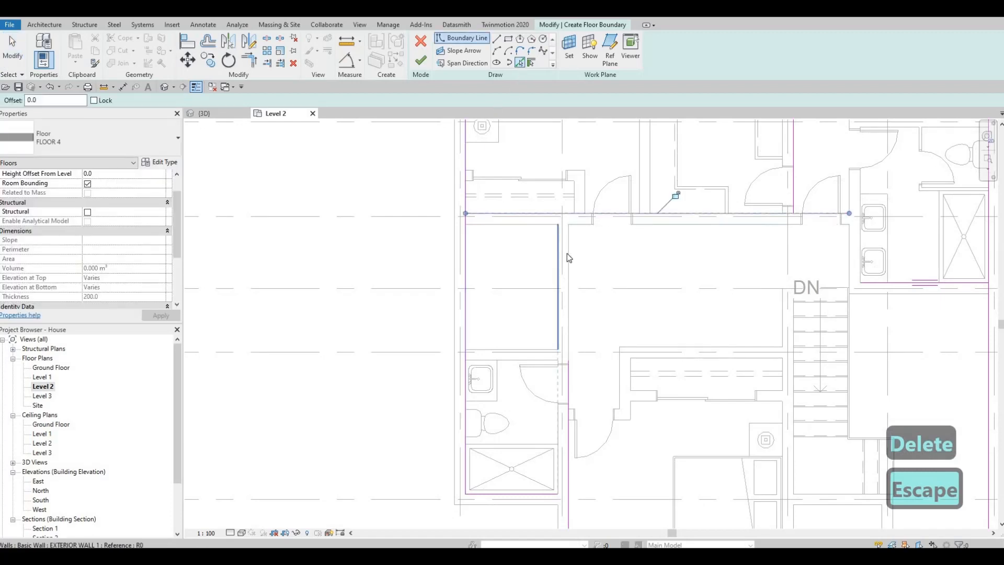
left_click(563, 339)
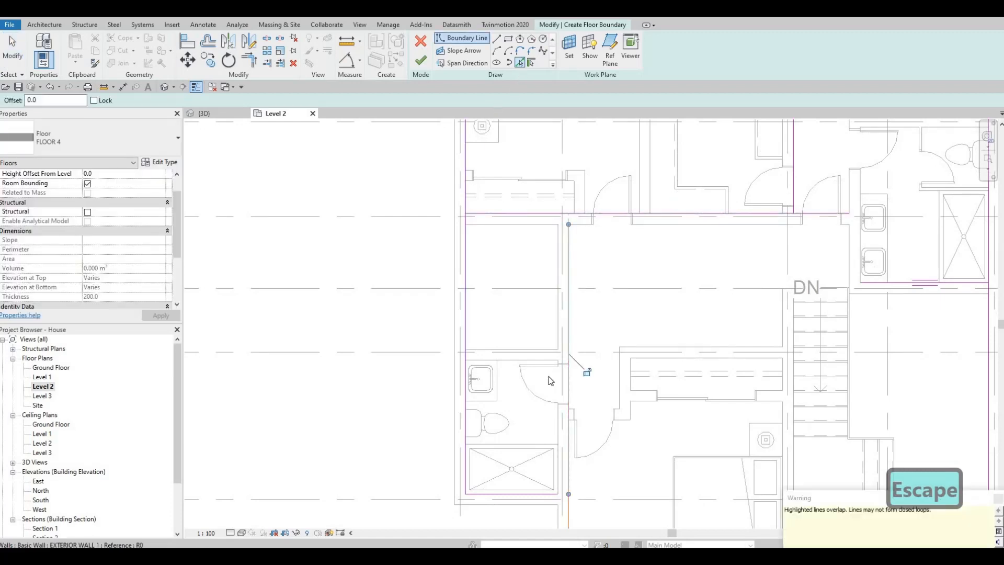
left_click(515, 365)
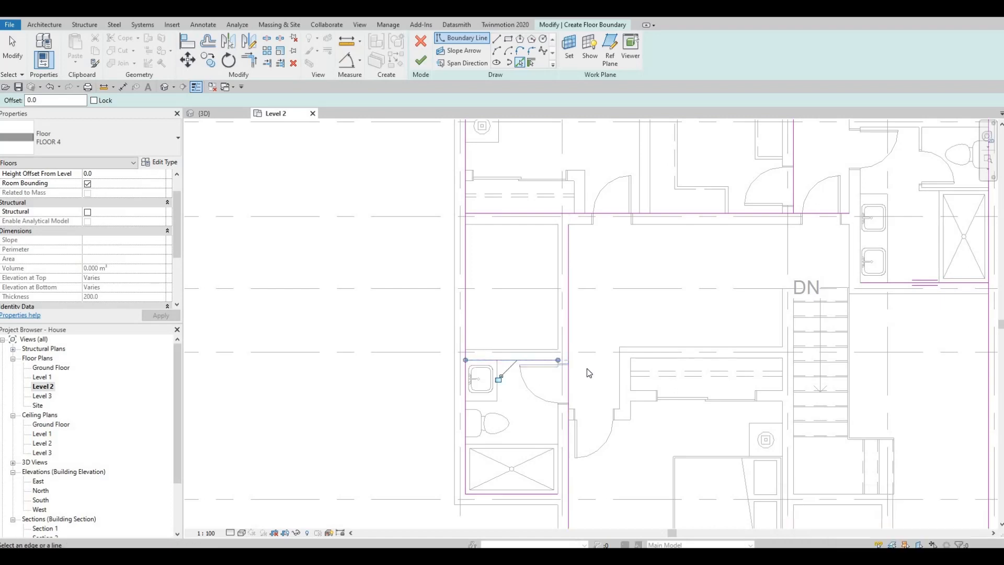
Split the left exterior boundary line beside the empty space above the bathroom
key("s")
key("l")
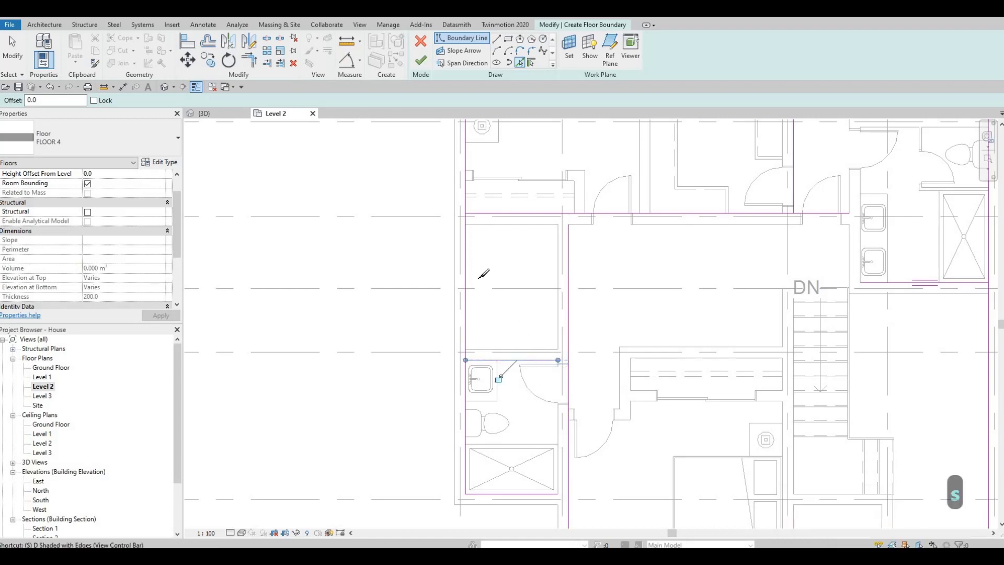
key("Escape")
key("Escape")
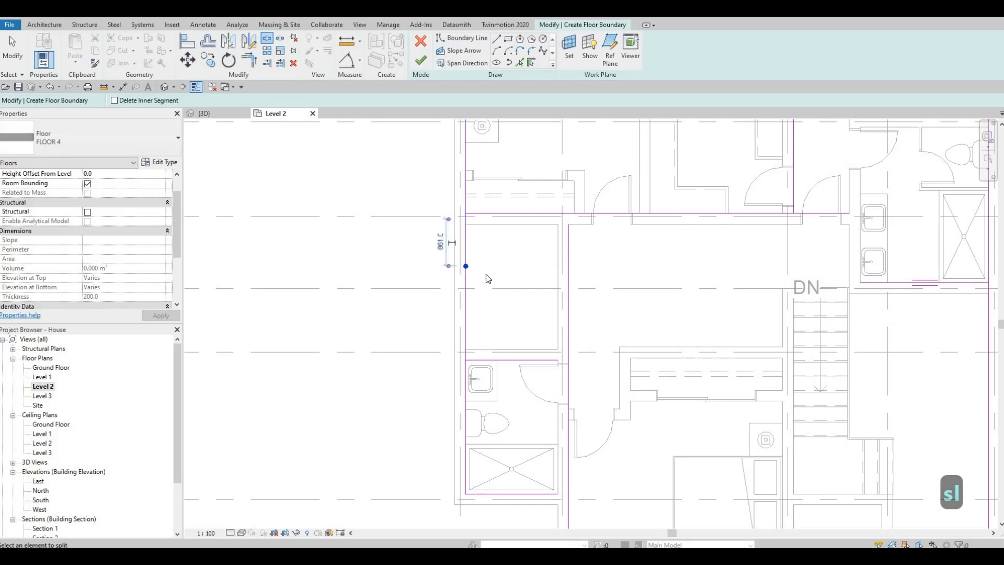
Trim the split left boundary segments into corners with the lines above and below the empty space
key("t")
key("r")
left_click(474, 213)
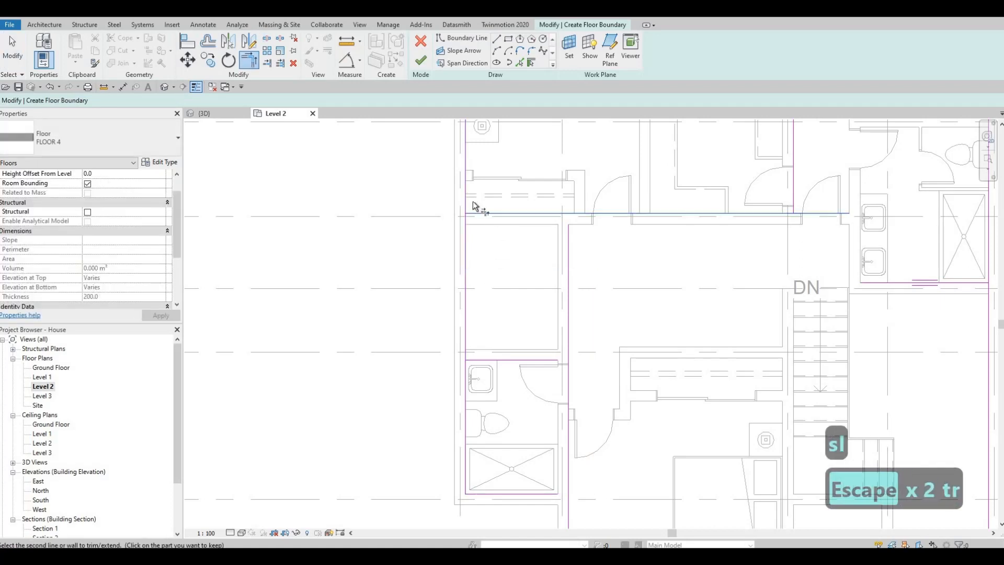
left_click(479, 355)
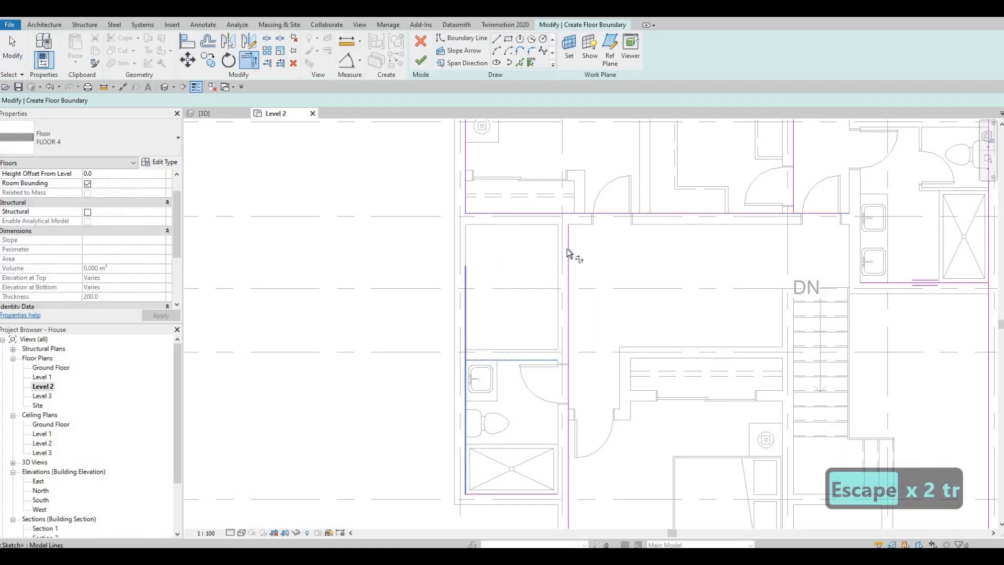
left_click(567, 226)
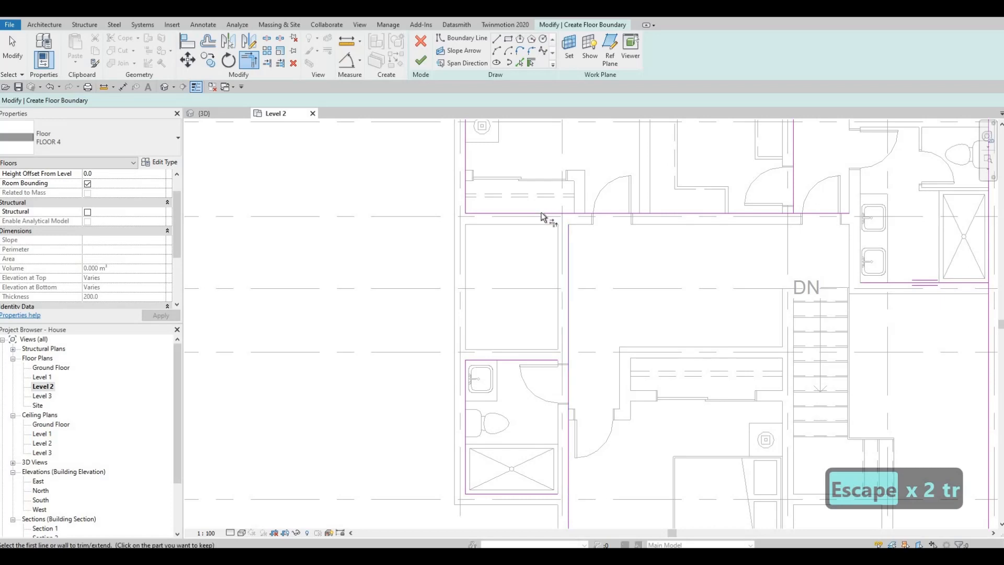
Trim the boundary line above the empty space into a corner with the vertical line on its right, unjoining the elements
left_click(542, 213)
left_click(569, 315)
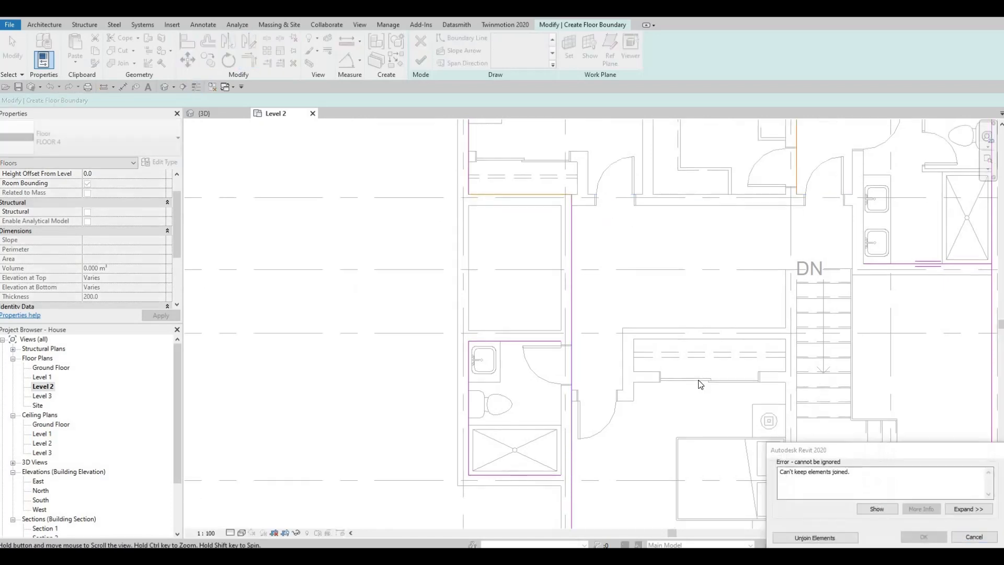
middle_click_drag(700, 384, 698, 372)
left_click(816, 538)
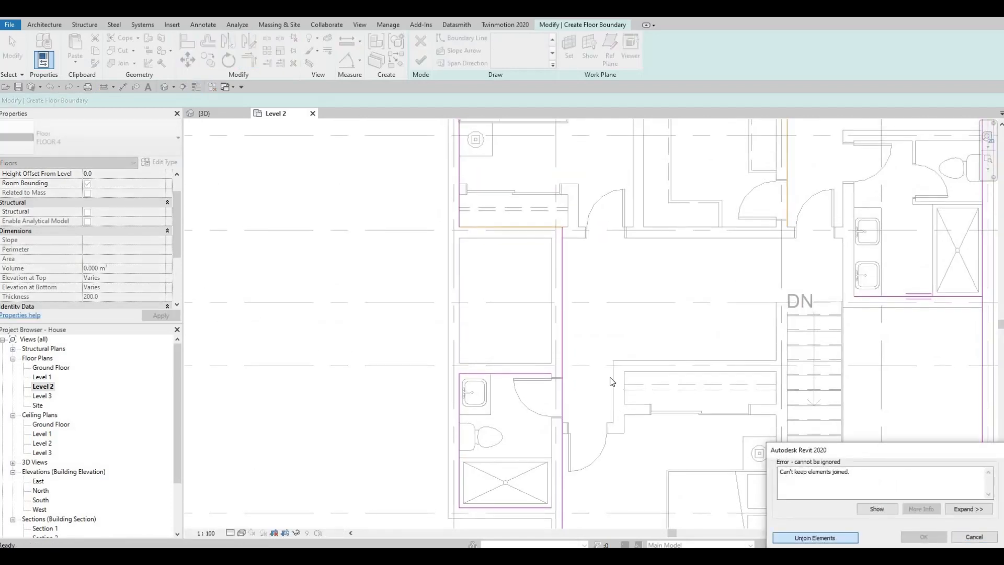
Trim the bathroom's upper and lower boundary lines into corners with the vertical line on their right
key("Escape")
key("Escape")
key("t")
key("r")
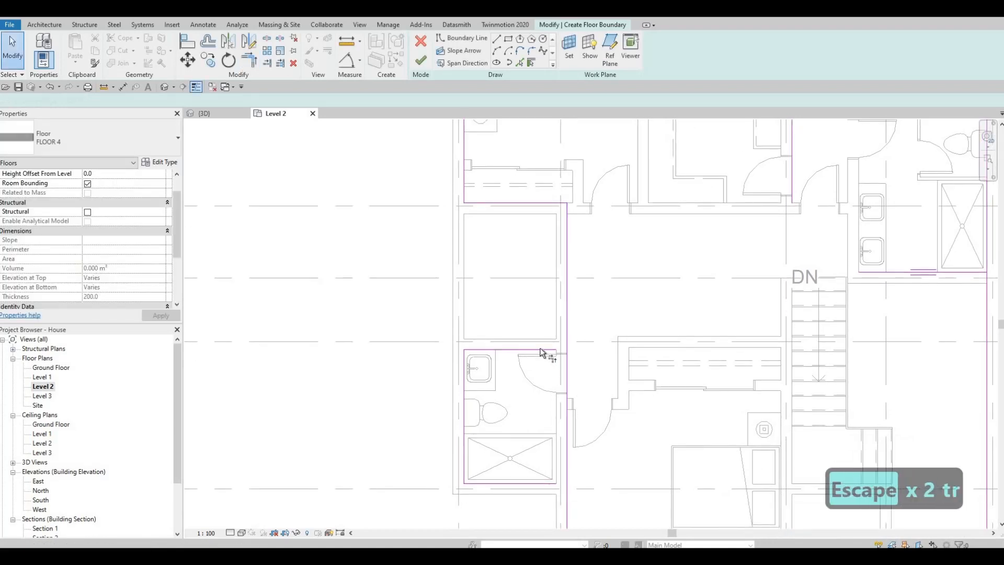
left_click(544, 350)
left_click(563, 311)
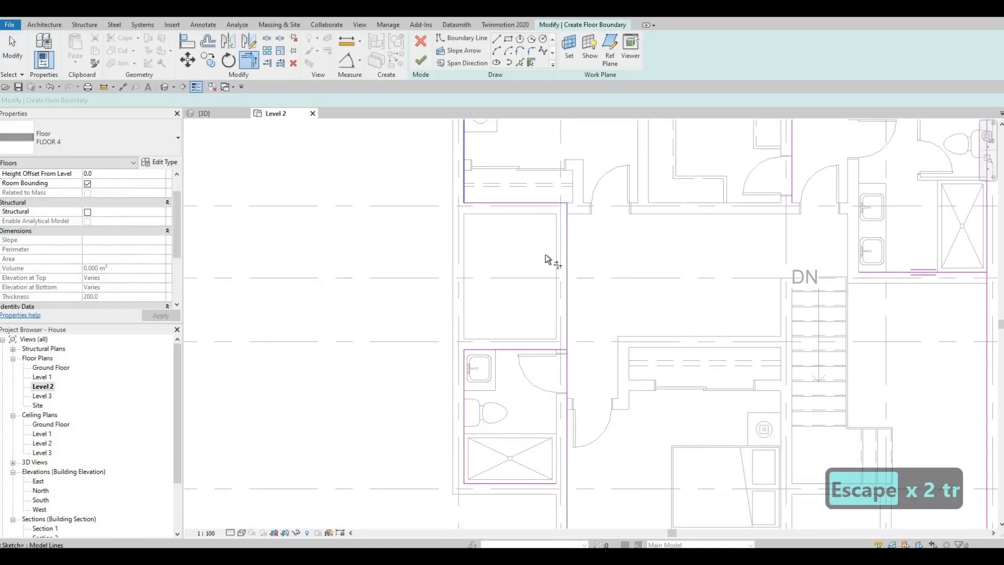
middle_click_drag(505, 312, 515, 220)
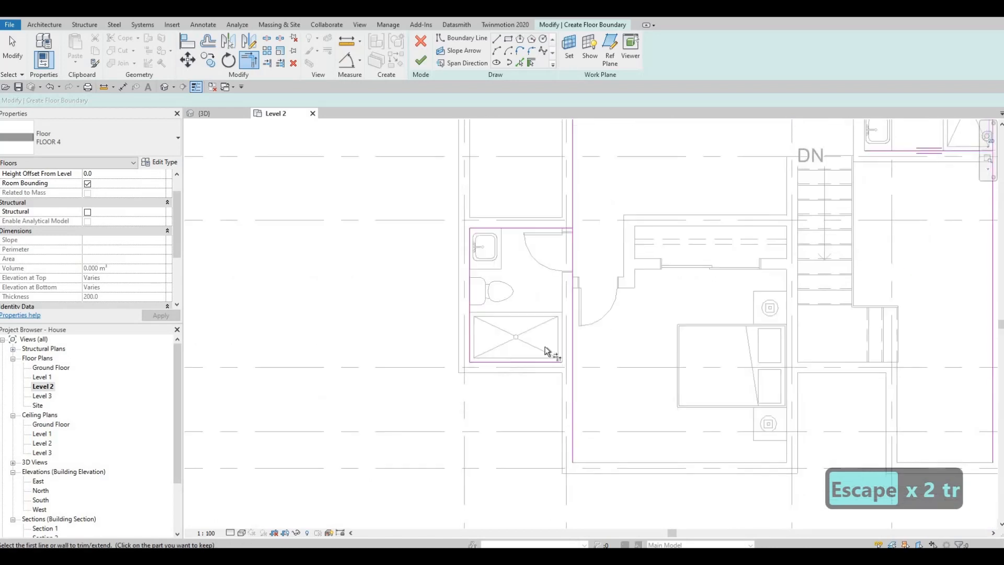
middle_click_drag(545, 346, 517, 310)
left_click(526, 328)
left_click(542, 346)
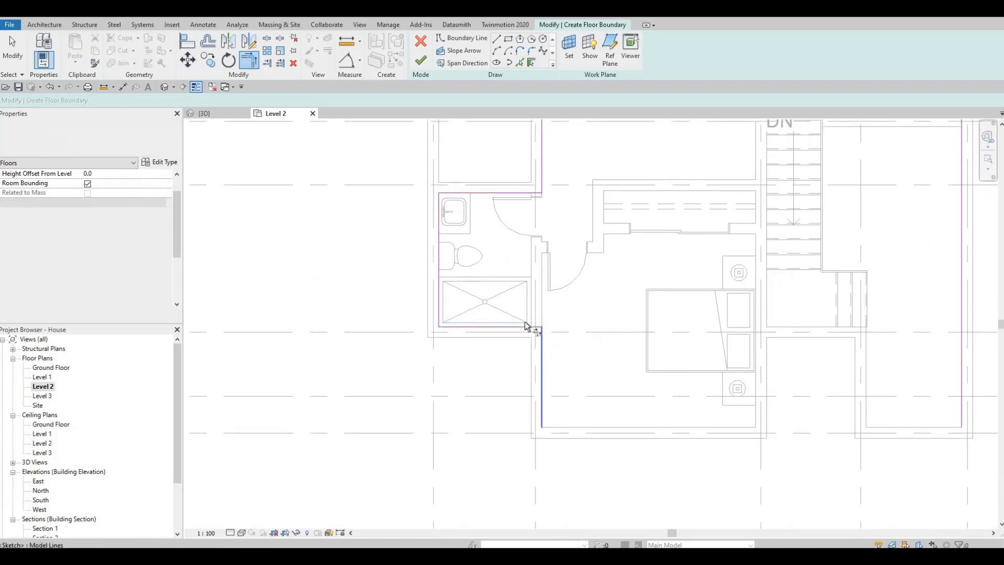
Pick floor boundary lines along the lower bedroom's bottom and right walls and along the top edge of the staircase
middle_click_drag(519, 239, 457, 235)
scroll(456, 236, "down", 1)
key("Escape")
left_click(520, 63)
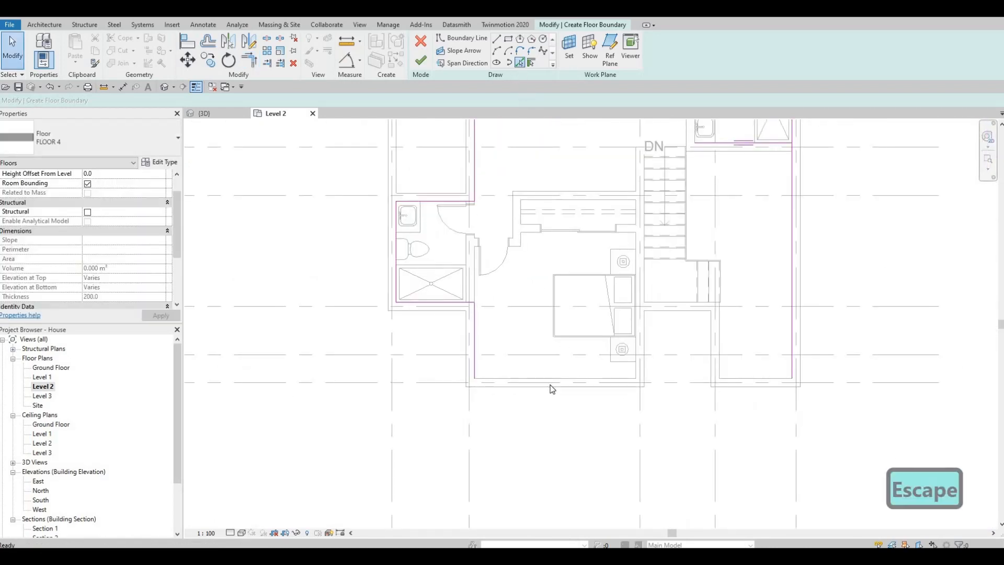
left_click(553, 380)
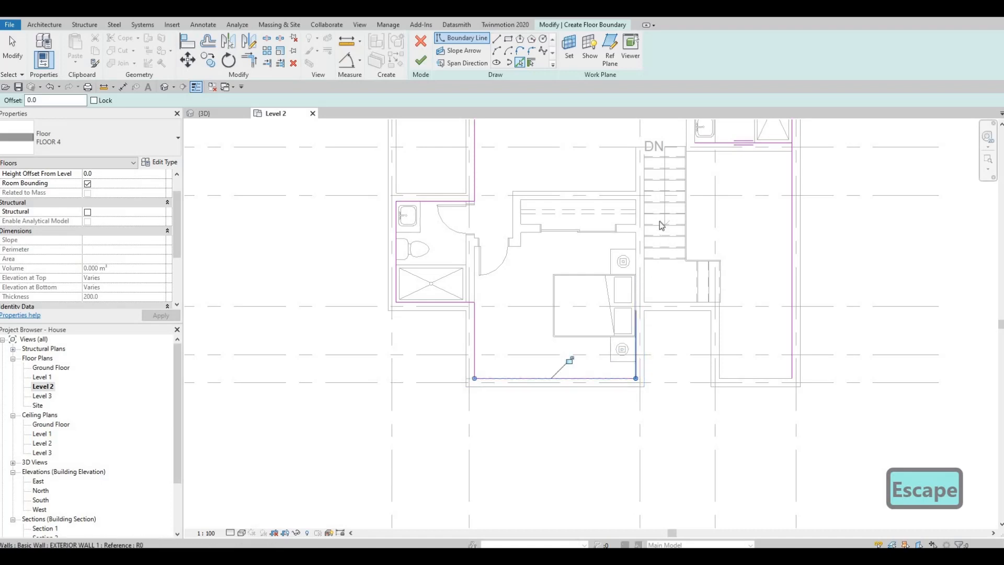
scroll(652, 222, "up", 5)
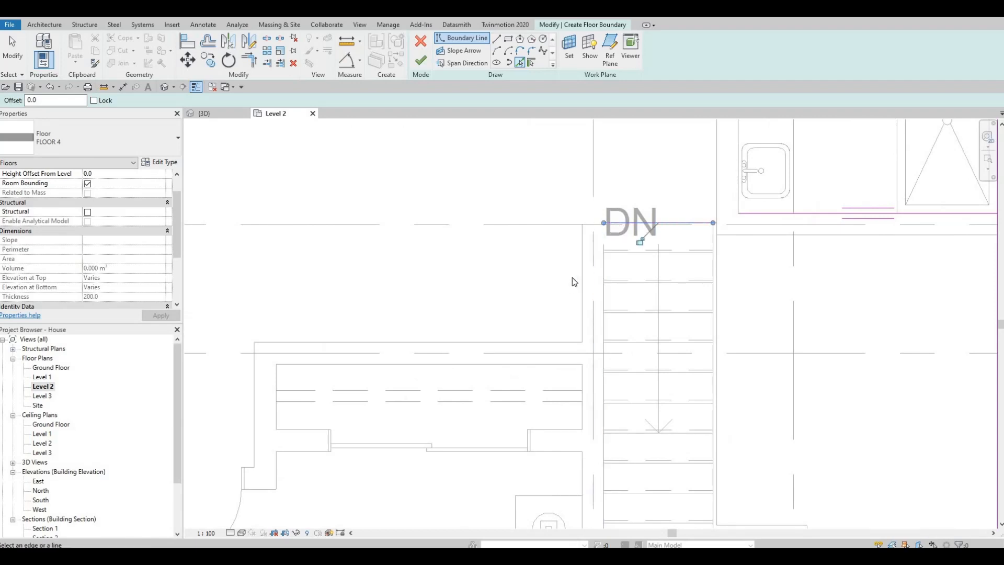
scroll(559, 270, "down", 4)
key("Escape")
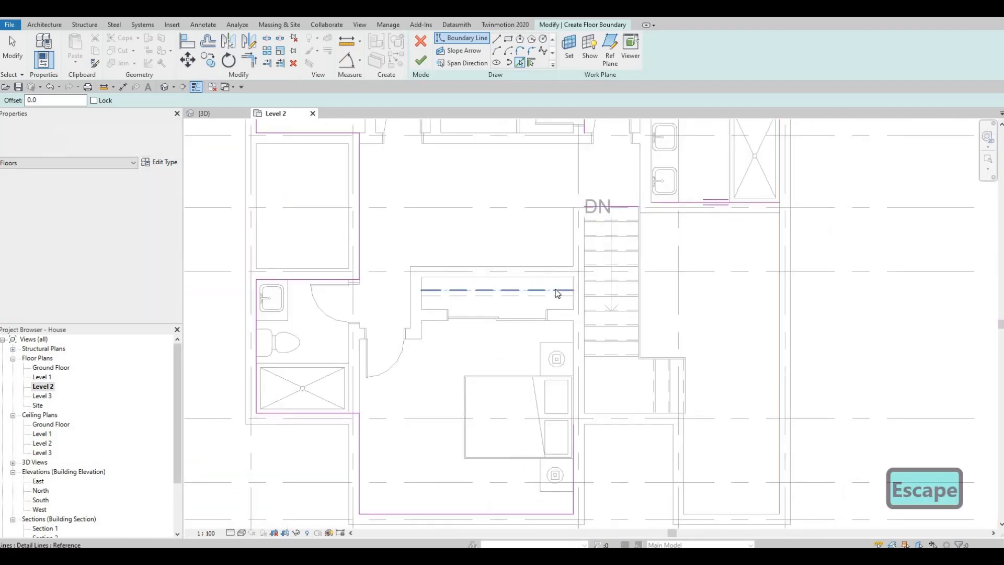
key("Escape")
Trim the lower bedroom's right boundary line into a corner with the line at the top of the stairs
key("t")
key("r")
left_click(575, 467)
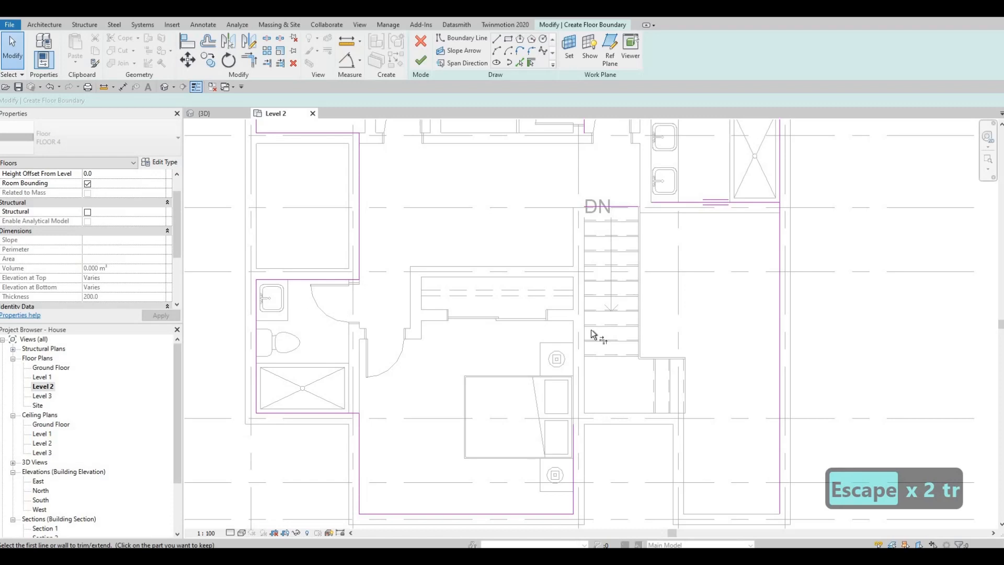
left_click(615, 207)
Sketch a short vertical boundary line, about 85 mm long, down from the left end of the right bathroom's lower boundary line
scroll(608, 262, "up", 5)
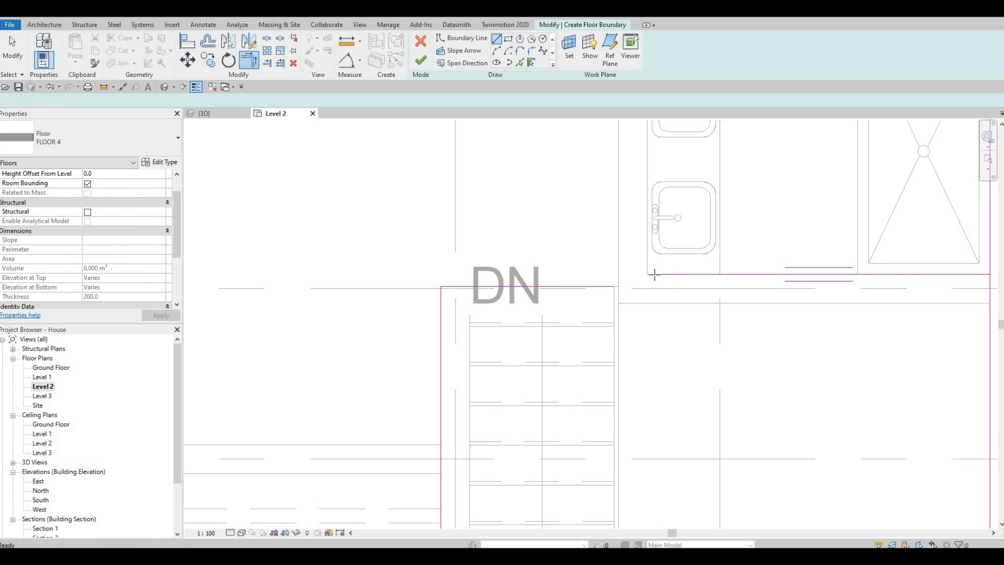
key("l")
key("i")
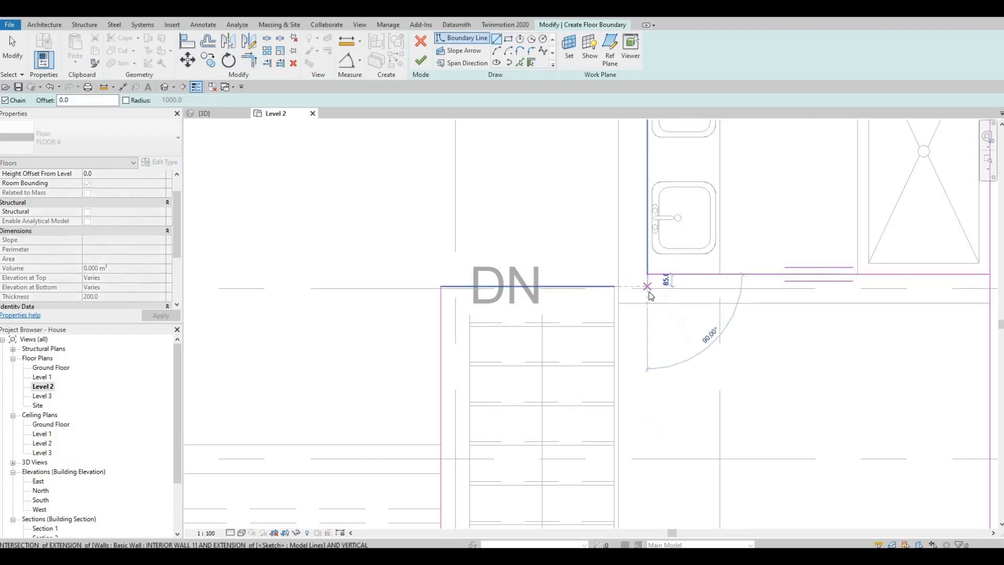
key("Escape")
key("Escape")
key("Escape")
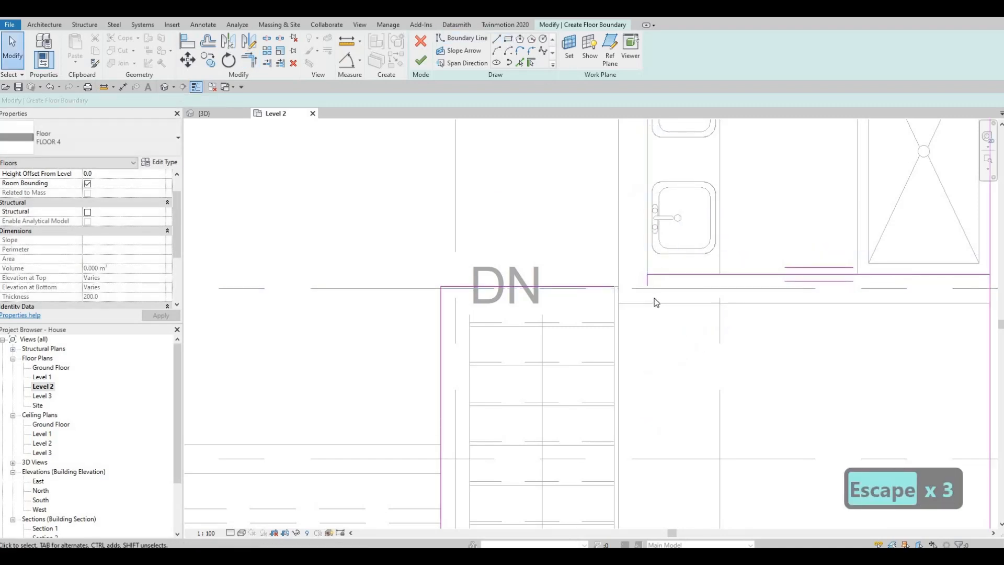
Trim the boundary line at the top of the stairs into a corner with the short vertical line
key("t")
key("r")
left_click(596, 286)
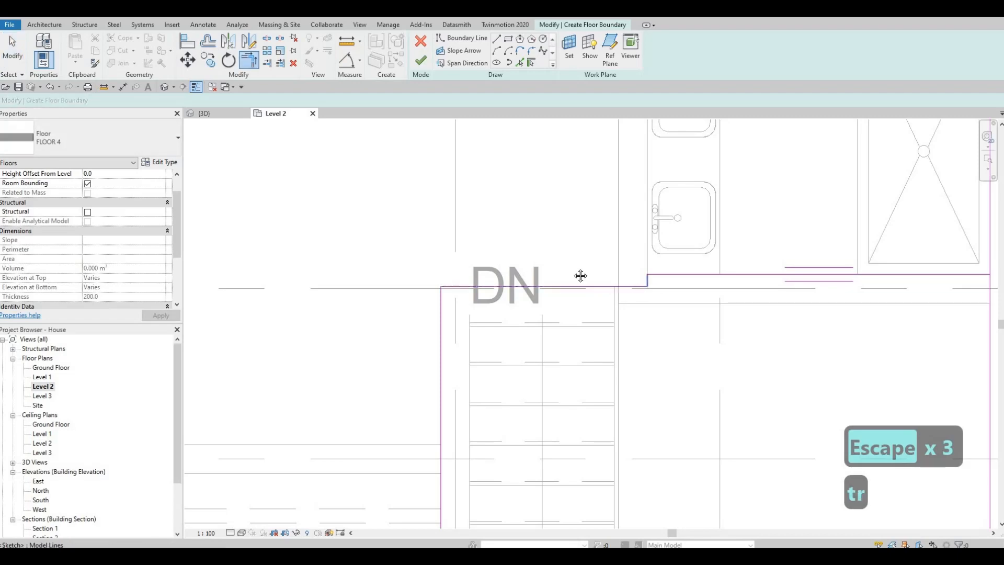
key("Escape")
key("Escape")
Trim the upper-left exterior boundary line into a corner with the vertical line beside the upper-right bedroom, dropping the interior portion
scroll(600, 289, "down", 5)
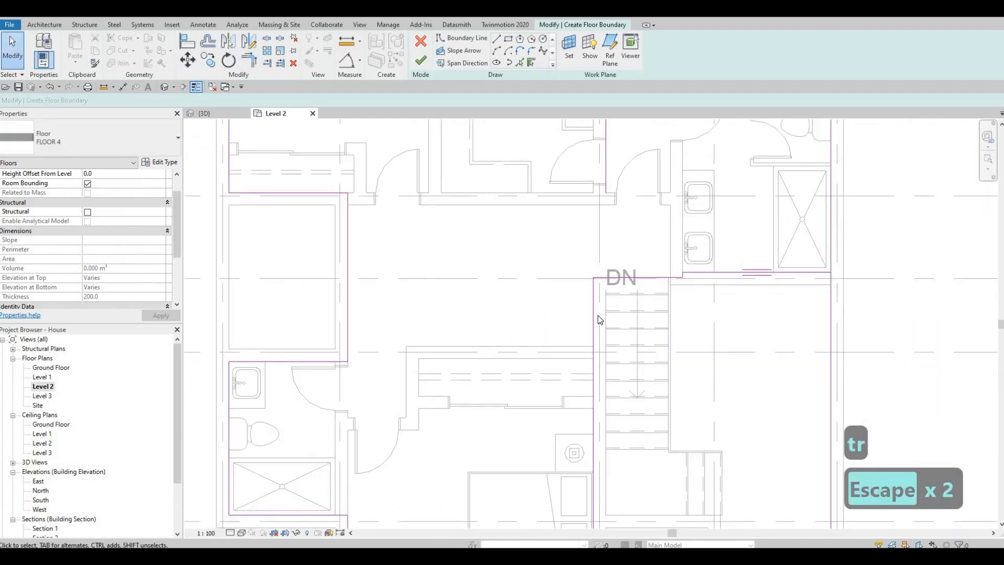
middle_click_drag(575, 270, 596, 332)
scroll(597, 330, "down", 3)
middle_click_drag(571, 160, 589, 256)
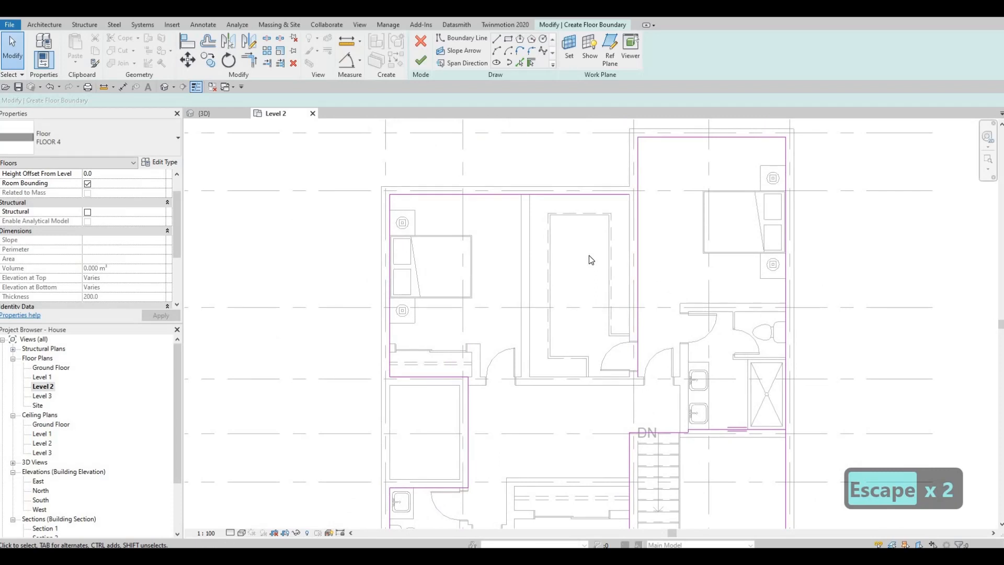
key("t")
key("r")
left_click(607, 194)
left_click(637, 170)
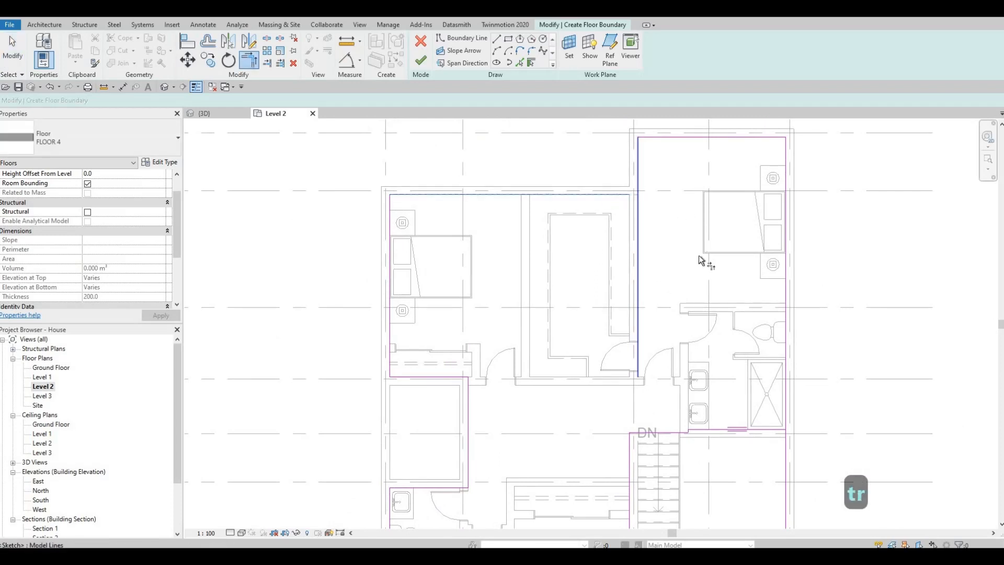
middle_click_drag(690, 267, 683, 234)
key("Escape")
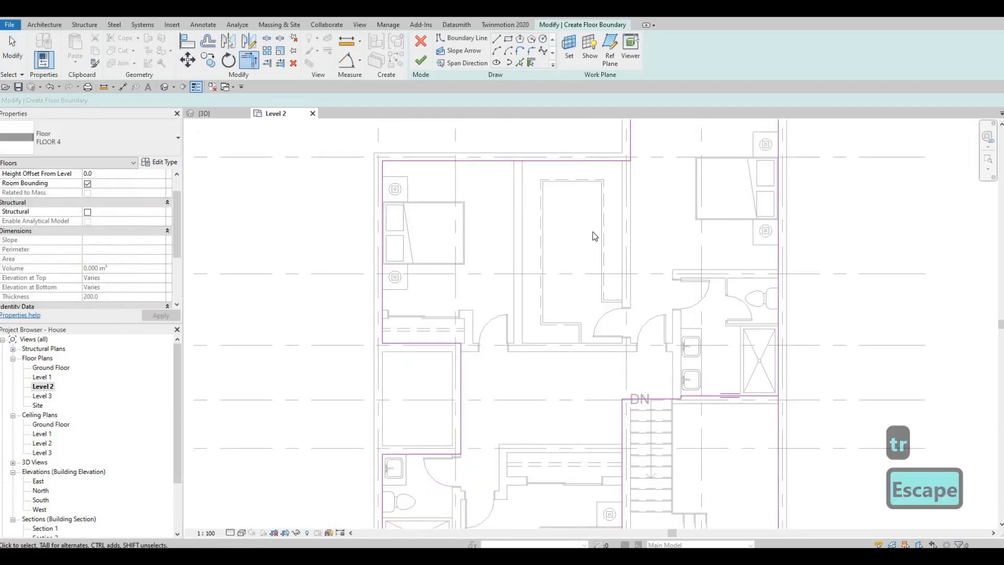
Try to finish the FLOOR 4 boundary sketch
middle_click_drag(587, 231, 604, 186)
left_click(420, 61)
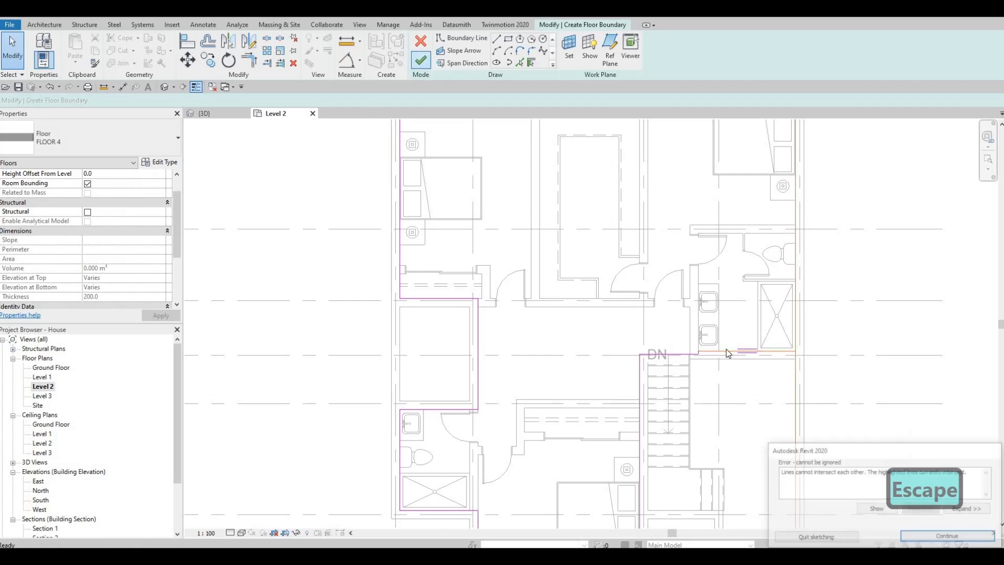
key("Escape")
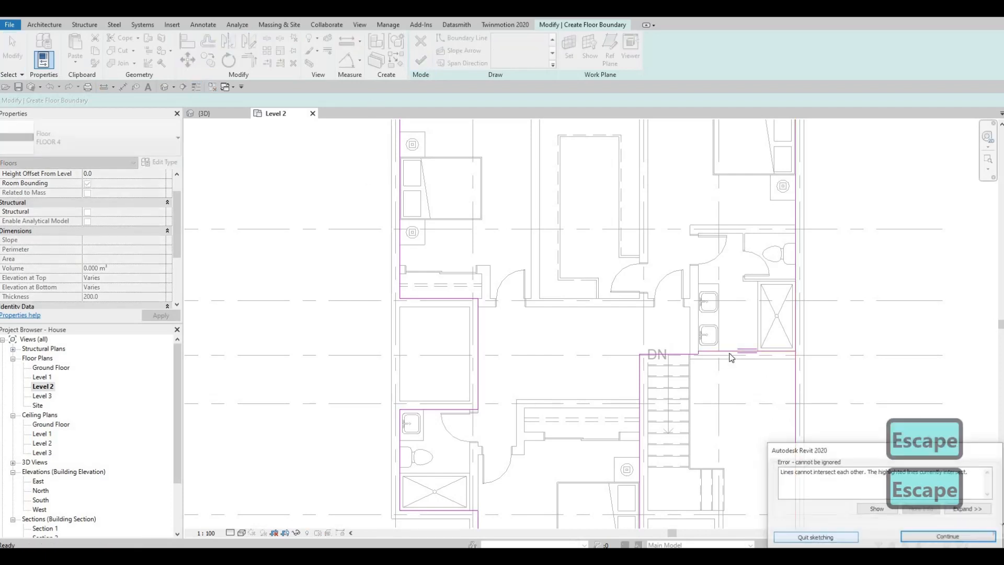
scroll(729, 273, "down", 2)
key("Escape")
key("Escape")
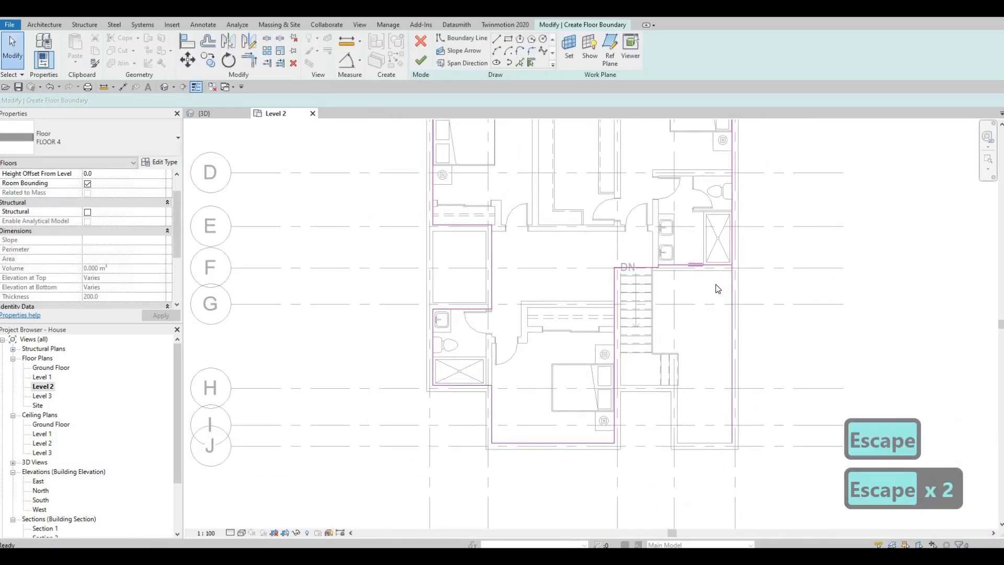
Trim the right exterior boundary line into a corner with the right bathroom's lower boundary line, and finish the floor sketch
key("t")
key("r")
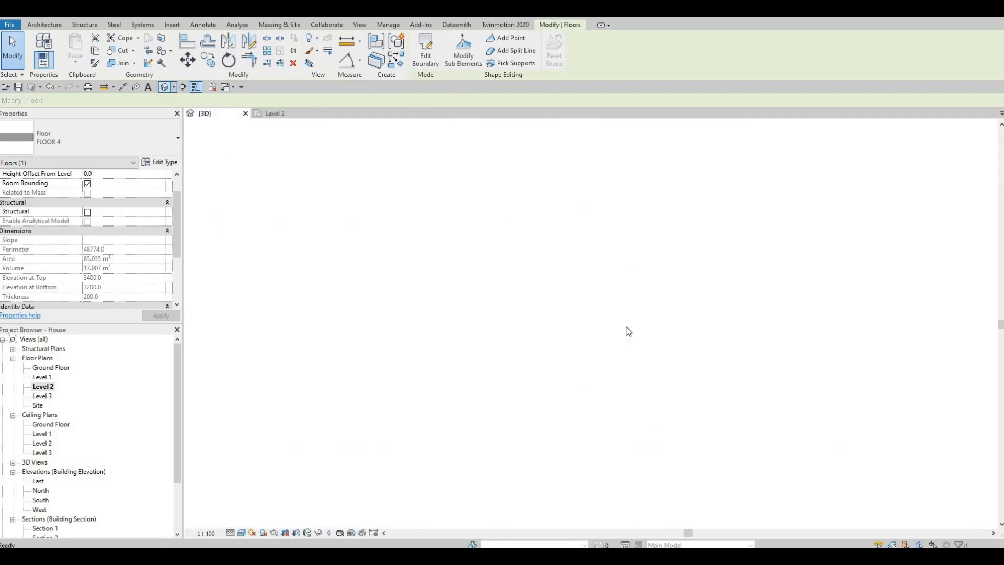
Paint the top face of FLOOR 4 with the Mahogany material in the 3D view
middle_click_drag(492, 309, 557, 263, "shift")
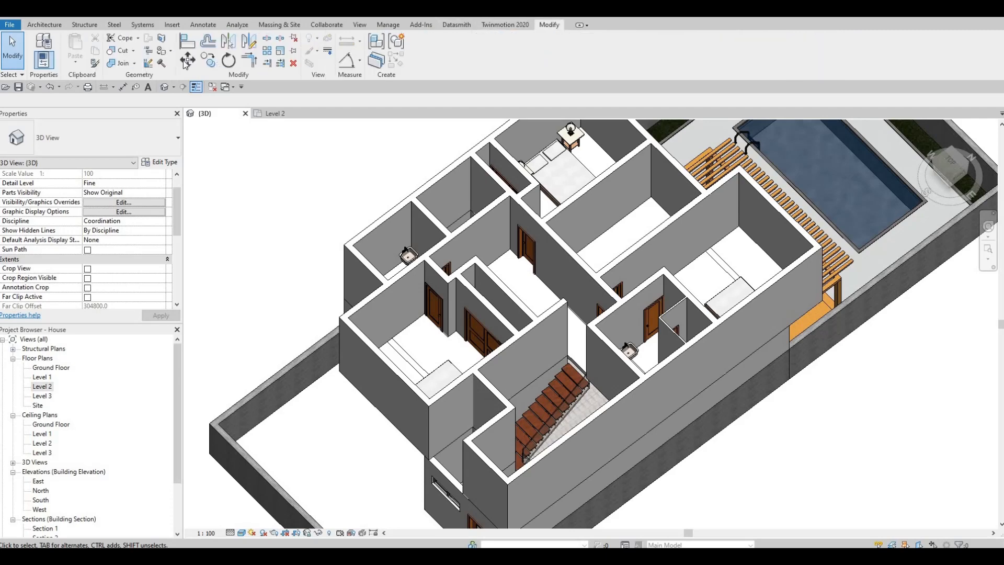
key("p")
key("t")
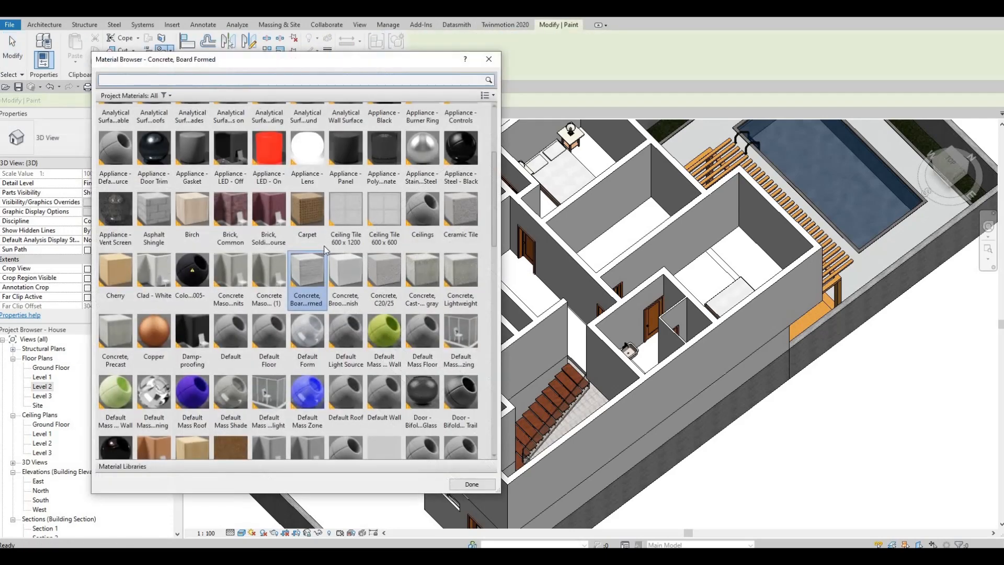
scroll(329, 260, "down", 10)
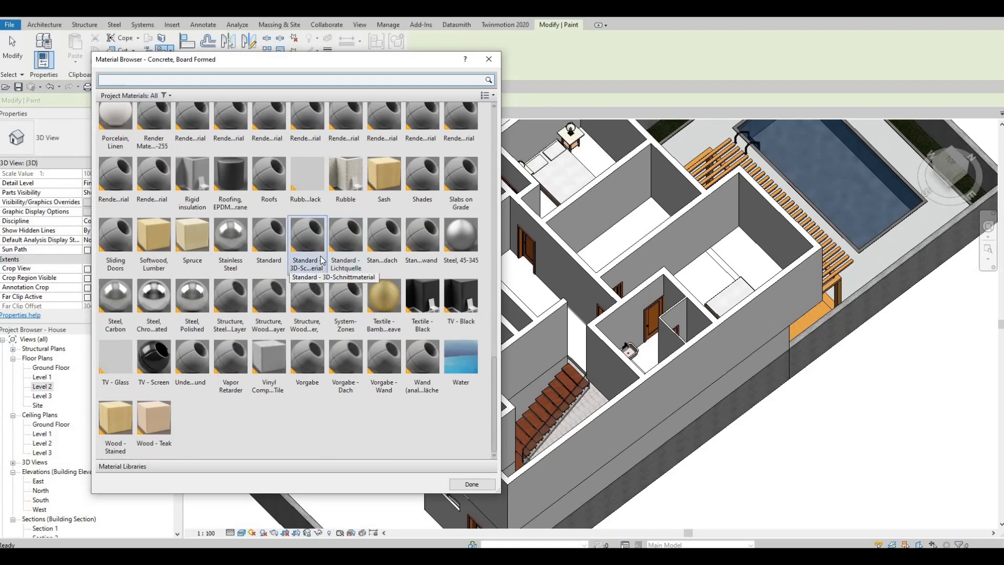
scroll(321, 260, "up", 10)
scroll(325, 264, "down", 5)
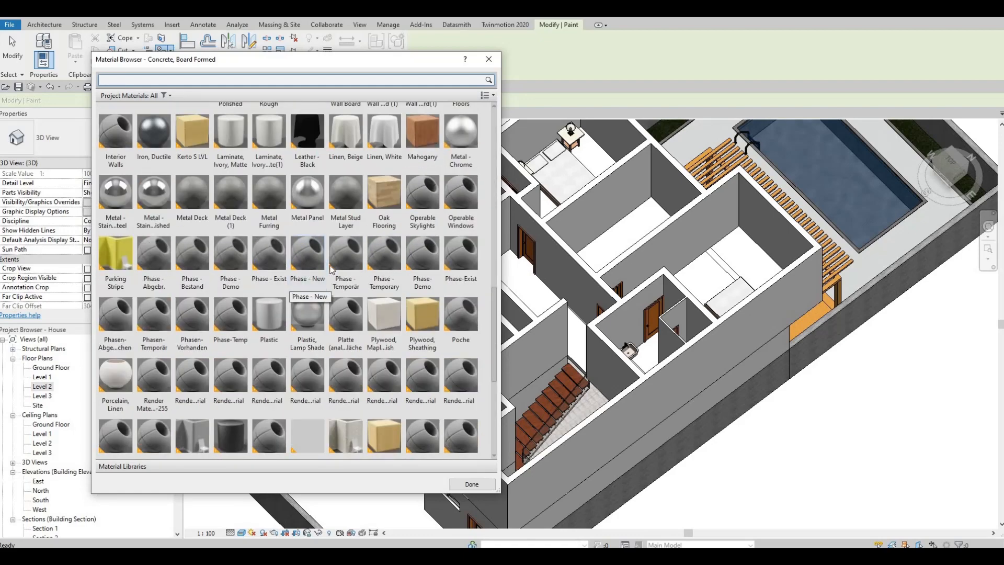
scroll(335, 268, "down", 10)
scroll(425, 201, "up", 10)
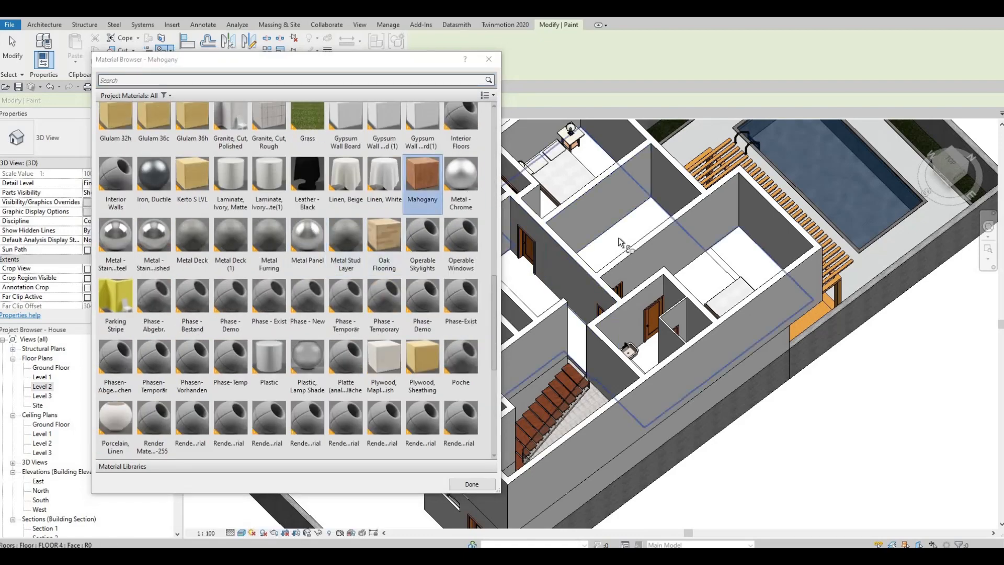
left_click(470, 484)
key("Escape")
Examine the painted Level 2 floor, the staircase opening and the front and side exterior walls from several angles in 3D
scroll(567, 366, "up", 4)
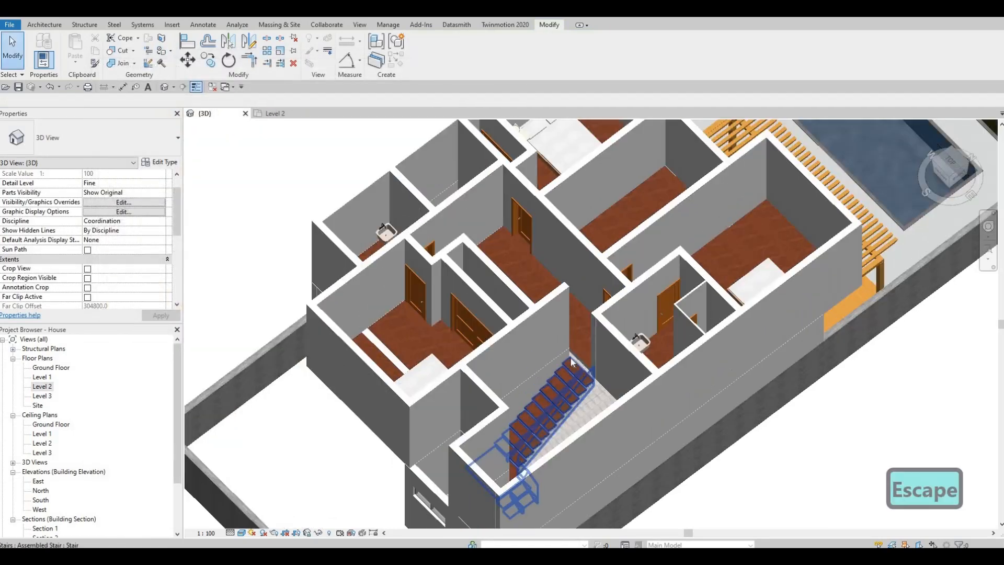
middle_click_drag(609, 311, 607, 358, "shift")
scroll(534, 408, "down", 3)
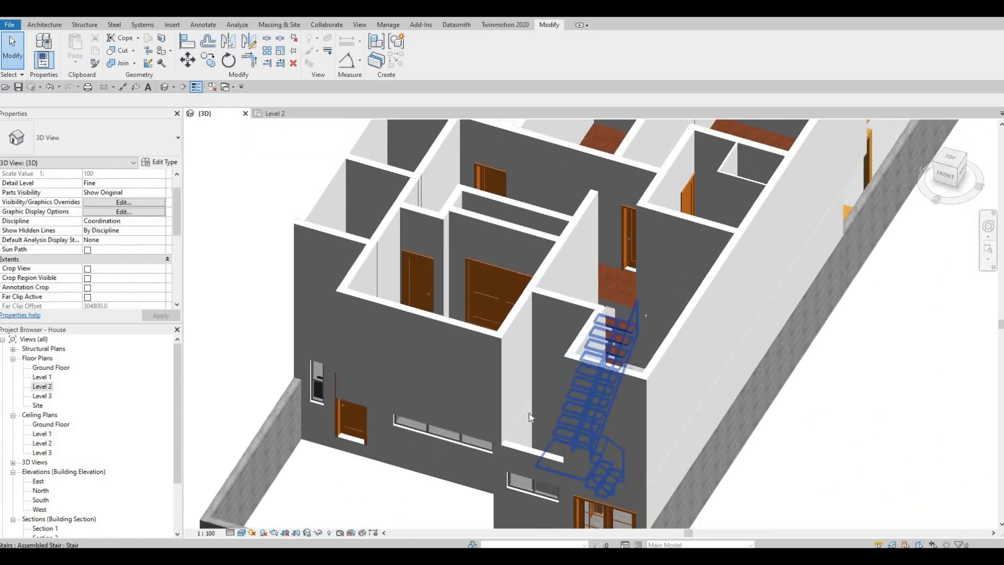
middle_click_drag(534, 417, 532, 318, "shift")
scroll(532, 318, "up", 2)
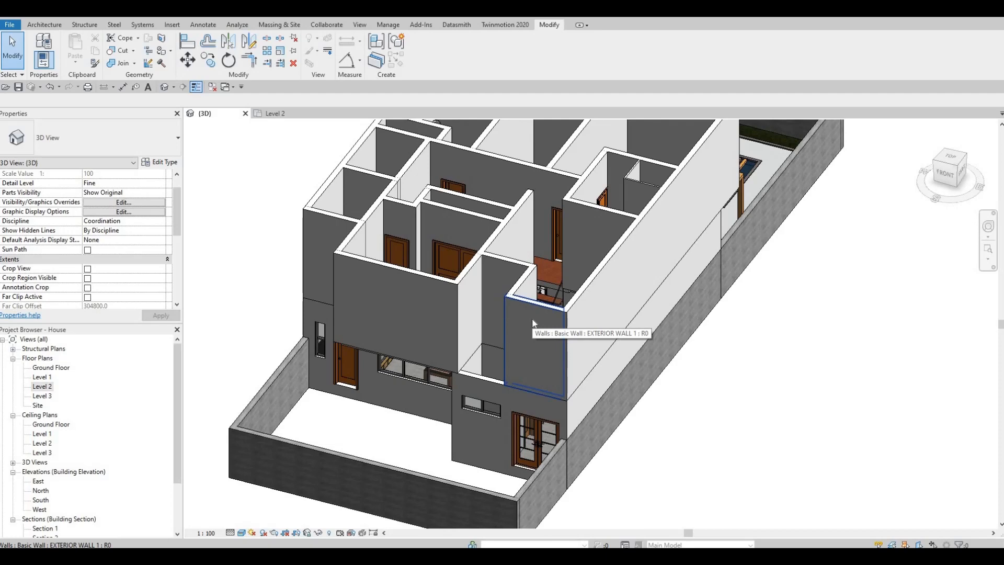
middle_click_drag(646, 326, 588, 388, "shift")
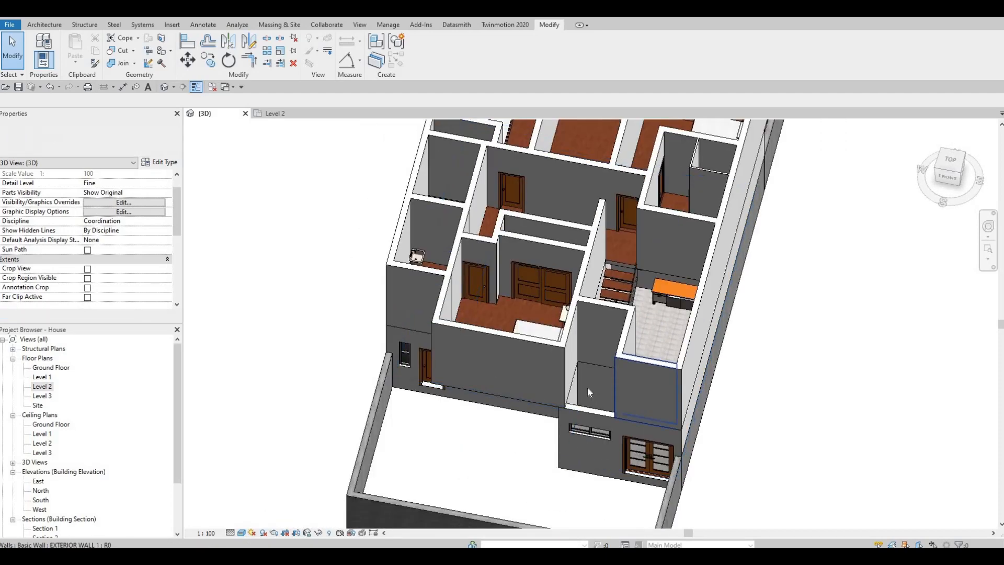
middle_click_drag(781, 322, 676, 310, "shift")
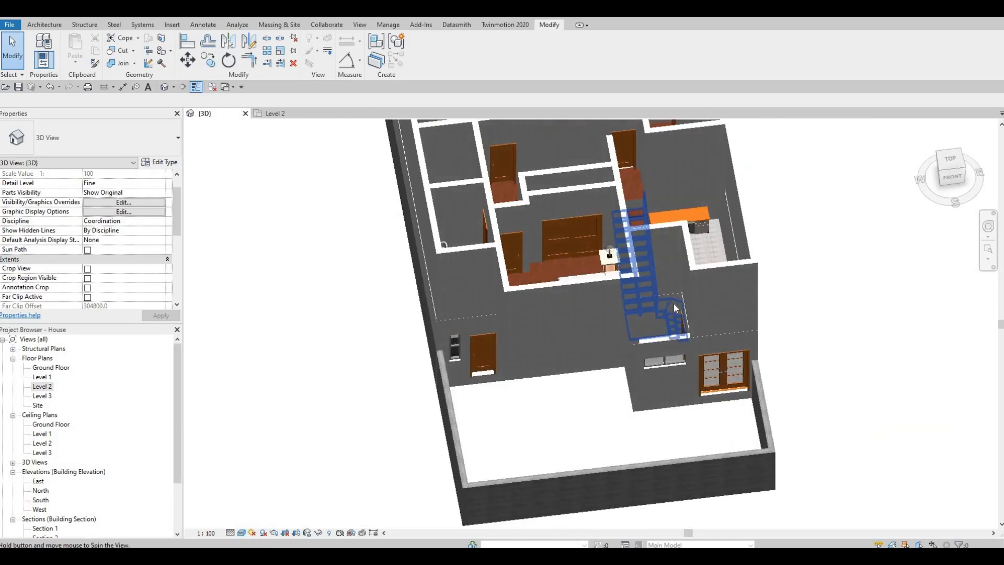
scroll(679, 308, "up", 2)
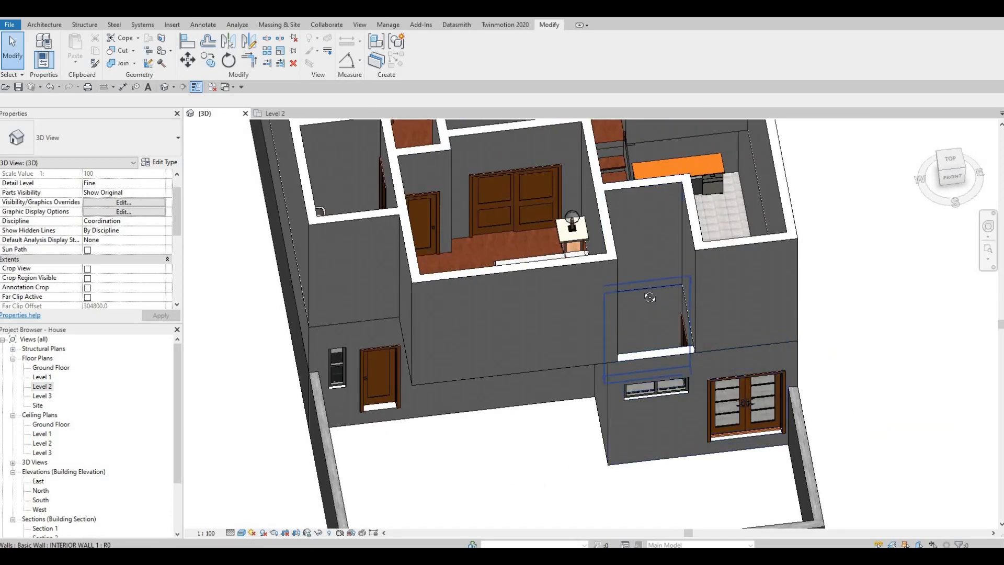
middle_click_drag(570, 174, 604, 155, "shift")
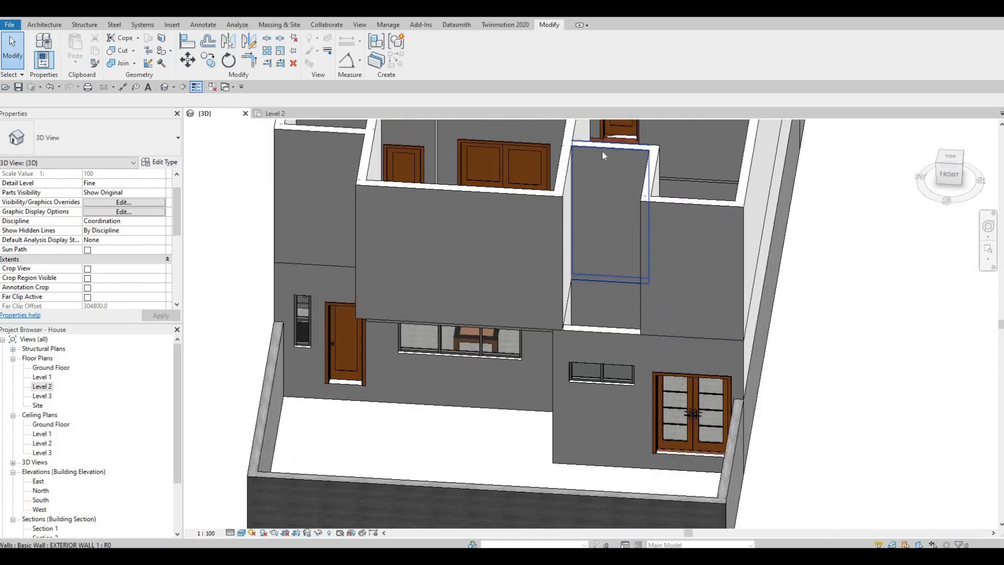
middle_click_drag(541, 309, 607, 250, "shift")
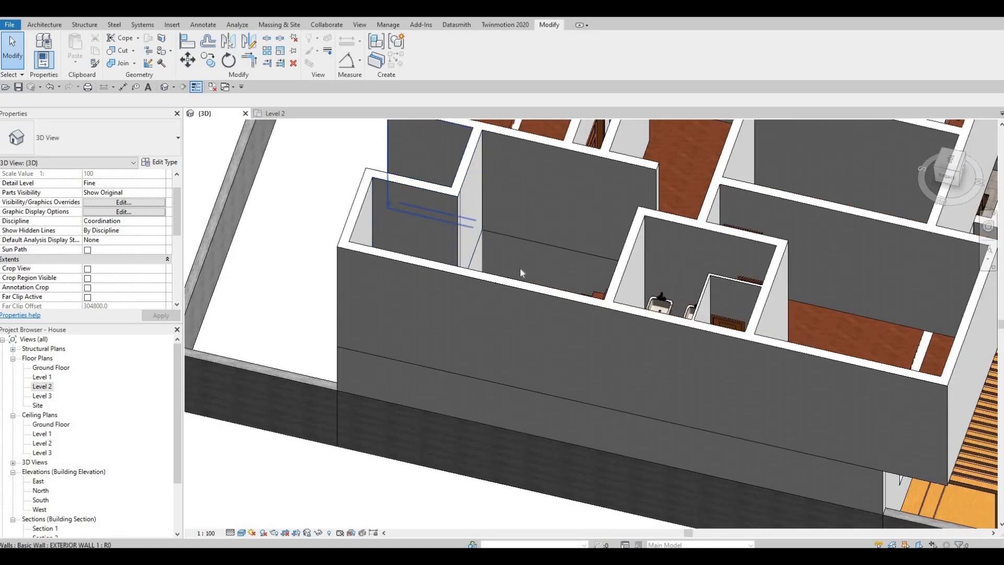
middle_click_drag(535, 260, 511, 321, "shift")
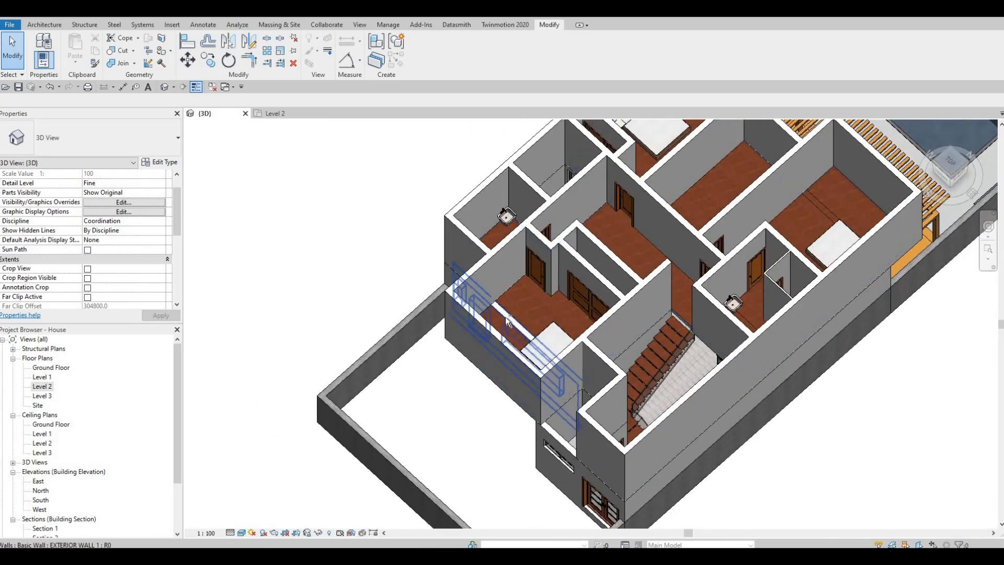
Inspect FLOOR 4 in the front bedroom and the ground-floor exterior wall beneath it in the 3D view
middle_click_drag(607, 173, 560, 334, "shift")
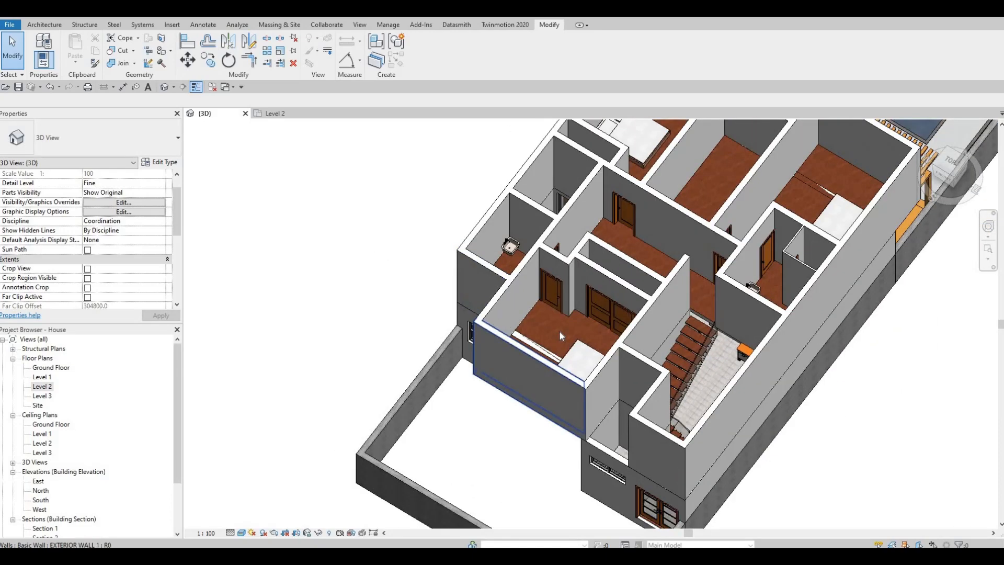
left_click(556, 332)
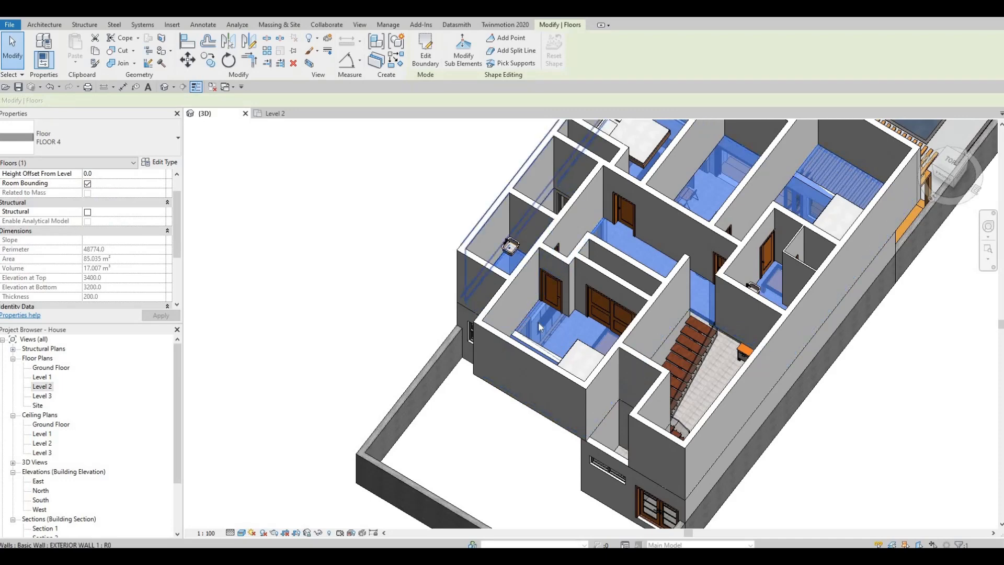
key("Escape")
key("Escape")
middle_click_drag(761, 254, 778, 313, "shift")
left_click(777, 313)
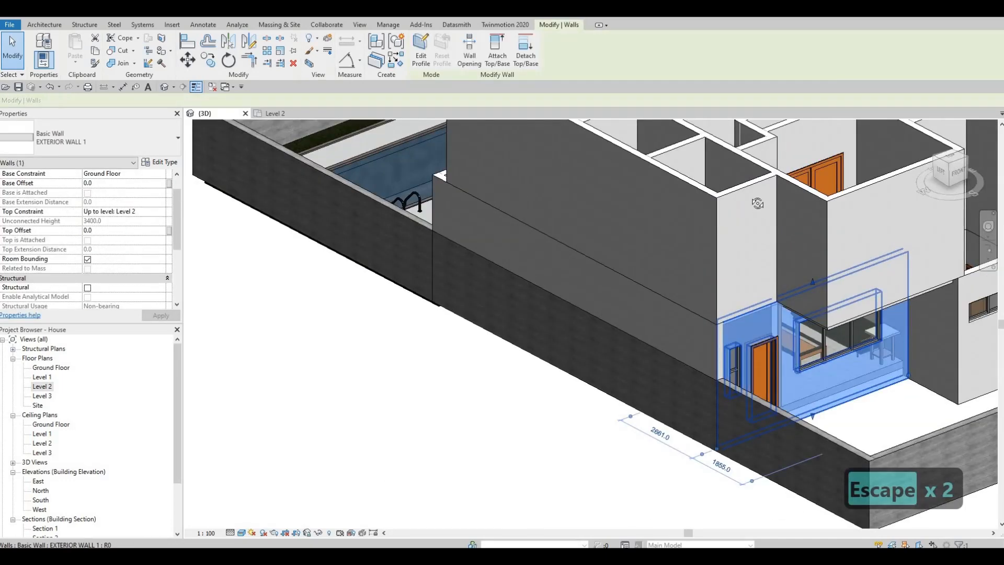
Try to extend the Level 2 front exterior wall down to a base offset of -200, and undo the changes
middle_click_drag(776, 258, 814, 277, "shift")
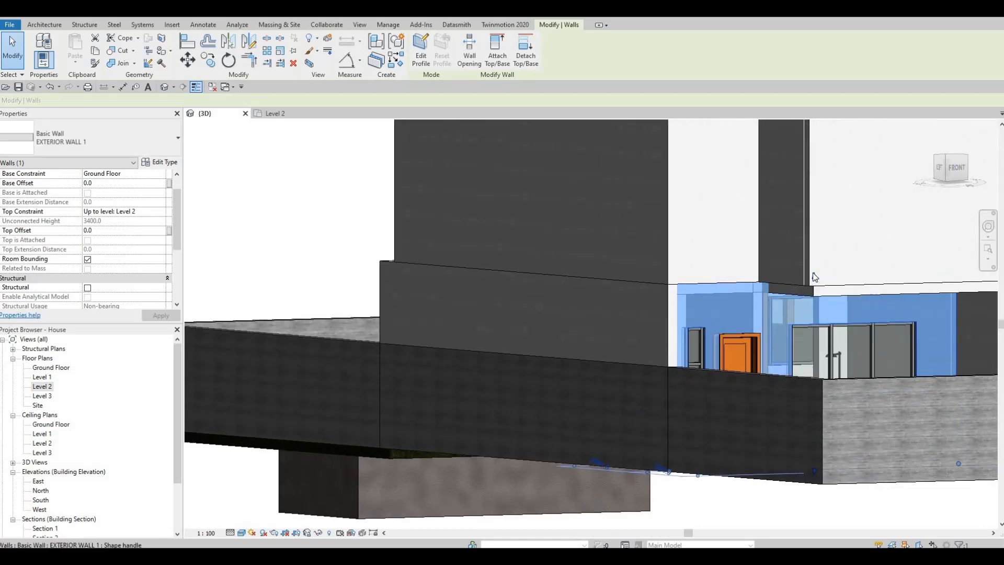
left_click_drag(813, 289, 721, 282)
middle_click_drag(719, 283, 696, 289, "shift")
key("Escape")
left_click(695, 290)
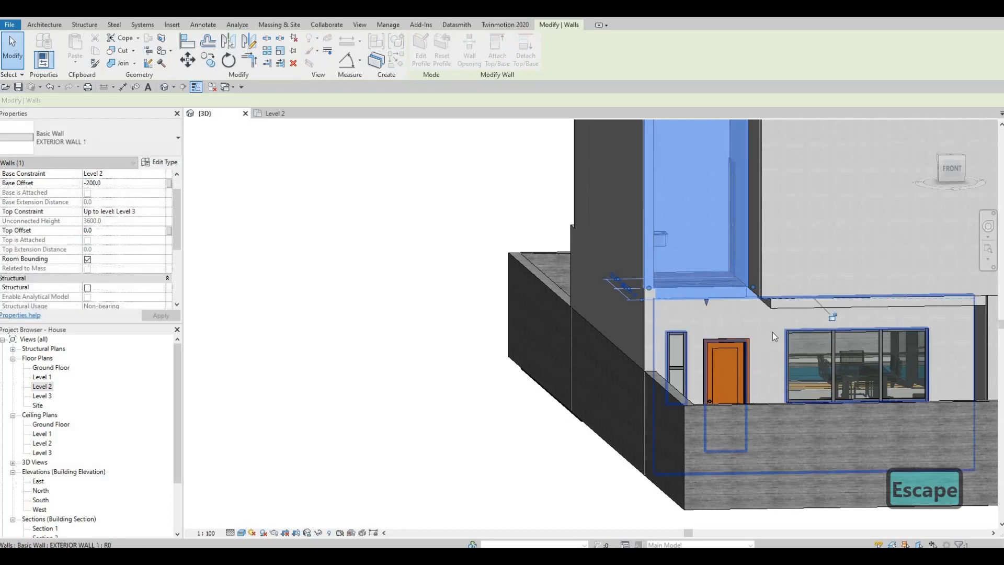
key("Escape")
middle_click_drag(872, 333, 832, 328, "shift")
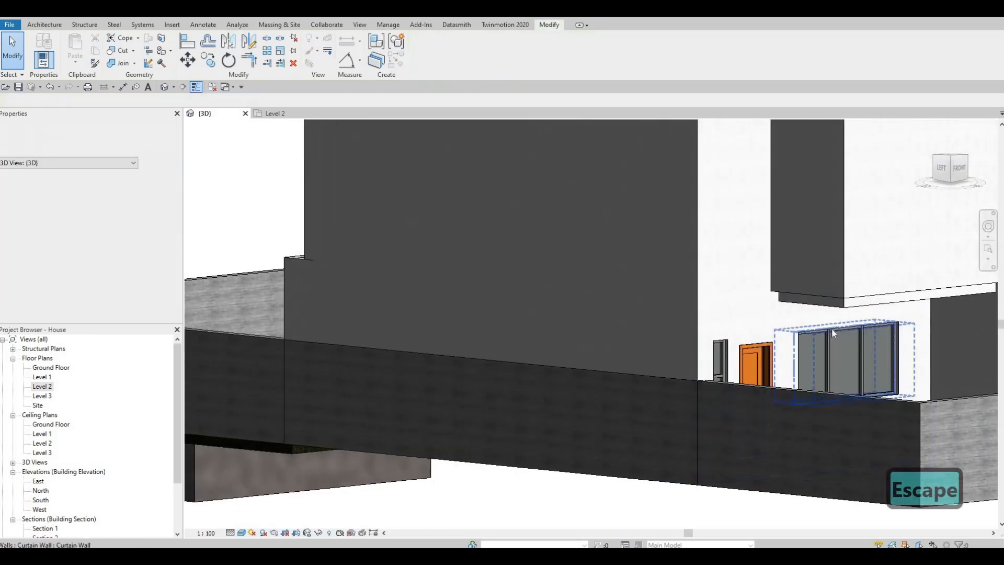
key("ctrl+z")
key("ctrl+z")
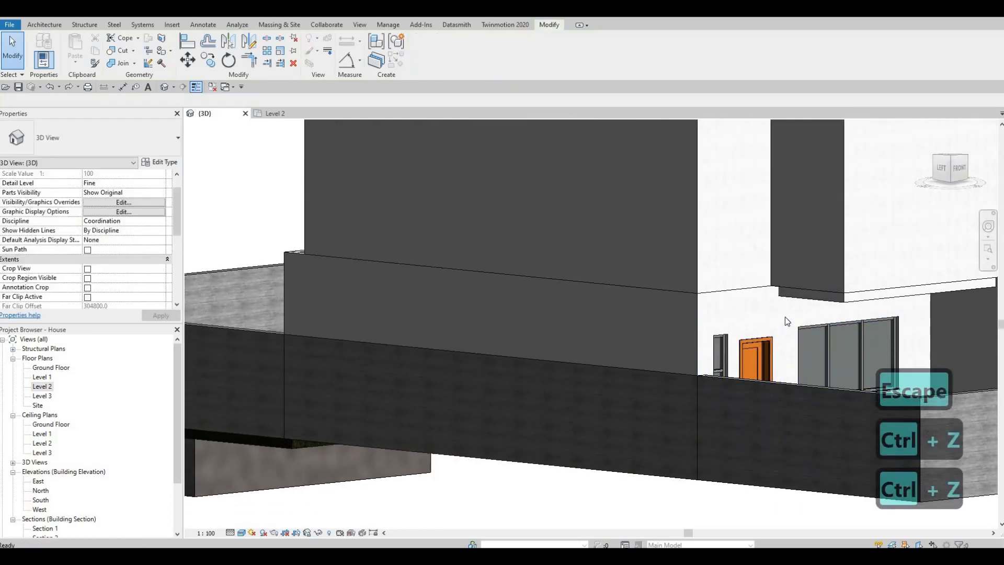
Inspect the Level 2 exterior wall beside the front bedroom and its corner join at grid H in plan
middle_click_drag(740, 320, 696, 369, "shift")
key("Escape")
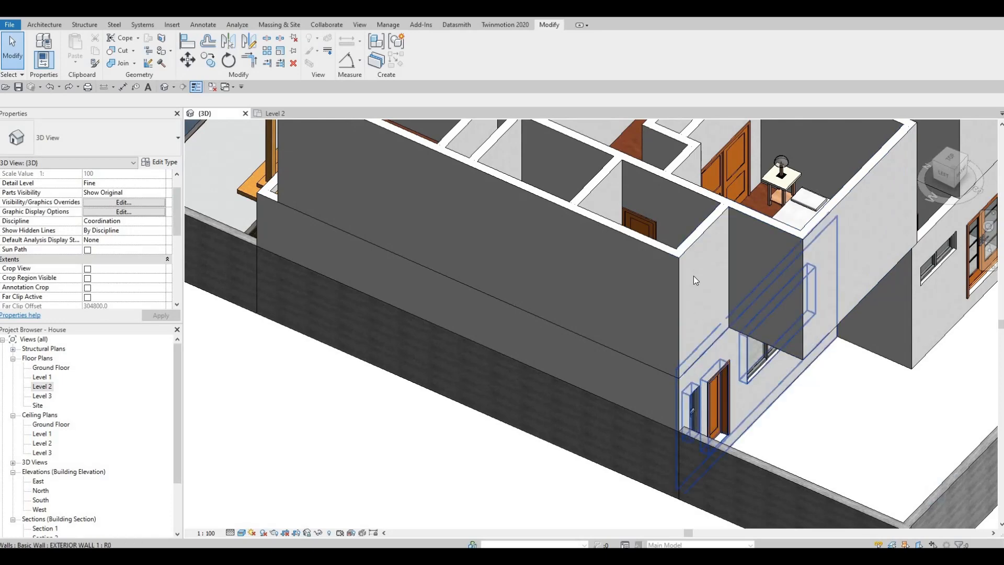
left_click(679, 267)
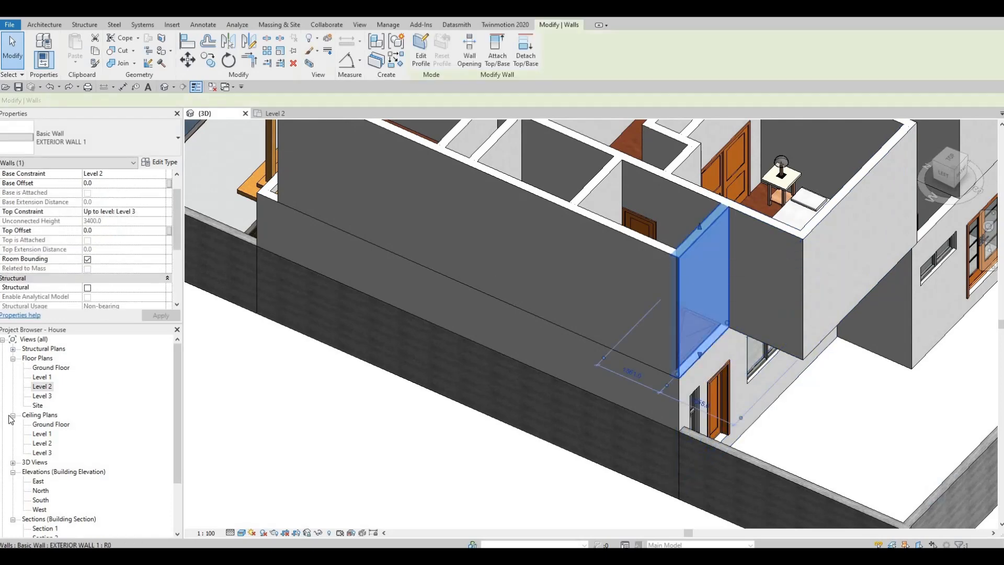
left_click(36, 386)
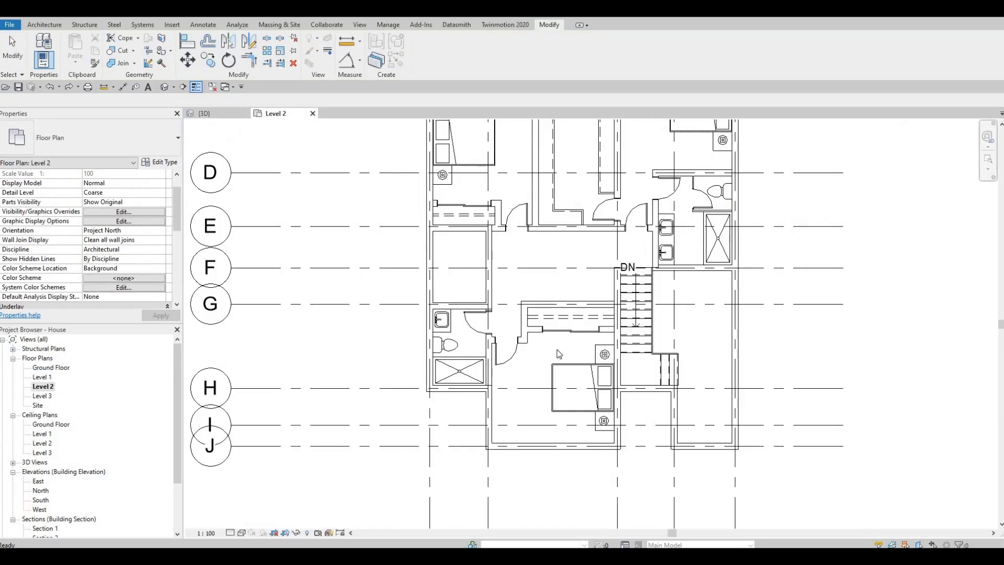
middle_click_drag(549, 379, 644, 376)
scroll(545, 301, "up", 1)
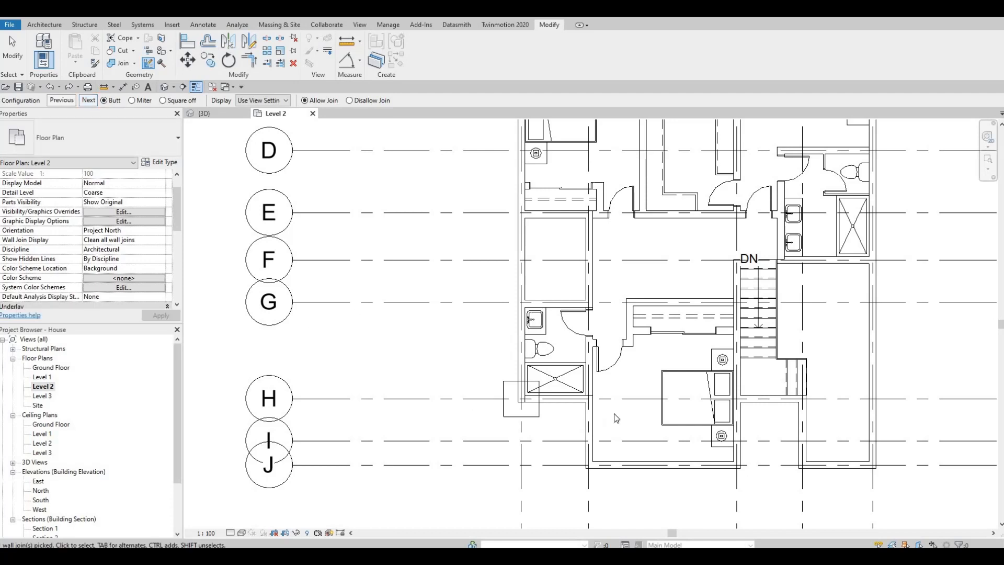
scroll(643, 412, "up", 4)
key("Escape")
key("Escape")
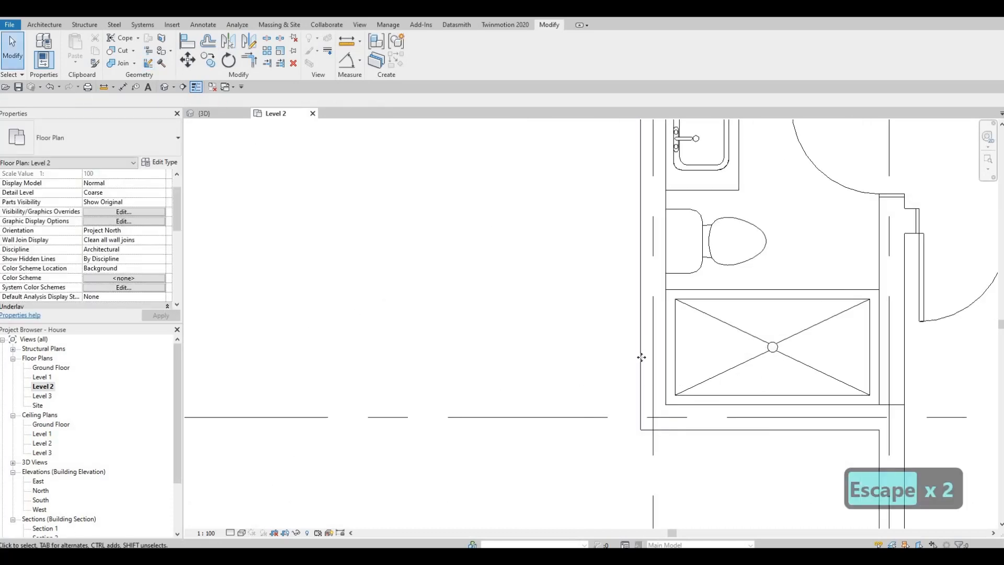
left_click(677, 417)
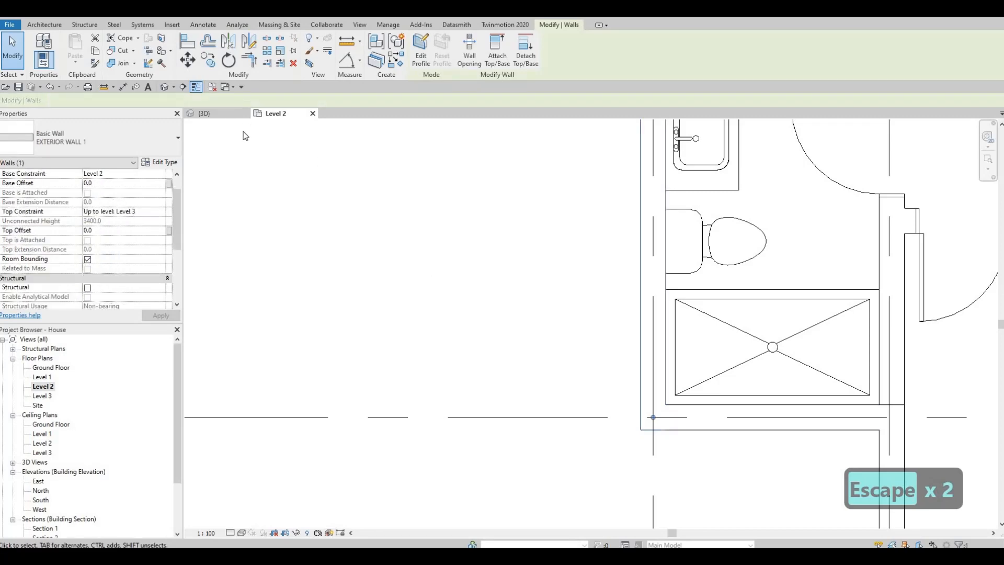
key("Escape")
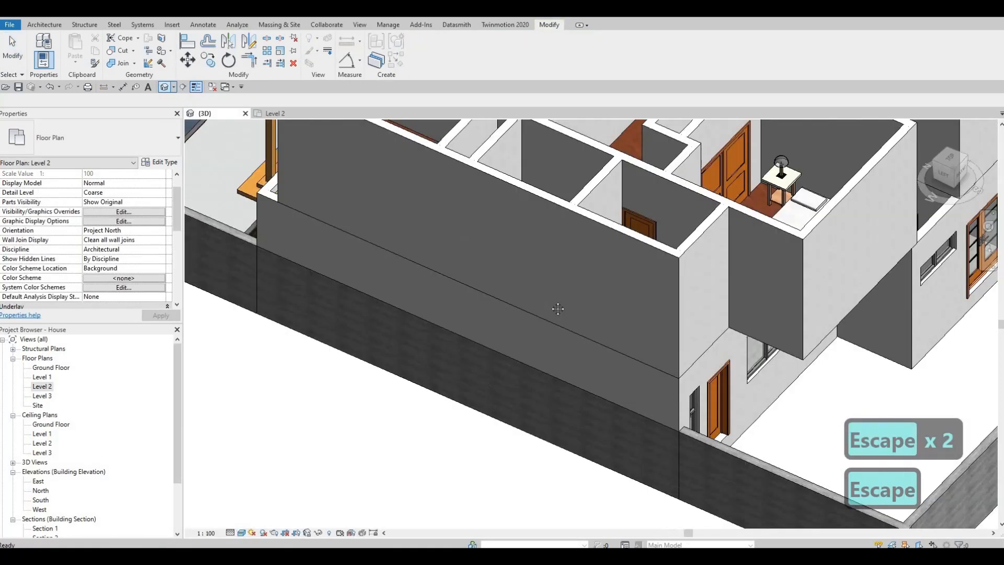
Attach the top of the ground-floor front exterior wall to FLOOR 4 in the 3D view
key("Escape")
middle_click_drag(661, 352, 636, 281)
left_click(641, 360)
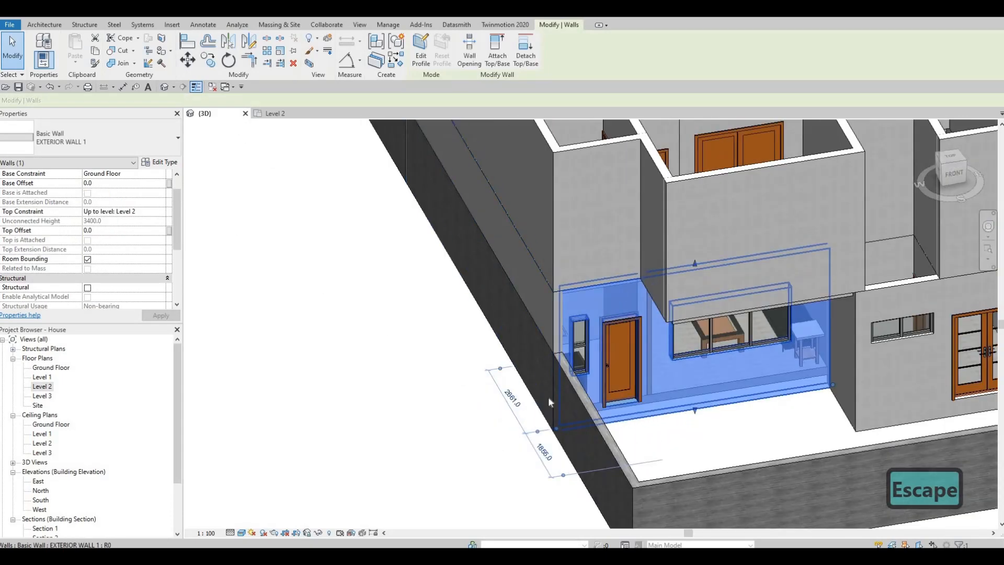
middle_click_drag(549, 401, 720, 256, "shift")
key("Escape")
left_click(720, 257)
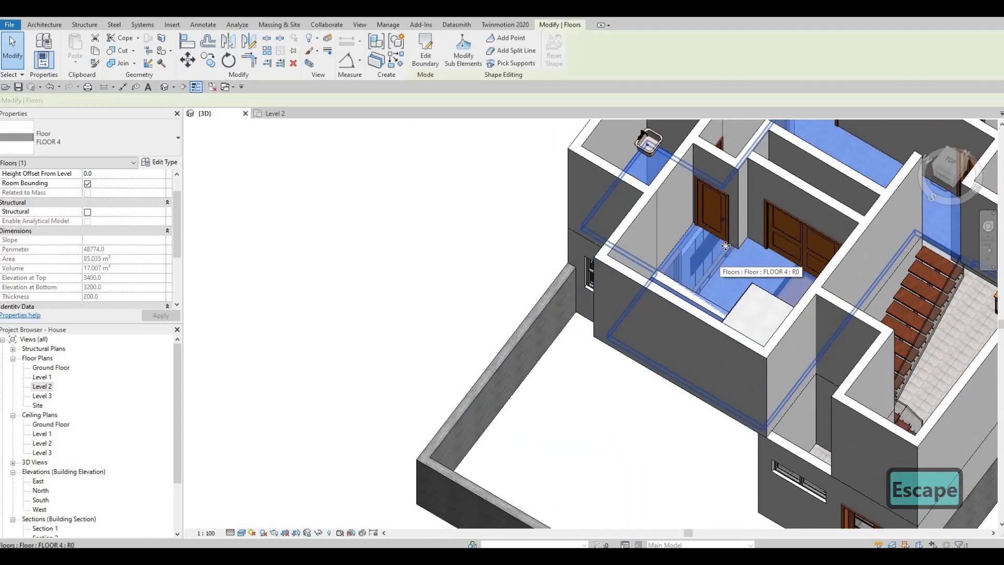
key("Escape")
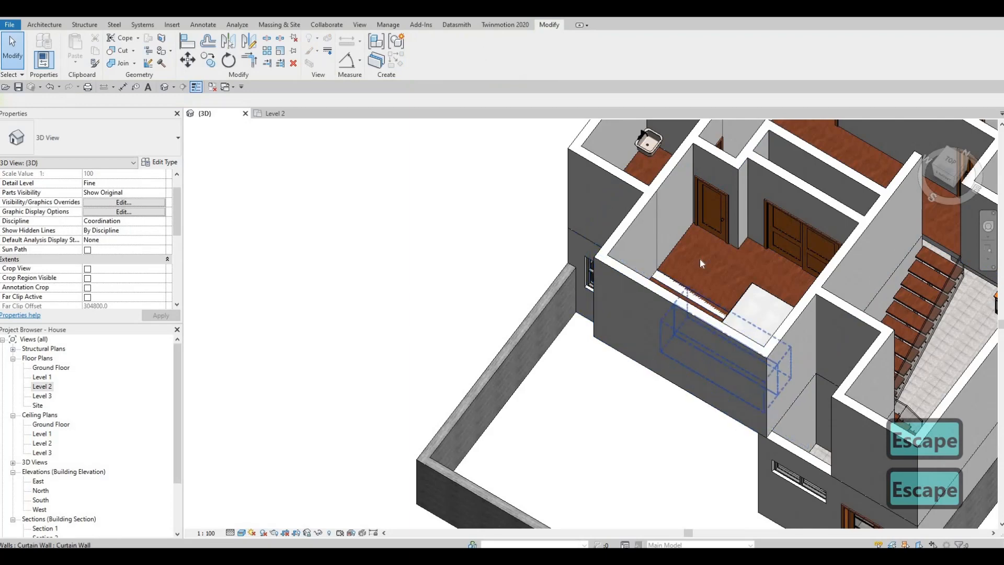
left_click(668, 284)
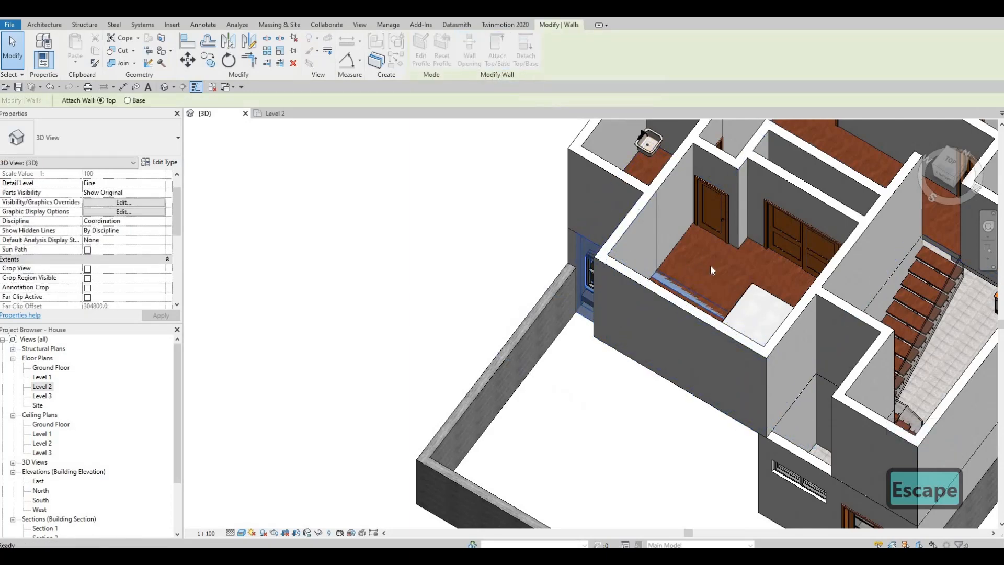
left_click(693, 285)
key("Escape")
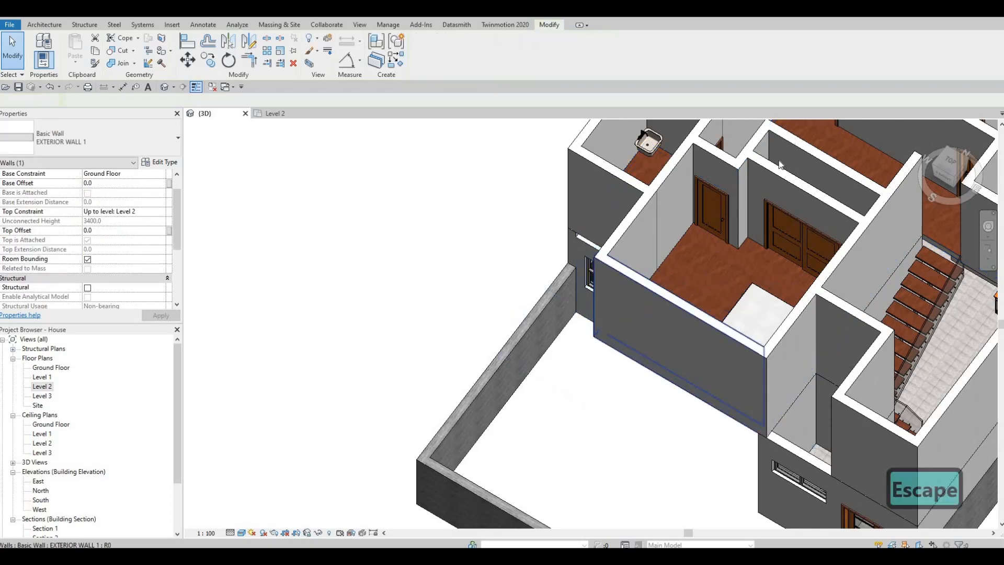
Examine the attached front wall, the underside of the front overhang and the Level 2 rooms from several angles
middle_click_drag(744, 324, 724, 173, "shift")
mouse_move(614, 277)
middle_mouse_down("shift")
mouse_move(606, 252)
mouse_move(604, 262)
middle_mouse_up("shift")
left_click(631, 269)
key("Escape")
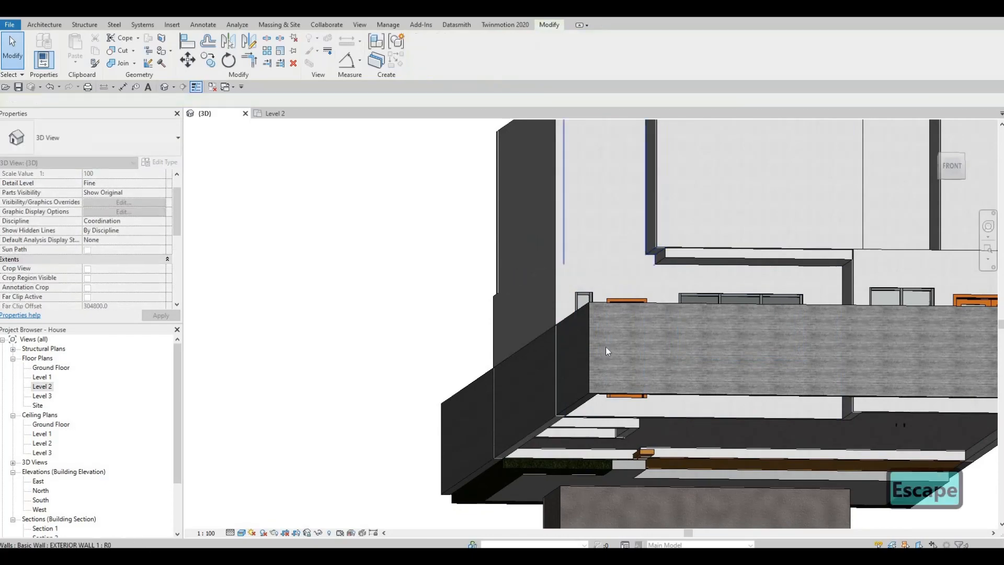
middle_click_drag(606, 346, 460, 386, "shift")
middle_click_drag(592, 327, 503, 382, "shift")
middle_click_drag(635, 340, 683, 420, "shift")
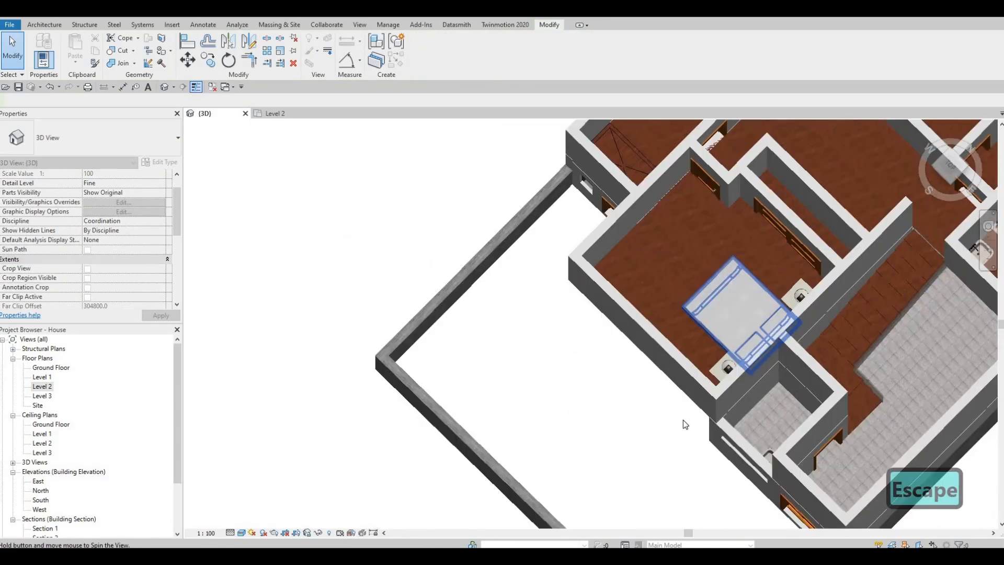
middle_click_drag(606, 408, 694, 391, "shift")
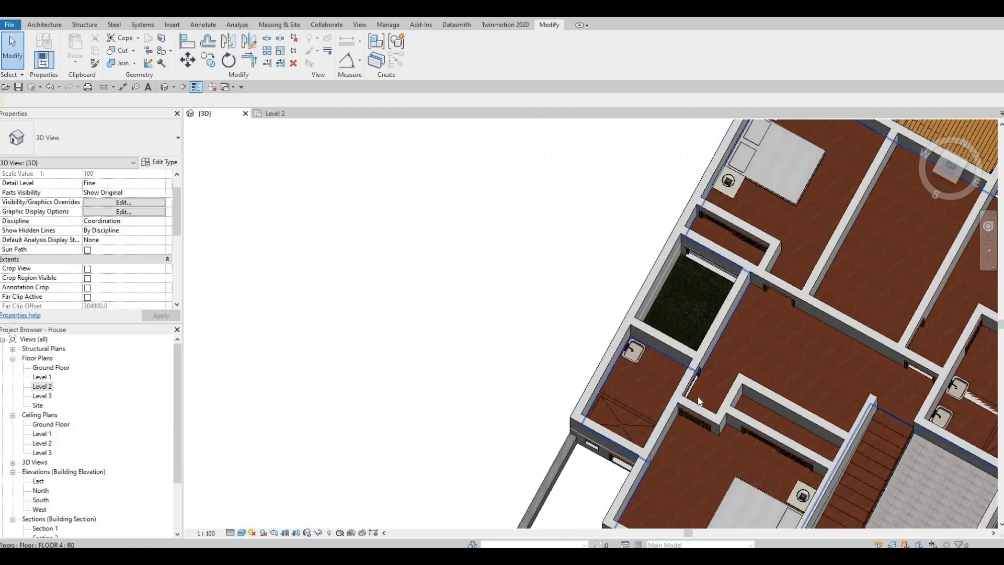
middle_click_drag(560, 298, 625, 204, "shift")
middle_click_drag(594, 167, 383, 352, "shift")
middle_click_drag(209, 434, 564, 312)
middle_click_drag(653, 260, 544, 307, "shift")
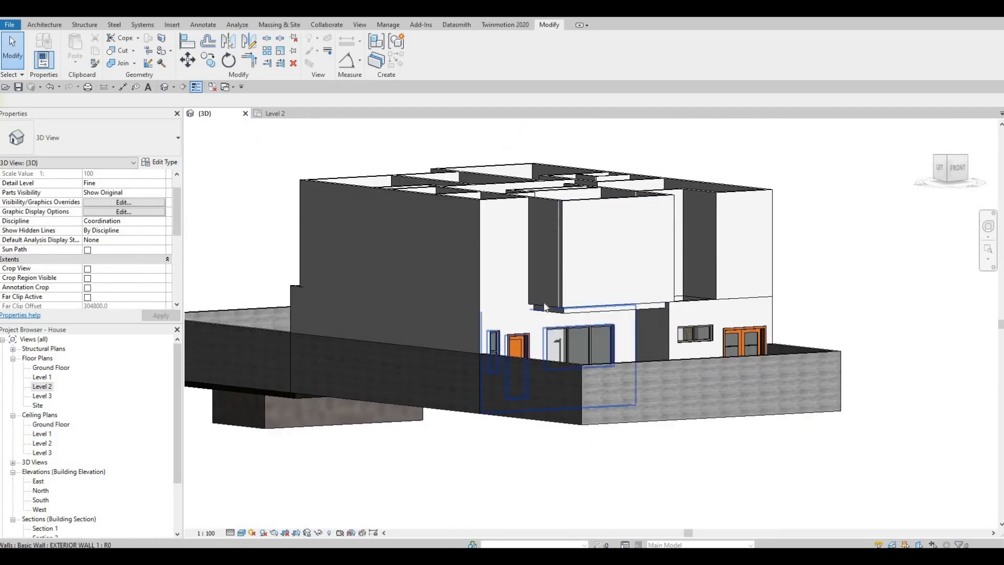
Try to extend the front bedroom's Level 2 side wall down over the floor edge, and undo the last change
left_click(562, 301)
scroll(563, 303, "up", 5)
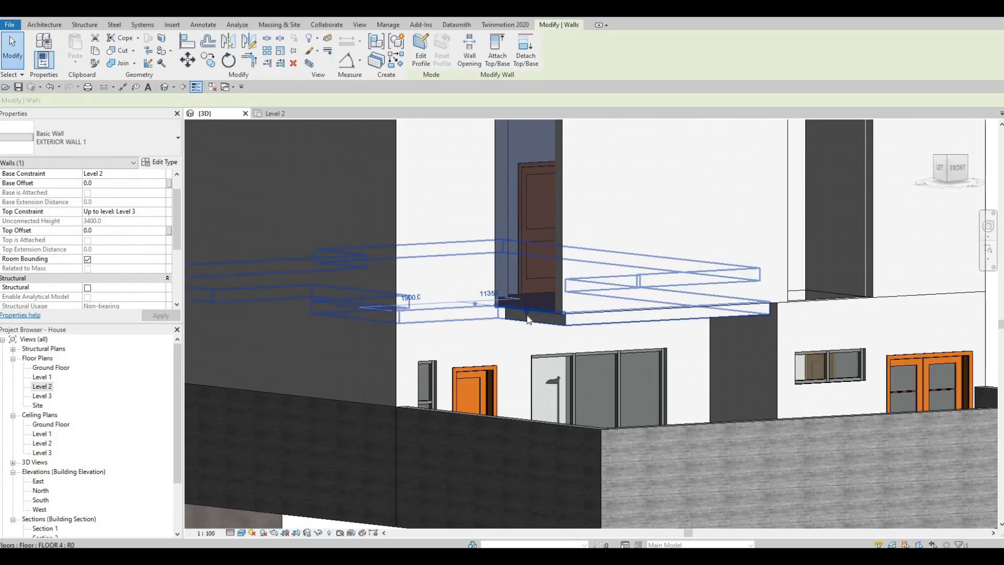
left_click_drag(525, 321, 618, 320)
left_click(583, 306)
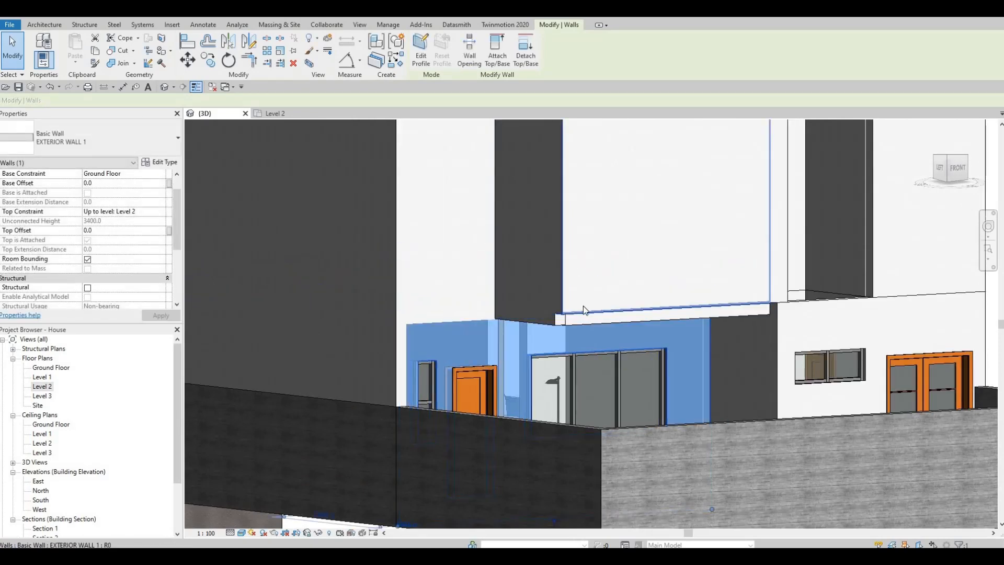
key("Escape")
key("ctrl+z")
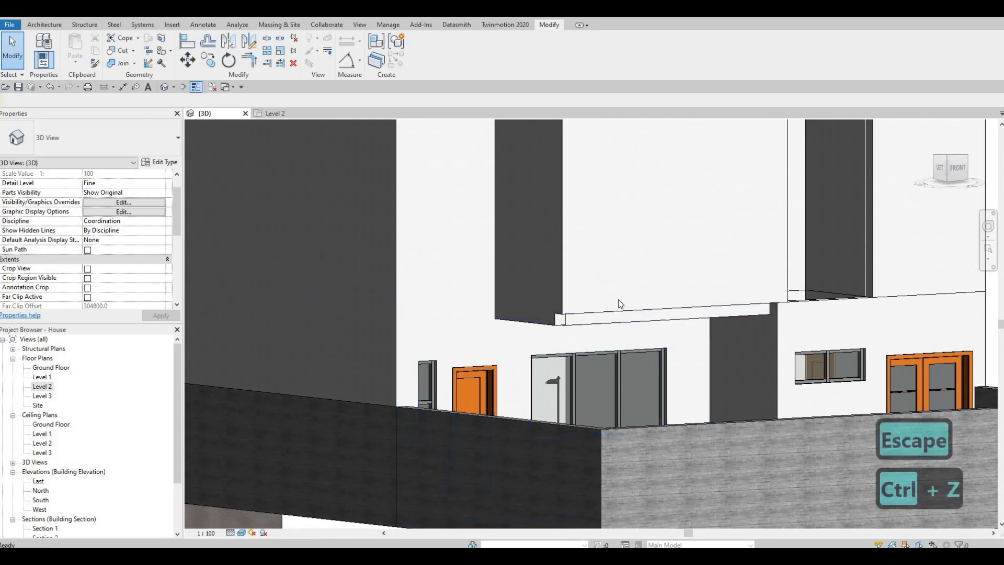
Examine the front bedroom's floor edges and the surrounding exterior walls from above and from the front
middle_click_drag(601, 289, 591, 356, "shift")
middle_click_drag(613, 309, 607, 492, "shift")
scroll(577, 361, "down", 1)
middle_click_drag(578, 361, 593, 456, "shift")
middle_click_drag(679, 390, 601, 268, "shift")
key("F1")
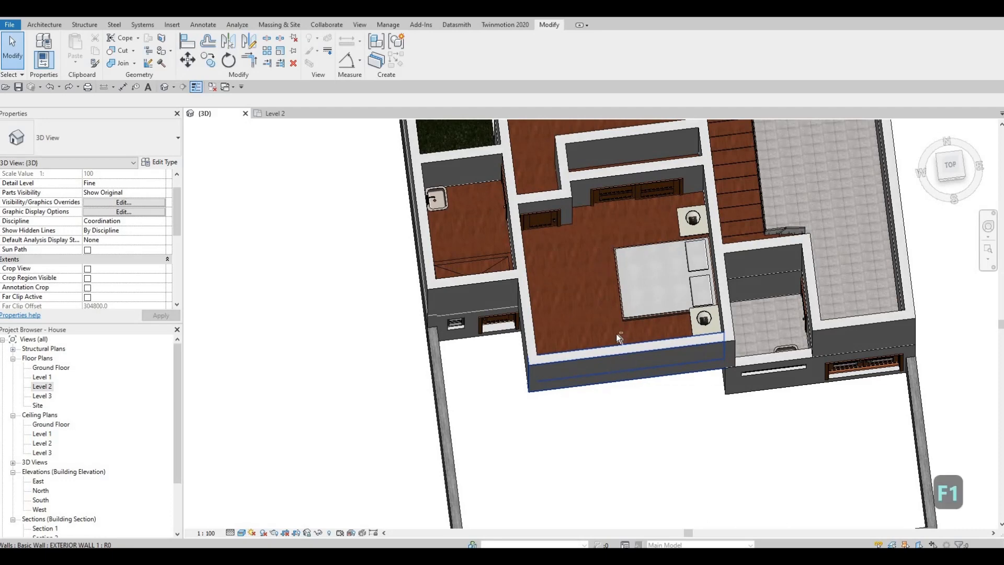
middle_click_drag(617, 333, 660, 376, "shift")
middle_click_drag(614, 383, 592, 327, "shift")
scroll(592, 327, "up", 3)
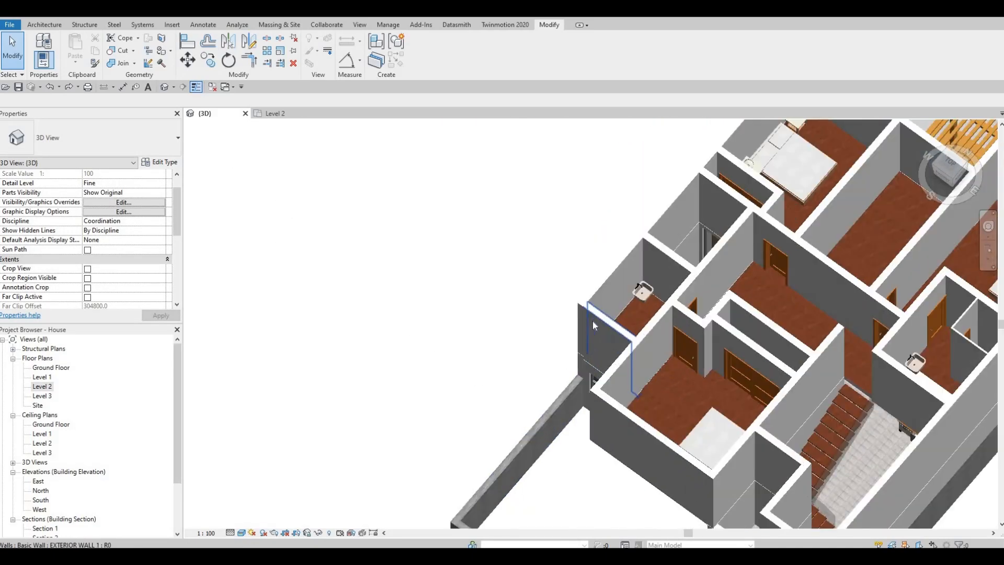
Examine the staircase opening, the bathroom and the empty space beside it on Level 2 in 3D
middle_click_drag(659, 262, 626, 333, "shift")
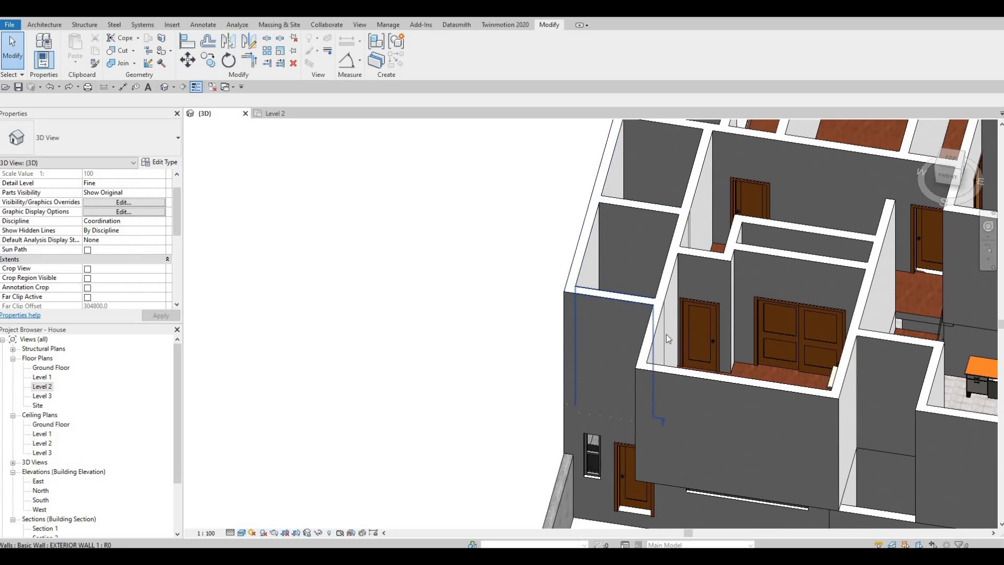
middle_click_drag(760, 418, 631, 378)
middle_click_drag(710, 378, 732, 377, "shift")
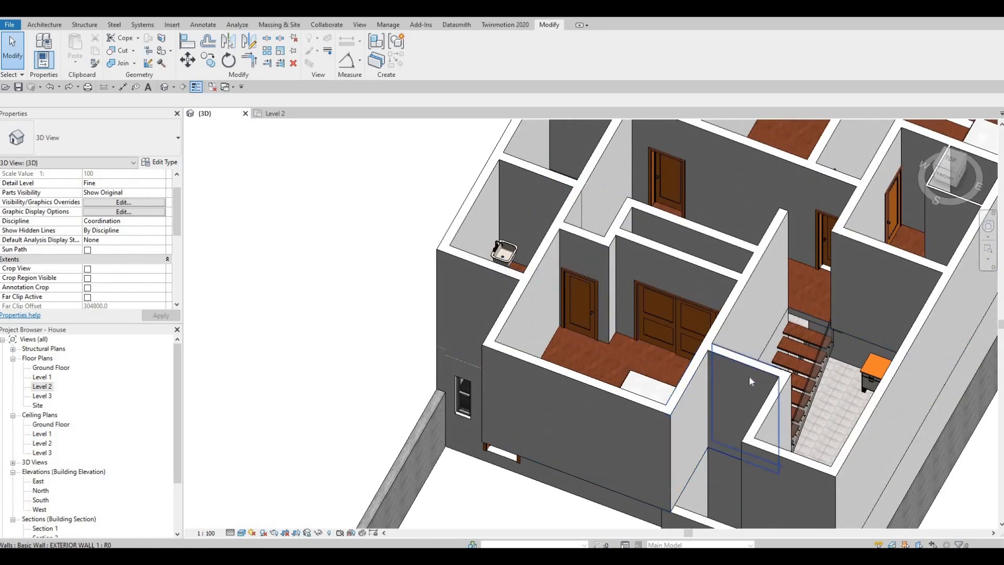
scroll(560, 412, "down", 1)
middle_click_drag(558, 413, 399, 395, "shift")
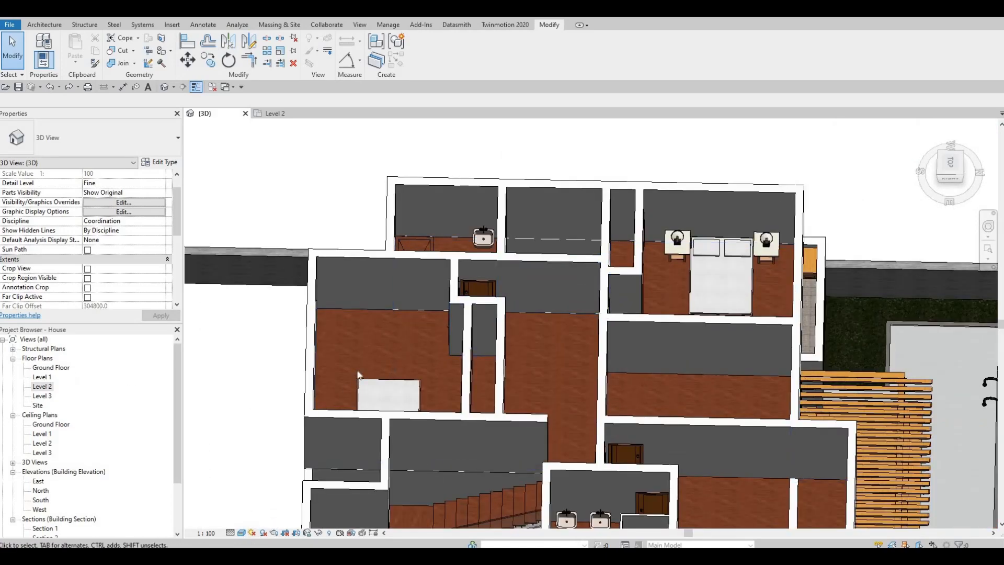
middle_click_drag(403, 412, 326, 432, "shift")
middle_click_drag(467, 413, 637, 319)
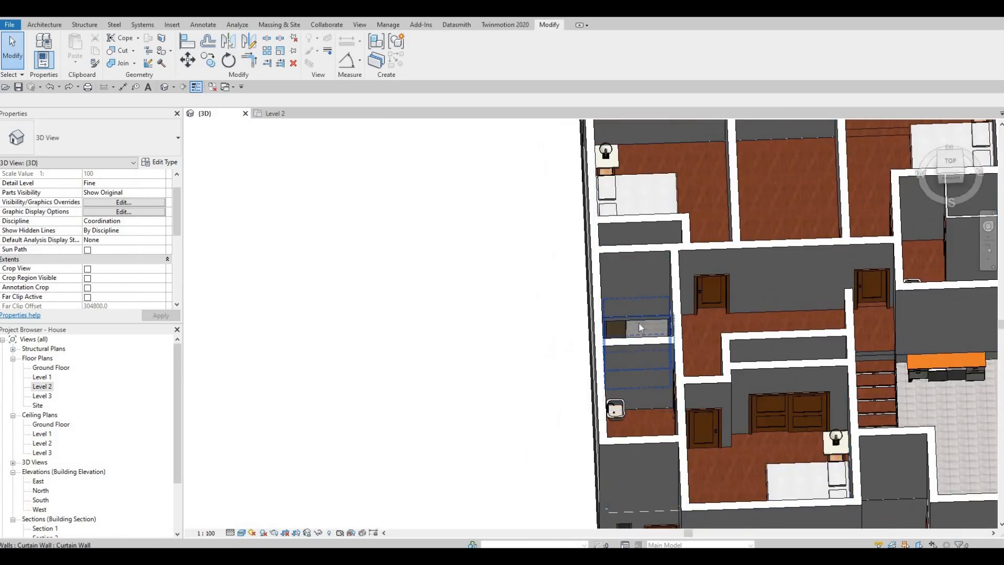
Stretch the ground-floor exterior wall at the empty space upward to a top offset of about 2530 mm
left_click(636, 306)
left_click_drag(634, 269, 651, 287)
scroll(643, 259, "up", 2)
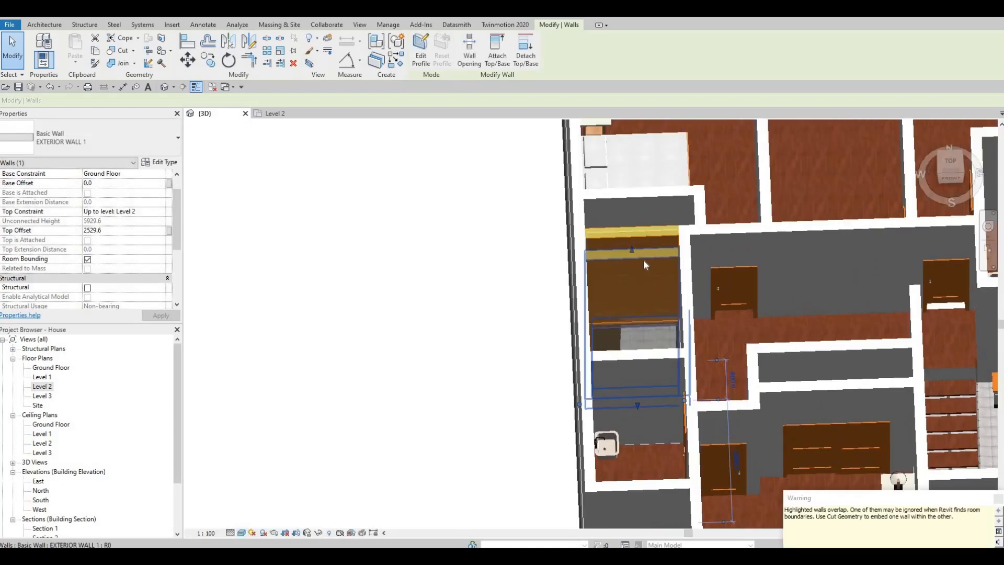
key("Escape")
key("Escape")
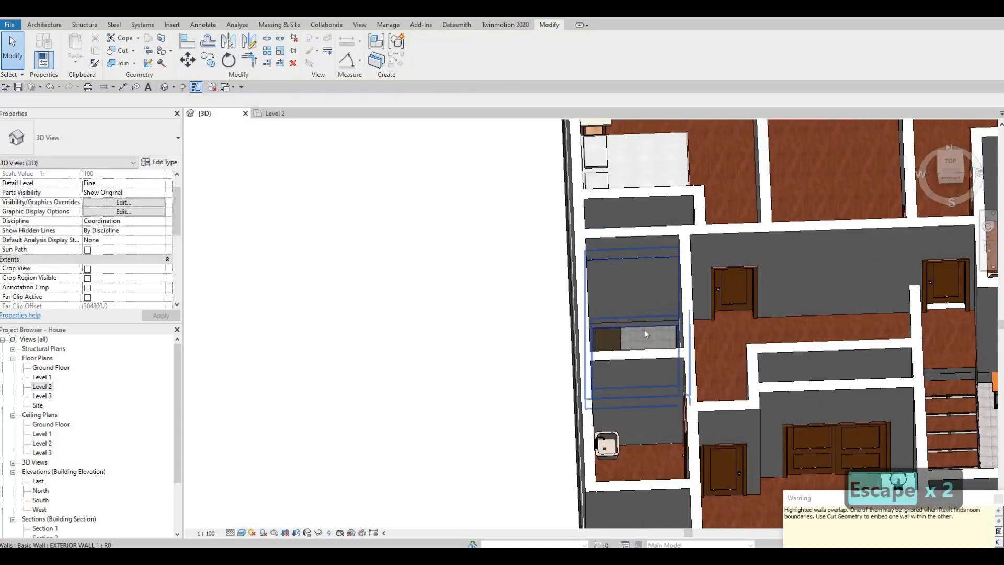
key("Escape")
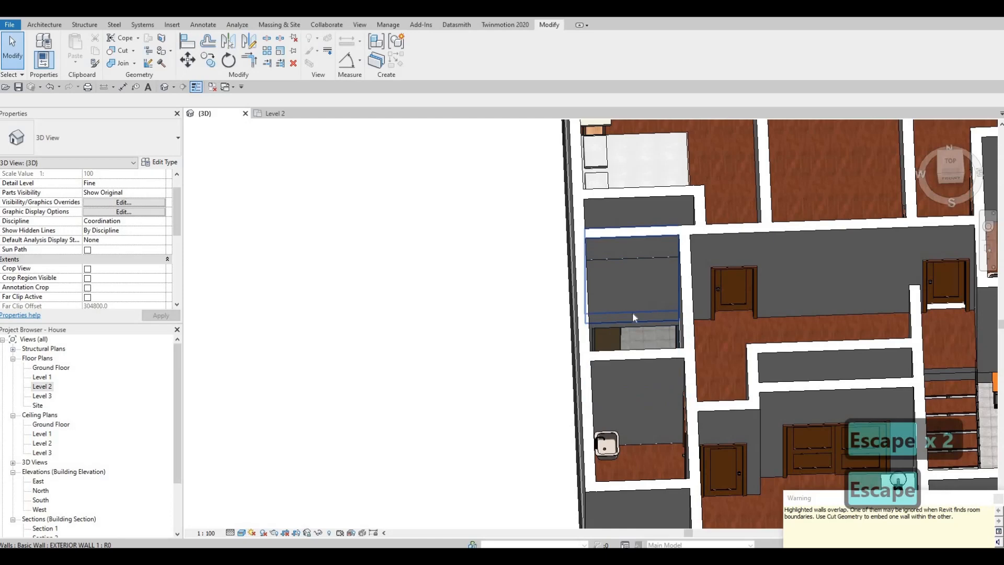
Try to cut the Level 2 exterior wall with the stretched ground-floor exterior wall on the north side of the empty space
left_click(630, 239)
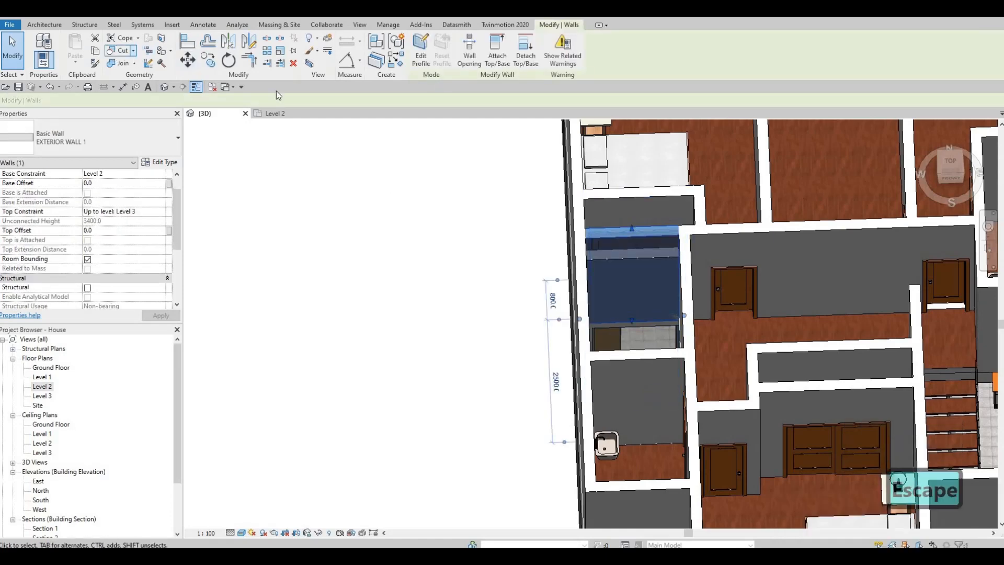
left_click(122, 50)
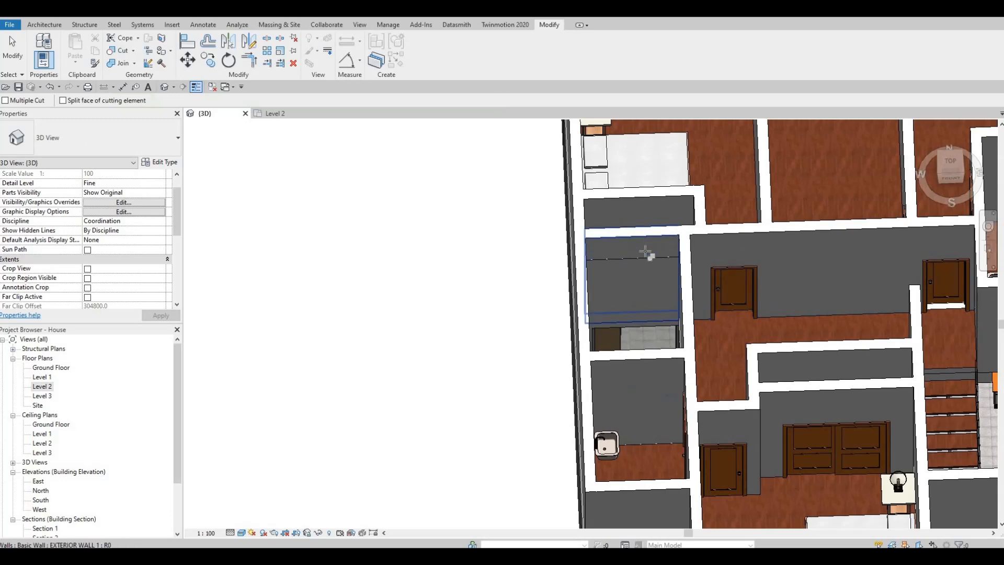
left_click(644, 259)
left_click(639, 279)
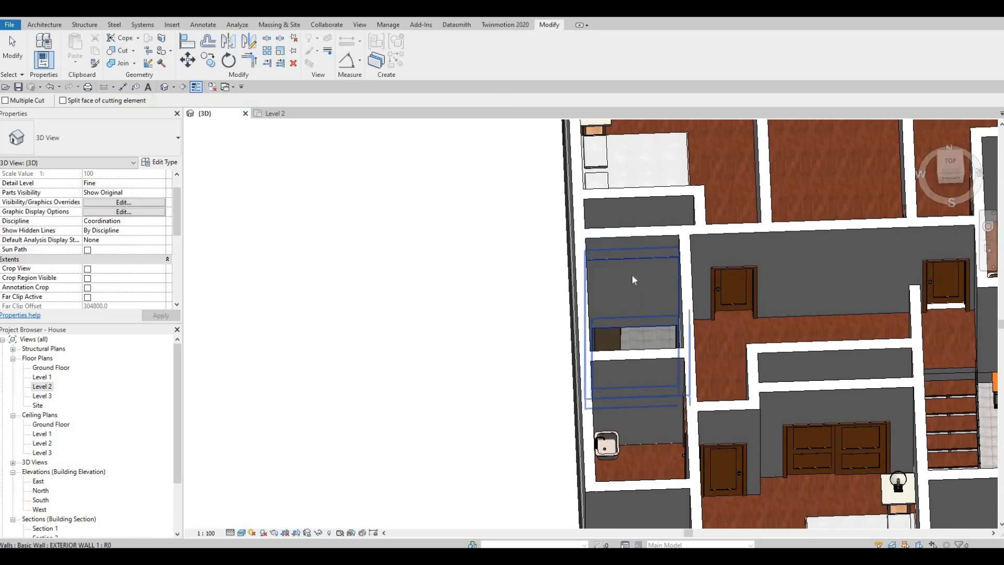
key("Escape")
middle_click_drag(688, 309, 241, 130, "shift")
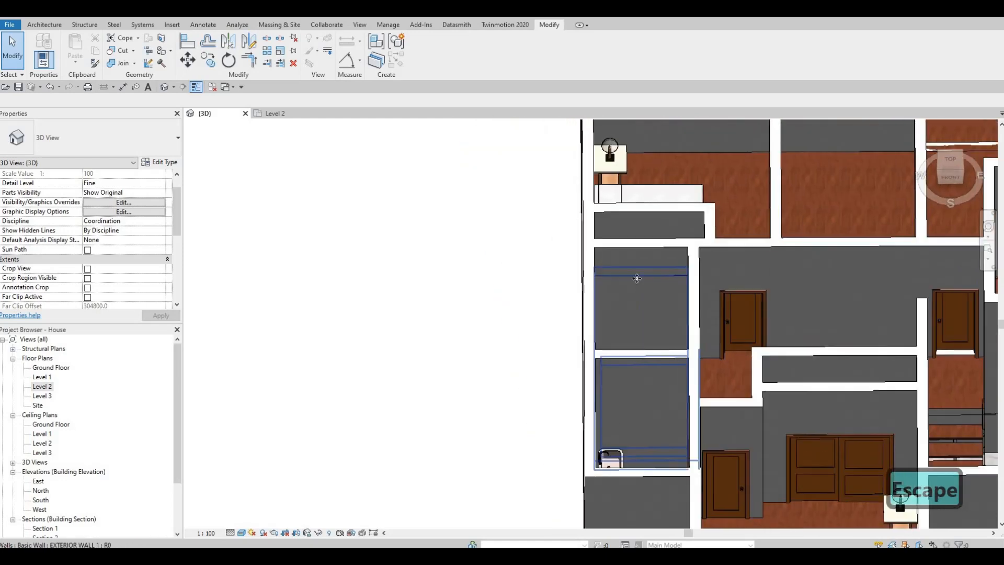
Undo the wall cut and the upward stretch of the ground-floor exterior wall at the empty space
left_click(638, 277)
middle_click_drag(697, 353, 672, 335, "shift")
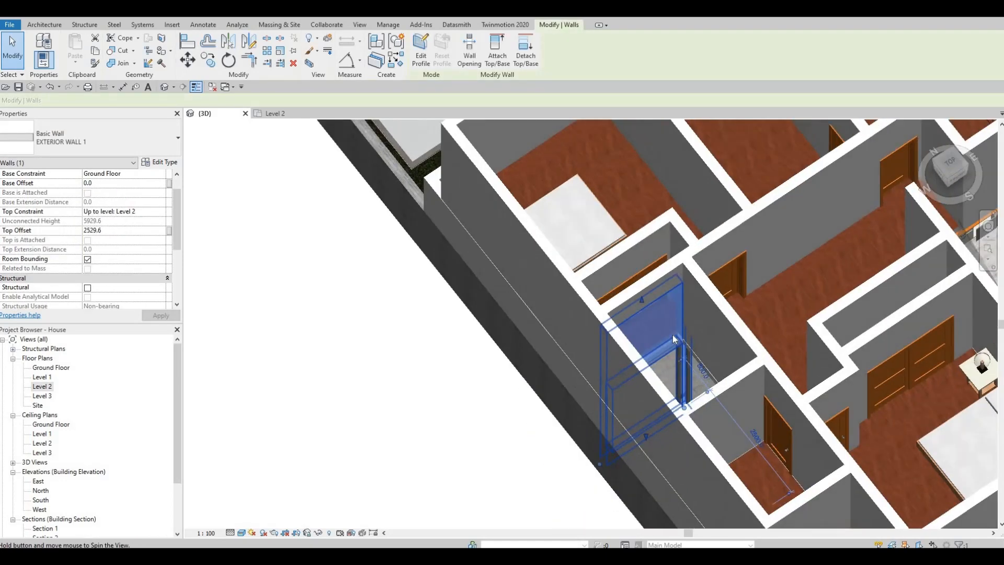
key("Escape")
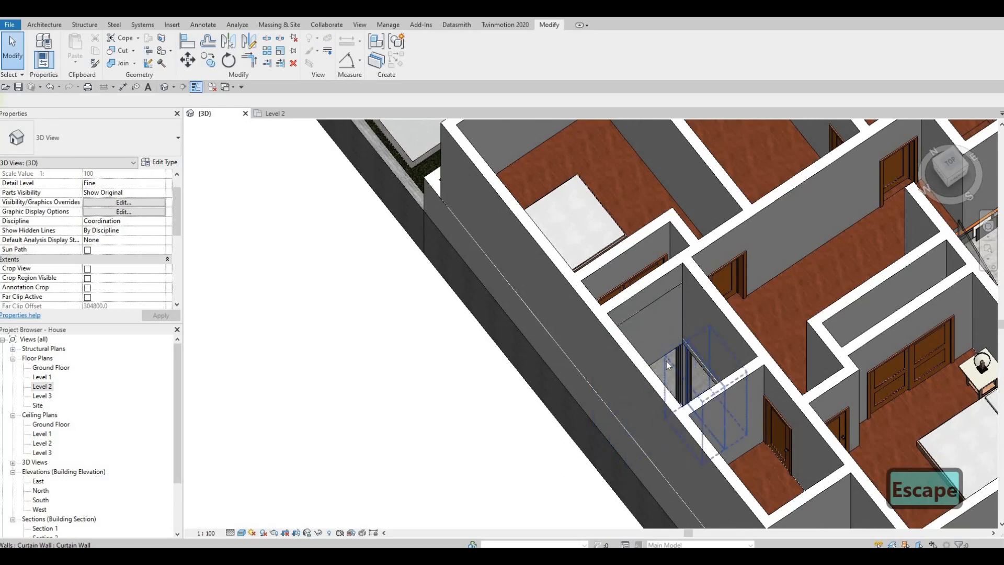
key("ctrl+z")
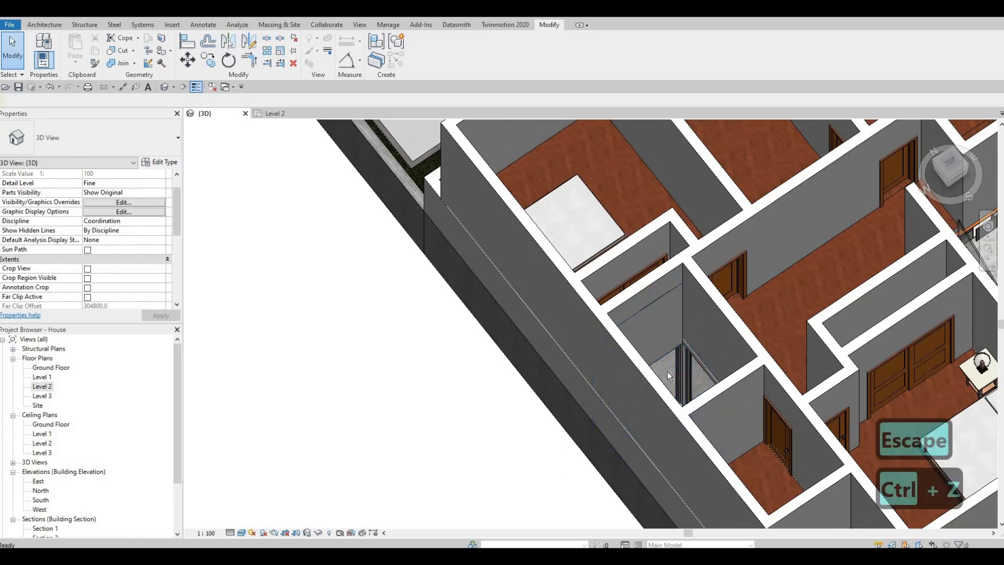
key("ctrl+z")
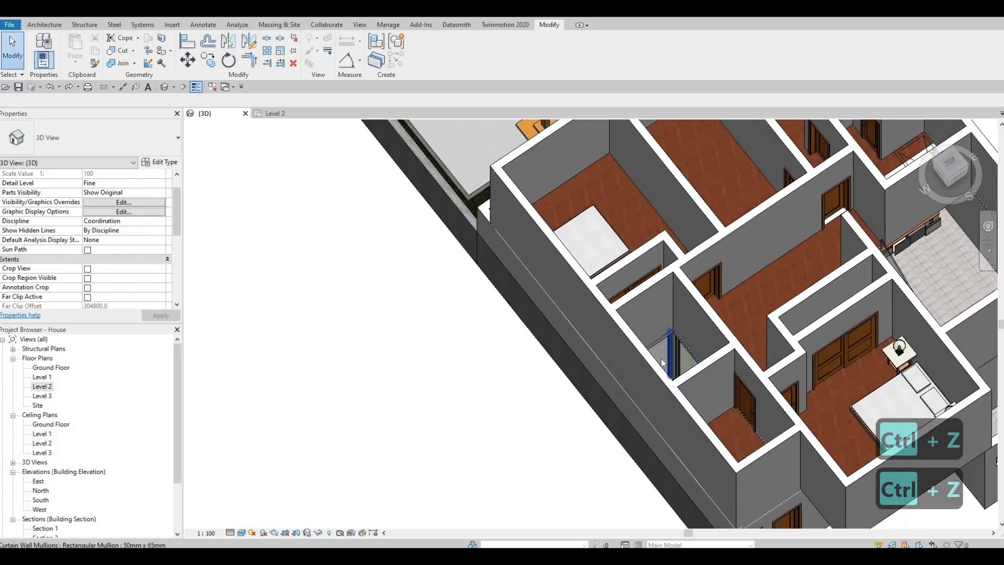
Stretch the empty space's north curtain wall up to a top offset of 2326 mm and cut it out of the Level 2 exterior wall
left_click(631, 330)
middle_click_drag(632, 329, 642, 320, "shift")
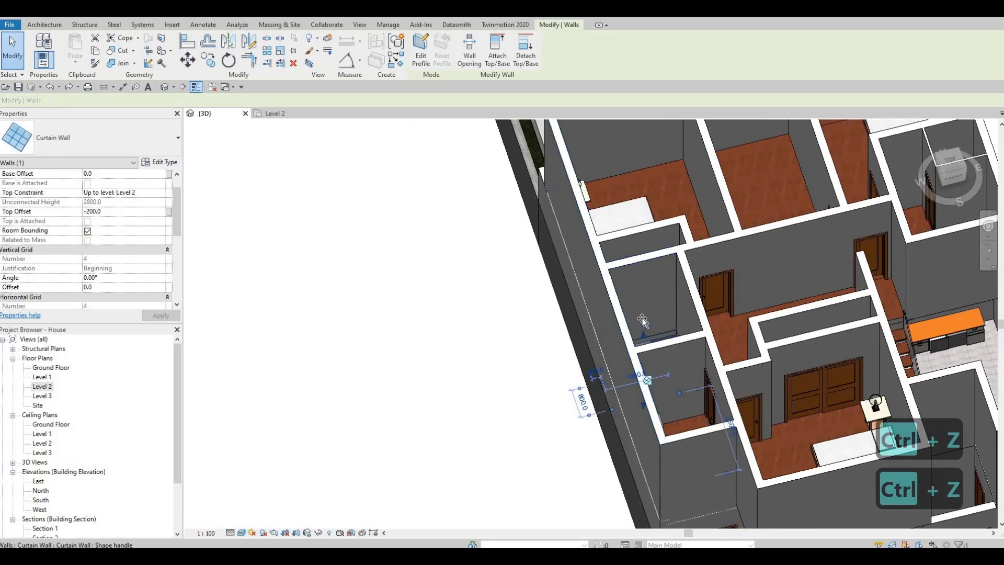
mouse_move(643, 293)
left_mouse_down()
mouse_move(643, 284)
mouse_move(652, 291)
left_mouse_up()
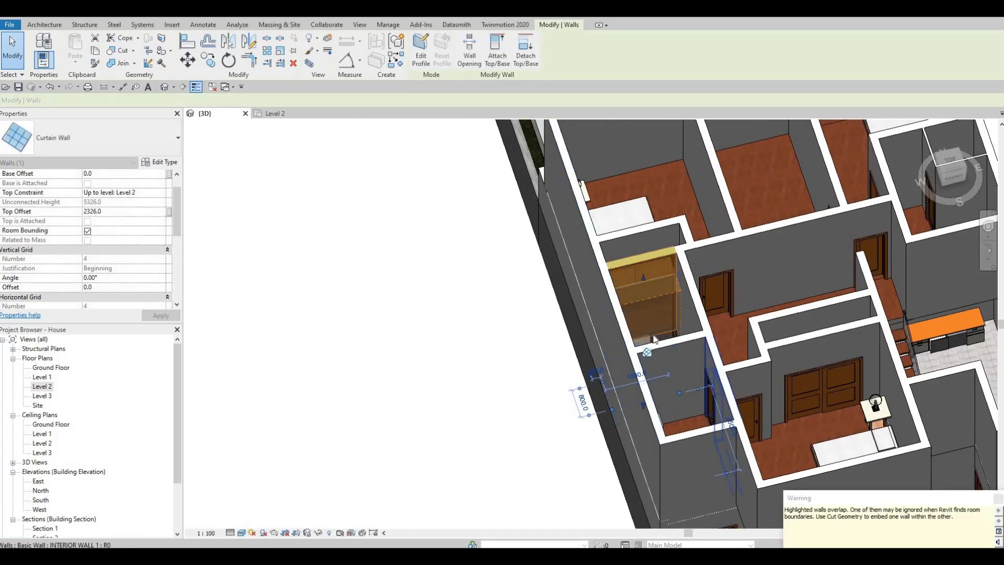
key("Escape")
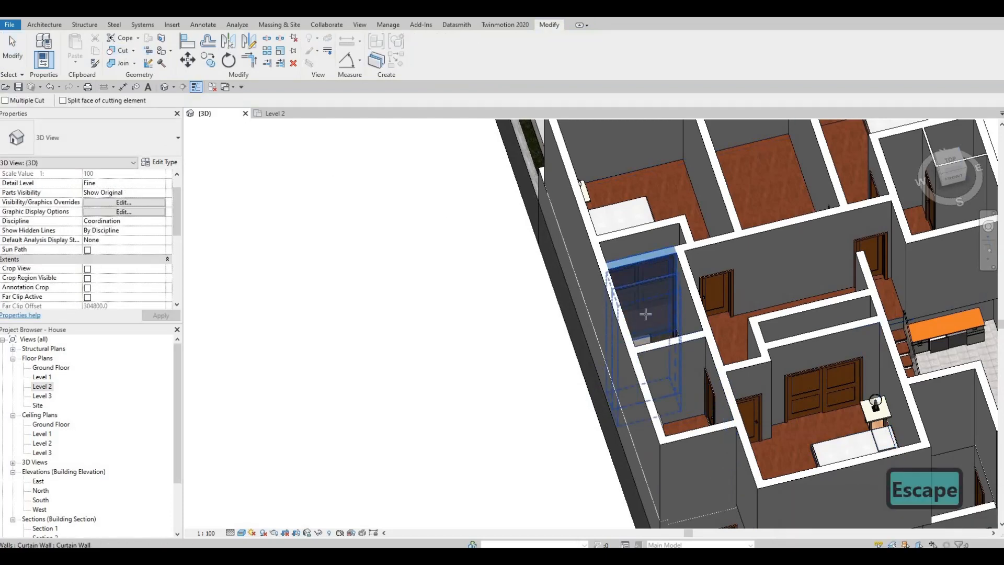
middle_click_drag(565, 334, 652, 308, "shift")
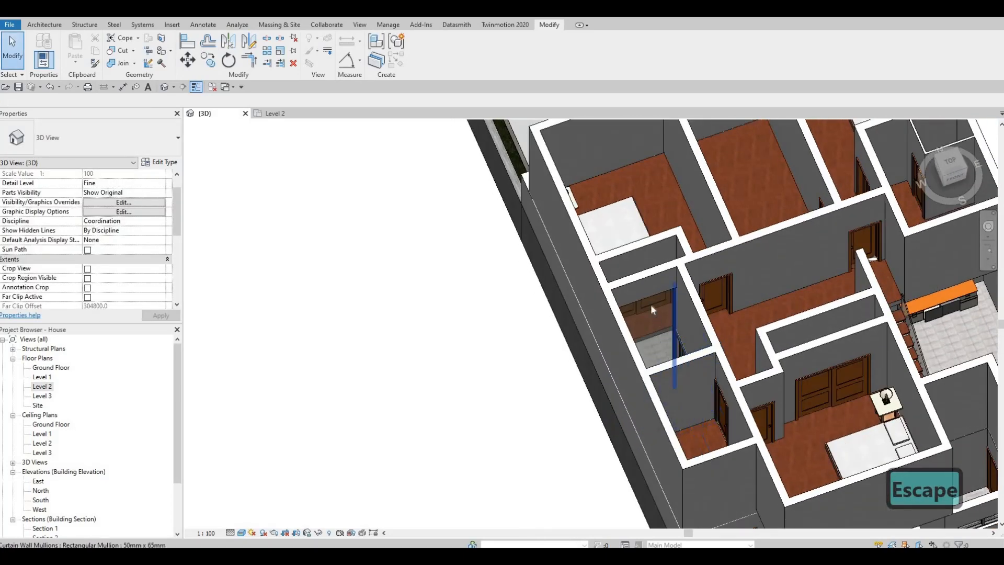
Try to stretch the ground-floor curtain wall on the east side of the empty space upward into Level 2
scroll(651, 308, "up", 5)
middle_click_drag(633, 257, 546, 237, "shift")
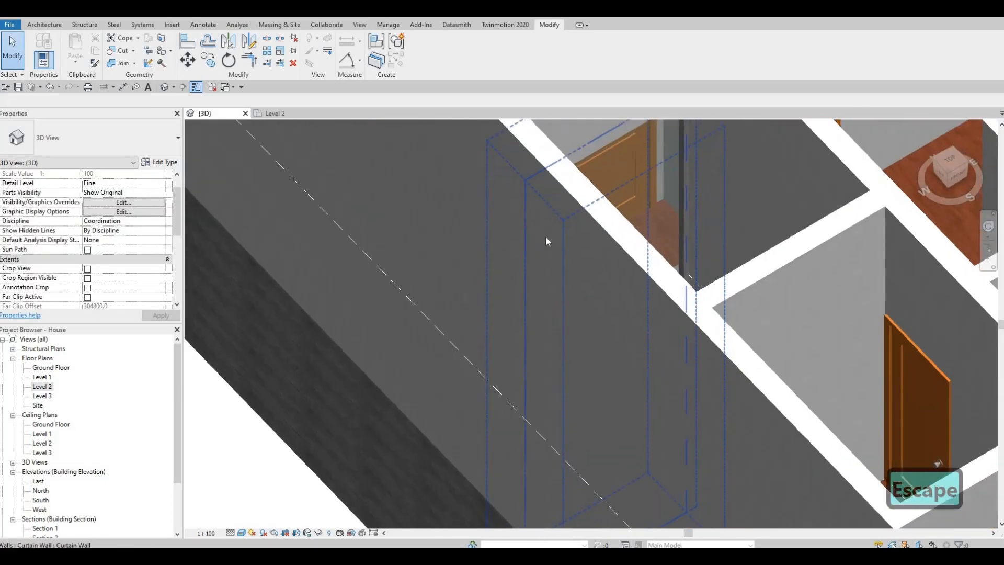
scroll(575, 204, "down", 2)
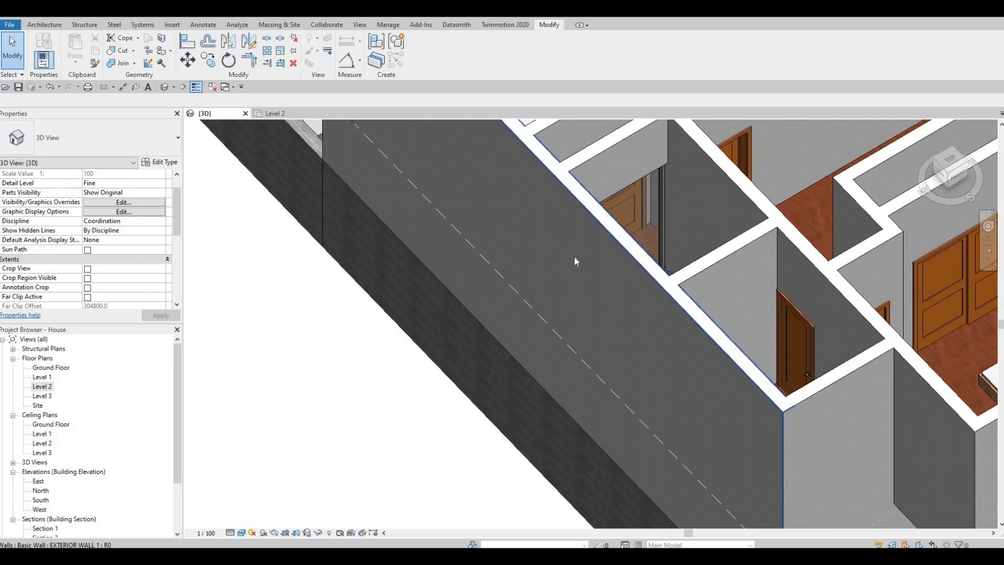
middle_click_drag(518, 257, 634, 228, "shift")
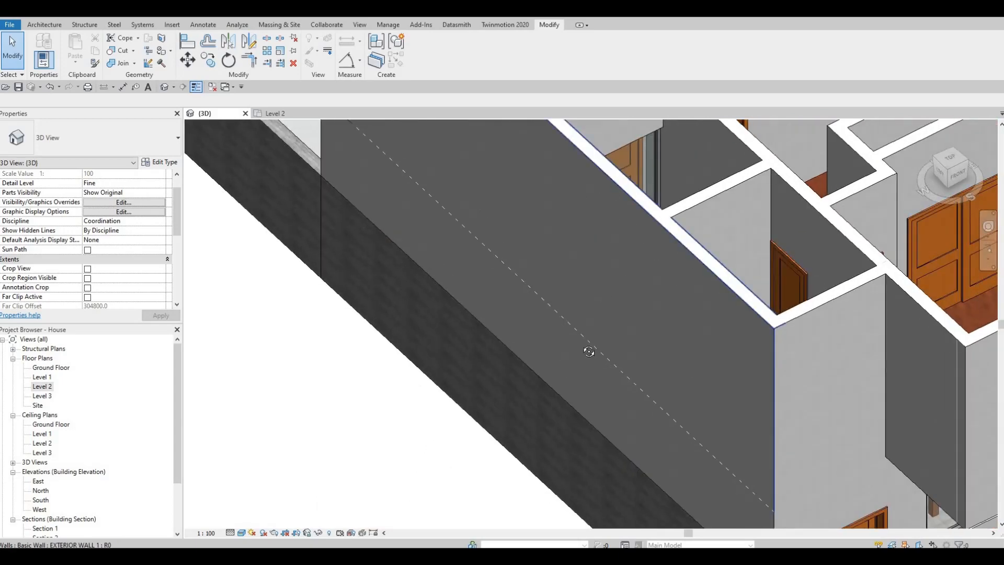
middle_click_drag(589, 352, 677, 354, "shift")
scroll(677, 355, "up", 3)
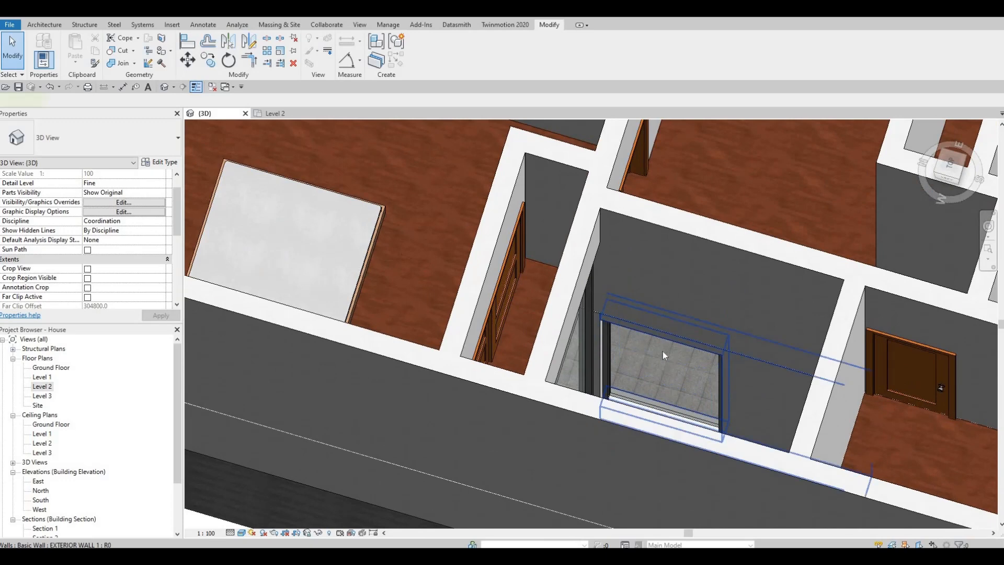
left_click(663, 351)
left_click(663, 330)
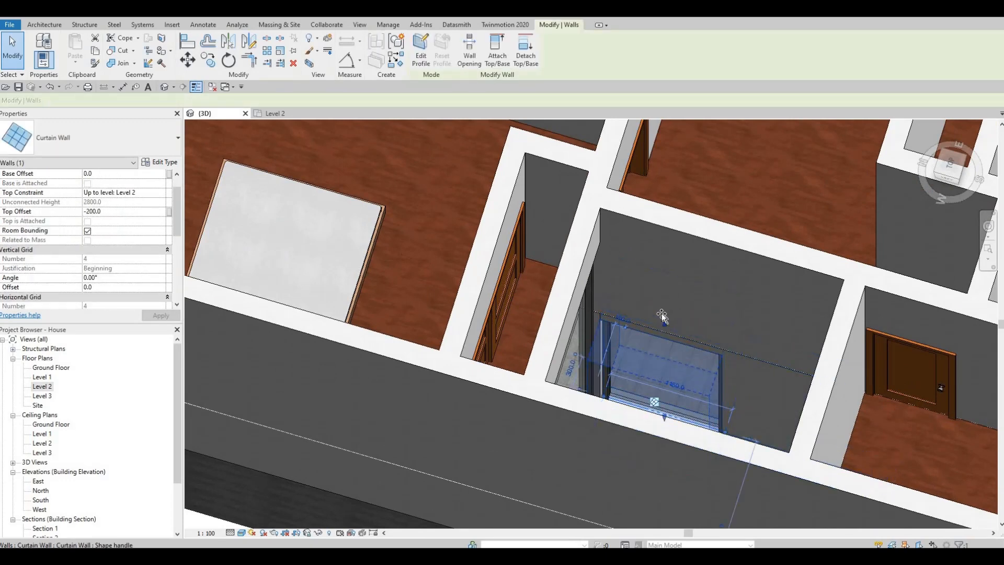
left_click_drag(662, 317, 660, 249)
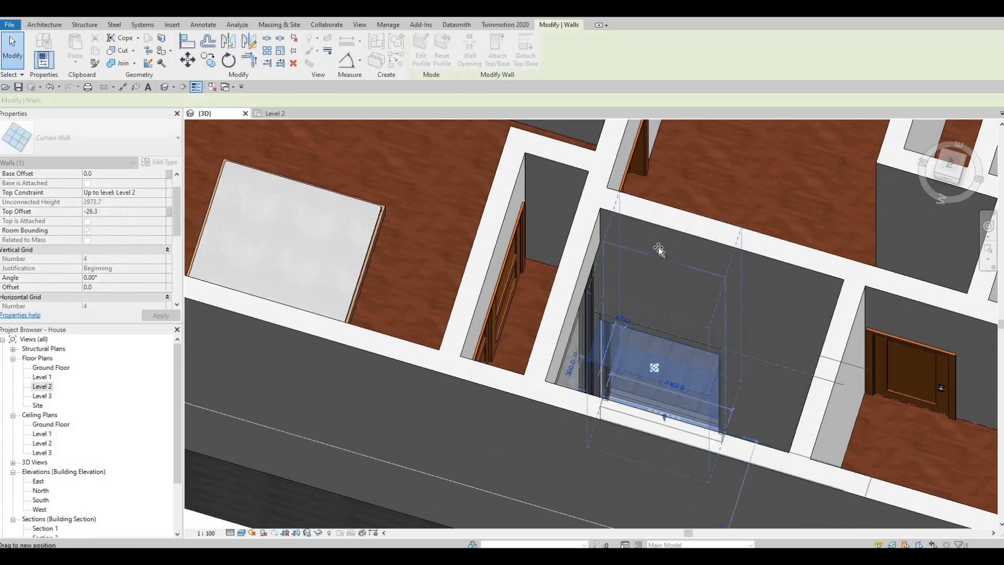
left_click_drag(680, 303, 676, 300)
middle_click_drag(591, 243, 724, 258, "shift")
key("Escape")
Check the empty space from above and undo the upward stretch of its east curtain wall
middle_click_drag(540, 303, 810, 338, "shift")
middle_click_drag(696, 319, 884, 414, "shift")
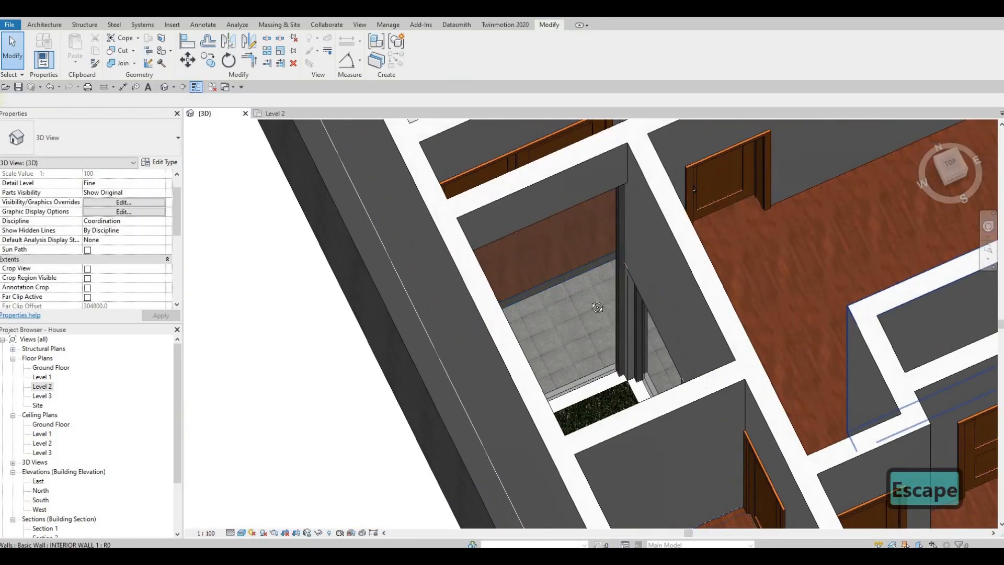
middle_click_drag(719, 345, 700, 313, "shift")
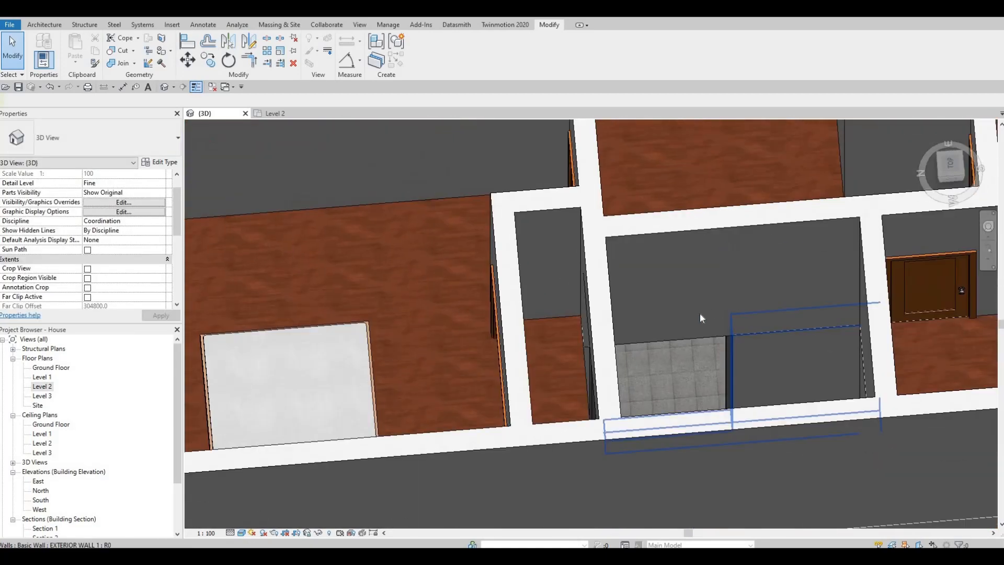
middle_click_drag(777, 357, 704, 344, "shift")
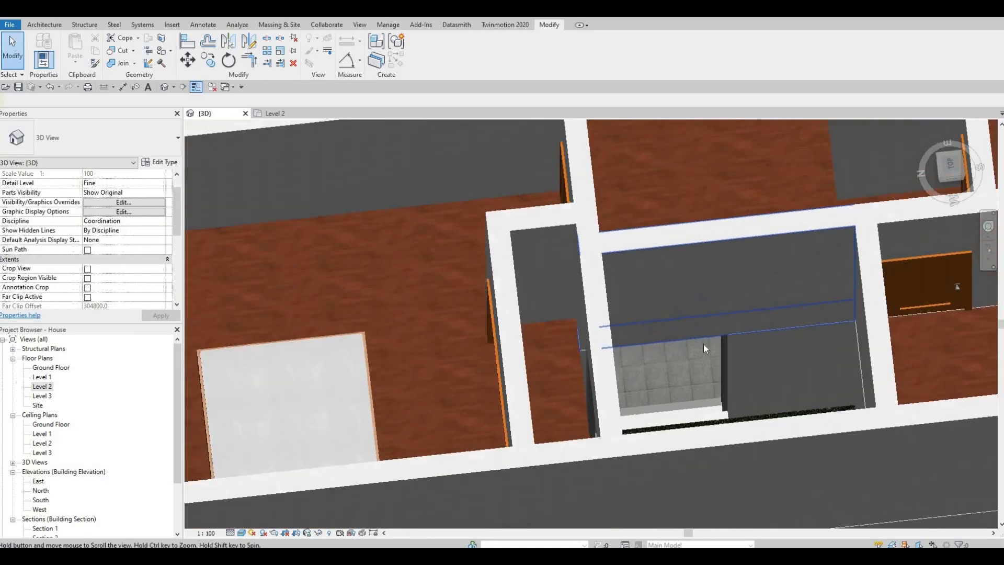
key("ctrl+z")
Open the Level 2 floor plan at the empty space beside the bathroom
middle_click_drag(711, 309, 642, 338, "shift")
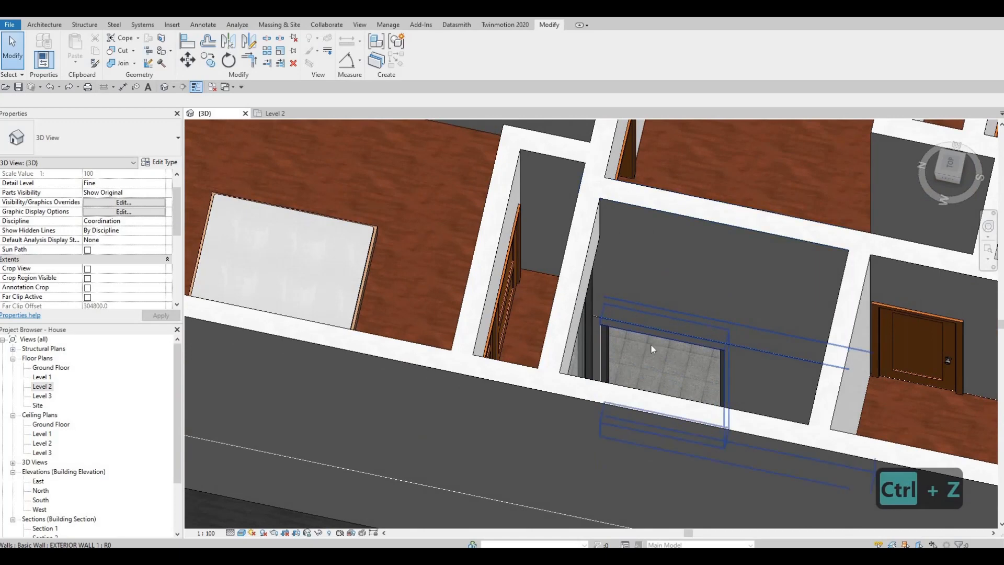
left_click(652, 342)
key("c")
key("s")
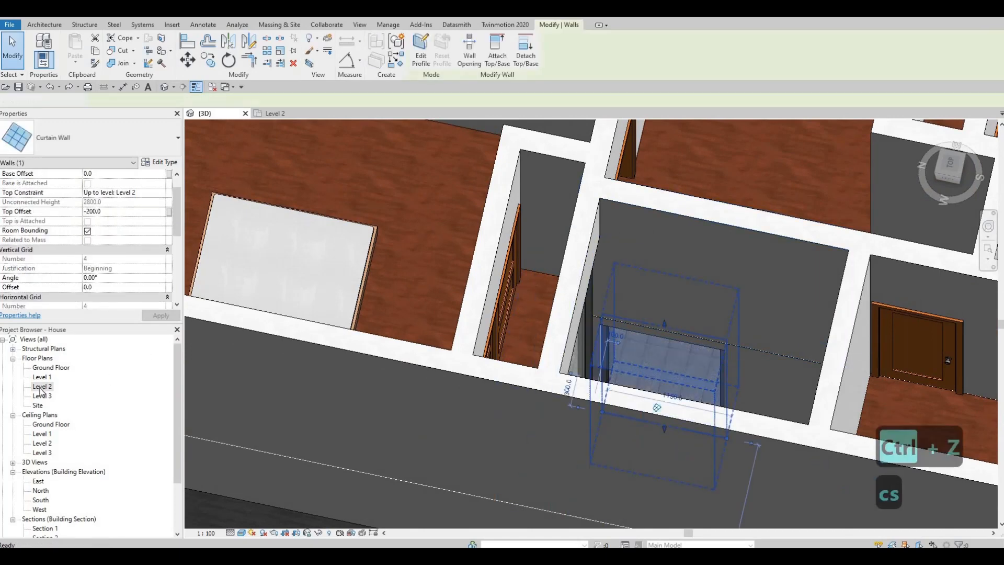
double_click(41, 387)
scroll(511, 343, "down", 5)
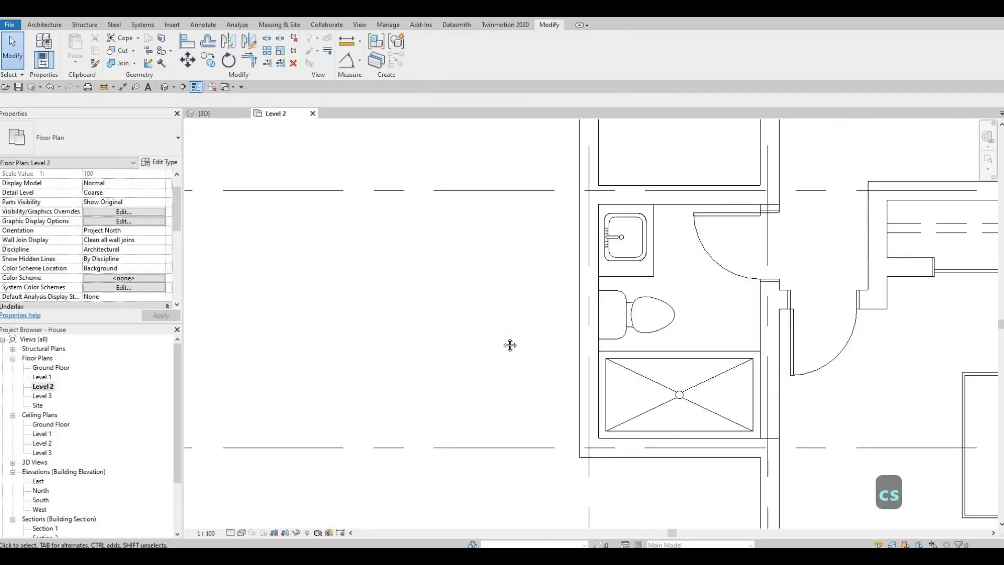
scroll(549, 230, "up", 2)
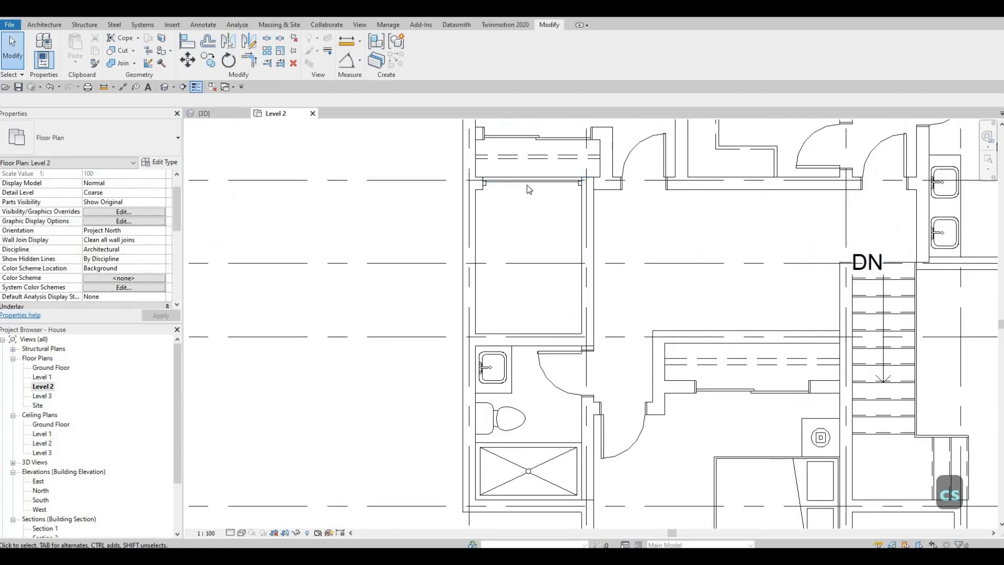
Create a similar curtain wall about 1900 mm long along the empty space's east wall on Level 2
key("Escape")
key("c")
key("s")
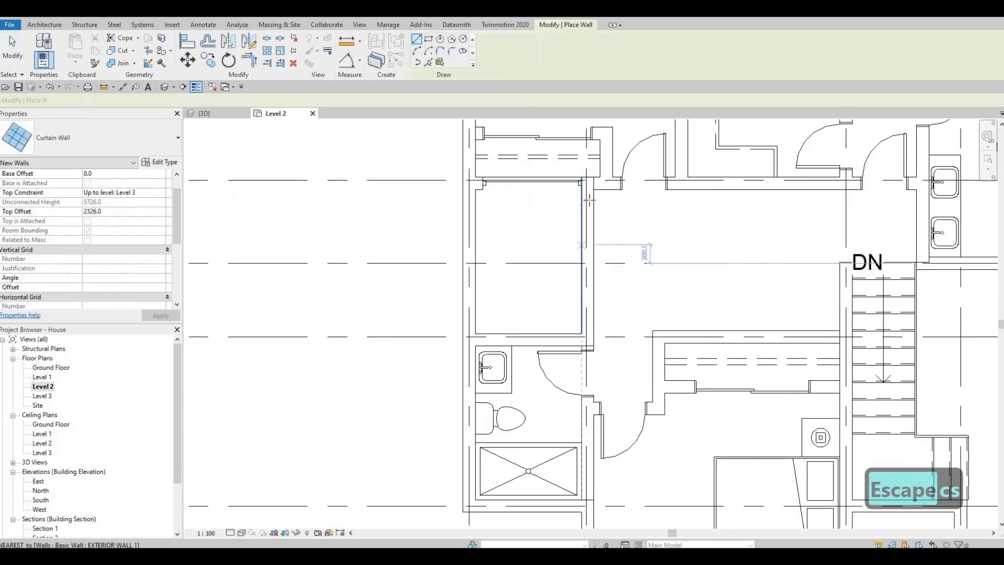
left_click(589, 201)
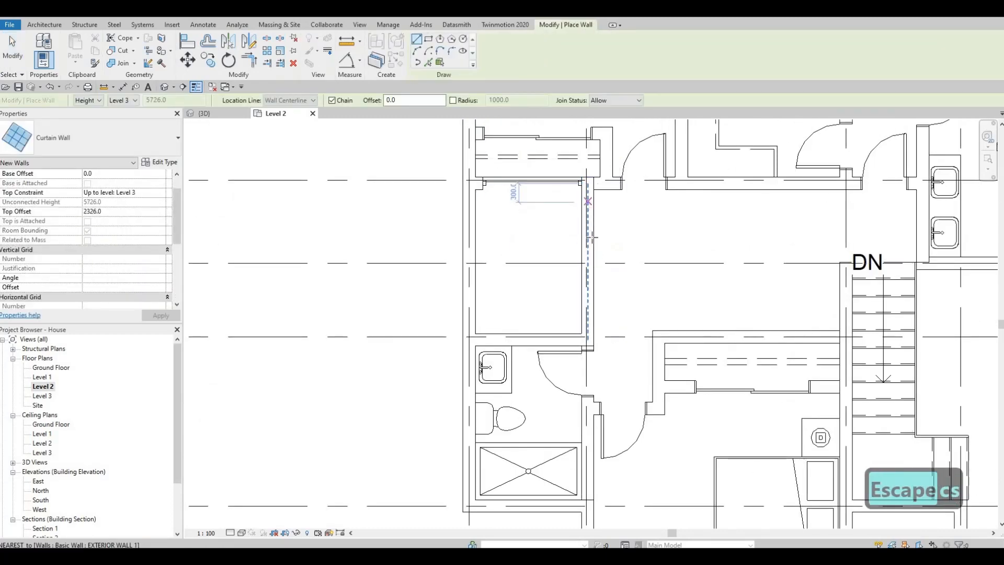
left_click(587, 322)
key("Escape")
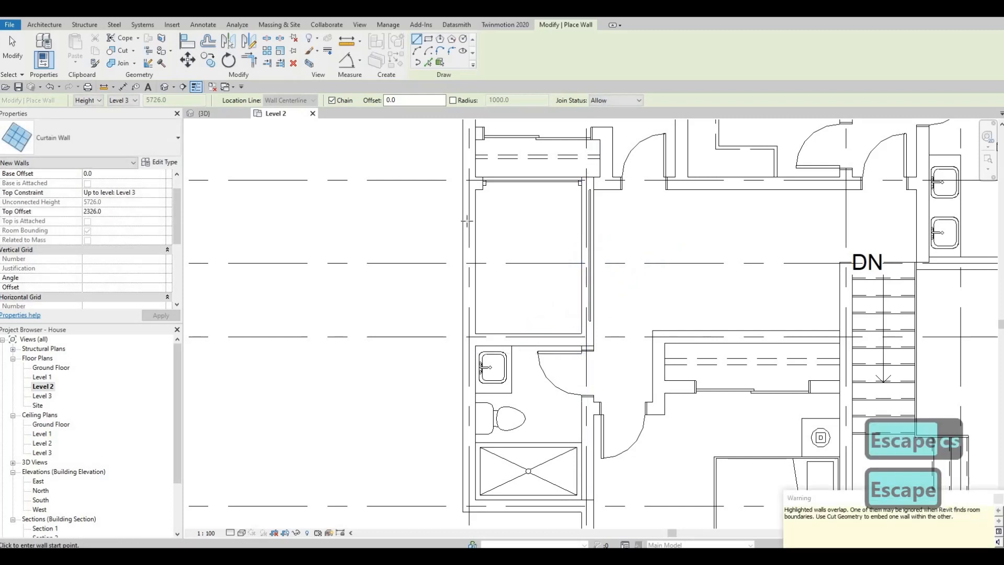
Draw a second curtain wall about 1900 mm long along the empty space's west exterior wall
left_click(467, 283)
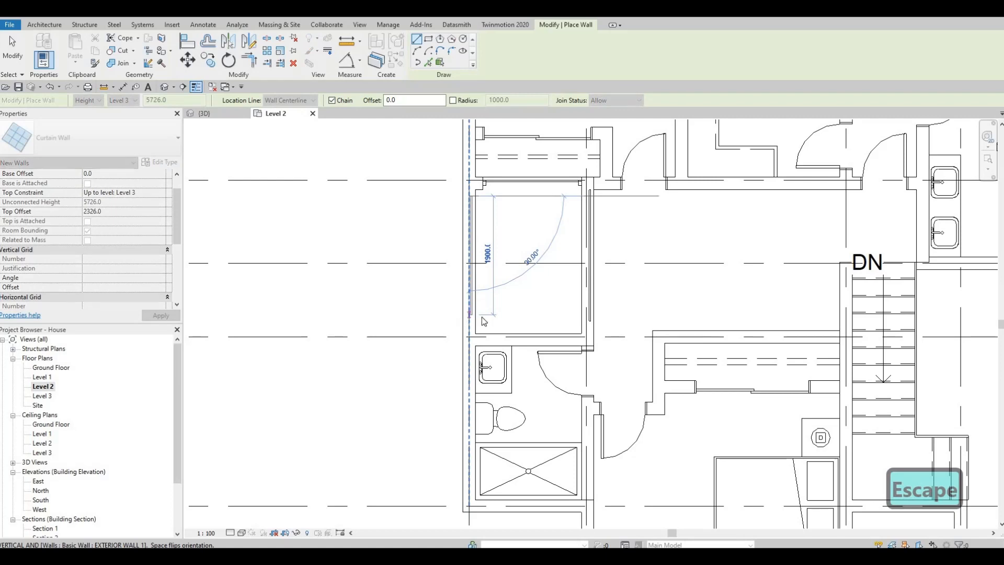
left_click(482, 317)
key("Escape")
key("Escape")
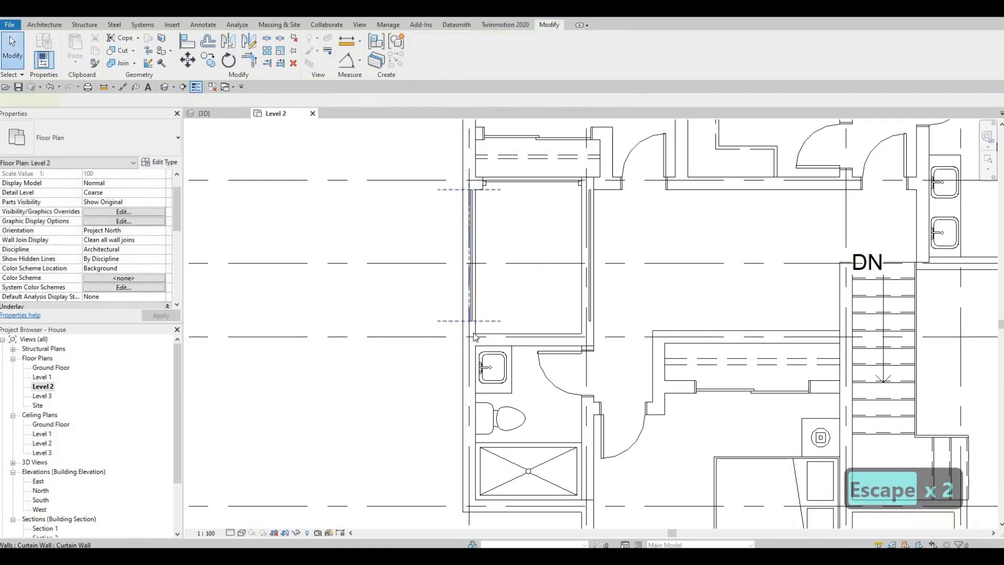
Adjust both ends of the west curtain wall so it sits inside the exterior wall with a length of about 1938 mm
left_click(471, 325)
left_click_drag(469, 327, 475, 197)
scroll(464, 201, "up", 2)
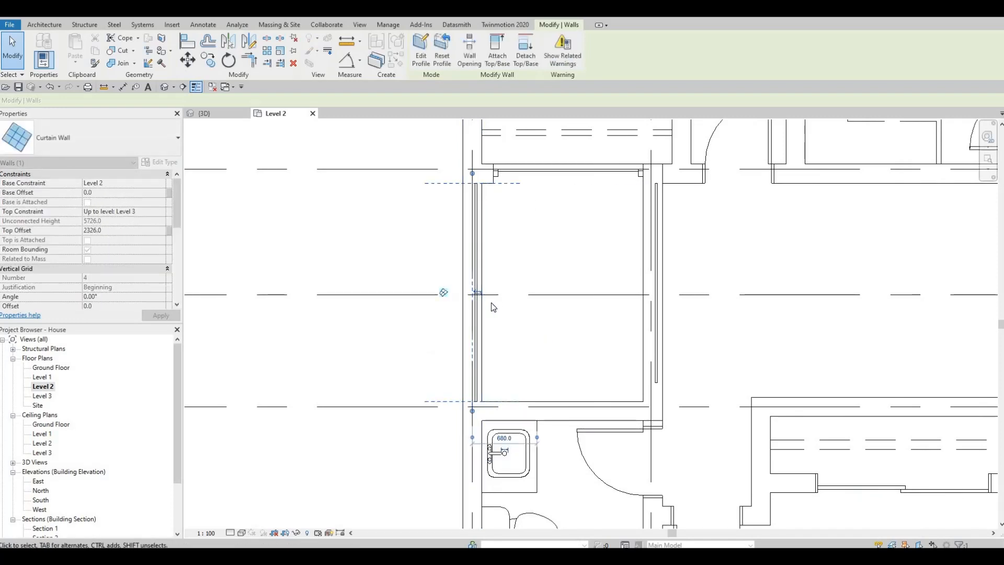
key("Escape")
key("Escape")
left_click(473, 189)
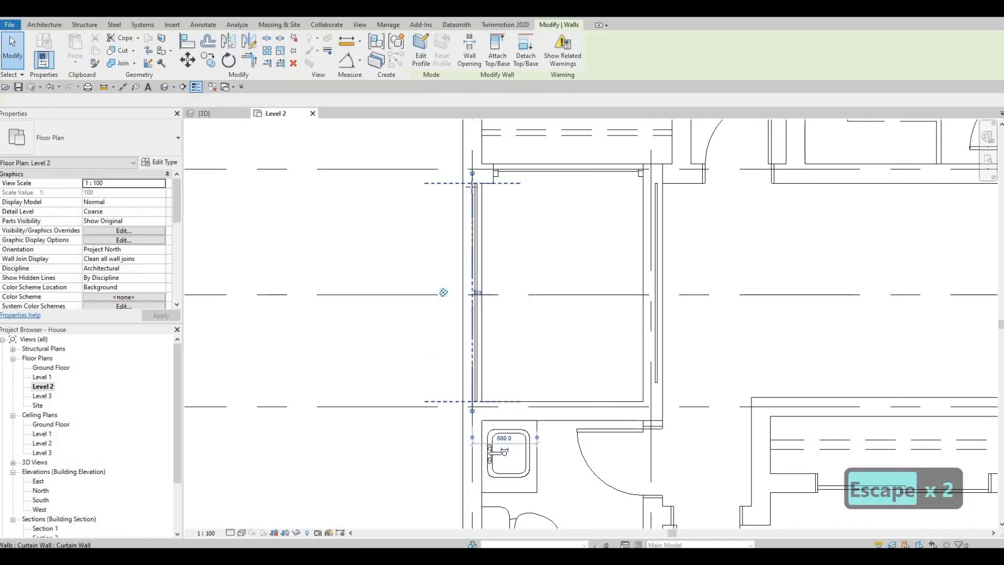
mouse_move(472, 195)
left_mouse_down()
mouse_move(472, 176)
mouse_move(473, 198)
left_mouse_up()
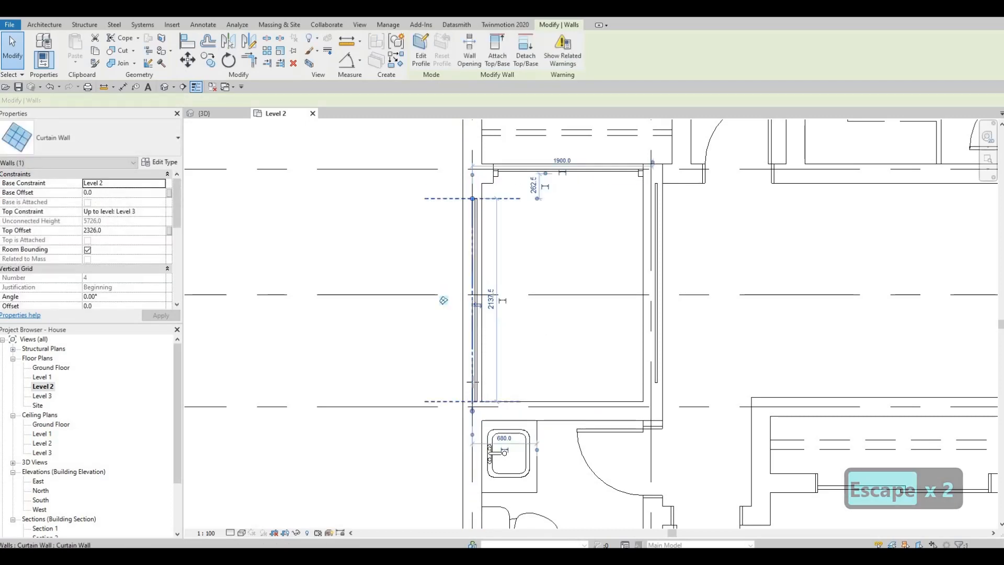
left_click_drag(473, 402, 473, 383)
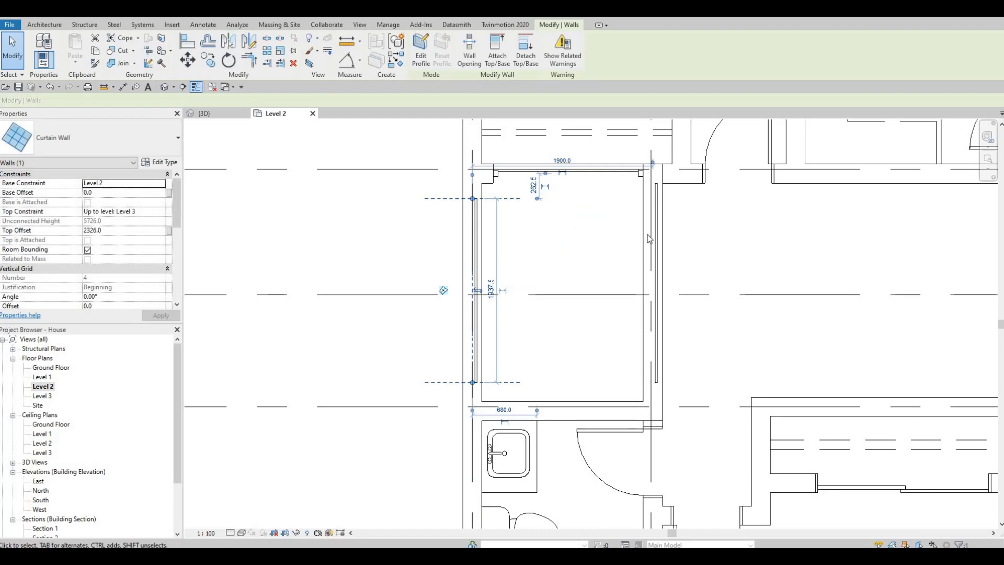
key("Escape")
Align both ends of the east curtain wall with the ends of the west curtain wall across the empty space
left_click(638, 184)
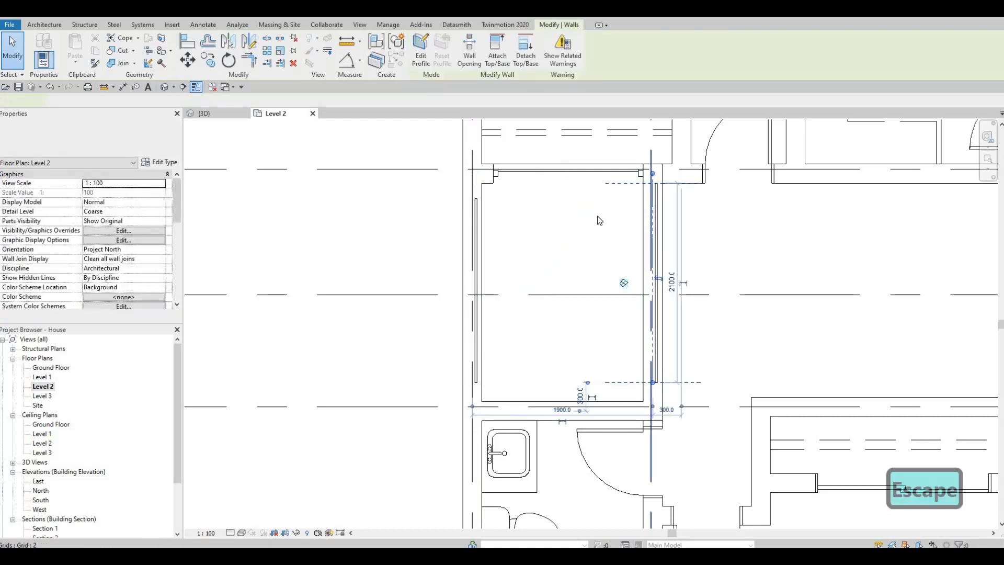
key("Escape")
key("a")
key("l")
left_click(478, 200)
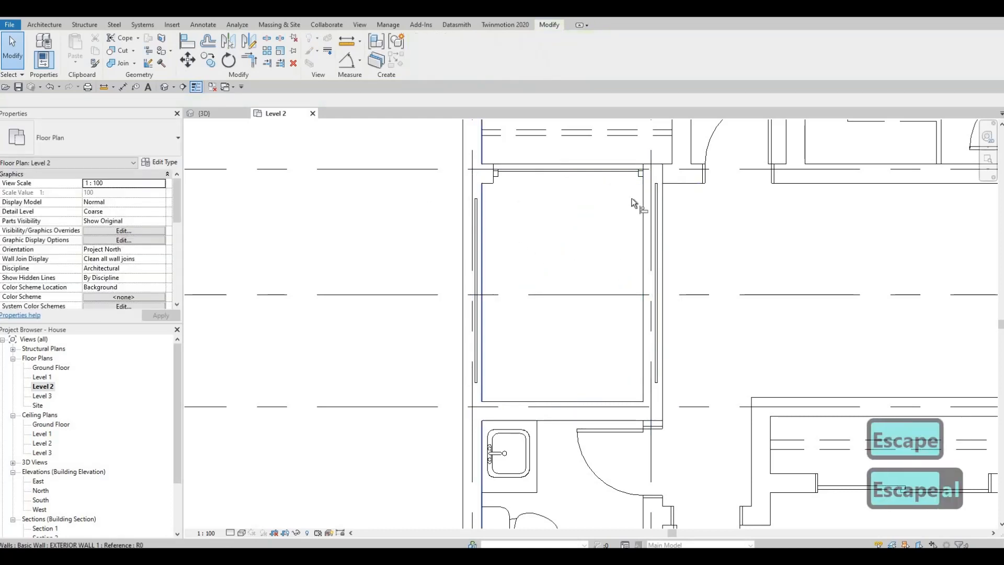
left_click(478, 383)
left_click(656, 382)
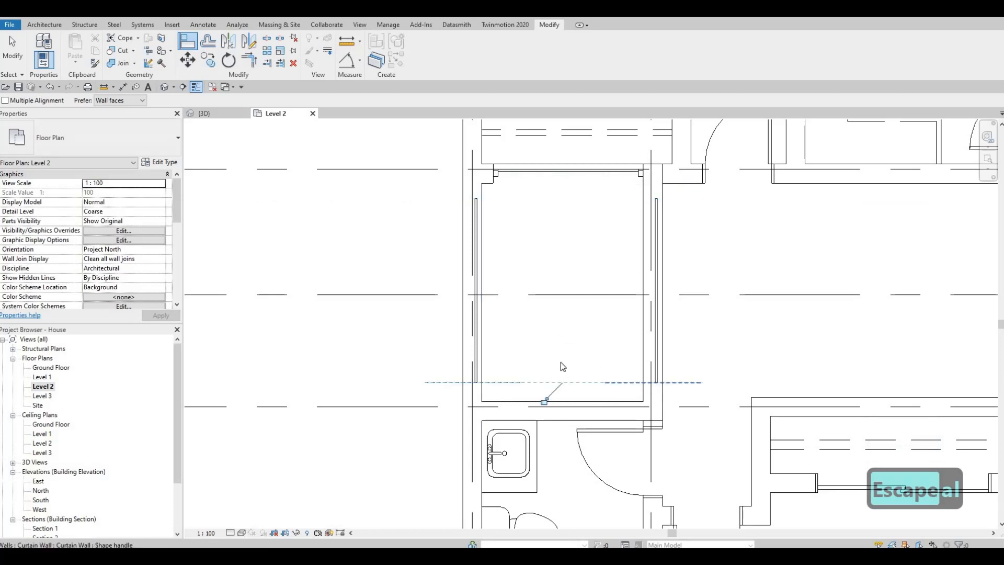
key("Escape")
key("Escape")
Cut the west and east walls of the empty space with their embedded curtain walls to open the wall geometry
middle_click_drag(269, 231, 269, 210)
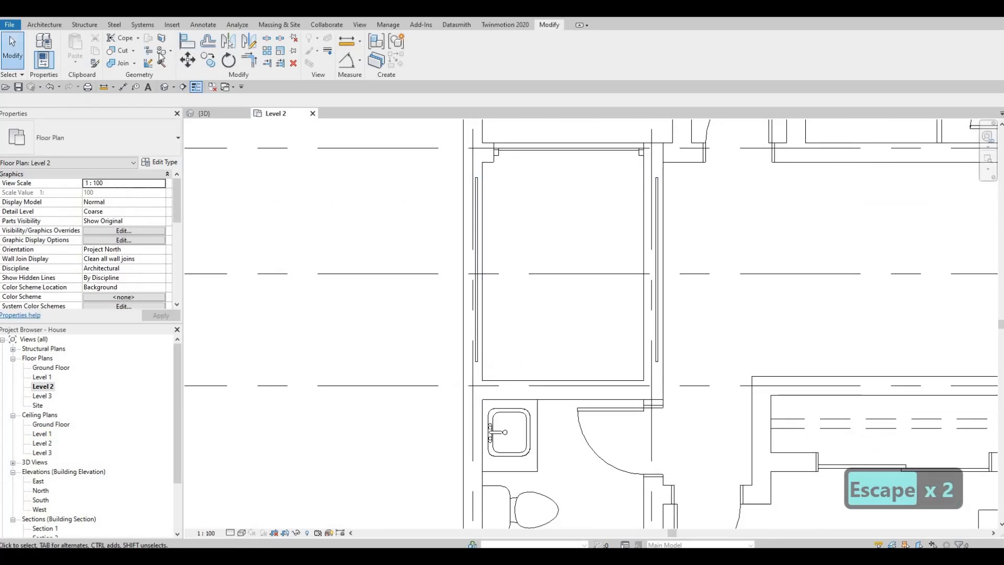
key("Escape")
key("Escape")
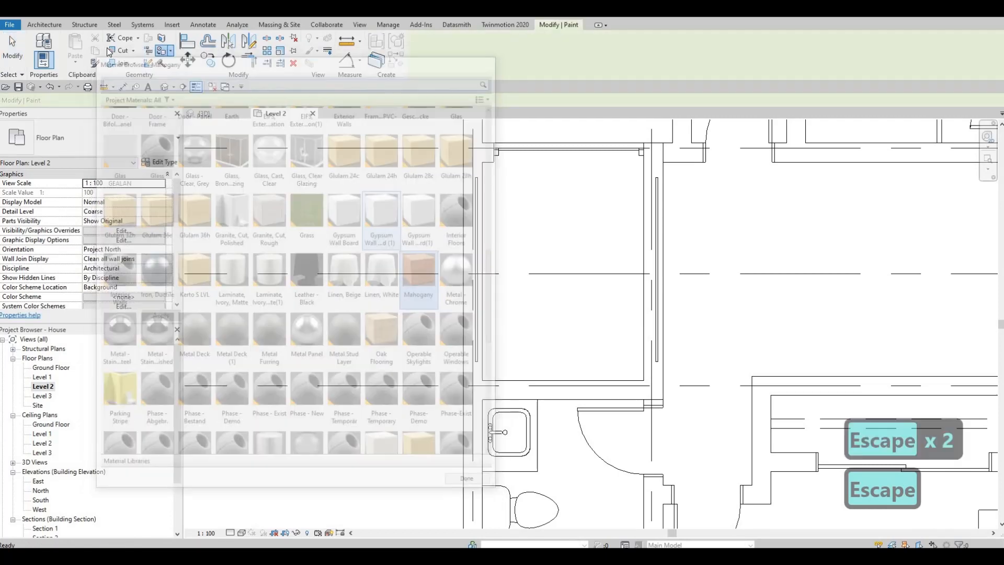
left_click(122, 50)
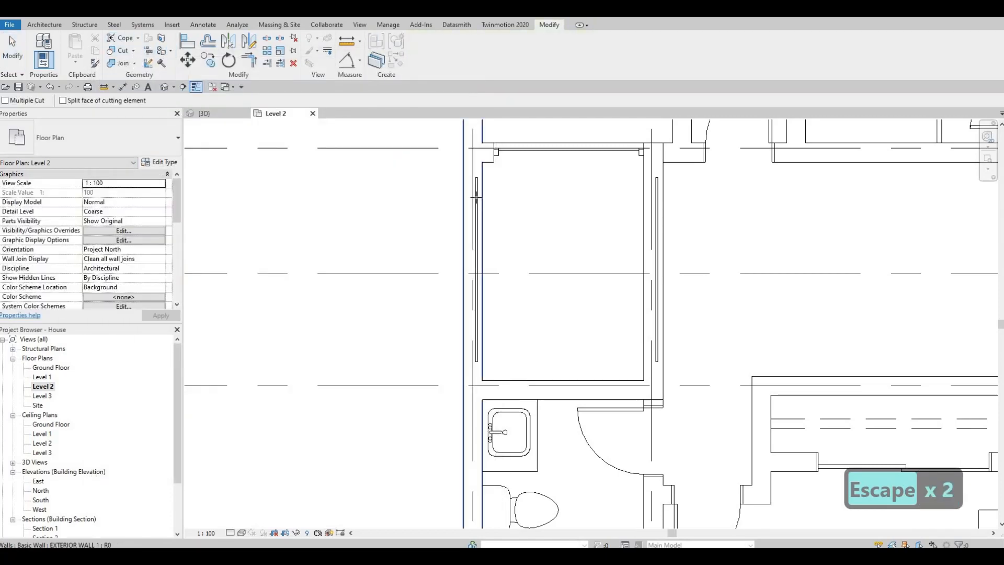
left_click(464, 197)
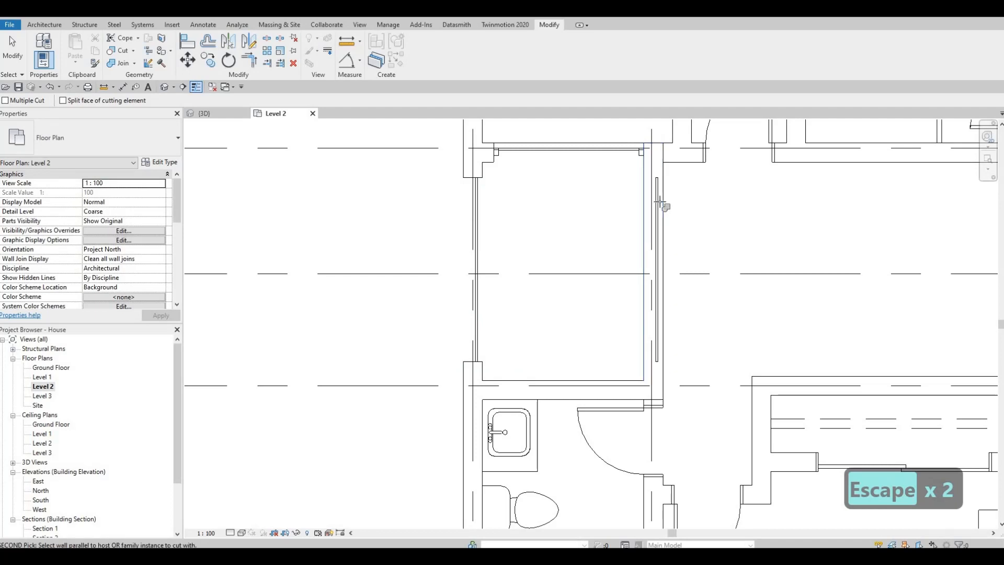
key("Escape")
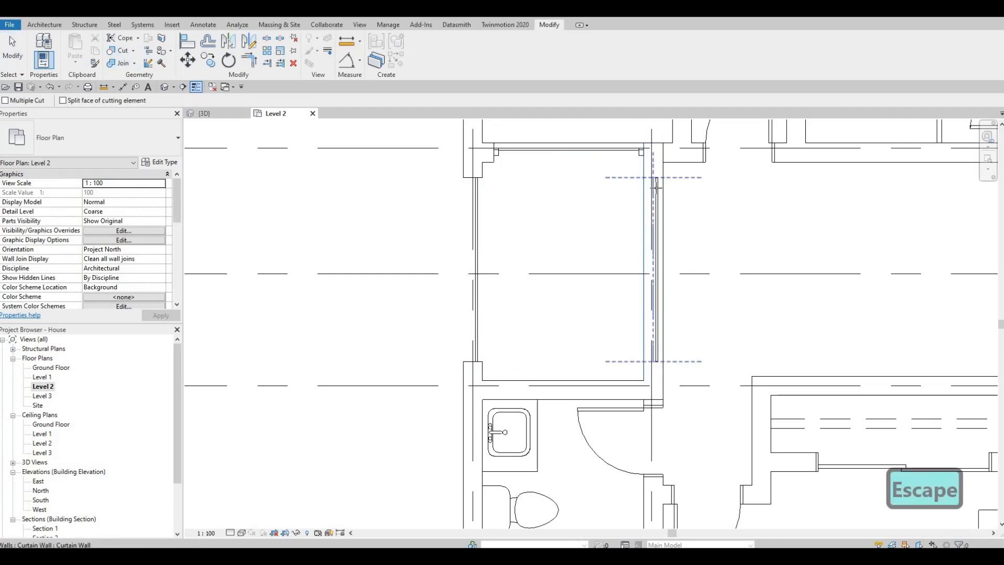
key("Escape")
key("Escape")
Open the 3D view and lower the east Level 2 curtain wall so its top sits below the top of the wall
left_click(167, 90)
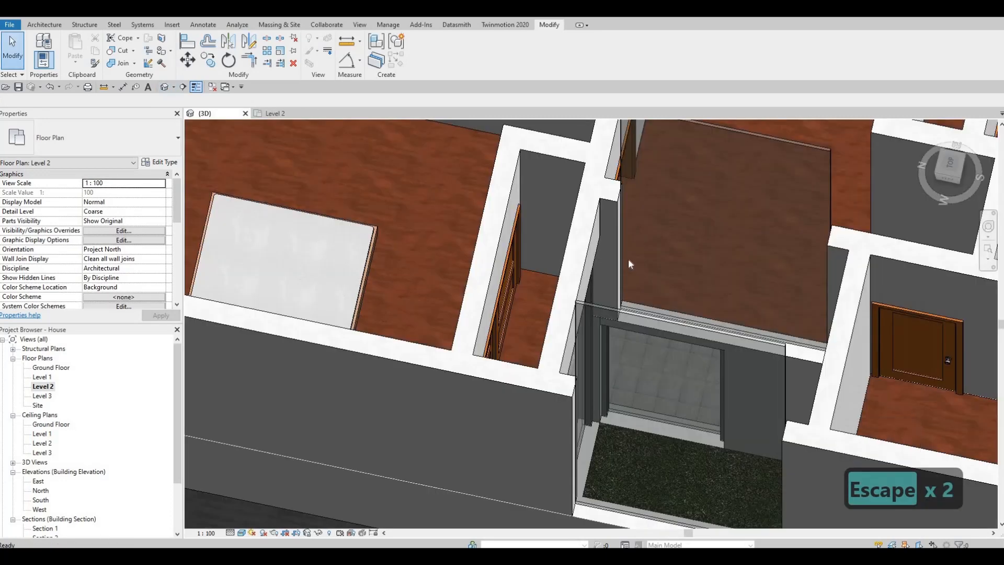
middle_click_drag(556, 308, 709, 255, "shift")
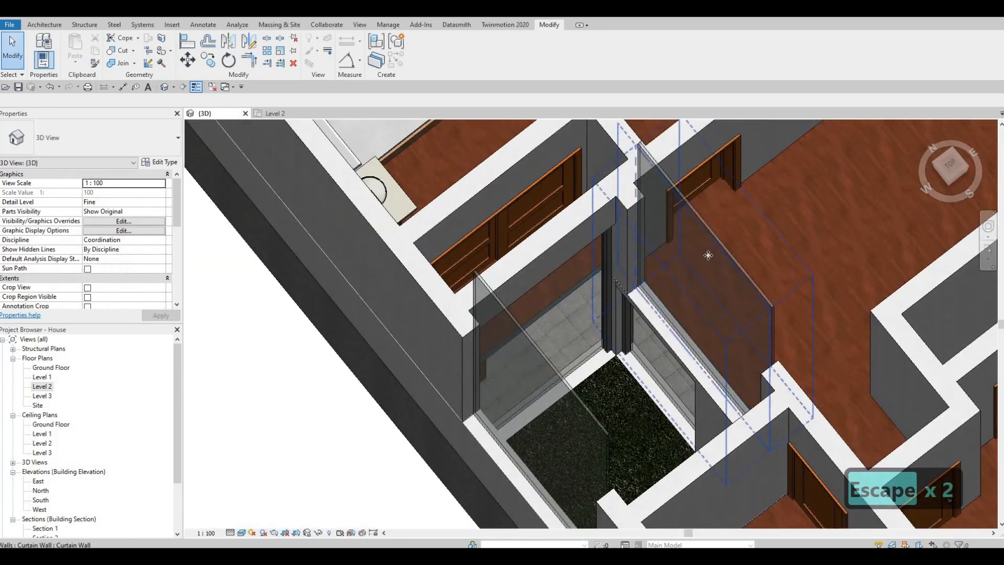
left_click(698, 348)
middle_click_drag(698, 348, 591, 216, "shift")
left_click_drag(591, 216, 593, 244)
left_click_drag(598, 290, 487, 251)
middle_click_drag(434, 232, 525, 359, "shift")
key("Escape")
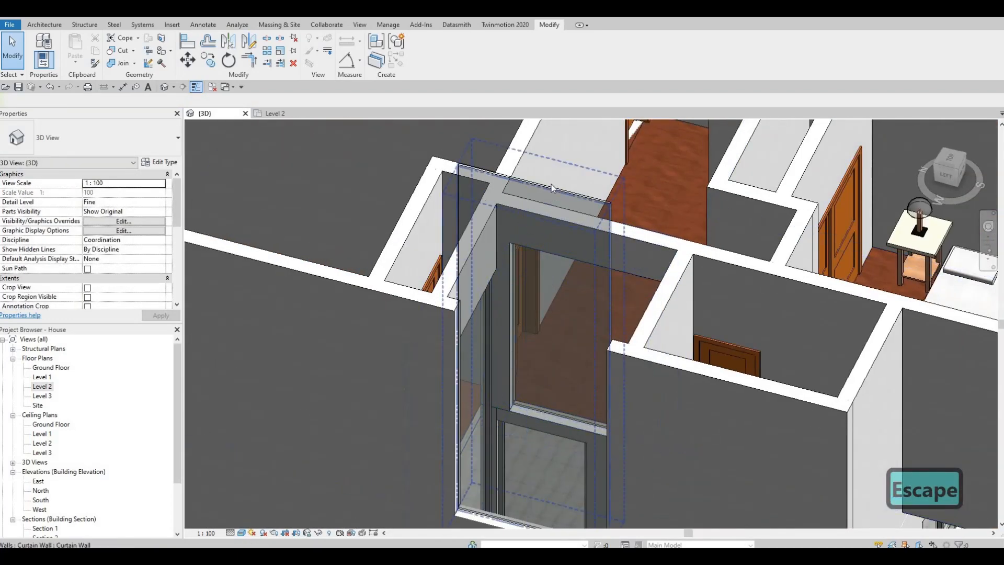
Lower the top of the west exterior curtain wall to a top offset of about -181 mm from Level 3
left_click(529, 183)
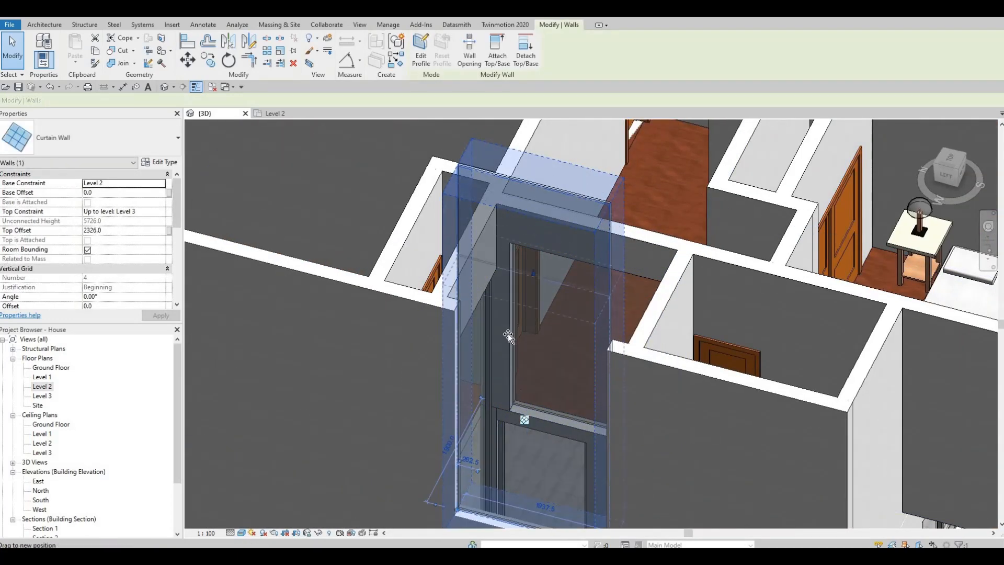
left_click_drag(507, 334, 508, 336)
key("Escape")
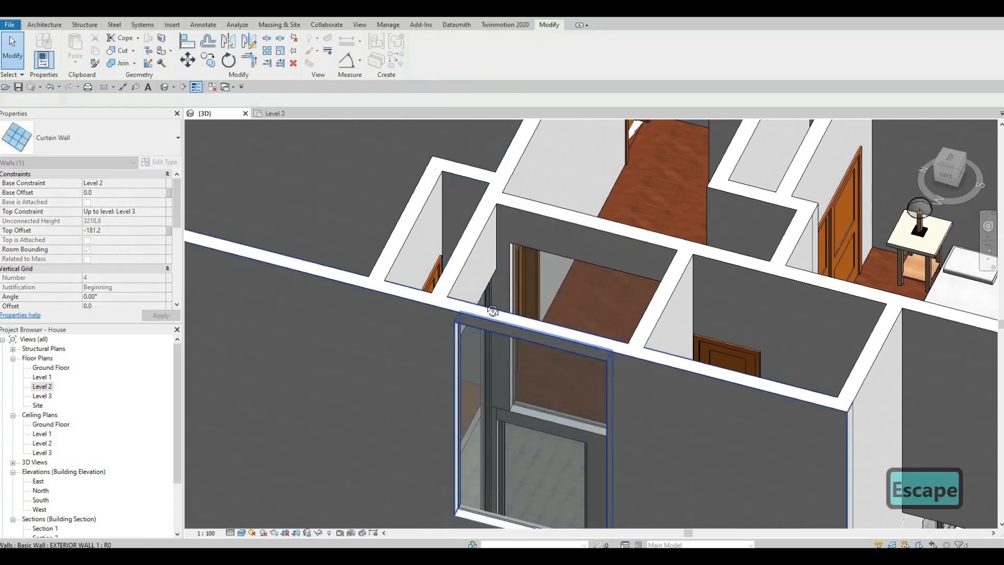
Raise the top of the empty space's north curtain wall to a top offset of about 2665 mm above Level 2
middle_click_drag(493, 310, 481, 247, "shift")
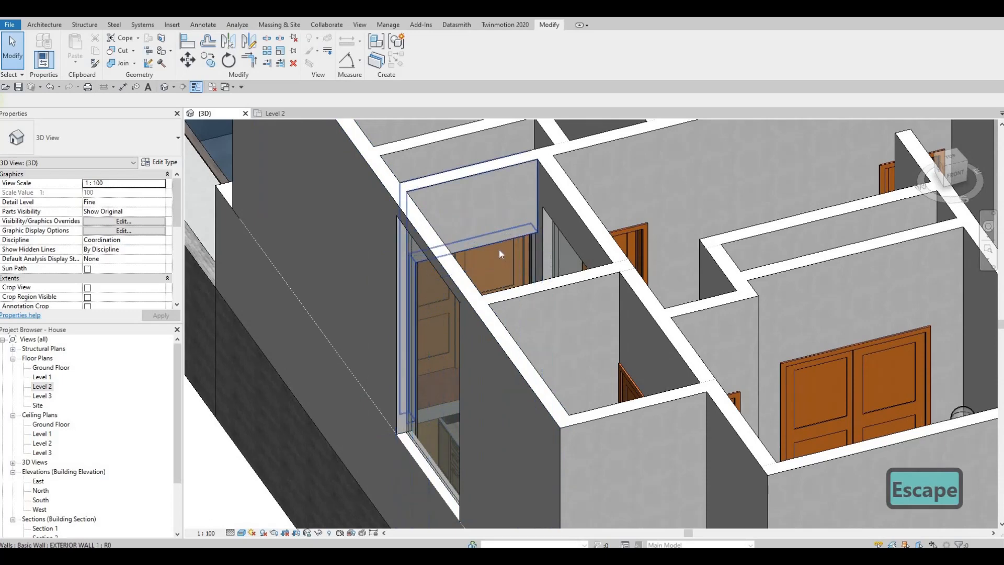
left_click(499, 249)
key("Escape")
left_click(477, 240)
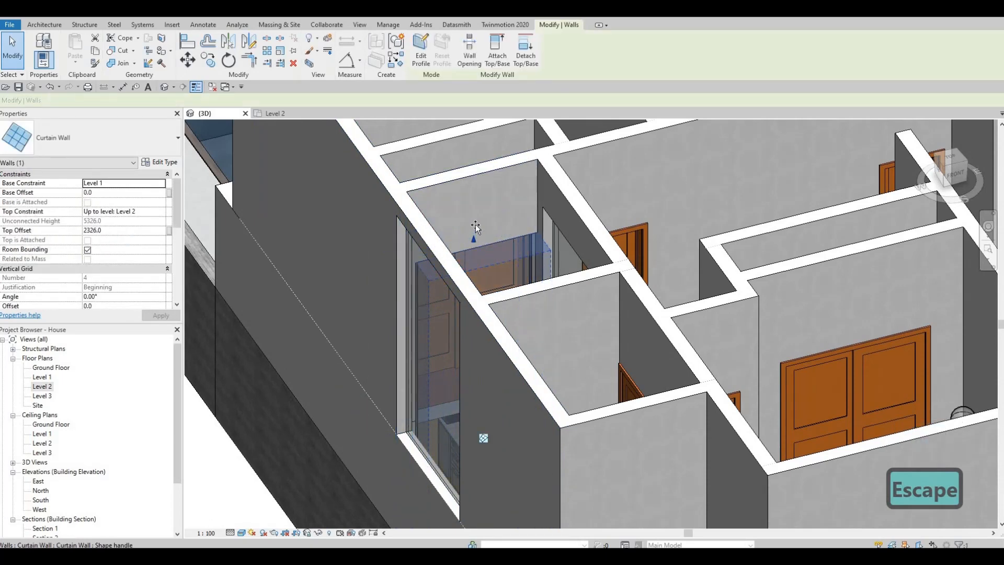
left_click_drag(476, 224, 474, 202)
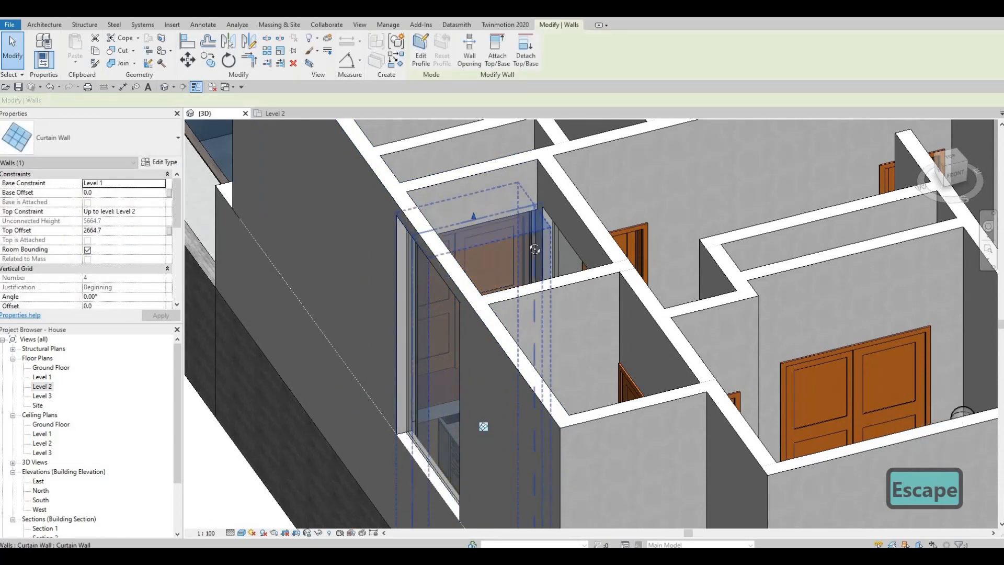
middle_click_drag(535, 249, 476, 155, "shift")
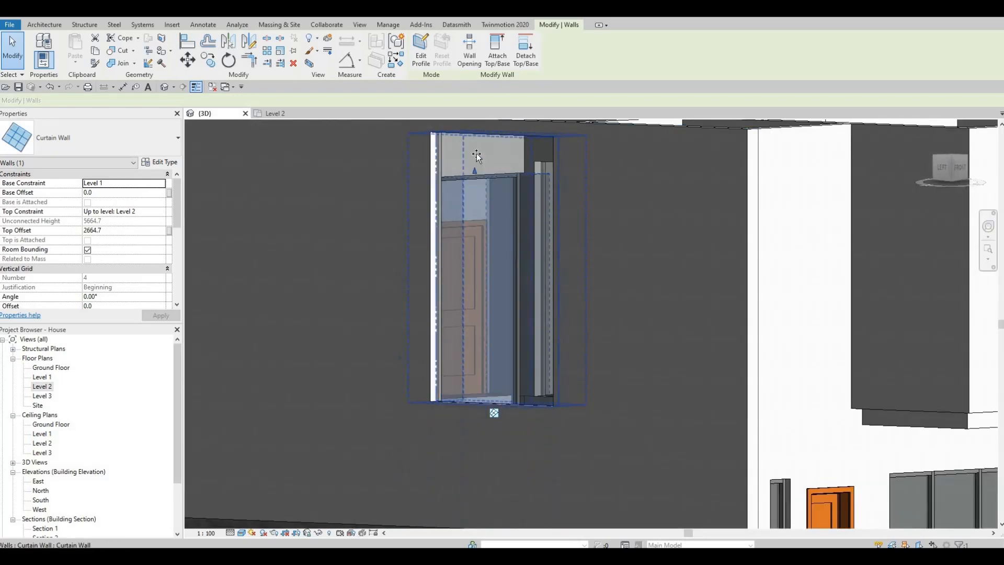
left_click_drag(477, 155, 476, 155)
key("Escape")
Align the top of the north curtain wall with the top of the east Level 2 curtain wall
middle_click_drag(494, 206, 540, 201, "shift")
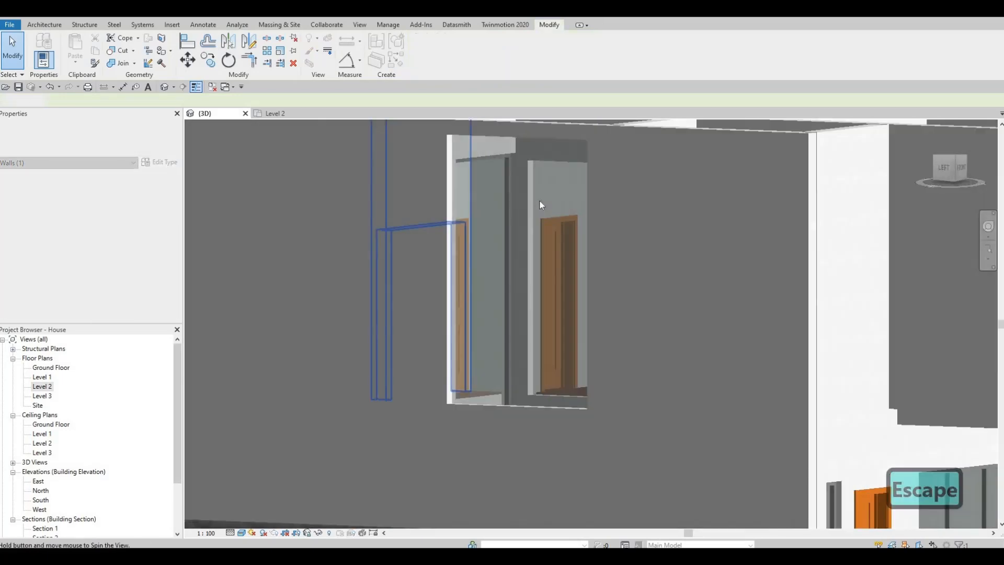
key("a")
key("l")
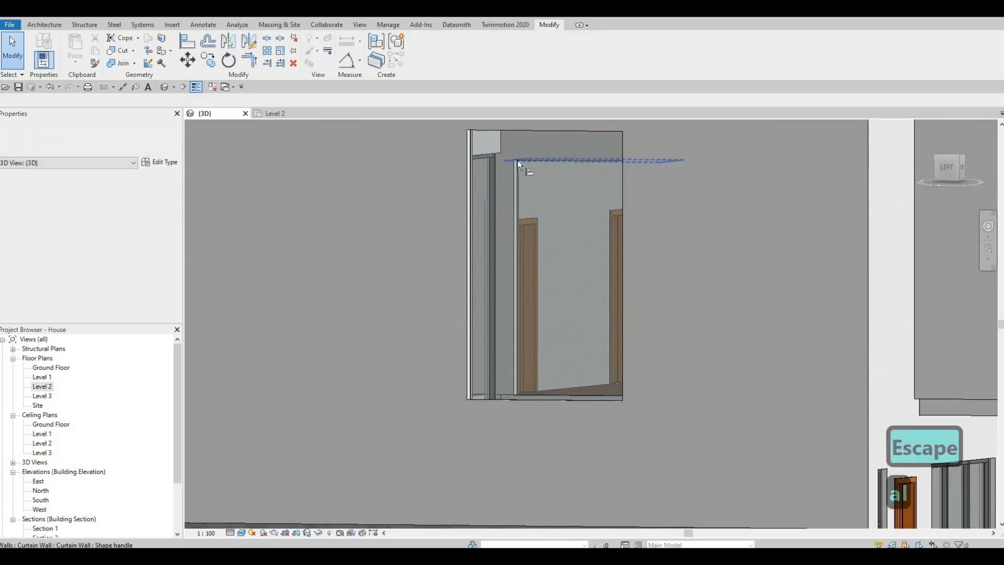
middle_click_drag(509, 237, 473, 170, "shift")
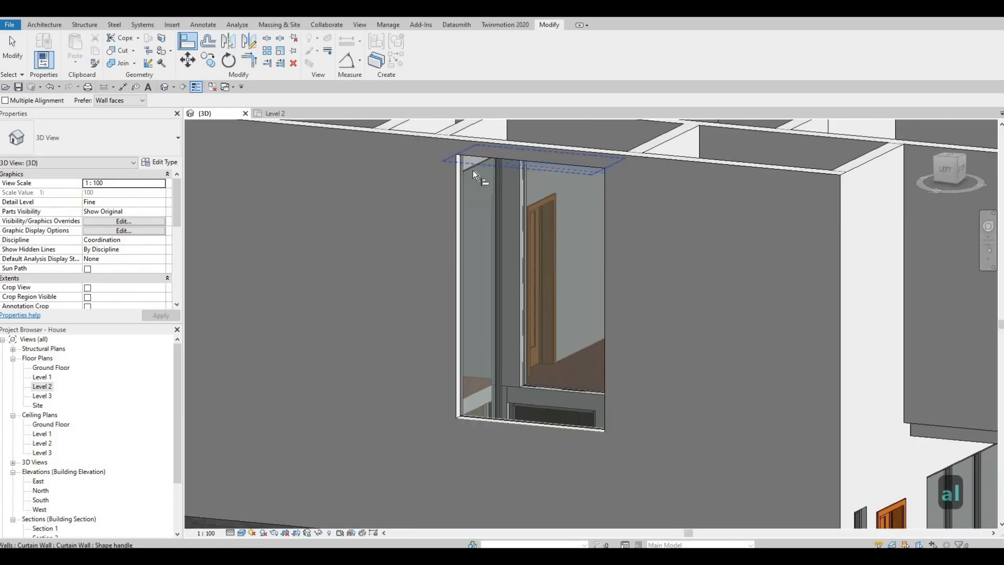
middle_click_drag(400, 240, 488, 180, "shift")
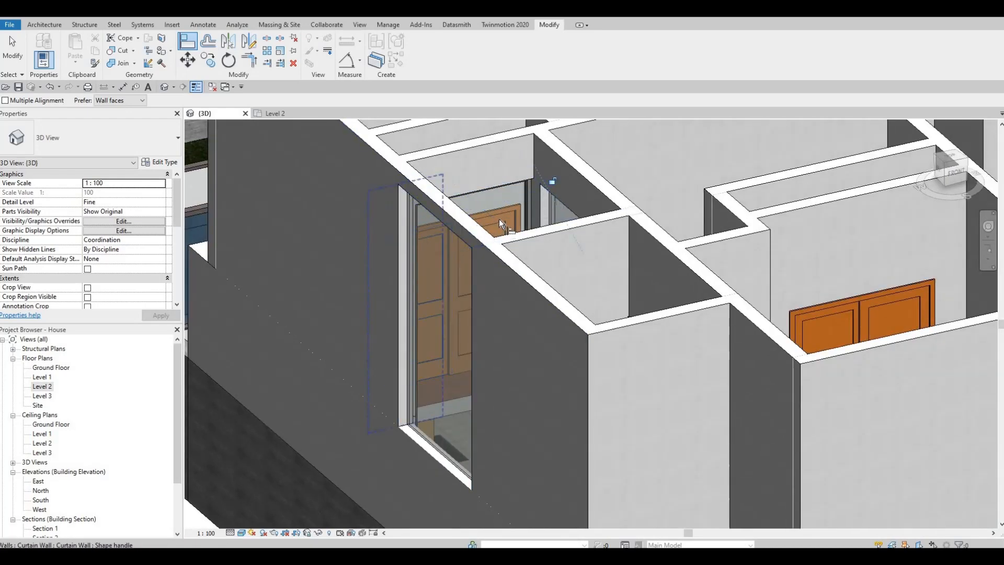
middle_click_drag(499, 218, 486, 220, "shift")
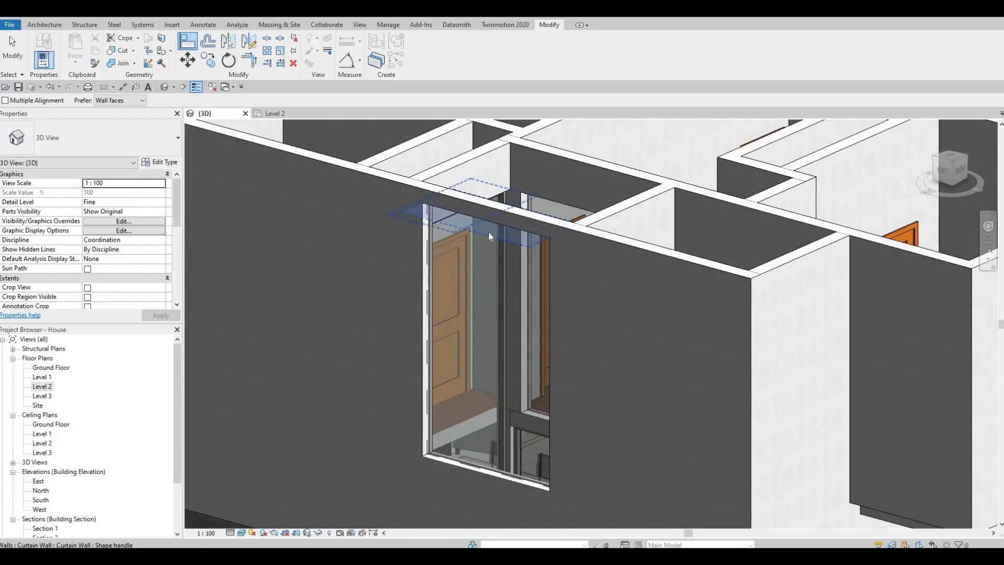
Align the top of the west exterior curtain wall with the tops of the other curtain walls around the empty space
key("Escape")
key("Escape")
key("a")
key("l")
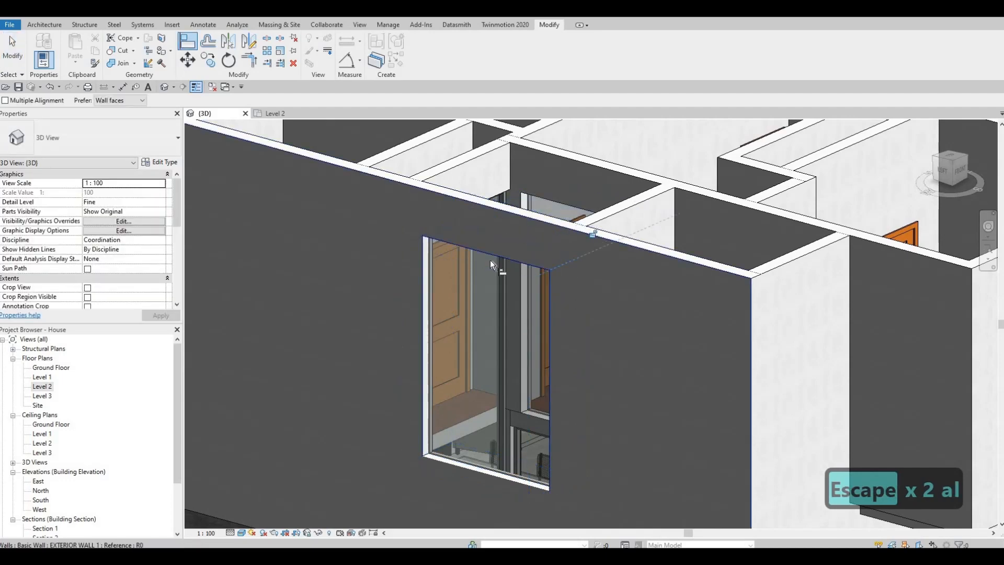
middle_click_drag(608, 228, 479, 359, "shift")
middle_click_drag(591, 251, 467, 270, "shift")
middle_click_drag(534, 235, 468, 262, "shift")
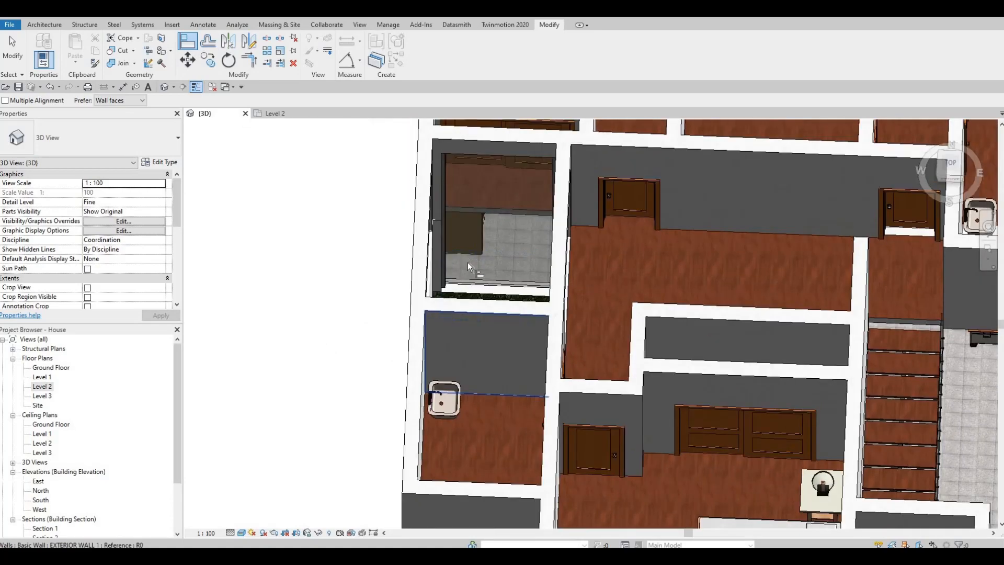
middle_click_drag(456, 306, 510, 246, "shift")
key("Escape")
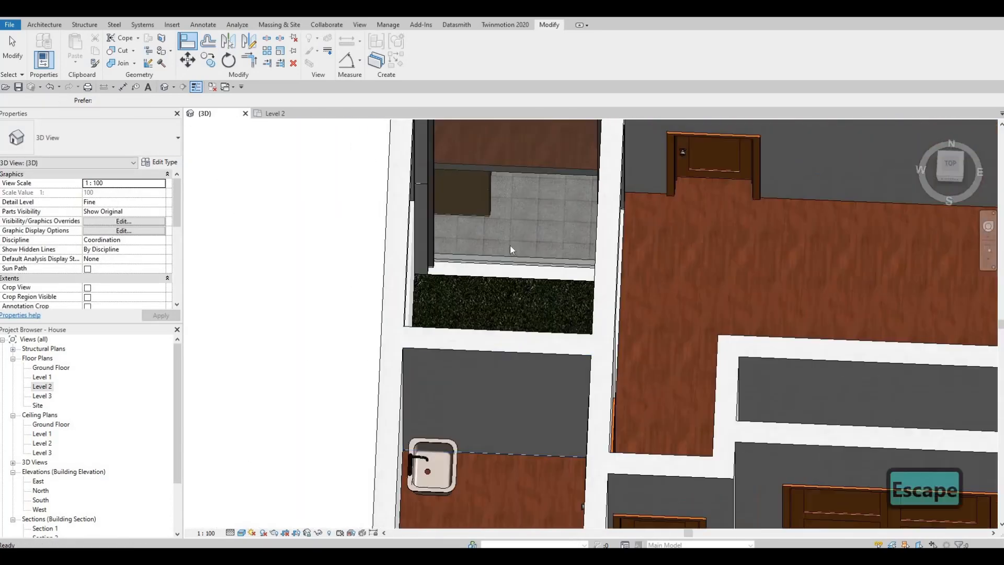
Raise the base of the north curtain wall to a base offset of 200 mm above Level 1
left_click(515, 246)
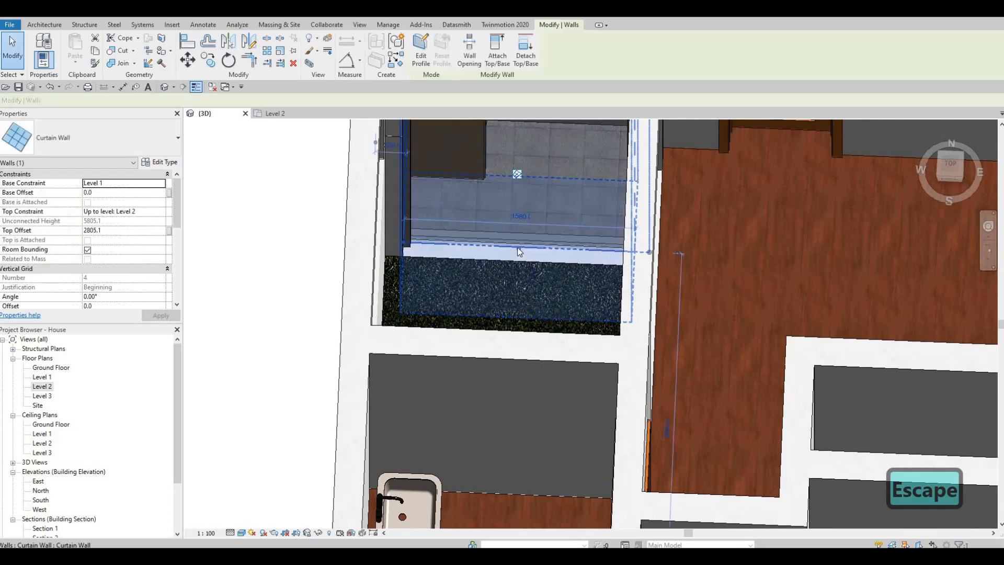
left_click_drag(516, 242, 516, 231)
middle_click_drag(517, 231, 634, 240, "shift")
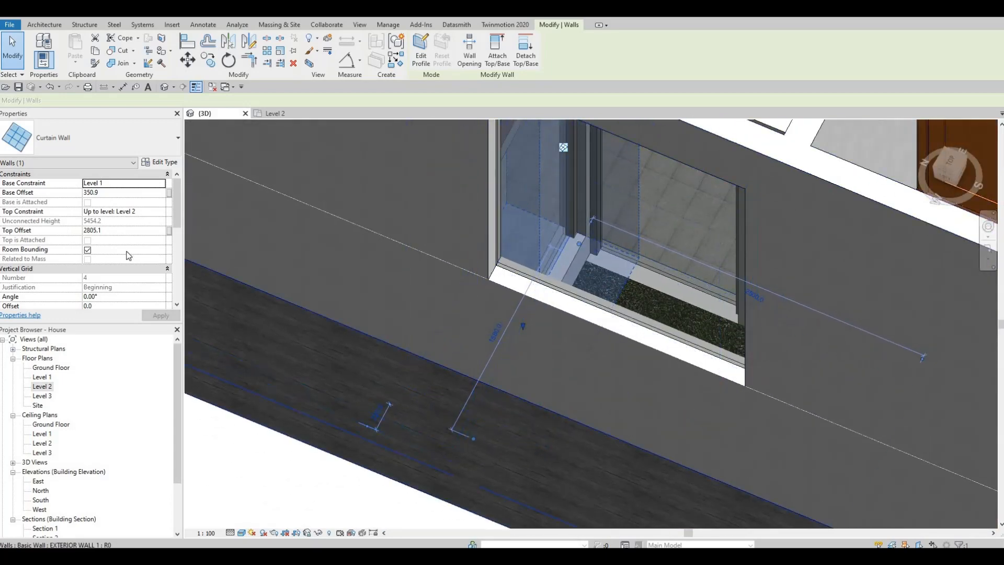
left_click(113, 192)
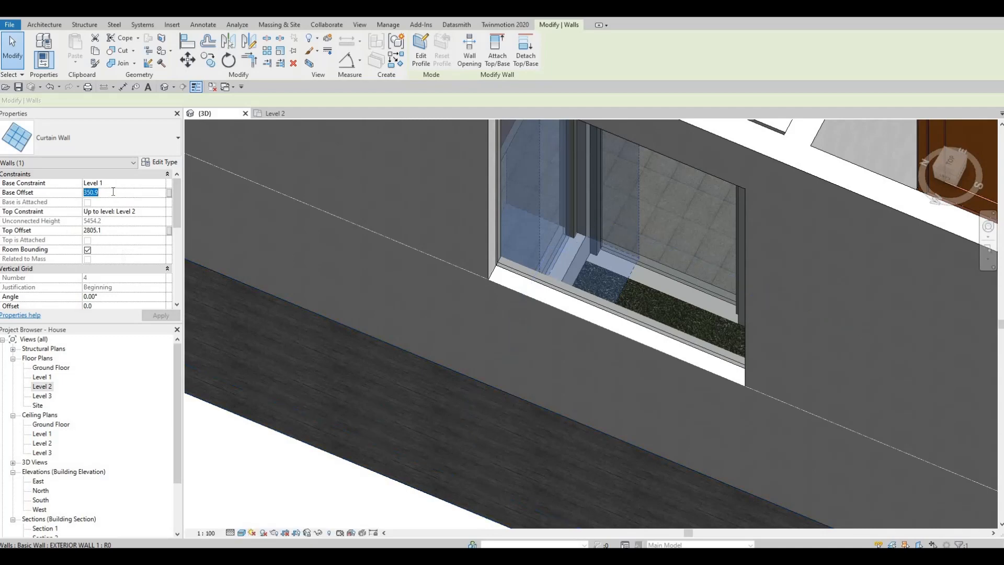
type("200")
key("Return")
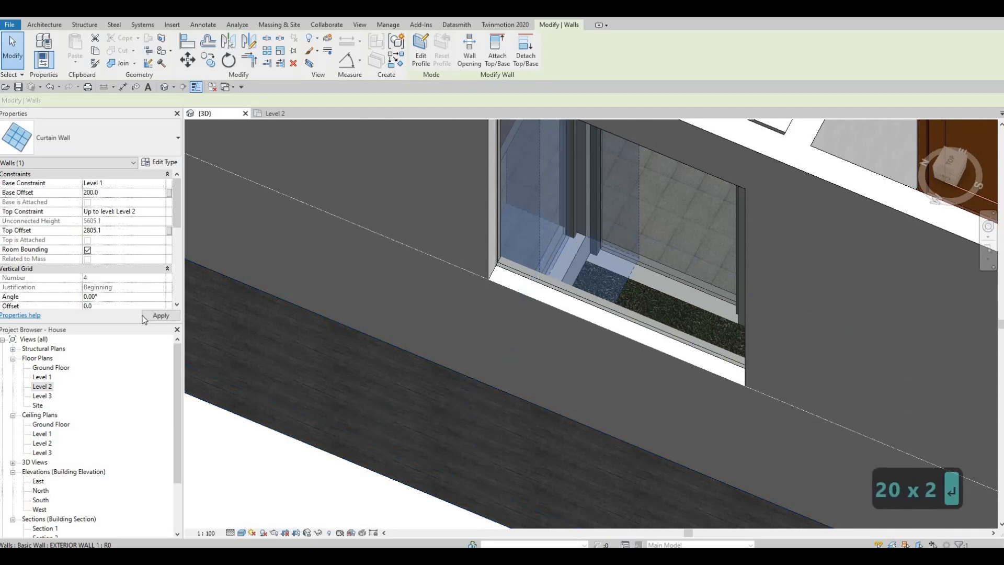
key("Escape")
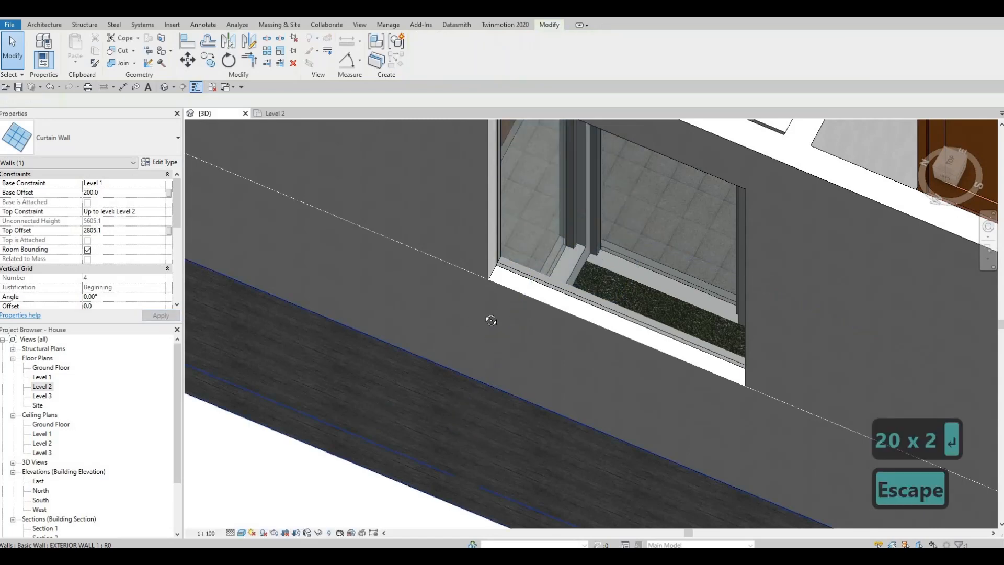
Align the base of the north curtain wall with the base of the adjacent east curtain wall on Level 1
middle_click_drag(488, 316, 495, 316, "shift")
key("Escape")
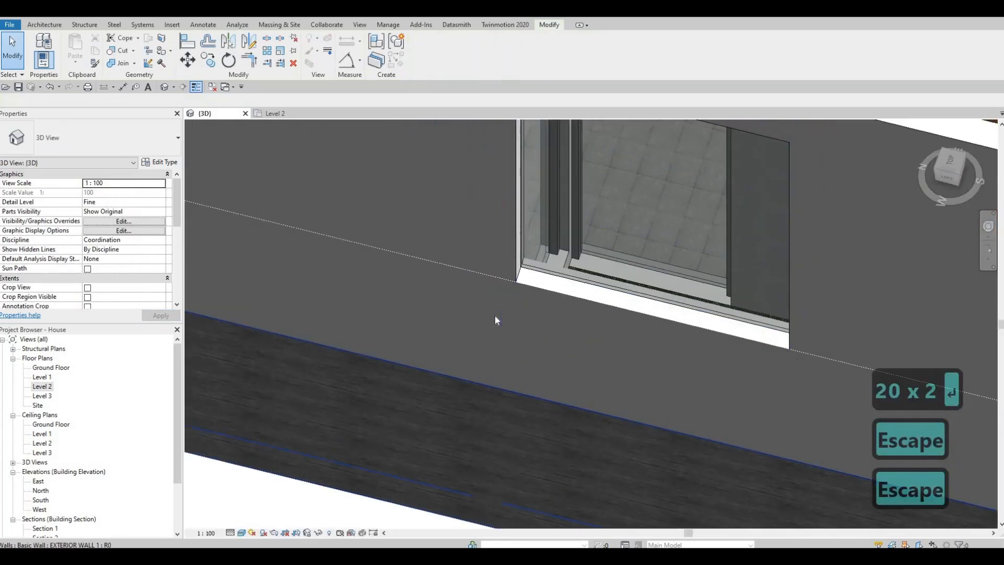
key("a")
key("l")
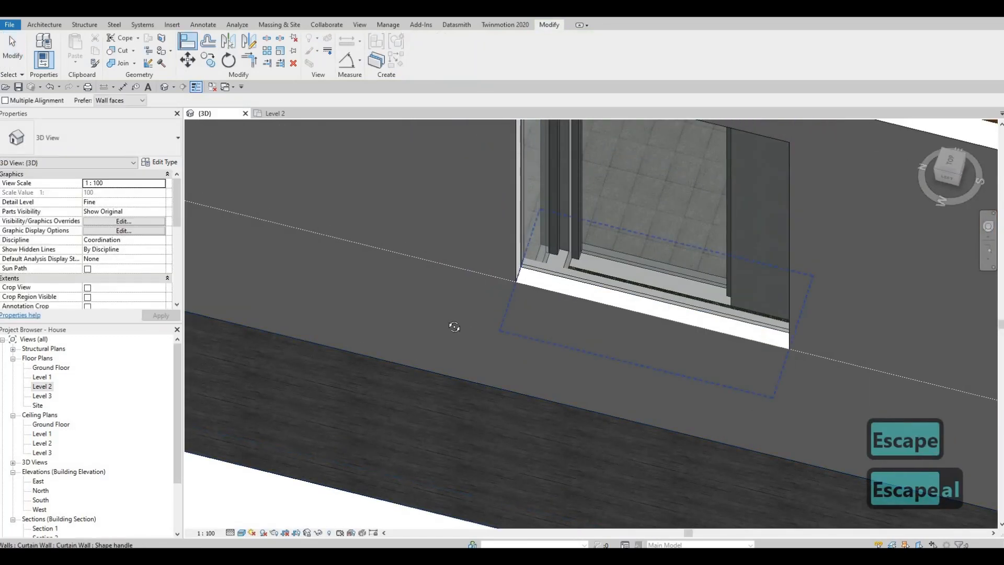
middle_click_drag(455, 326, 576, 233, "shift")
left_click(658, 234)
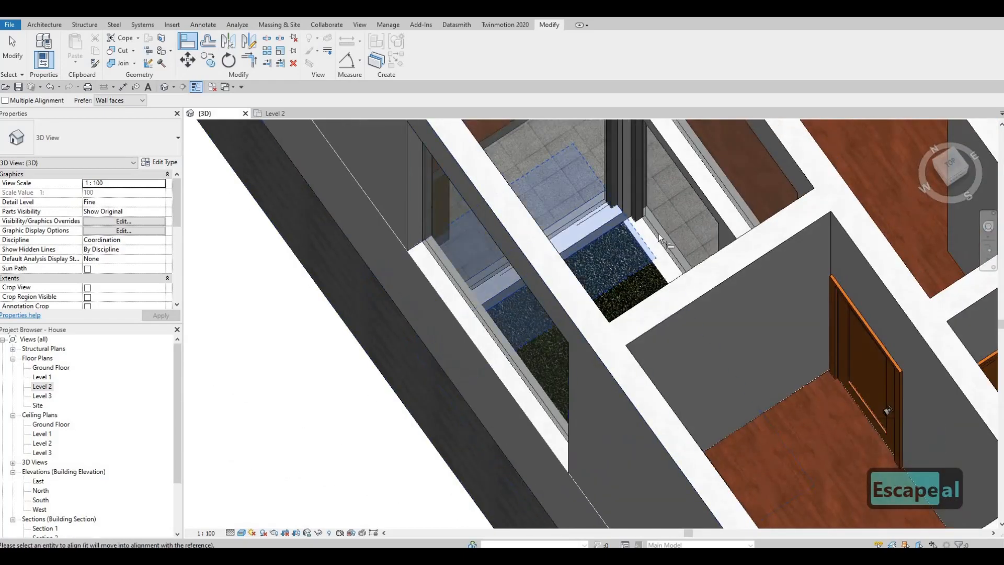
key("Escape")
middle_click_drag(753, 193, 744, 250, "shift")
middle_click_drag(588, 262, 629, 300, "shift")
key("Escape")
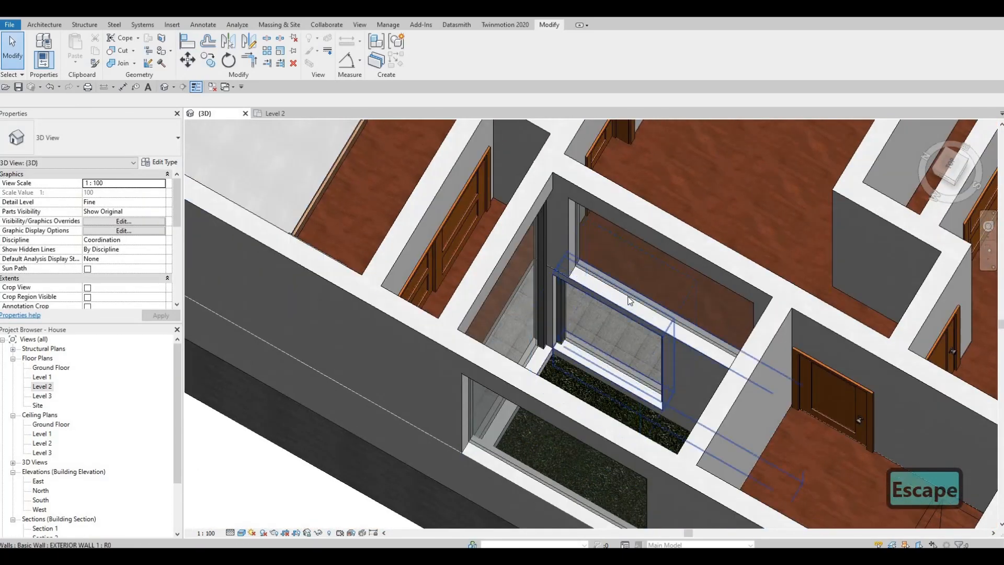
left_click(629, 300)
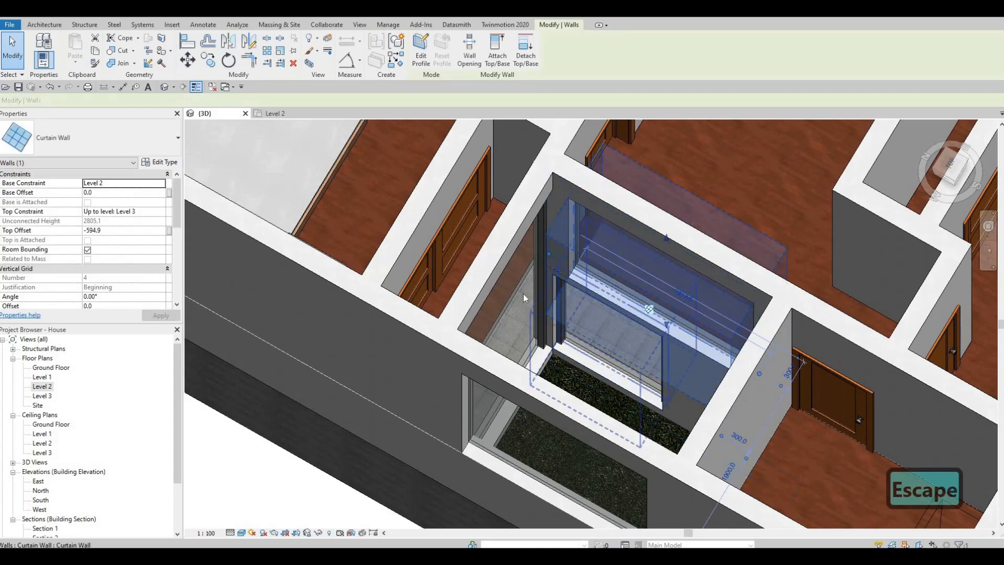
key("Escape")
middle_click_drag(534, 298, 594, 438, "shift")
key("Escape")
key("a")
key("l")
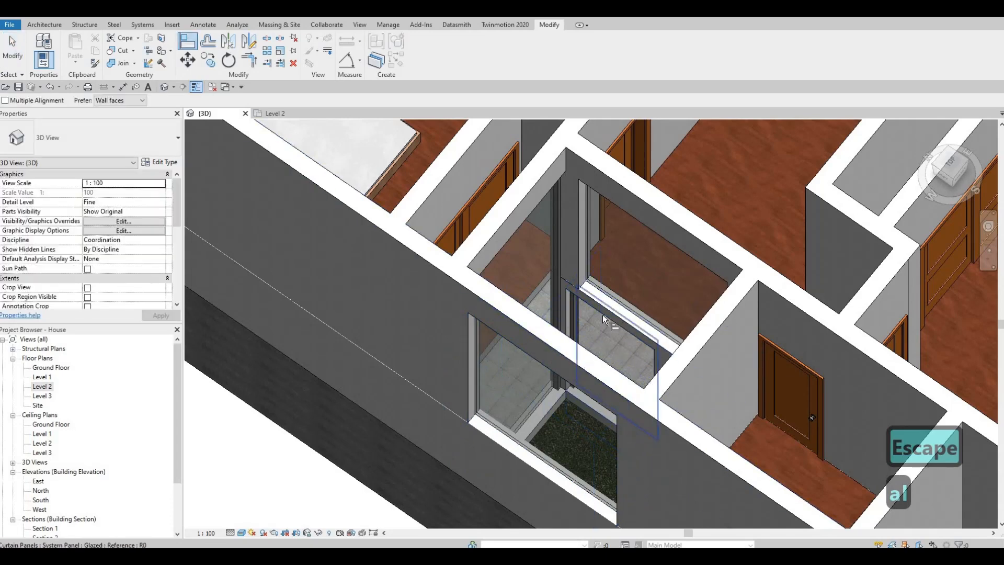
scroll(602, 315, "up", 2)
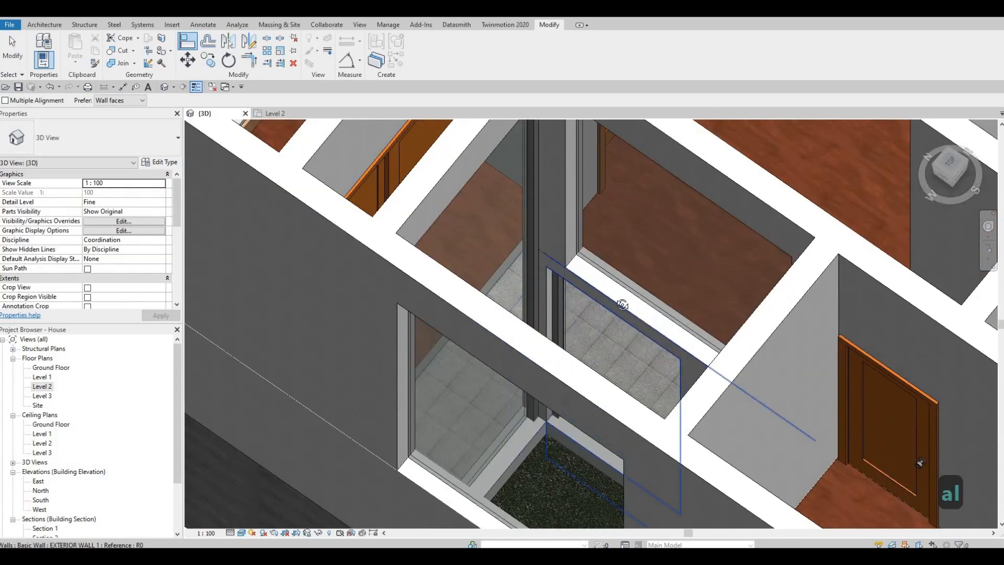
middle_click_drag(623, 305, 593, 346, "shift")
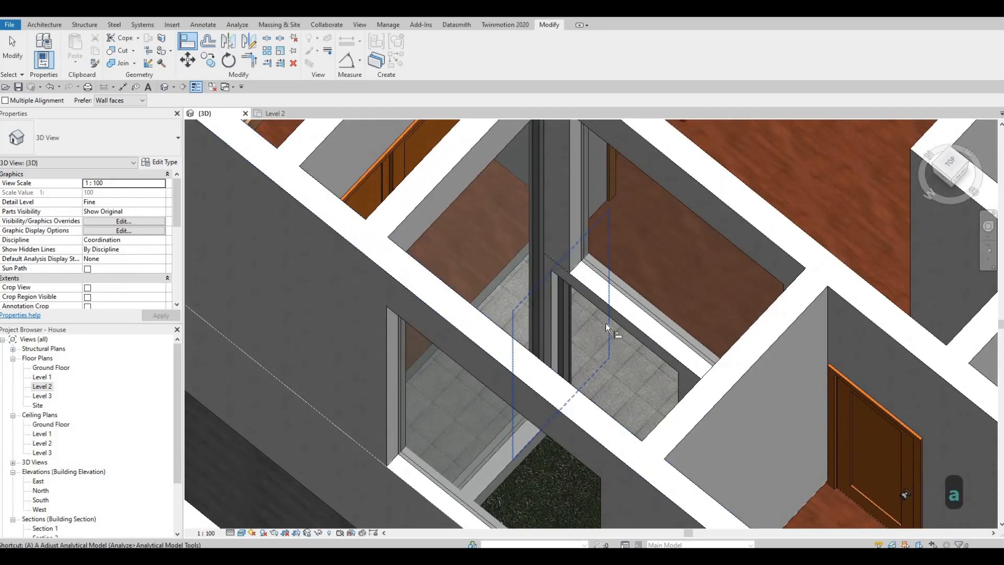
key("l")
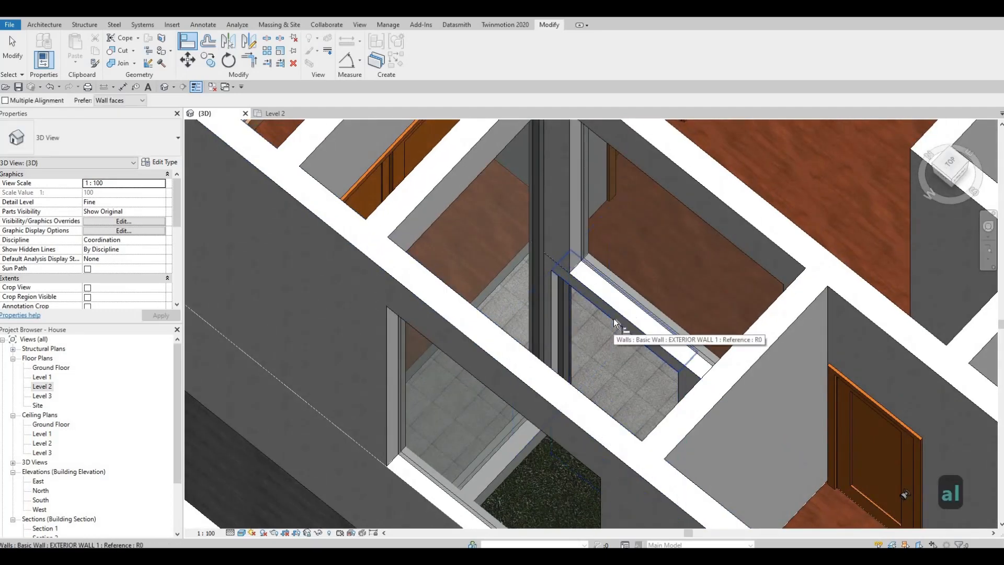
key("Tab")
key("Tab")
key("Tab")
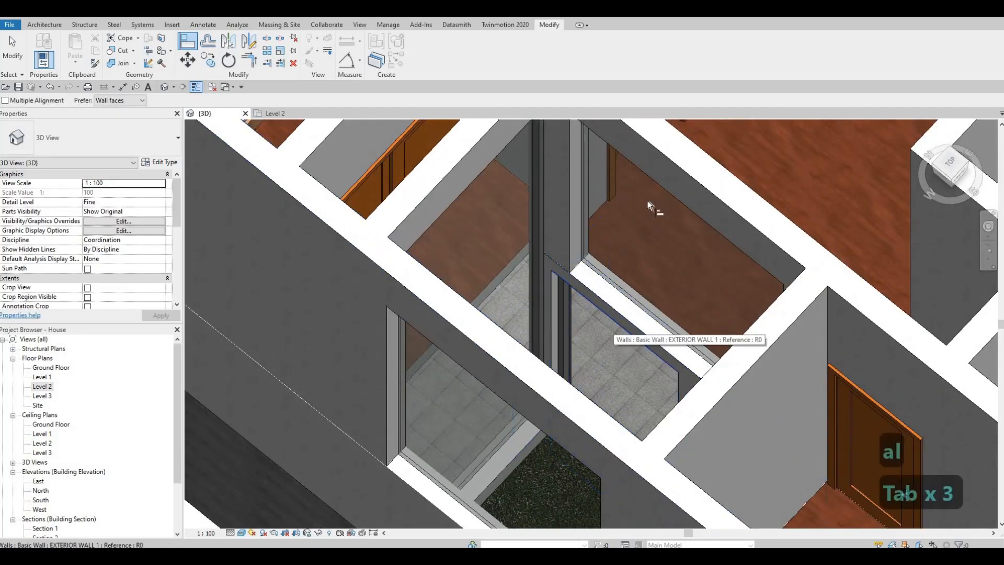
middle_click_drag(647, 200, 606, 321, "shift")
scroll(607, 318, "up", 3)
key("Escape")
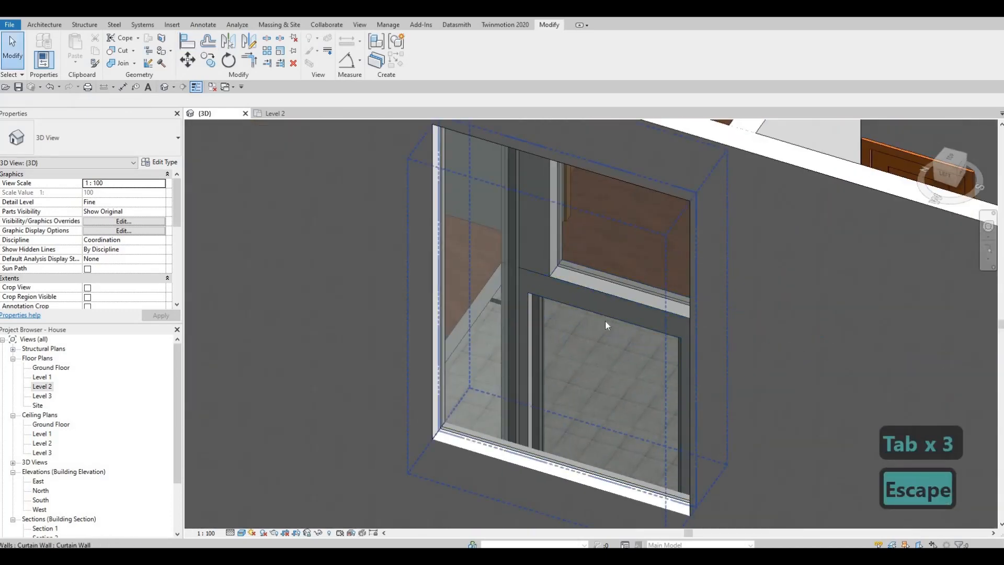
Try to align the north Level 2 curtain wall of the empty space, releasing it from its host wall
key("a")
key("l")
middle_click_drag(419, 377, 465, 275, "shift")
scroll(466, 271, "down", 2)
left_click(467, 281)
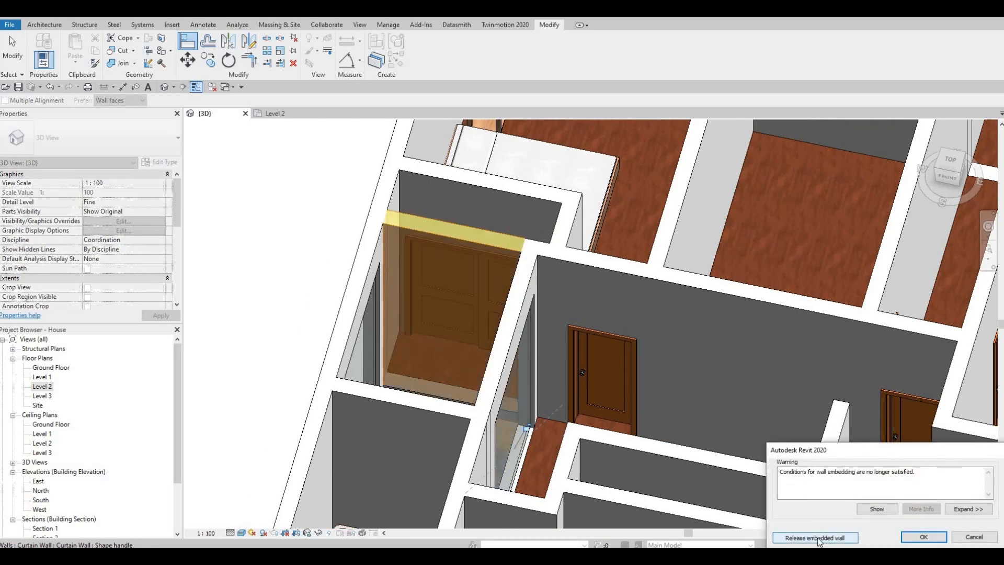
left_click(816, 537)
key("Escape")
middle_click_drag(497, 445, 49, 394, "shift")
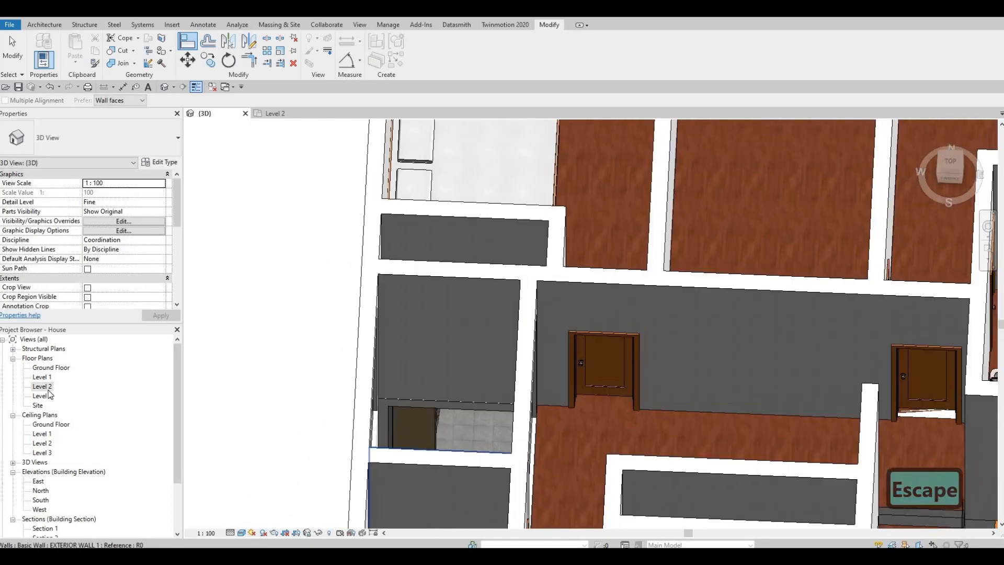
On the Level 2 plan, draw a curtain wall like the east one inside the north wall of the empty space
double_click(43, 386)
key("Escape")
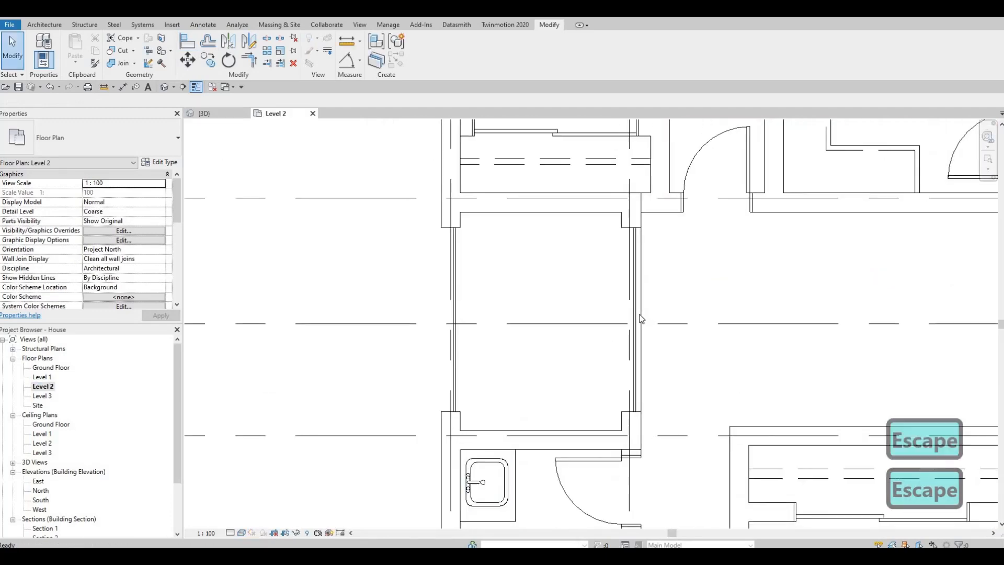
left_click(640, 315)
key("c")
key("s")
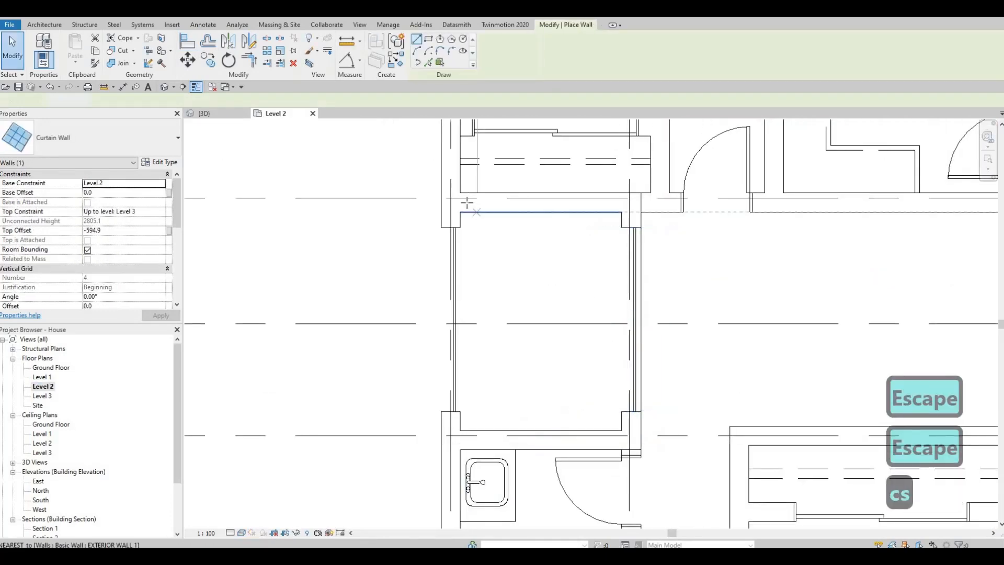
left_click(471, 202)
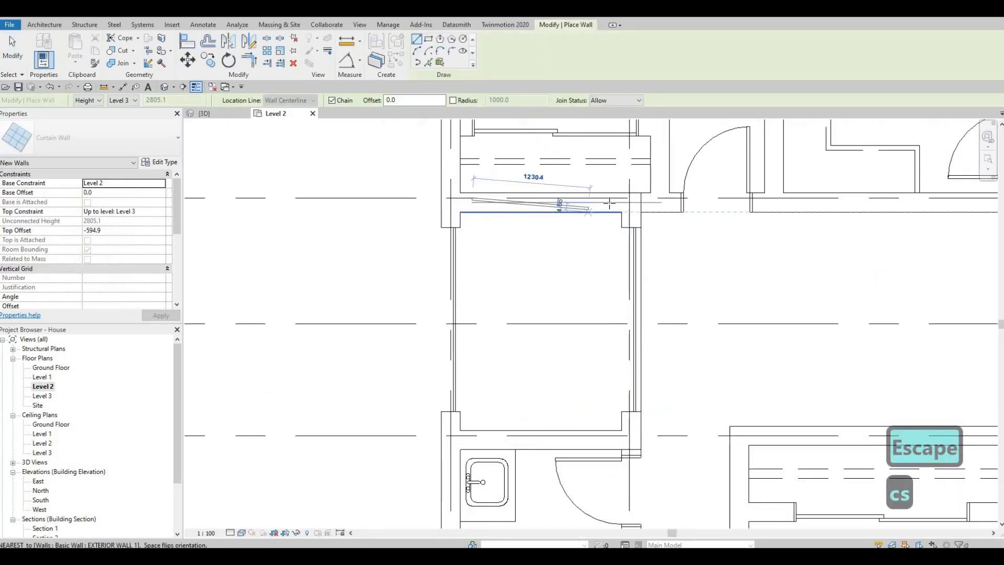
left_click(584, 277)
key("Escape")
key("Escape")
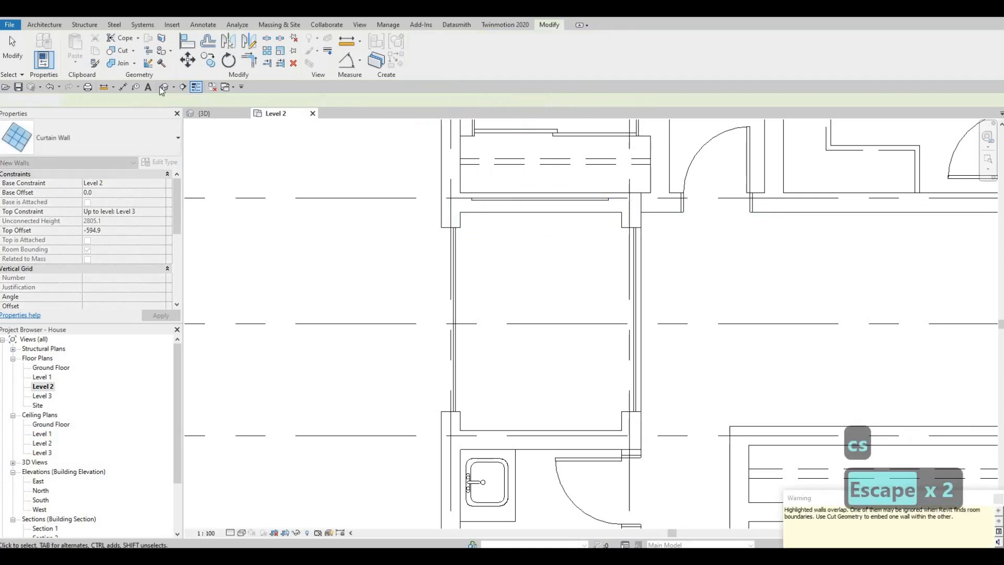
Cut the north exterior wall around the new curtain wall with Cut Geometry and return to the 3D view
left_click(501, 208)
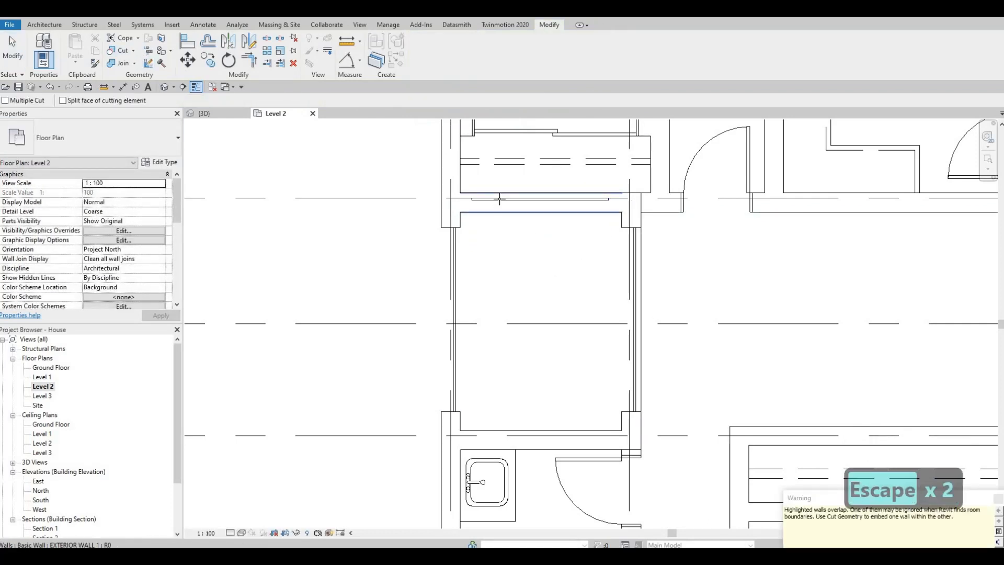
left_click(500, 200)
key("Escape")
key("Escape")
left_click(218, 111)
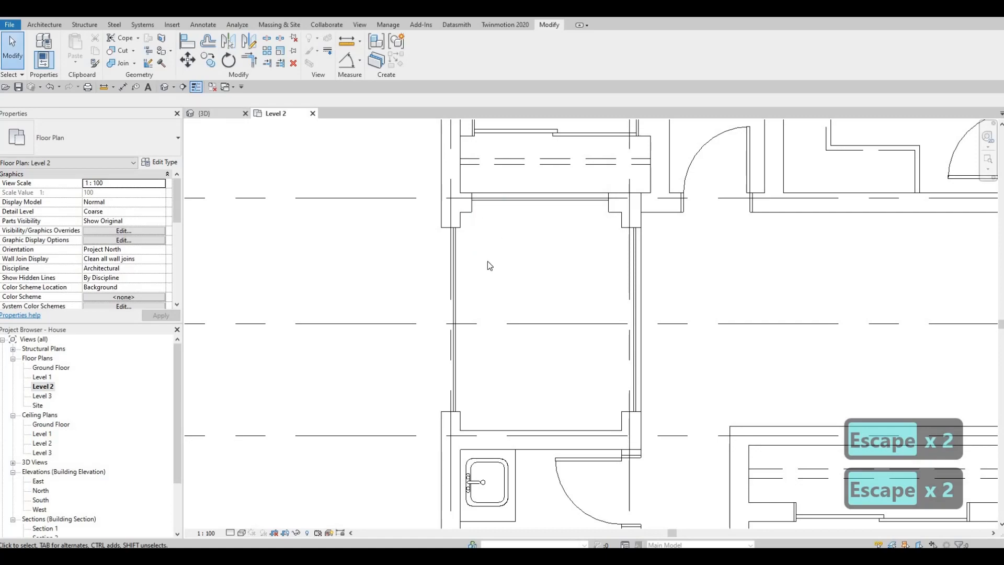
Examine the curtain walls and openings around the empty space from several sides in 3D
middle_click_drag(650, 204, 574, 220, "shift")
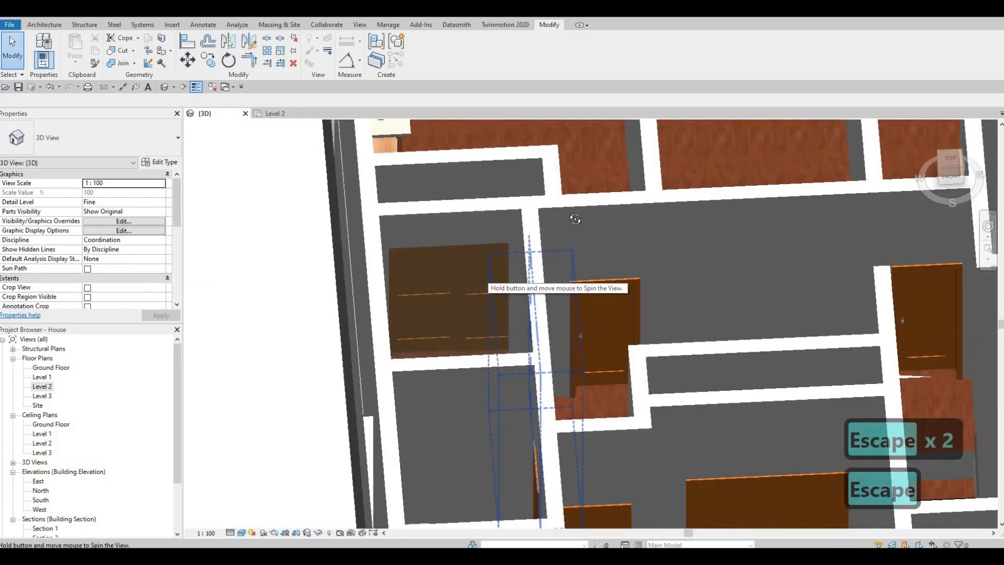
mouse_move(512, 255)
middle_mouse_down("shift")
mouse_move(555, 258)
mouse_move(514, 256)
middle_mouse_up("shift")
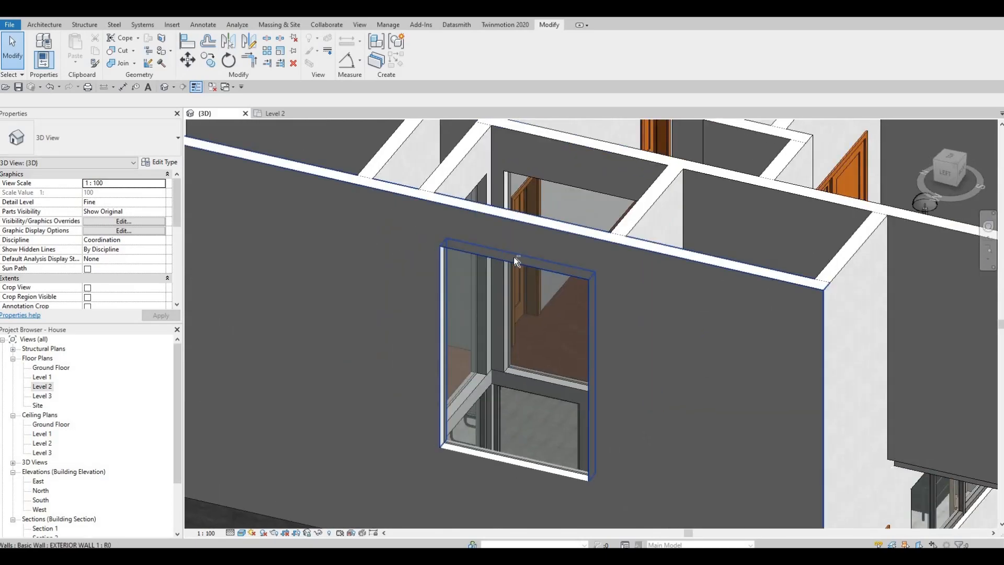
middle_click_drag(626, 329, 611, 357, "shift")
key("Escape")
middle_click_drag(697, 255, 676, 213, "shift")
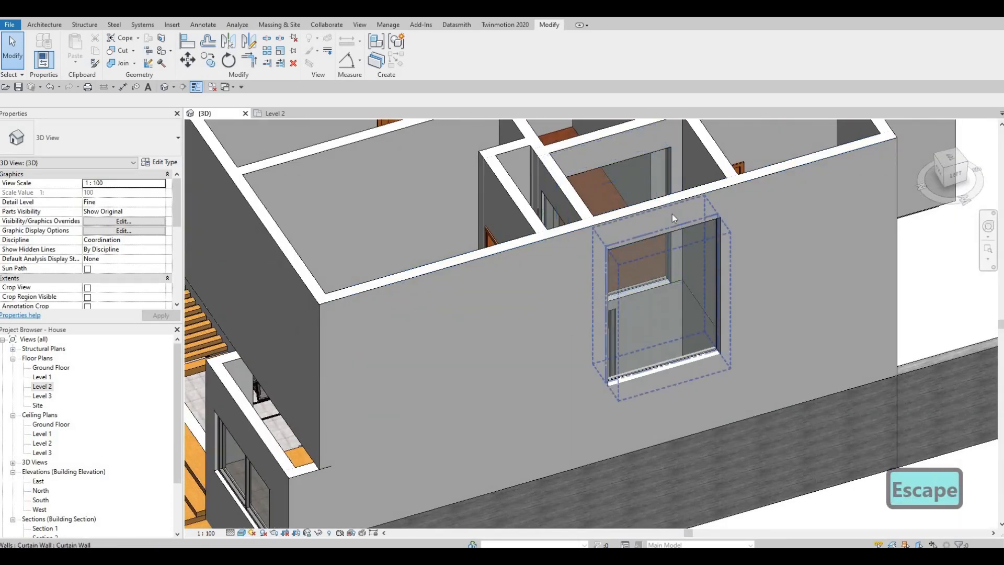
left_click(708, 160)
key("Escape")
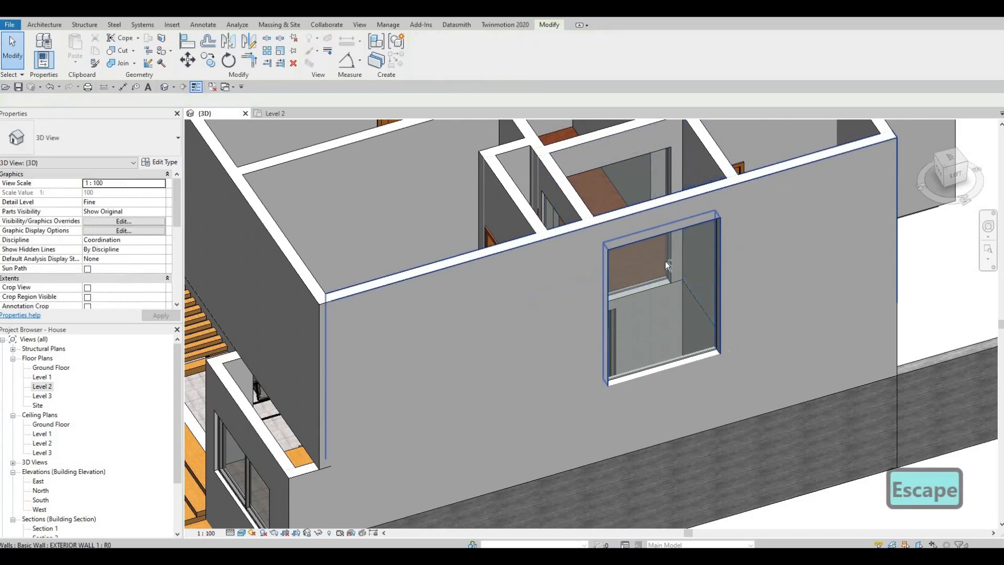
middle_click_drag(775, 232, 680, 253, "shift")
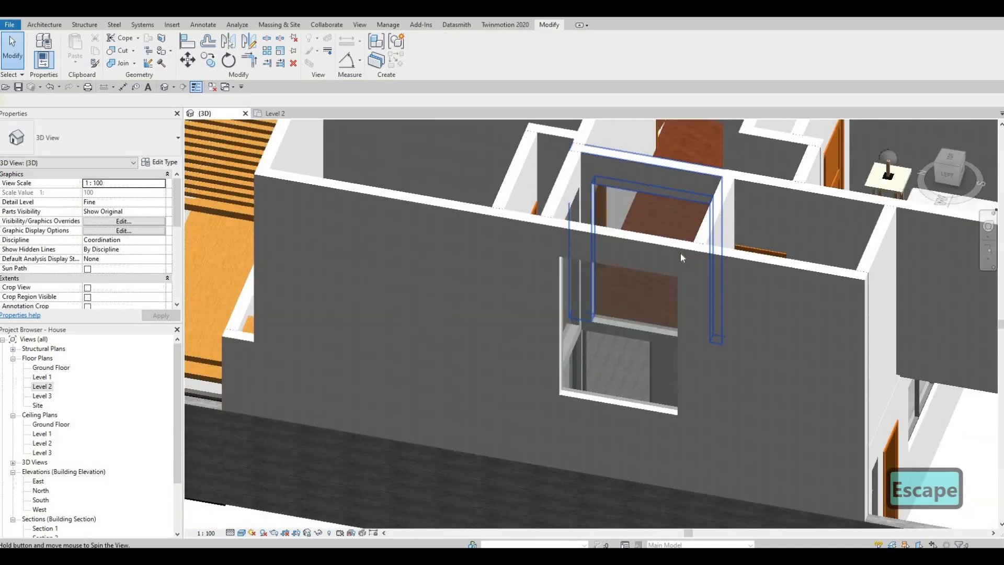
key("Escape")
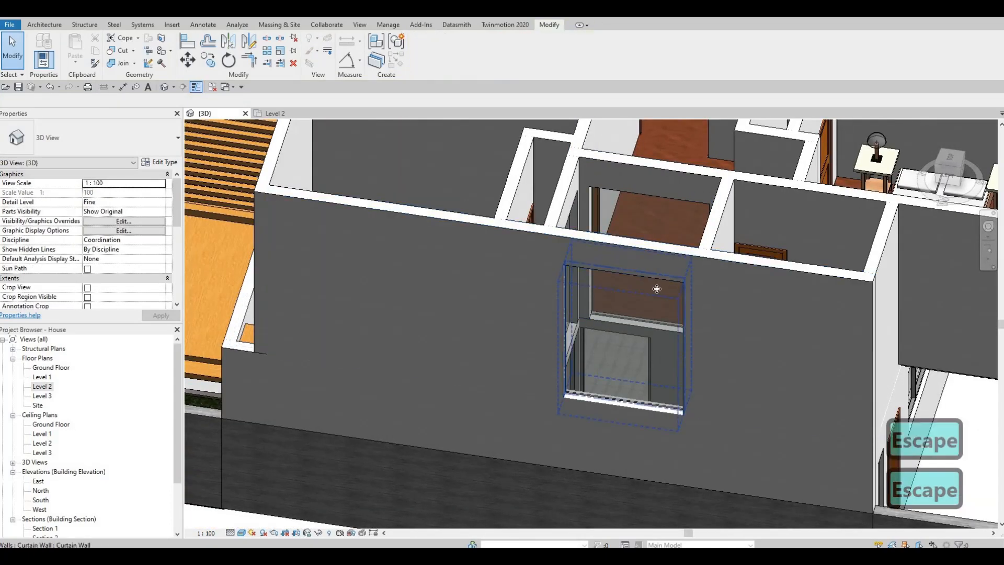
Delete the curtain wall in the west exterior wall of the empty space and switch to the Level 2 floor plan
left_click(661, 286)
key("Delete")
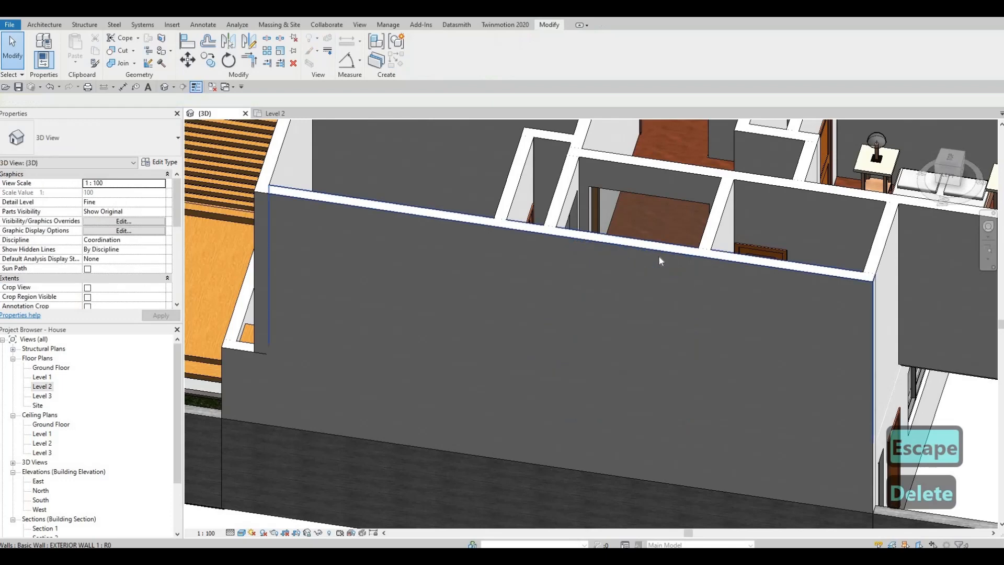
double_click(42, 387)
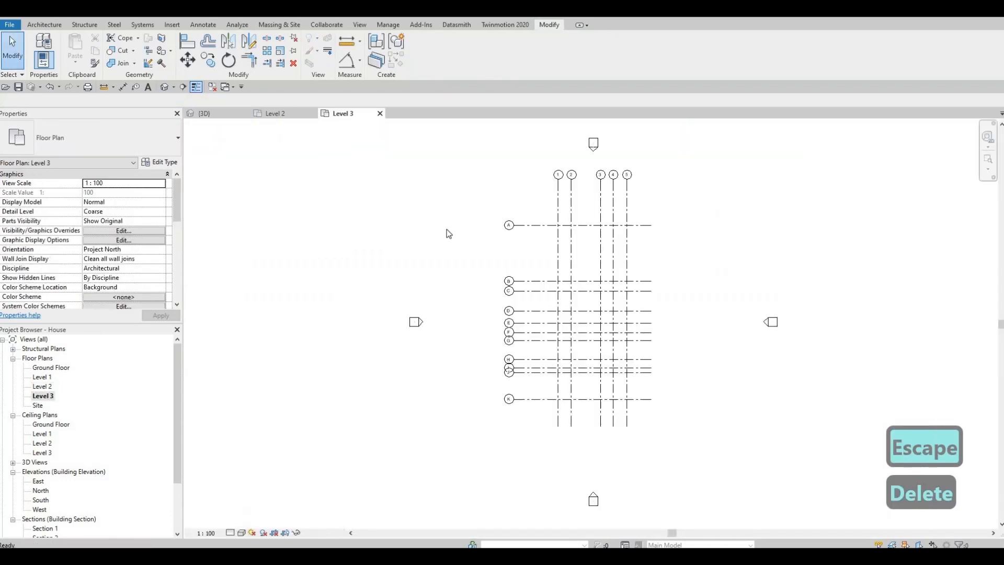
left_click(379, 113)
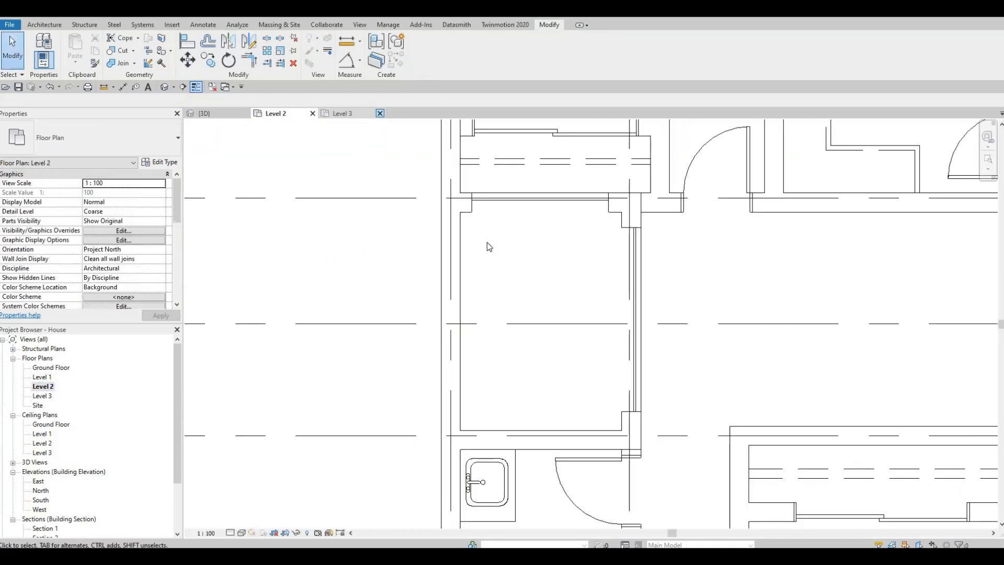
Split the west exterior wall alongside the empty space, between its north and south walls
key("Escape")
key("Escape")
key("s")
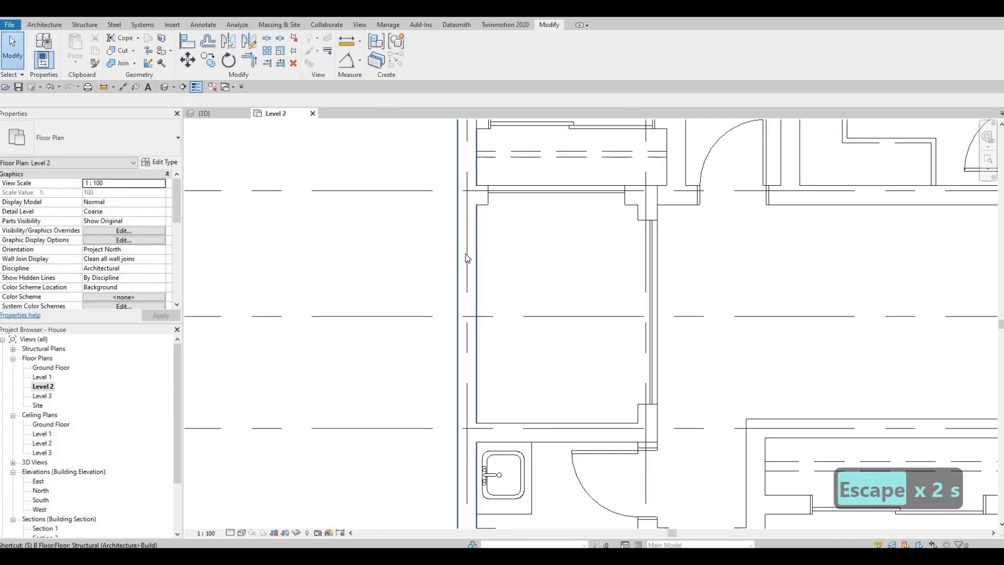
key("l")
key("l")
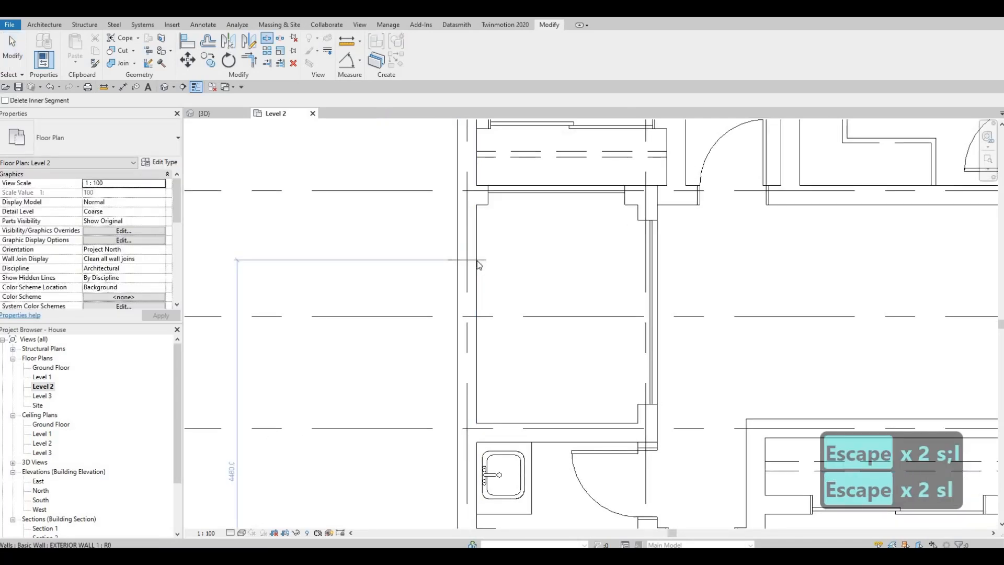
key("Escape")
key("Escape")
key("Escape")
Trim both segments of the split west wall to the north and south walls of the empty space, and check the opening in 3D
key("t")
key("r")
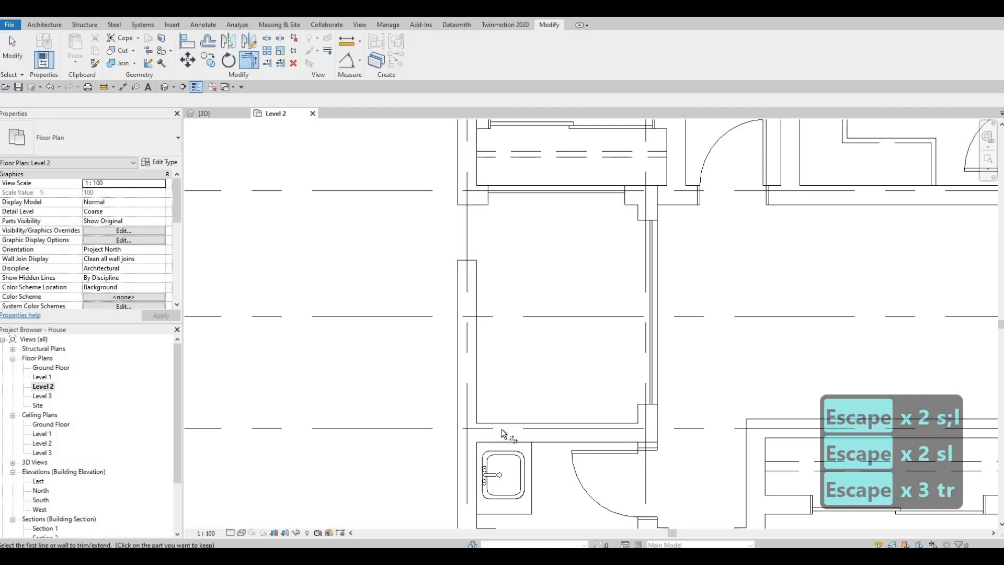
left_click(466, 435)
left_click(471, 384)
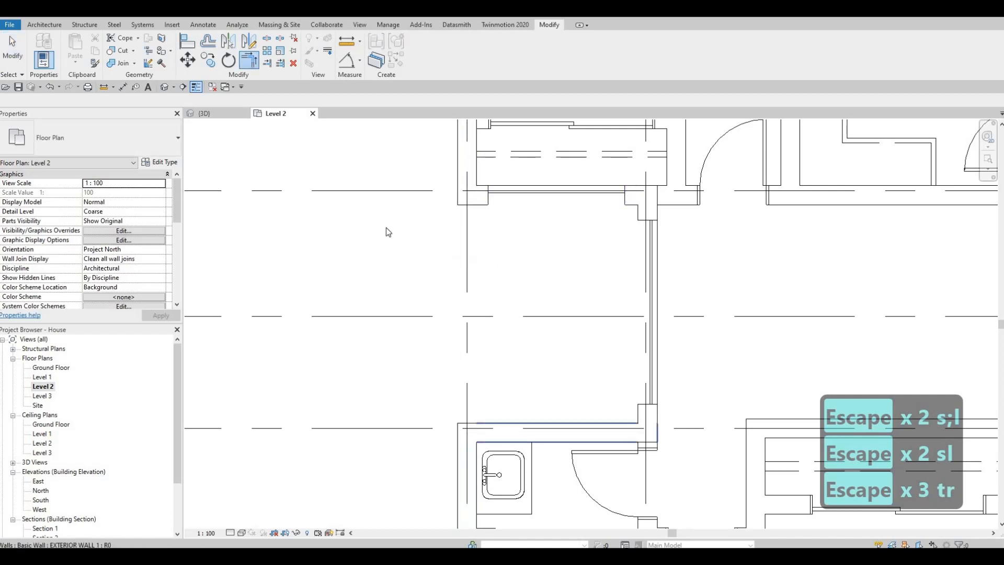
key("Escape")
key("Escape")
key("Escape")
left_click(220, 114)
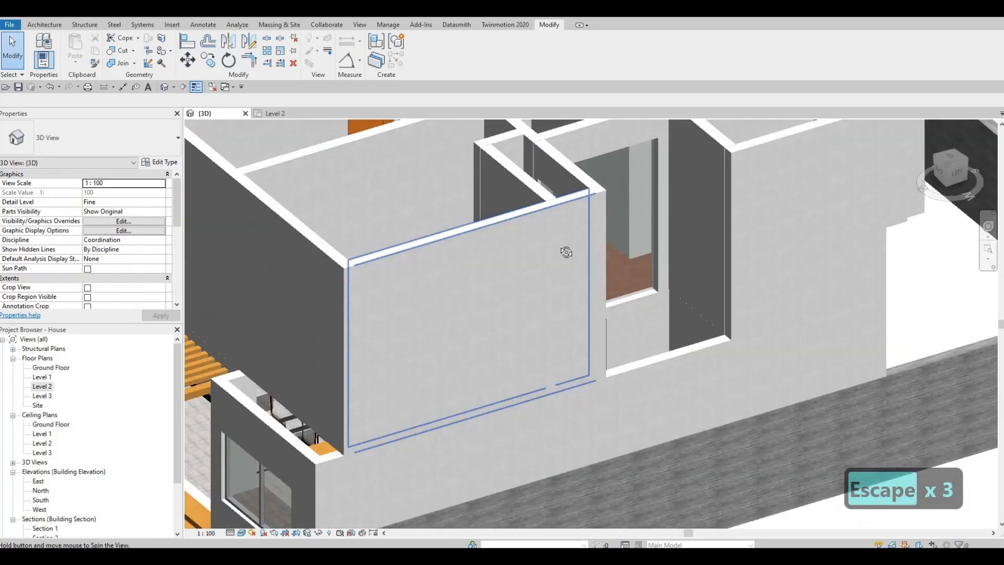
middle_click_drag(566, 252, 536, 463, "shift")
scroll(485, 417, "down", 2)
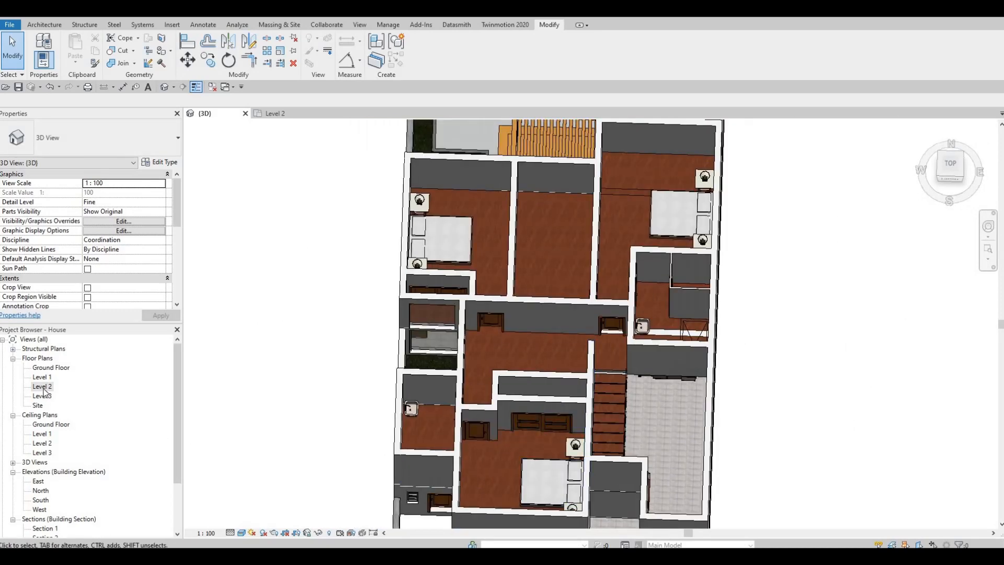
Start a roof by footprint in the Level 2 floor plan and duplicate the Generic Roof - 300mm type as ROOF 1
middle_click_drag(722, 411, 567, 362)
scroll(567, 362, "down", 4)
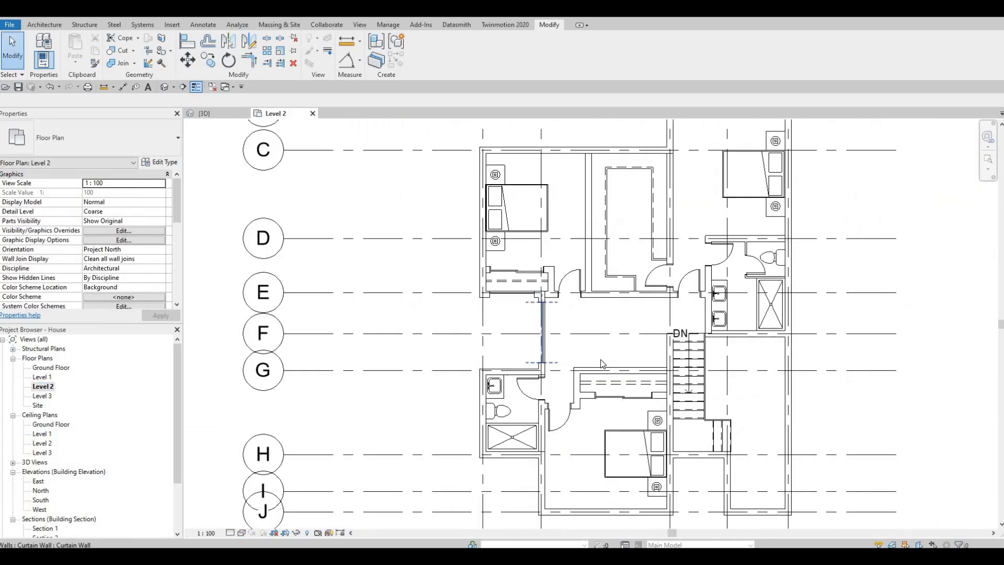
middle_click_drag(654, 403, 563, 378)
scroll(563, 377, "down", 3)
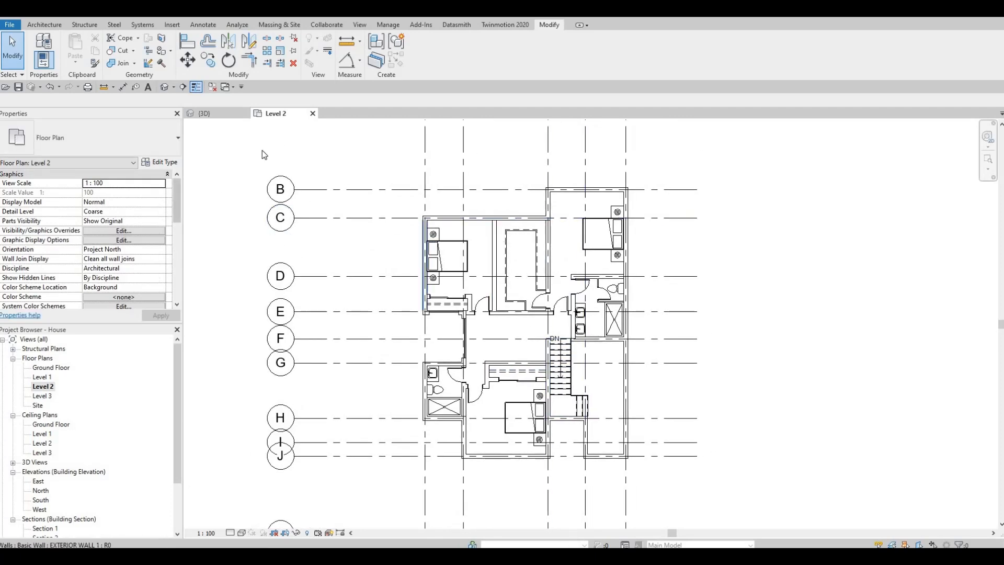
scroll(398, 272, "down", 2)
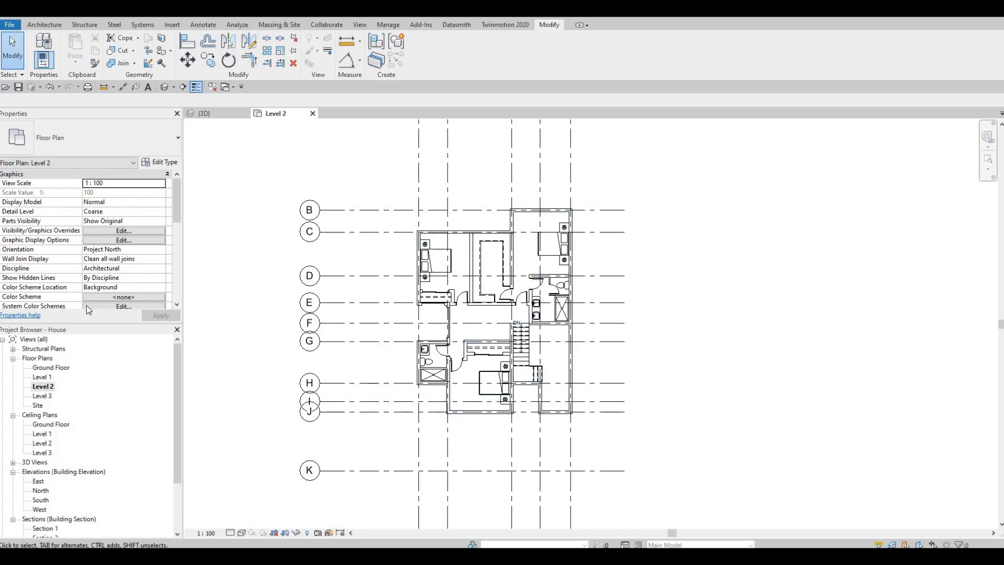
left_click(45, 24)
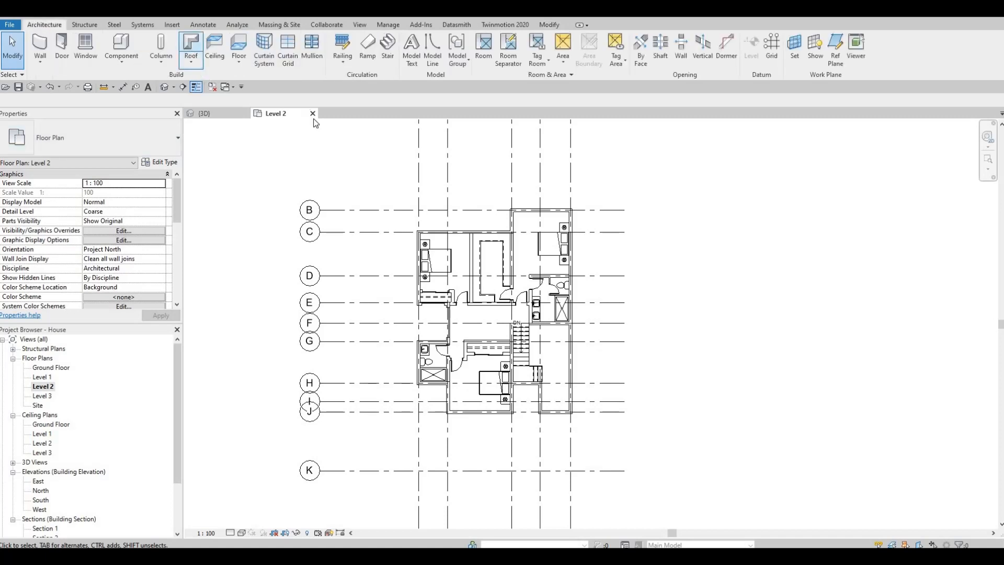
left_click(166, 162)
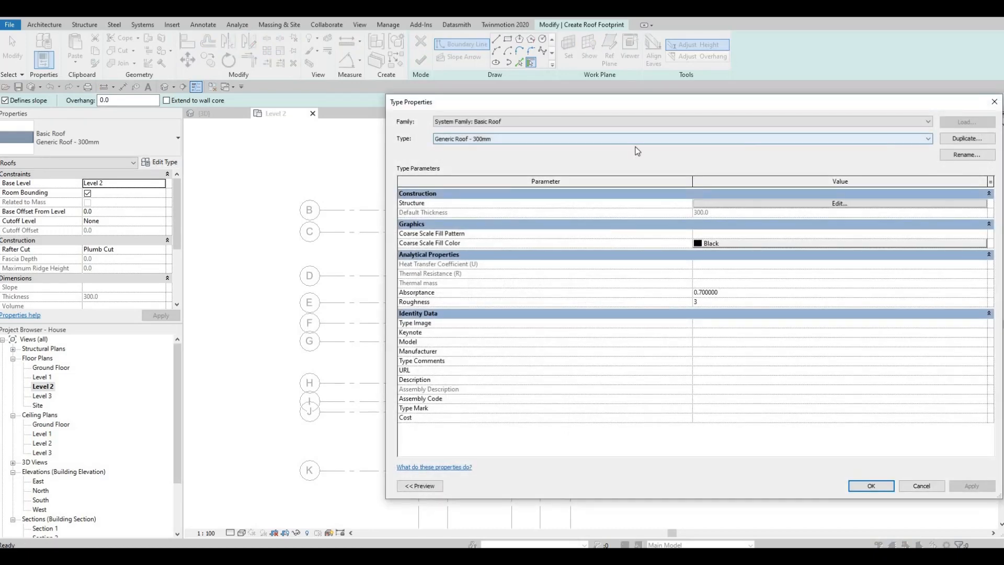
left_click(952, 139)
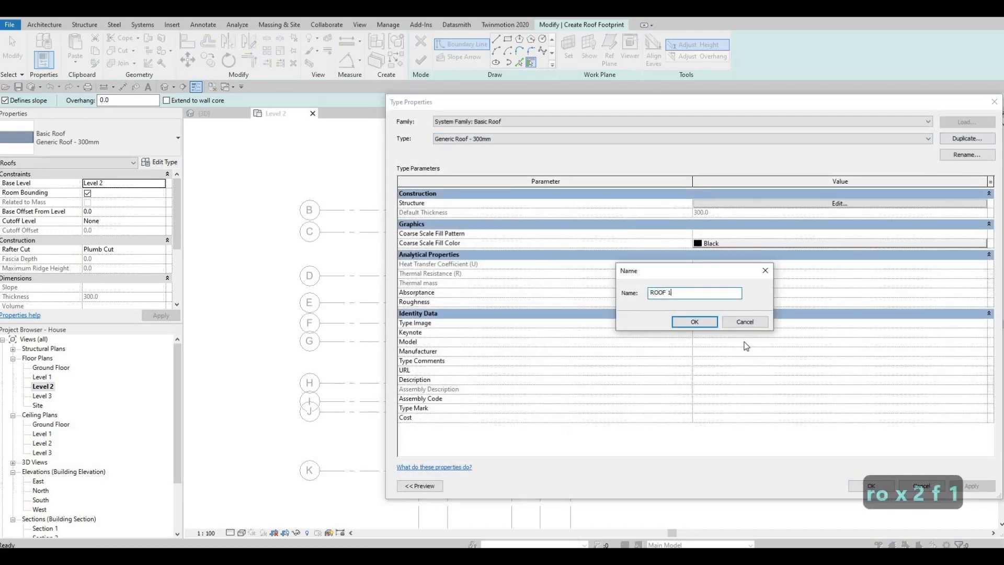
key("Return")
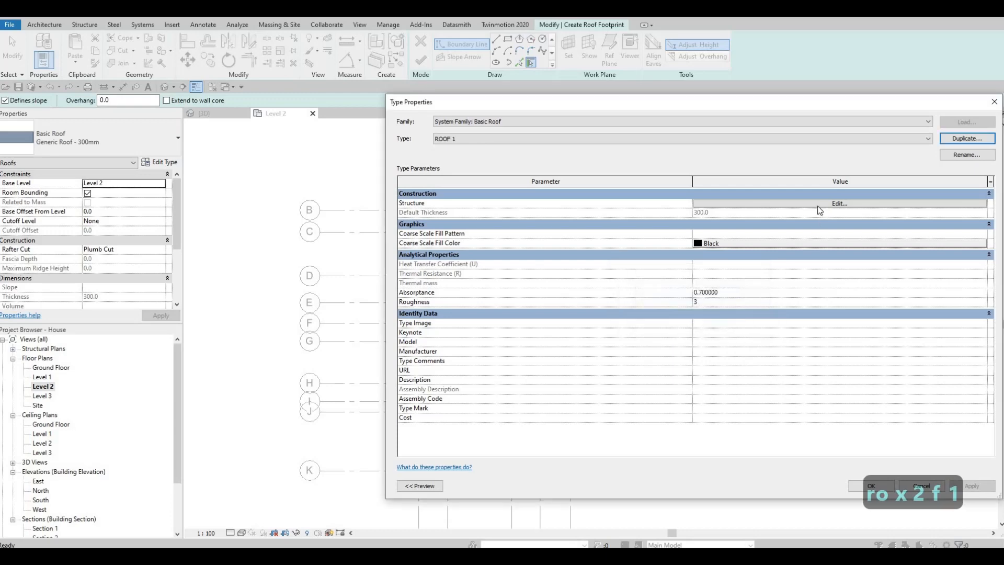
Set the ROOF 1 structure layer to 200 mm thickness and assign it a duplicate of the Gypsum Wall Board(1) material
left_click(732, 204)
type("200")
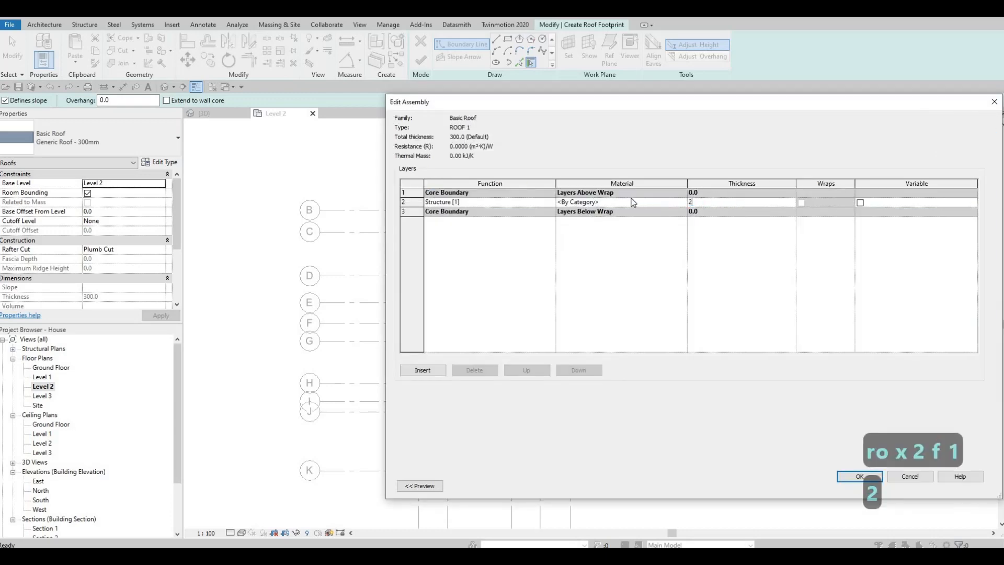
left_click(684, 205)
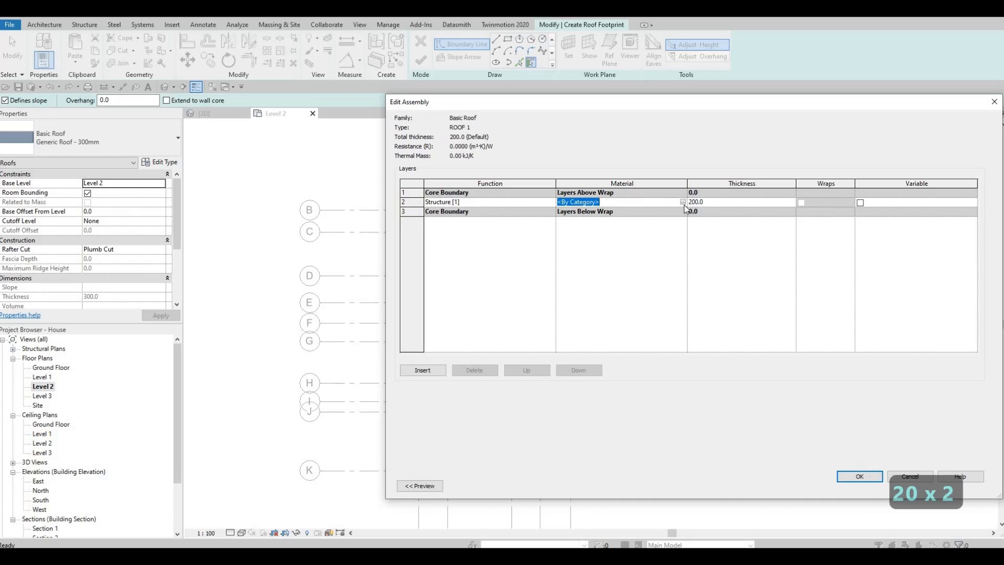
left_click(683, 202)
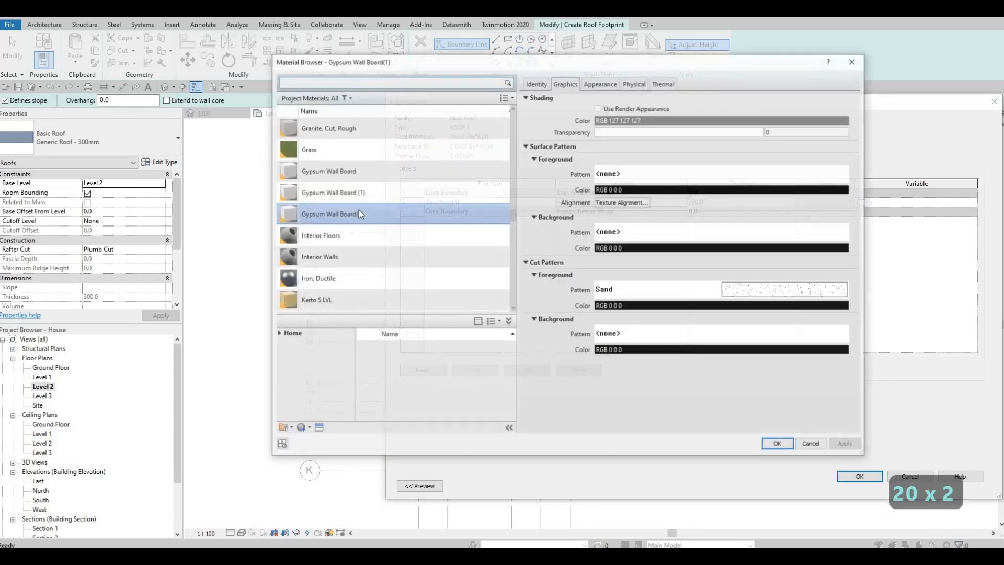
left_click(308, 428)
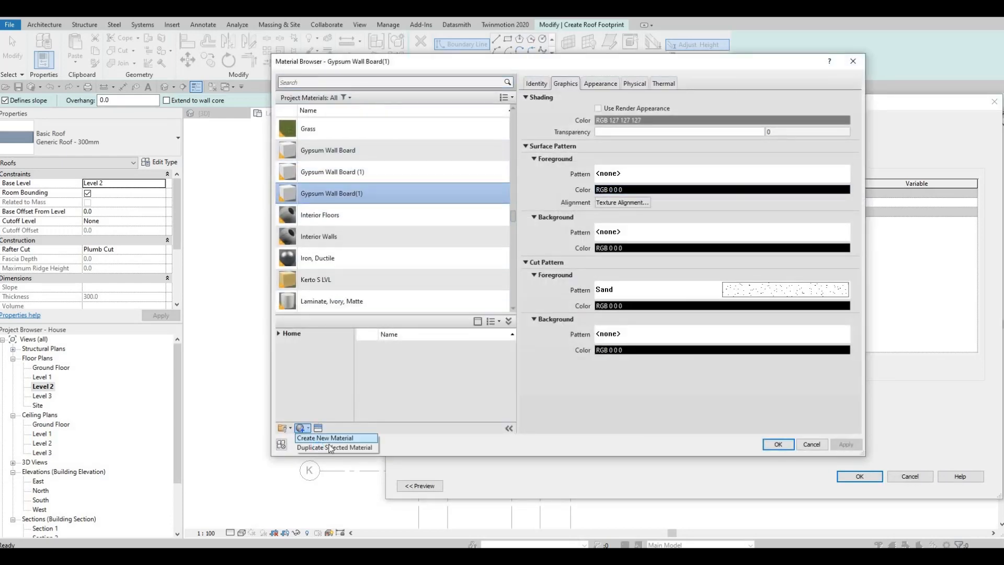
key("Return")
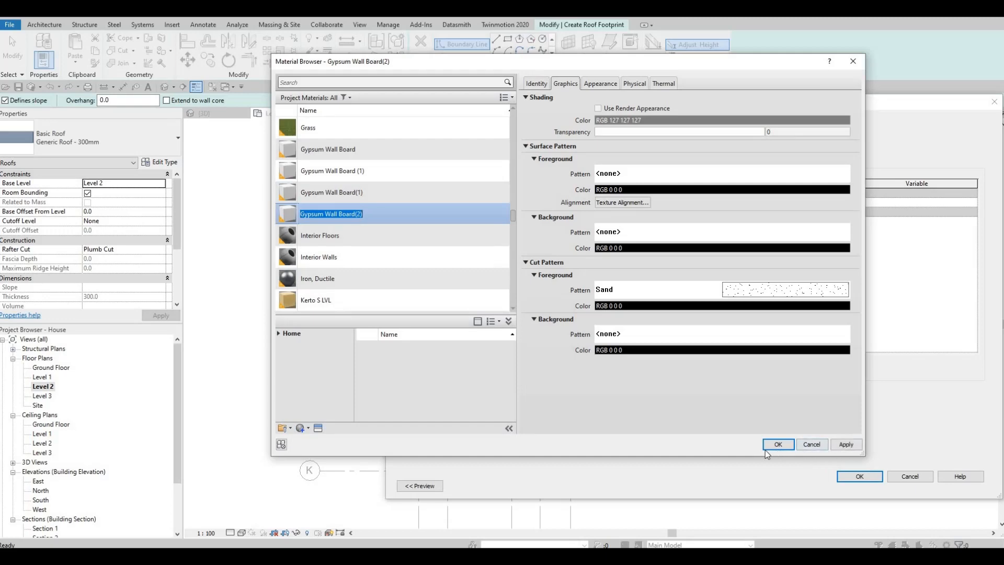
left_click(778, 443)
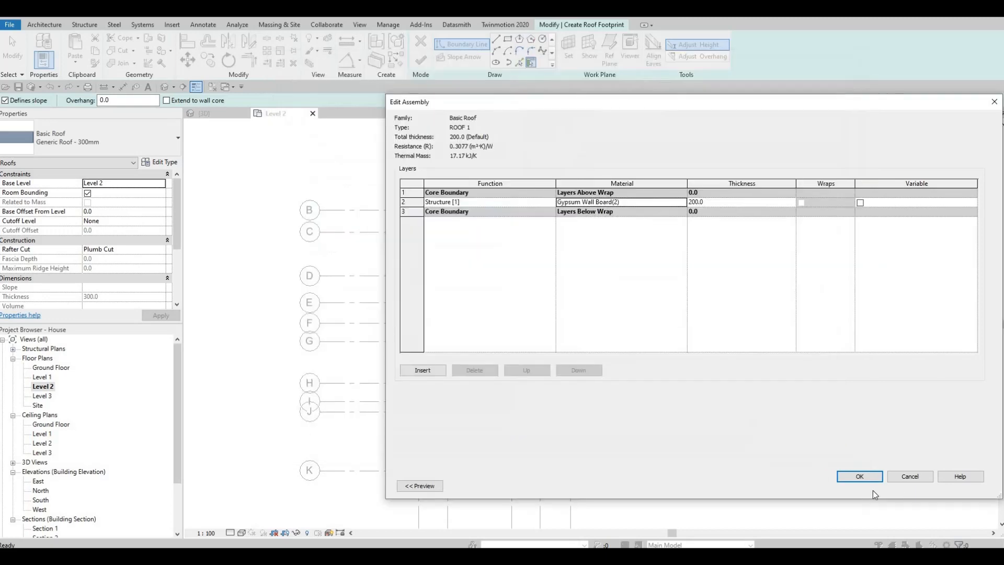
left_click(873, 477)
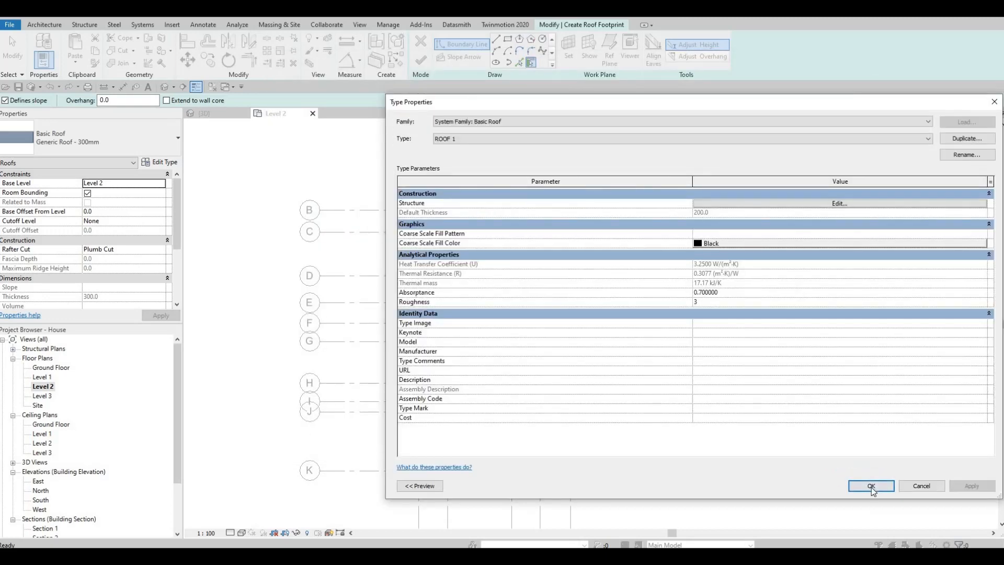
key("Return")
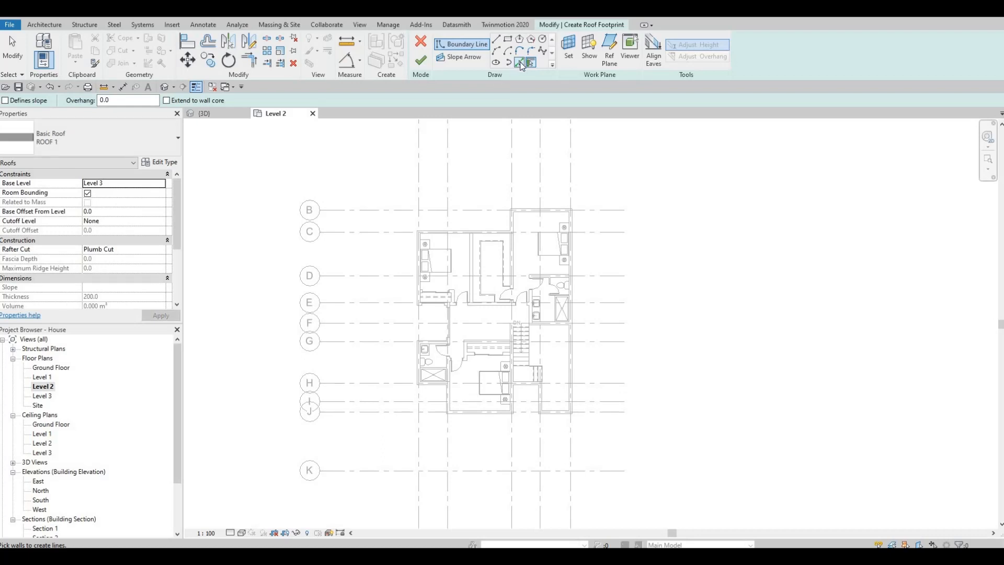
Pick the inner faces of the exterior walls around the two north bedrooms as roof boundary lines, down to the empty space's north wall
key("p")
key("l")
scroll(550, 240, "up", 2)
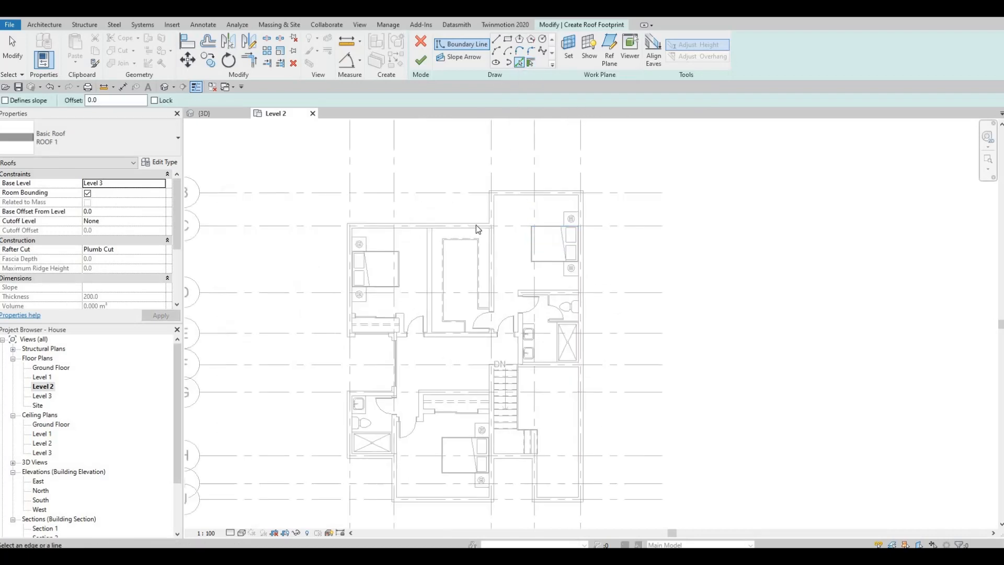
scroll(493, 209, "up", 2)
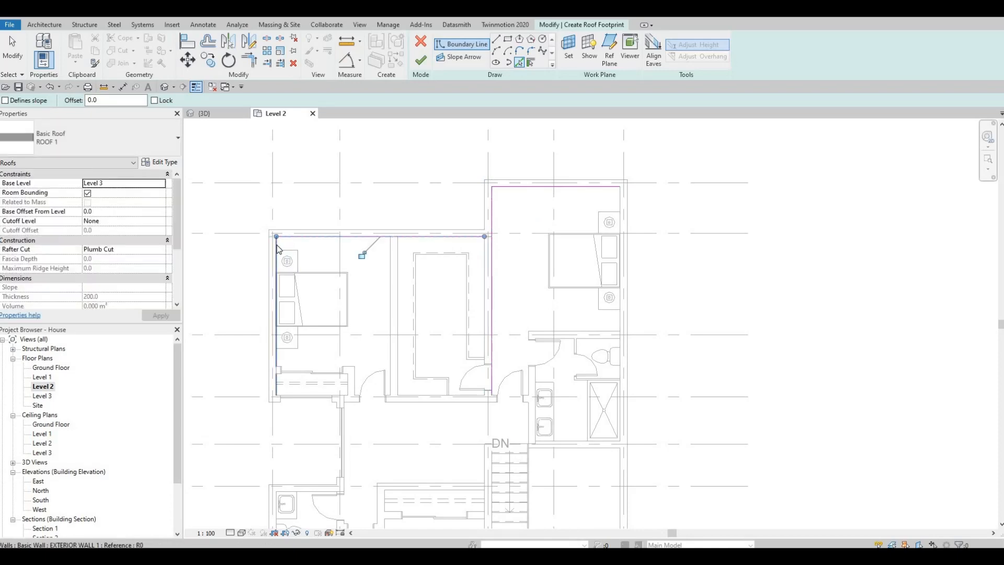
scroll(355, 283, "up", 4)
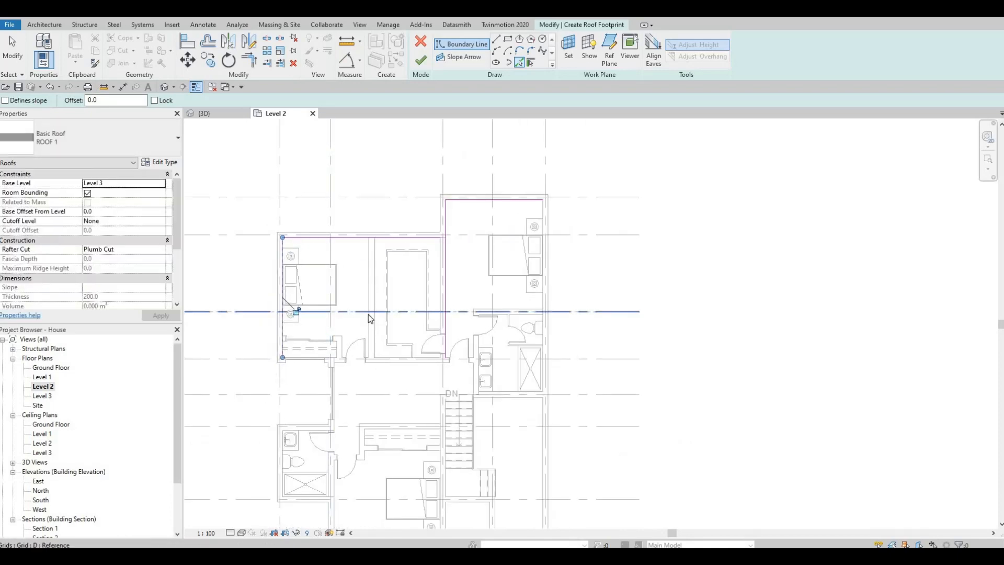
left_click(344, 311)
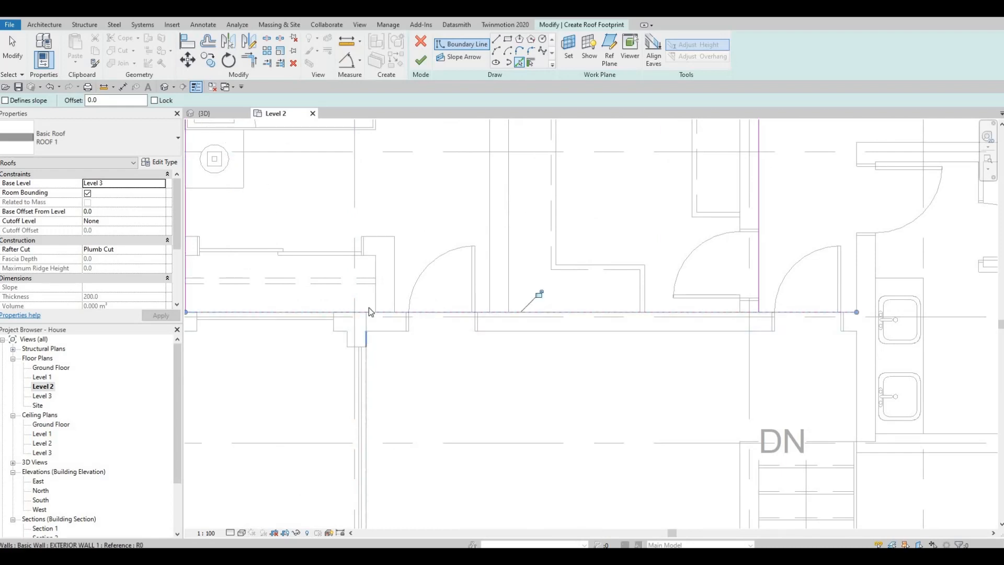
Pick the wall face east of the empty space and the inner faces of the west bathroom's exterior walls as roof boundary lines
left_click(366, 336)
scroll(371, 304, "down", 3)
middle_click_drag(321, 418, 397, 318)
scroll(399, 321, "up", 4)
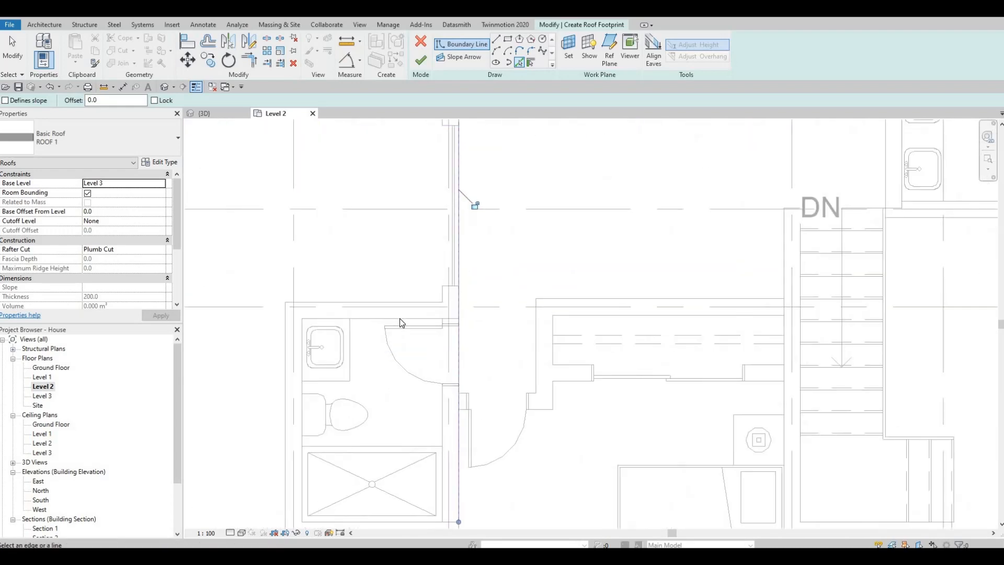
middle_click_drag(313, 338, 350, 276)
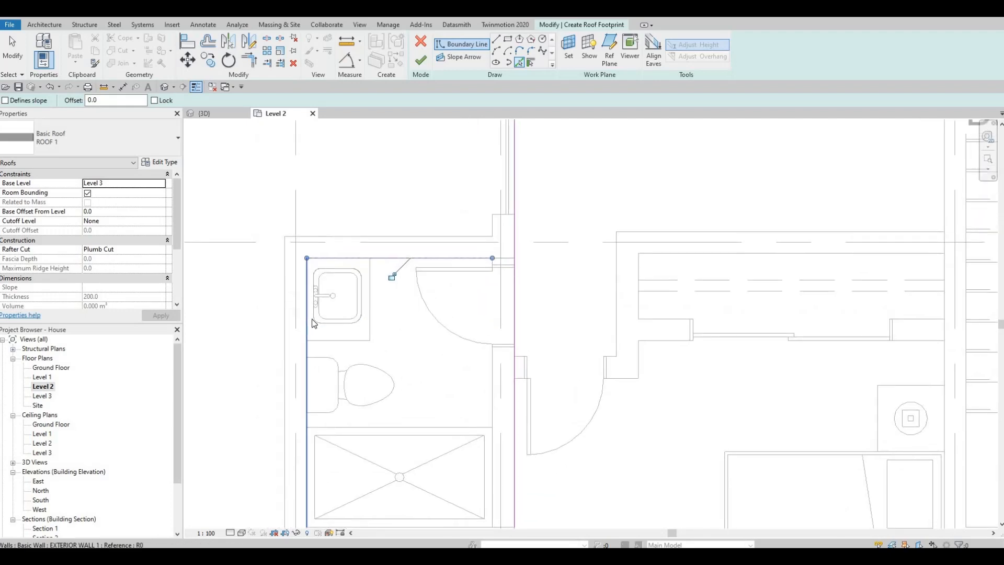
scroll(439, 337, "down", 3)
middle_click_drag(415, 359, 446, 292)
left_click(399, 344)
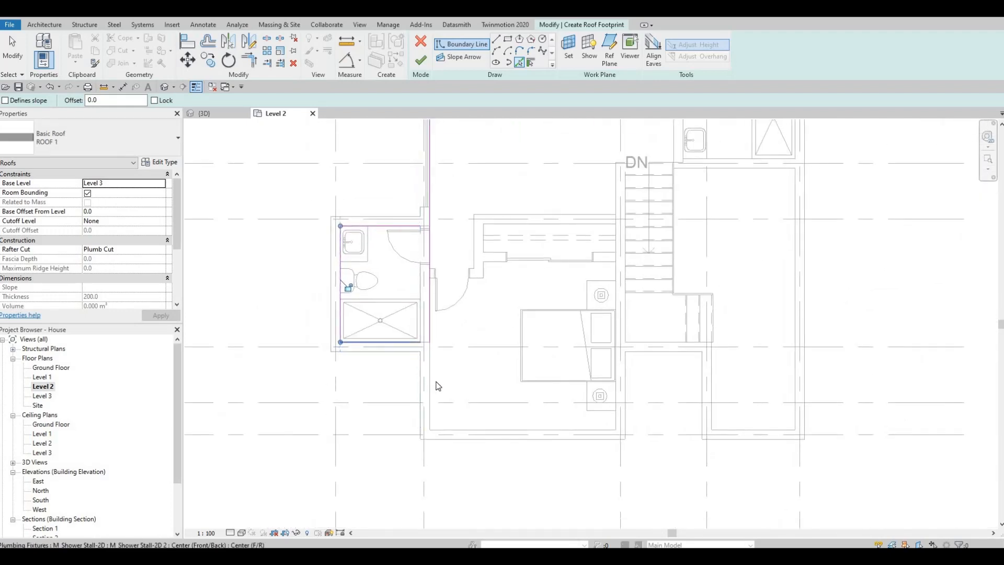
Pick the inner wall faces around the south bedroom, the stair landing and the southeast wing, plus the long east wall, as roof boundary lines
left_click(491, 430)
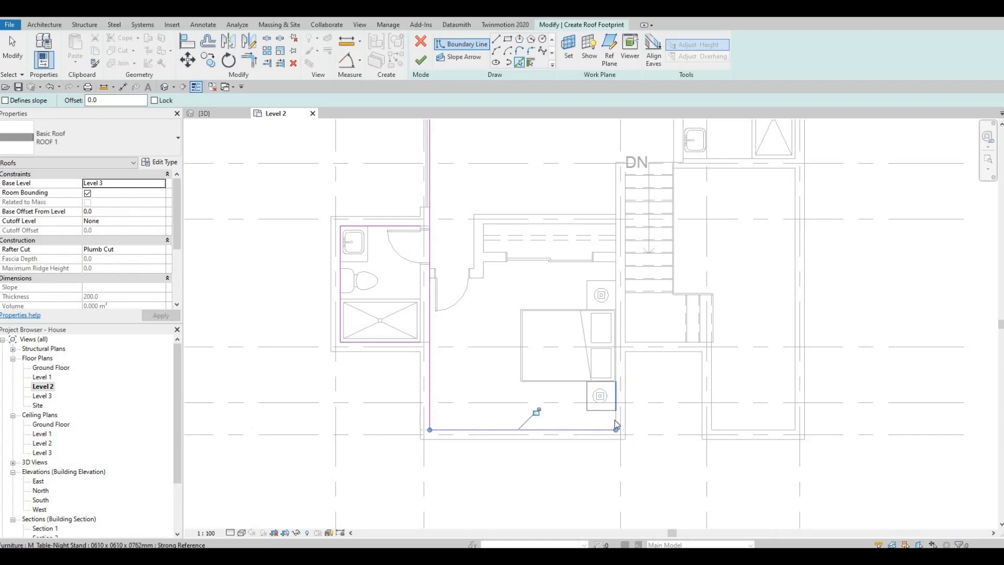
left_click(655, 345)
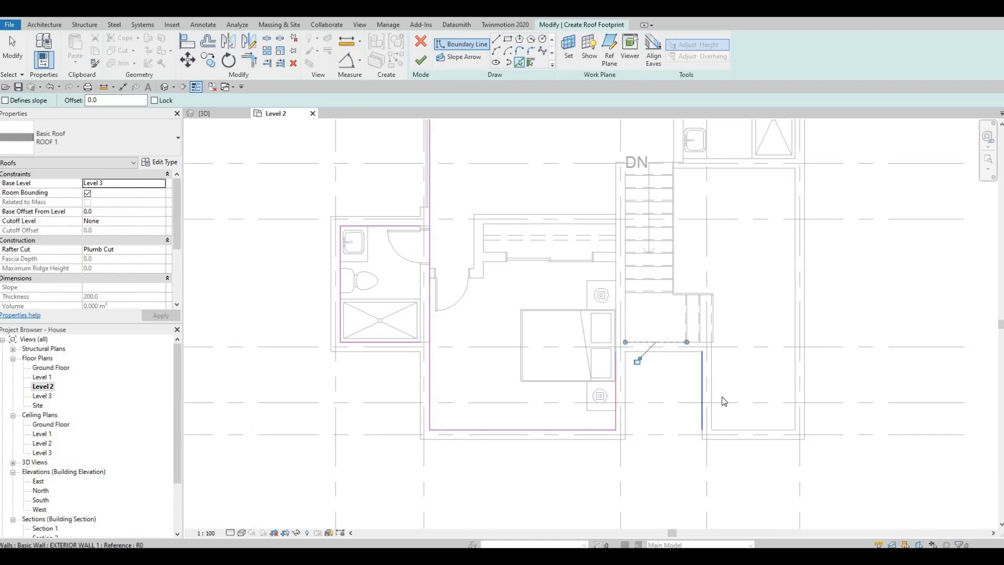
left_click(755, 431)
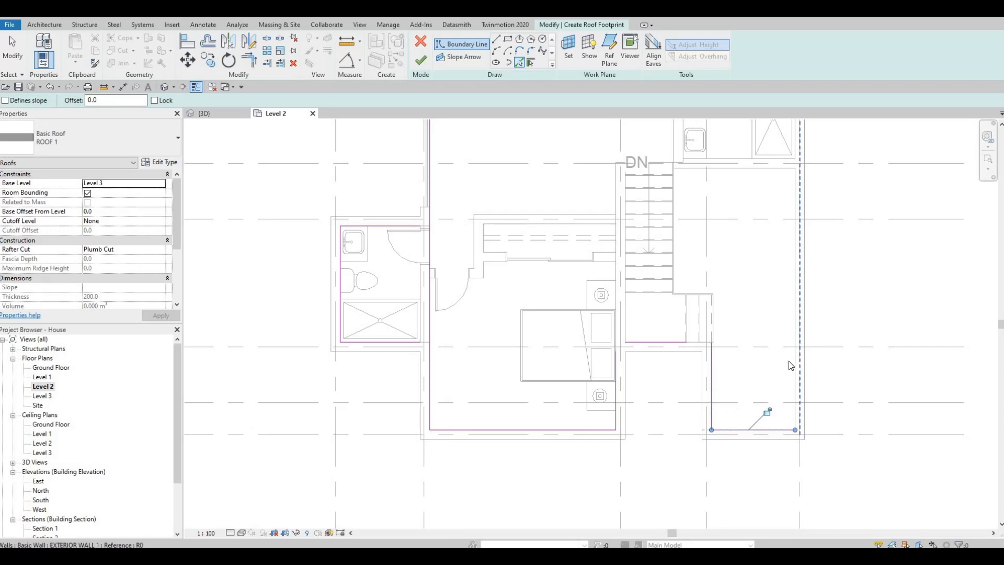
left_click(792, 366)
scroll(634, 394, "down", 3)
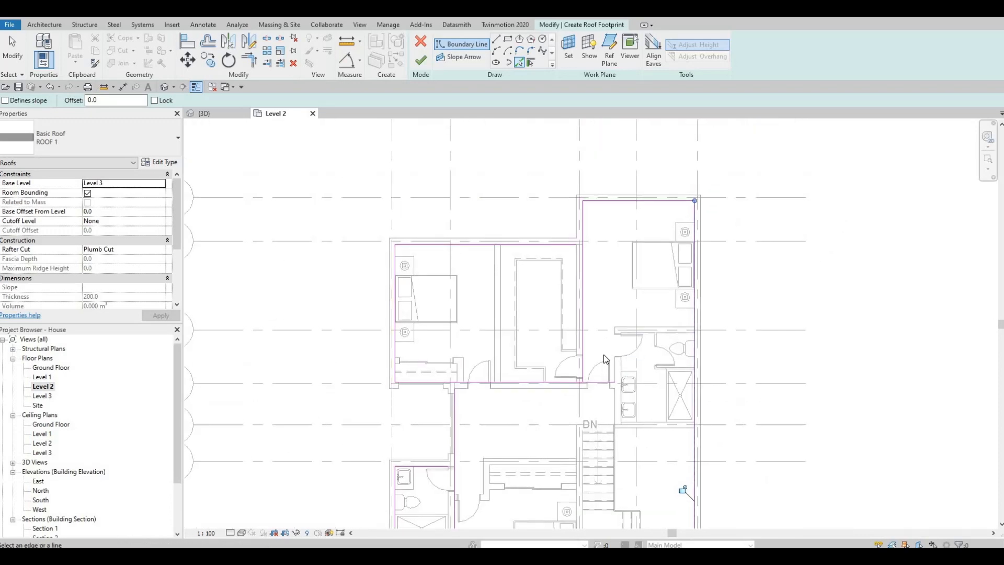
Trim the roof boundary lines into corners at the empty space's northeast corner, unjoining the conflicting elements, and between the two north bedrooms
scroll(602, 360, "down", 1)
key("Escape")
key("Escape")
key("Escape")
scroll(610, 364, "up", 2)
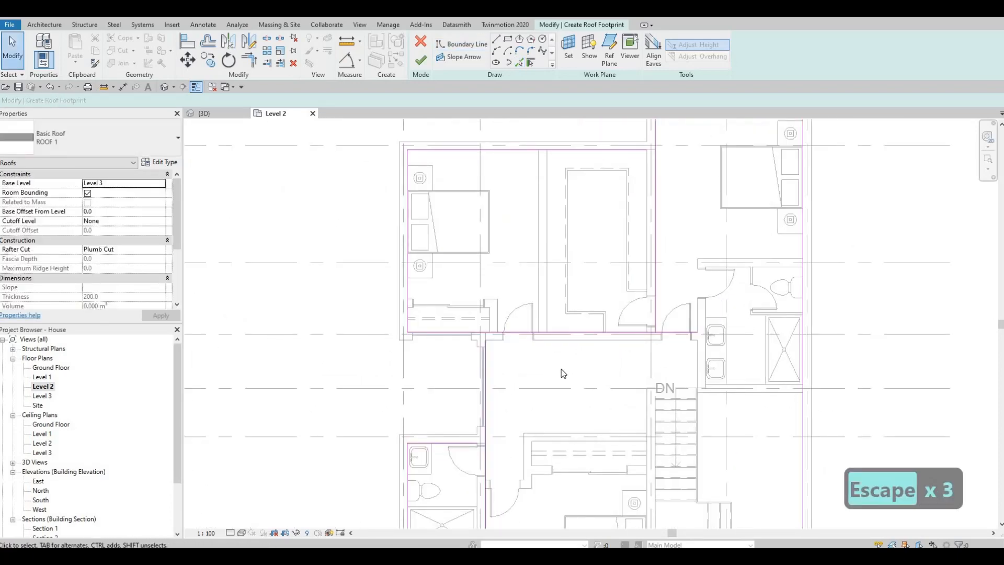
key("Escape")
key("t")
key("r")
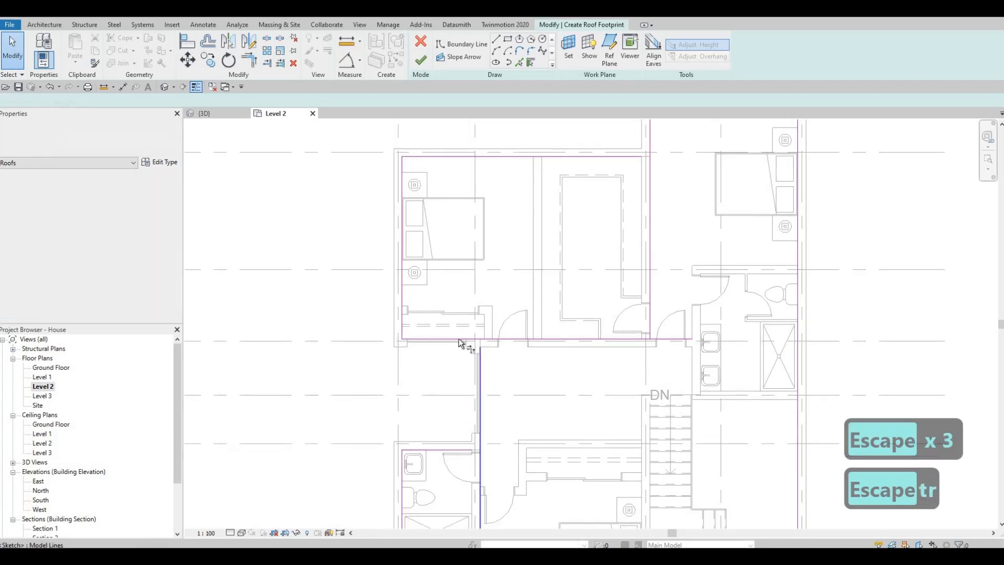
left_click(458, 340)
left_click(479, 359)
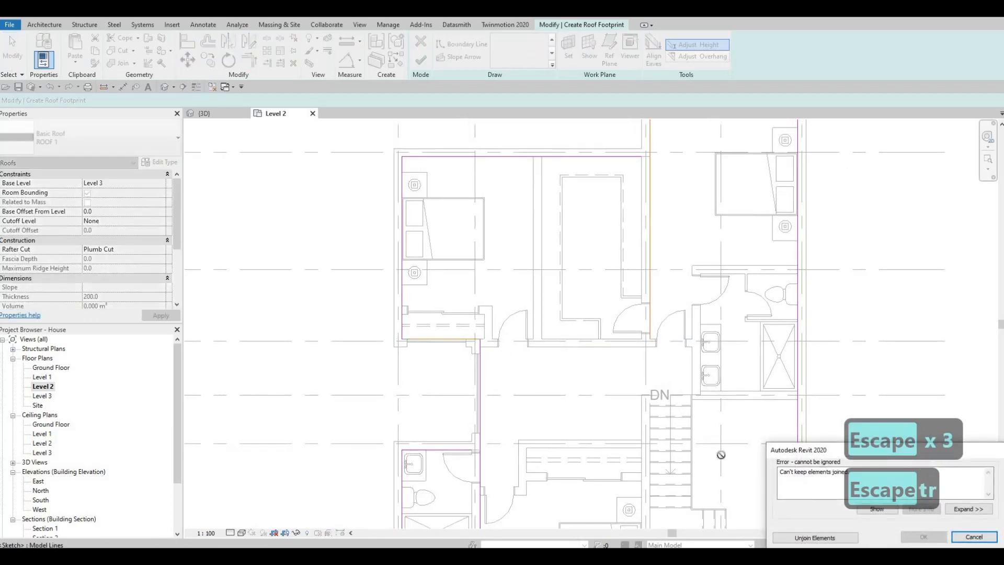
left_click(814, 537)
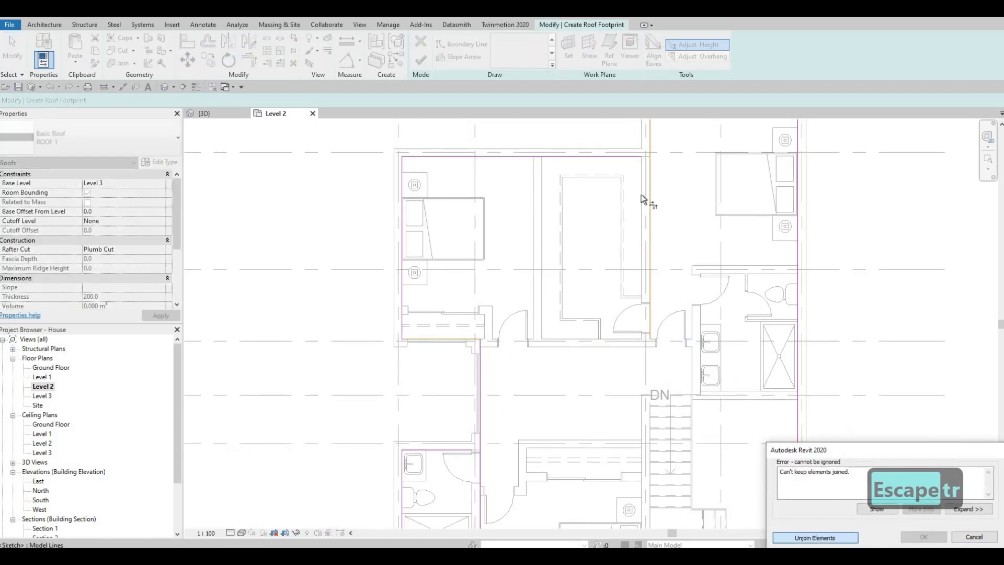
left_click(630, 157)
left_click(651, 146)
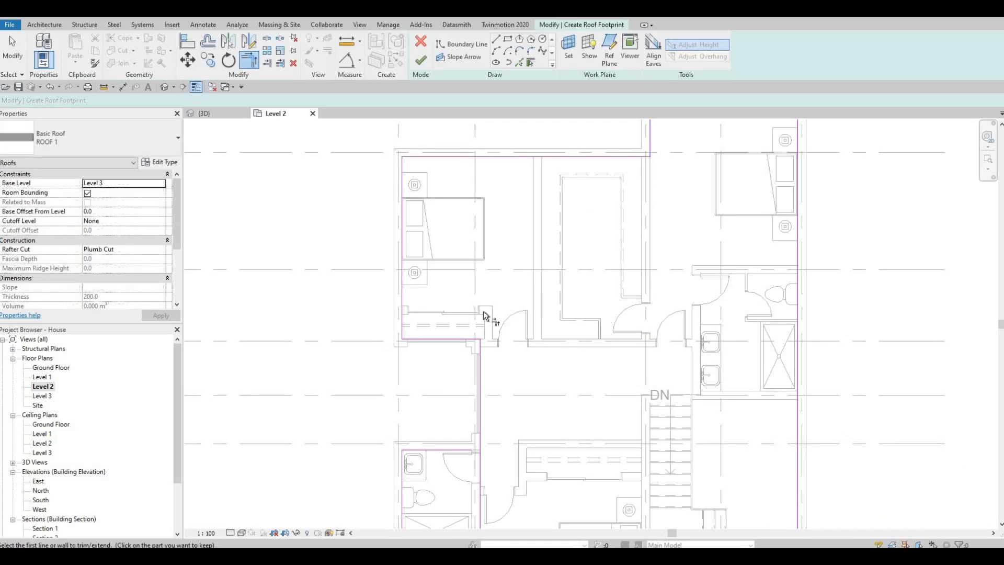
Trim the remaining roof boundary lines into closed corners at the west bathroom, the south bedroom and the recess below the stair landing
middle_click_drag(467, 459, 482, 286)
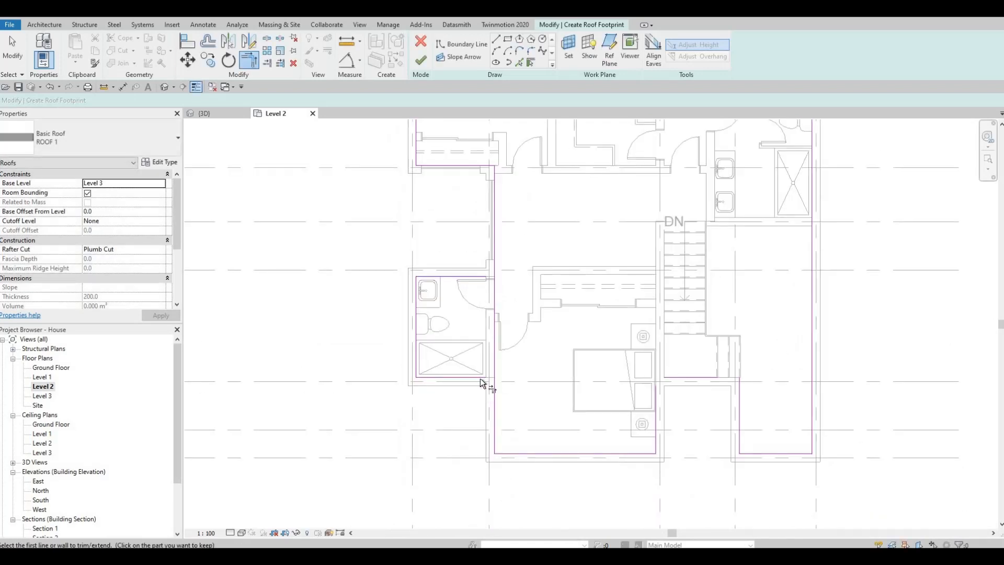
left_click(493, 388)
left_click(487, 268)
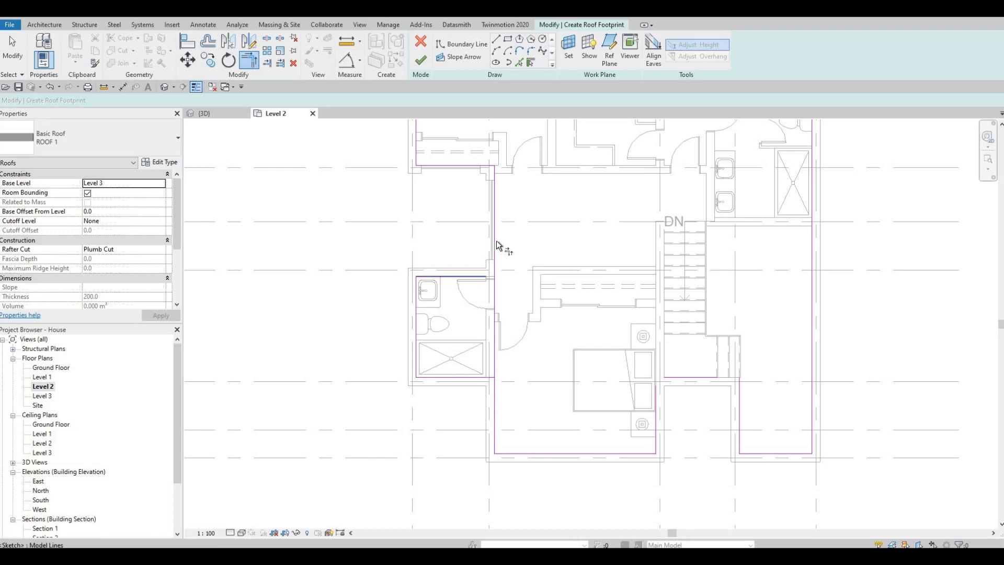
middle_click_drag(684, 383, 638, 385)
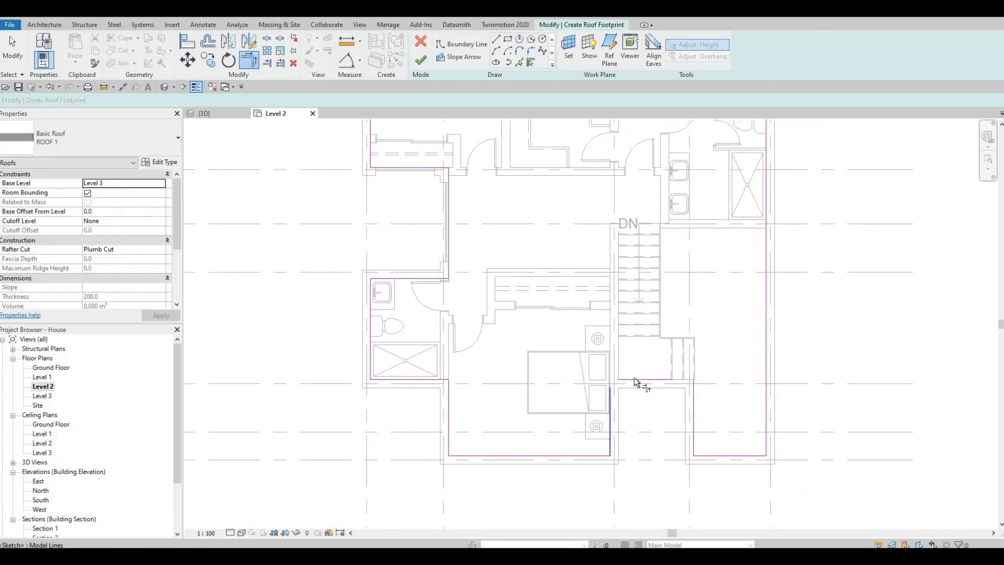
left_click(697, 402)
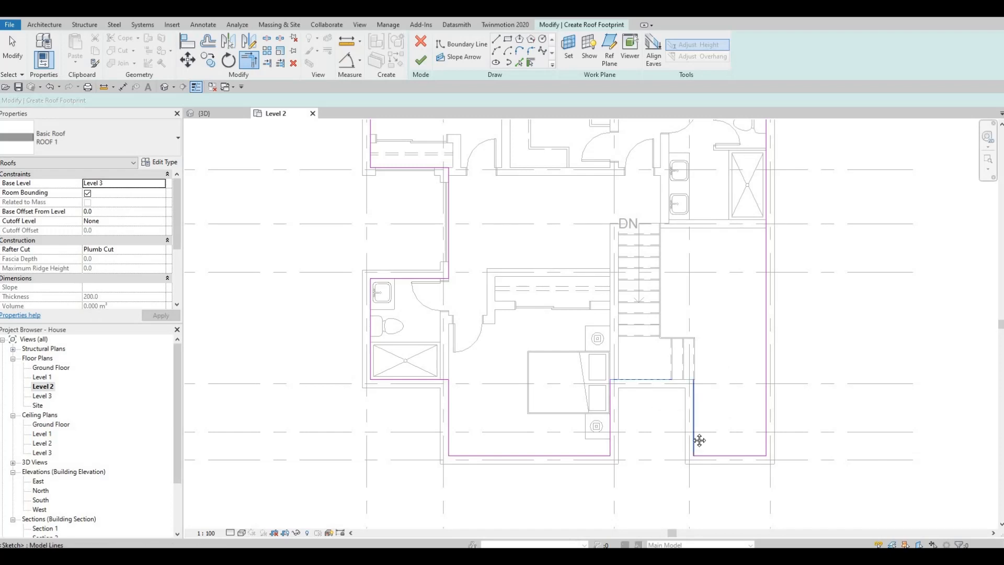
middle_click_drag(686, 377, 664, 453)
scroll(664, 453, "down", 2)
middle_click_drag(647, 207, 643, 273)
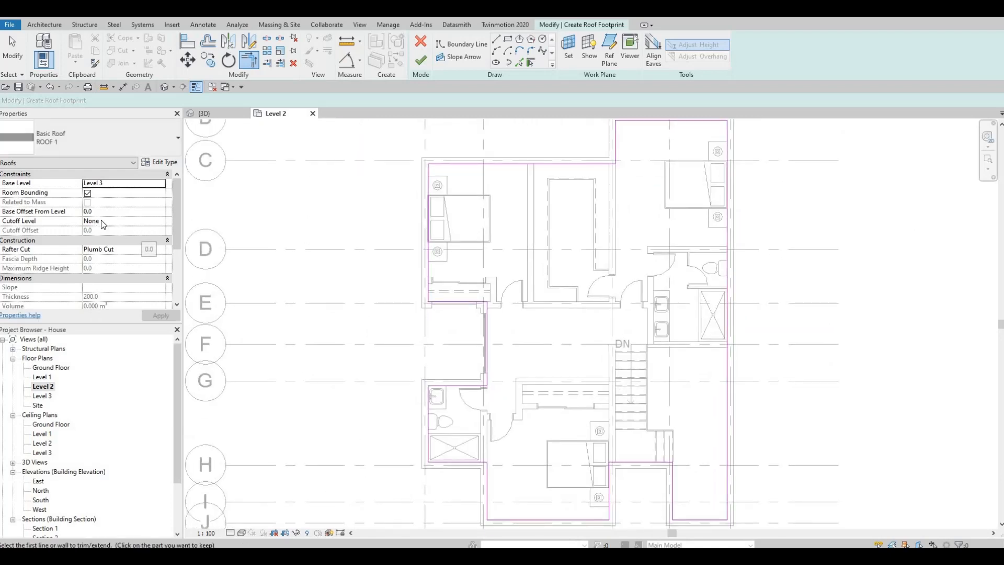
Finish the roof footprint sketch and check the new roof in the 3D view
left_click(421, 62)
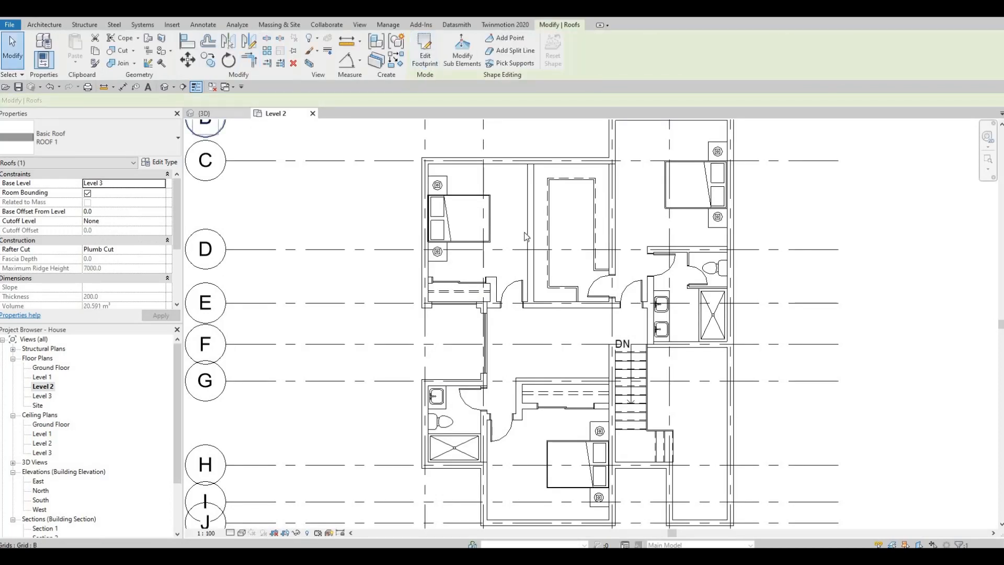
key("ctrl+Tab")
key("Escape")
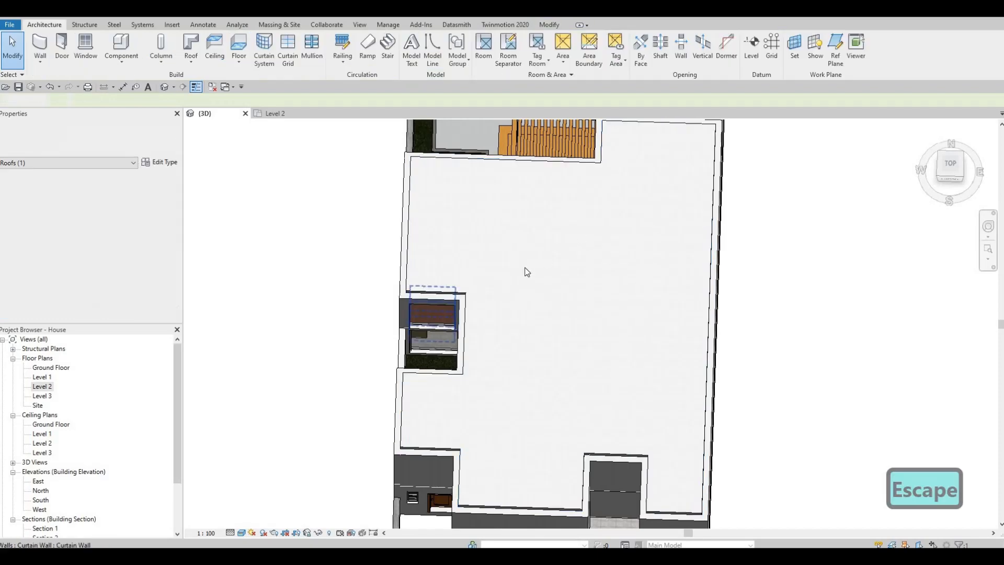
middle_click_drag(525, 272, 343, 257, "shift")
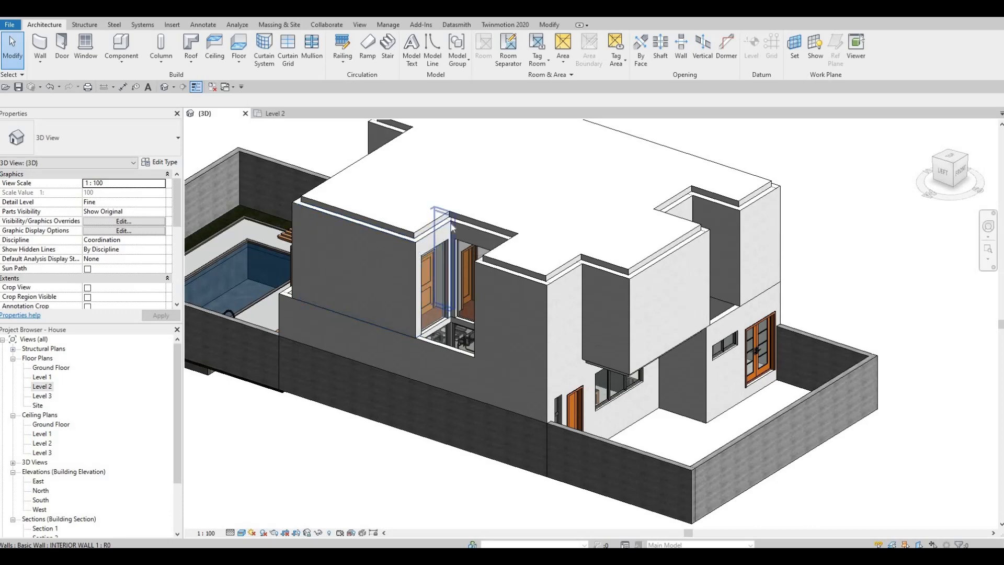
Select the whole chain of Level 2 exterior walls in 3D and set their top offset to 400
key("Tab")
left_click(361, 244)
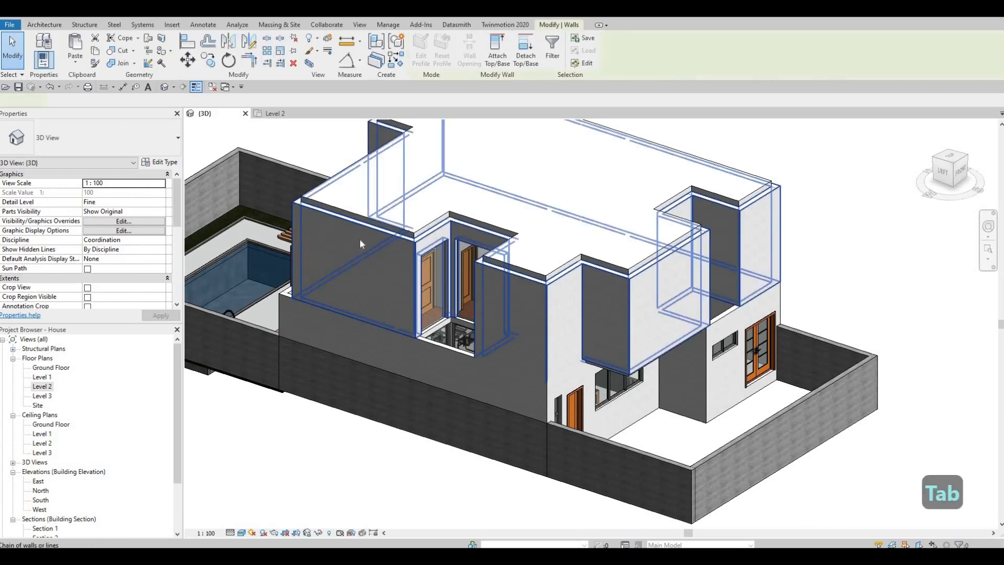
middle_click_drag(462, 229, 106, 252, "shift")
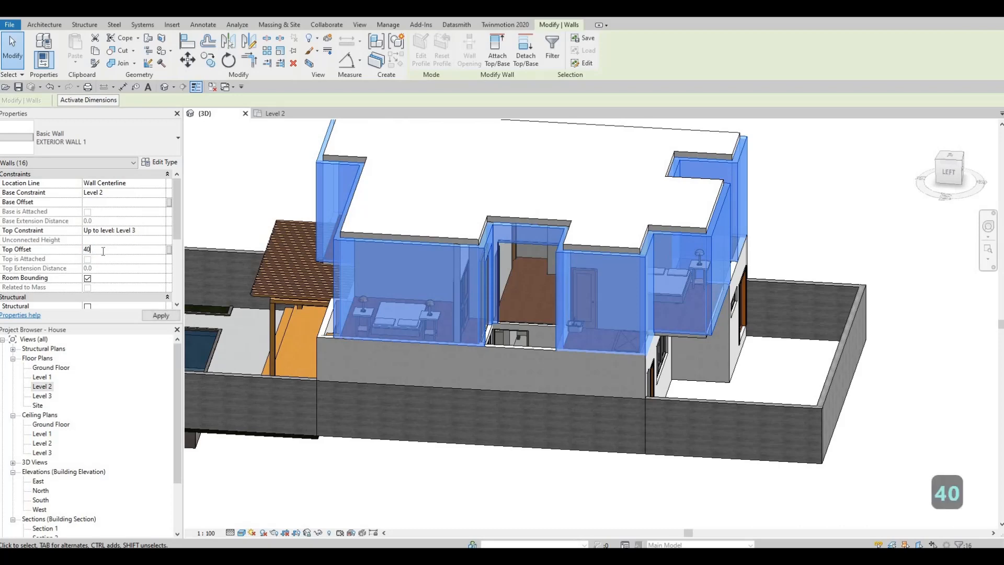
type("0")
left_click(155, 319)
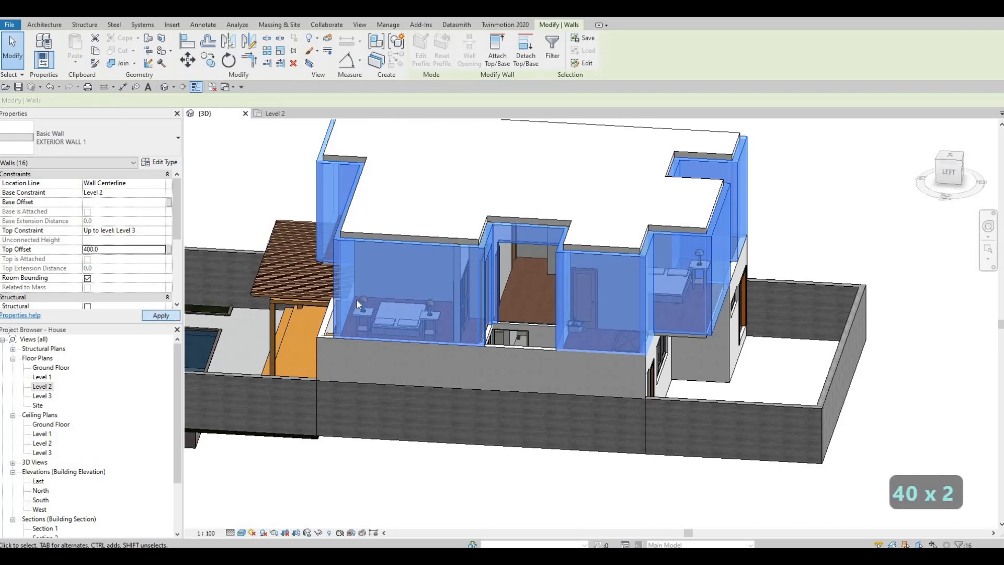
key("Escape")
key("Escape")
Inspect the raised wall corners in 3D and examine the walls around the stairs in the Level 2 floor plan
middle_click_drag(699, 212, 439, 308, "shift")
scroll(440, 309, "up", 5)
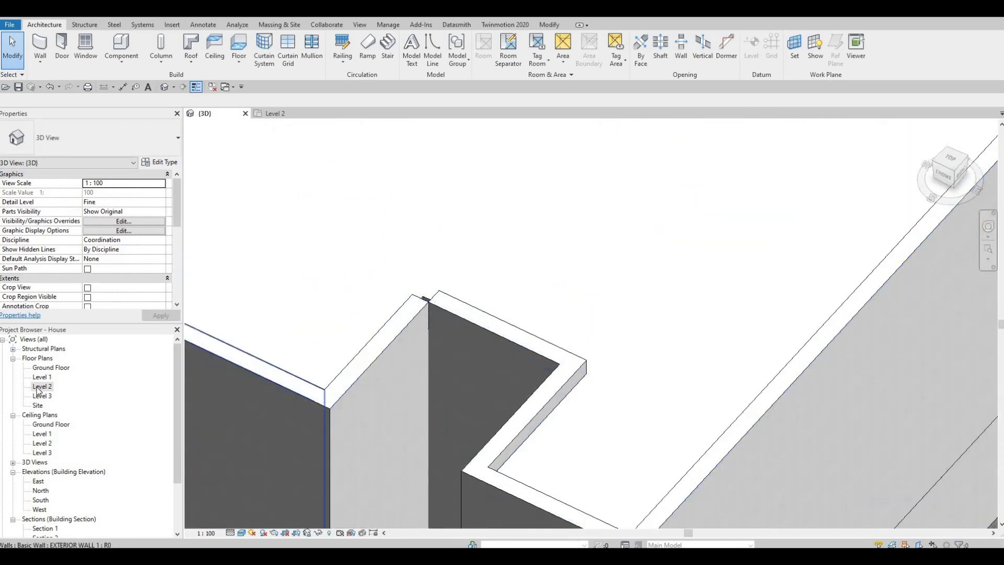
middle_click_drag(630, 481, 567, 397)
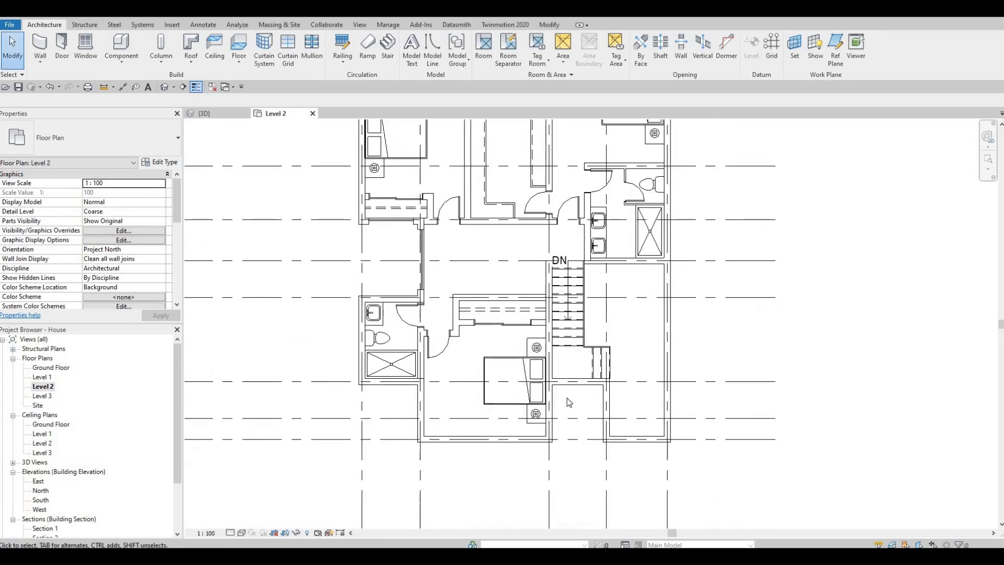
scroll(568, 390, "up", 2)
scroll(570, 387, "up", 1)
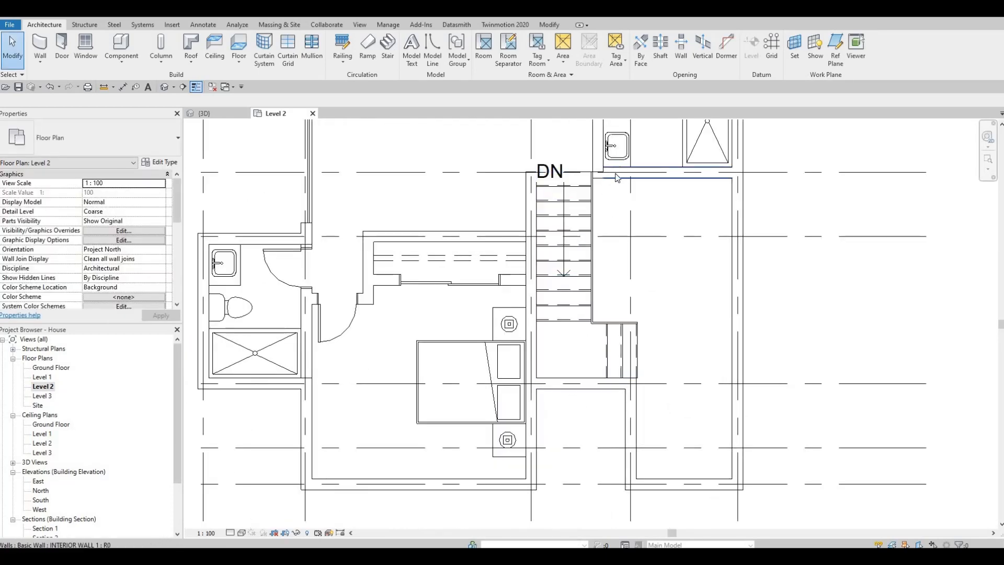
scroll(576, 214, "up", 2)
scroll(576, 212, "up", 1)
scroll(594, 228, "up", 1)
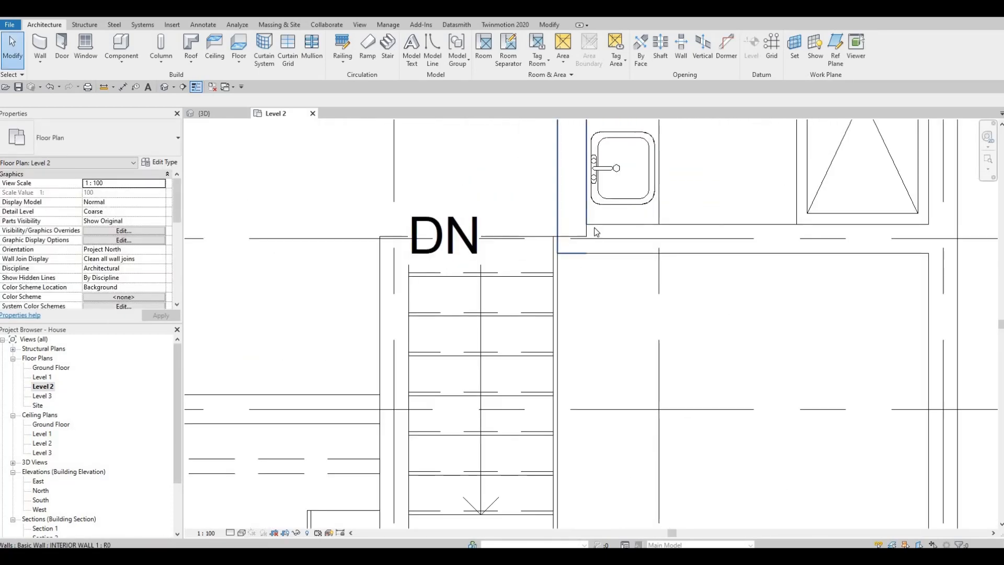
key("Escape")
key("Escape")
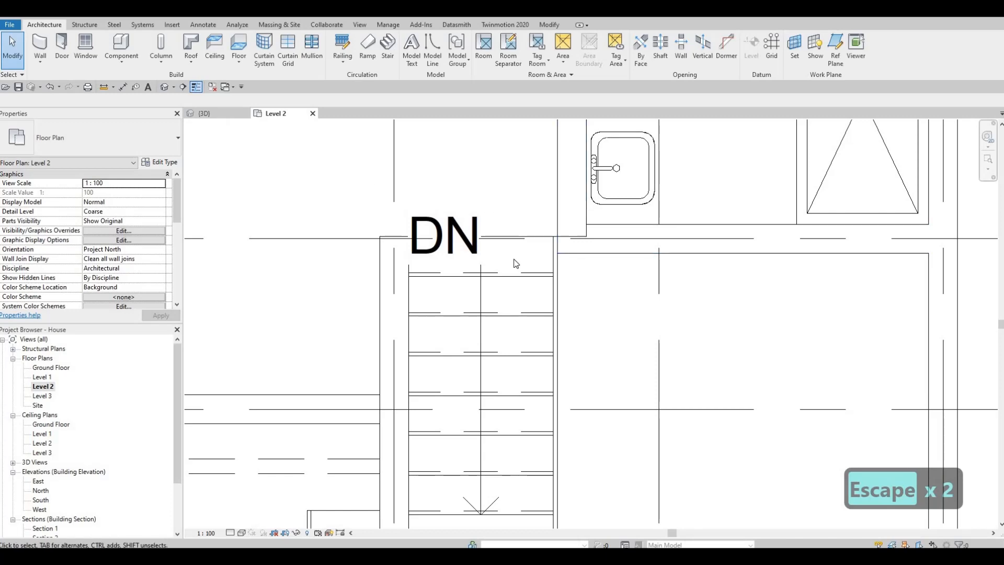
Select the raised wall segment beside the problem corner in 3D and examine its junction below the stair landing in the Level 2 plan
left_click(217, 113)
left_click(486, 320)
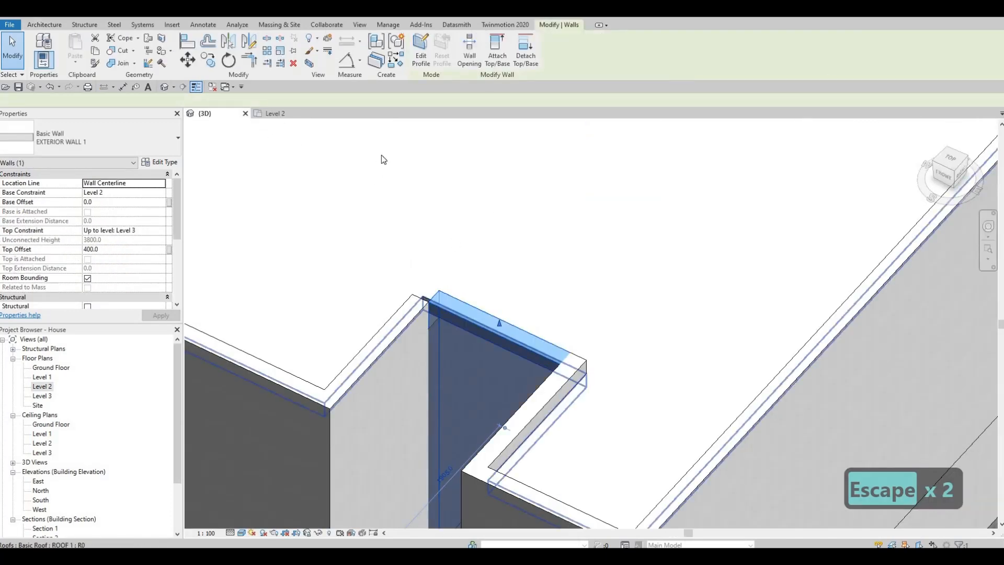
left_click(276, 113)
scroll(534, 246, "down", 1)
middle_click_drag(549, 315, 530, 222)
scroll(529, 222, "down", 2)
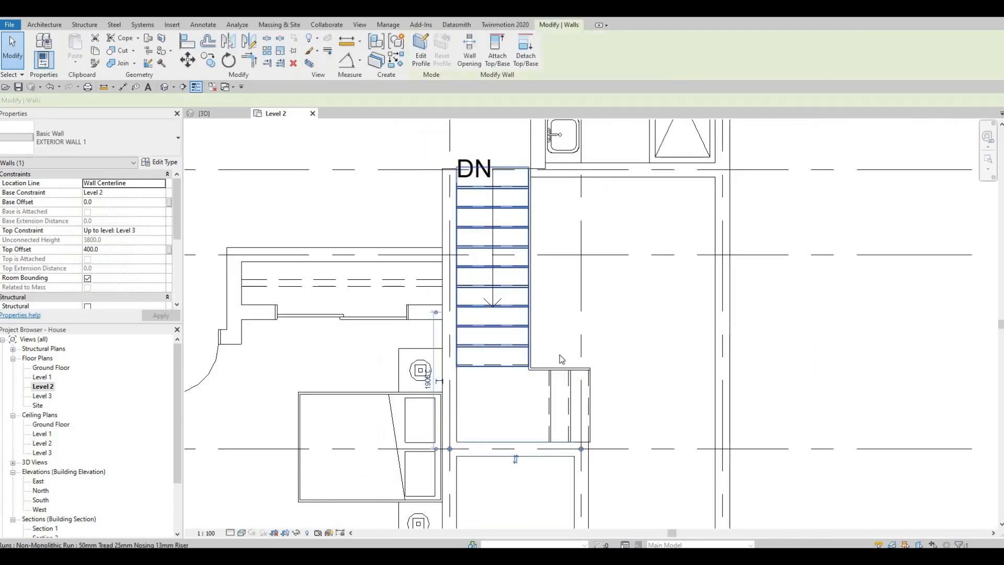
middle_click_drag(560, 359, 574, 277)
scroll(480, 388, "up", 1)
key("Escape")
key("Escape")
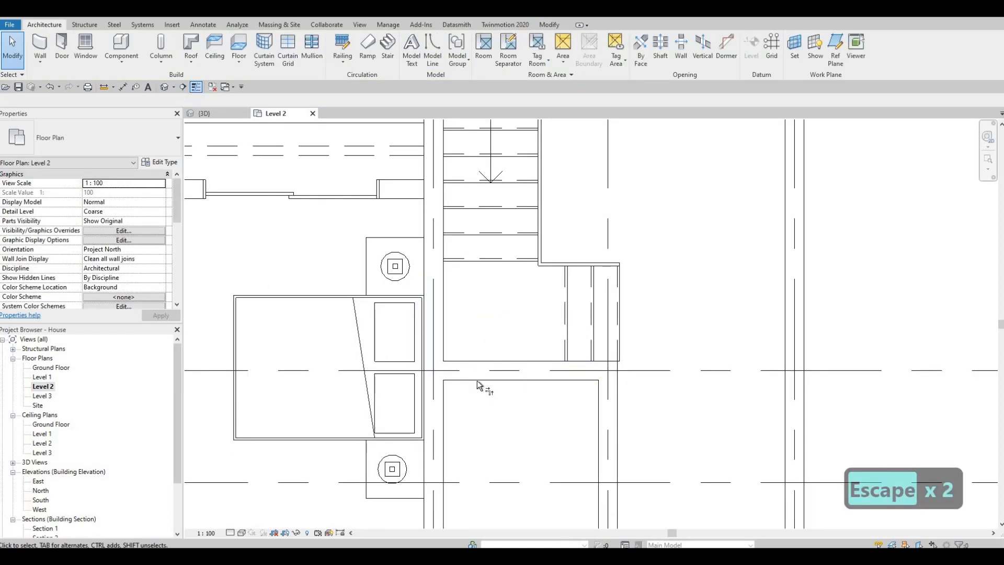
key("t")
key("r")
left_click(445, 404)
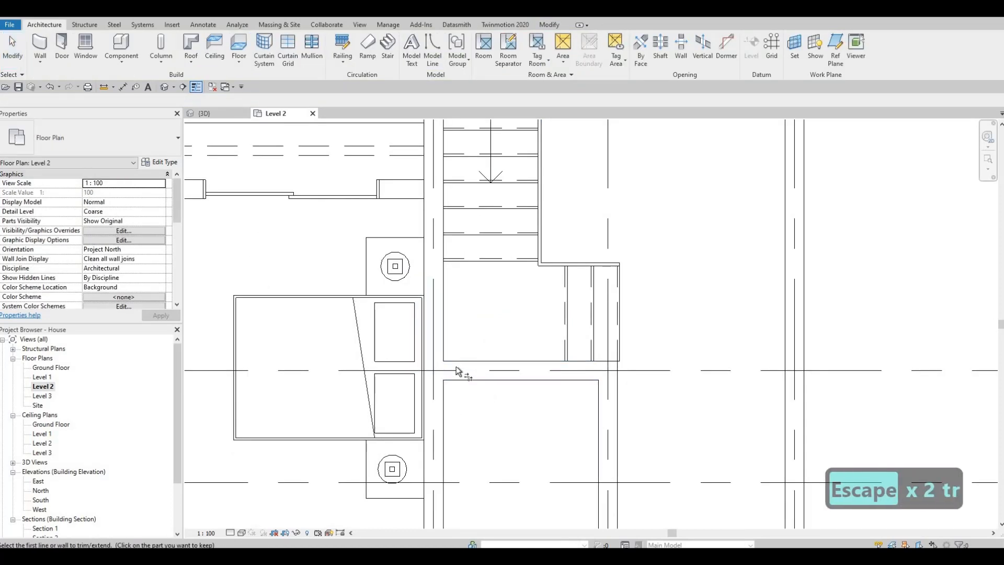
scroll(456, 366, "down", 1)
key("Escape")
Try to close the corner by stretching the bedroom's east exterior wall past the recess wall junction, and check it in 3D
scroll(436, 343, "up", 2)
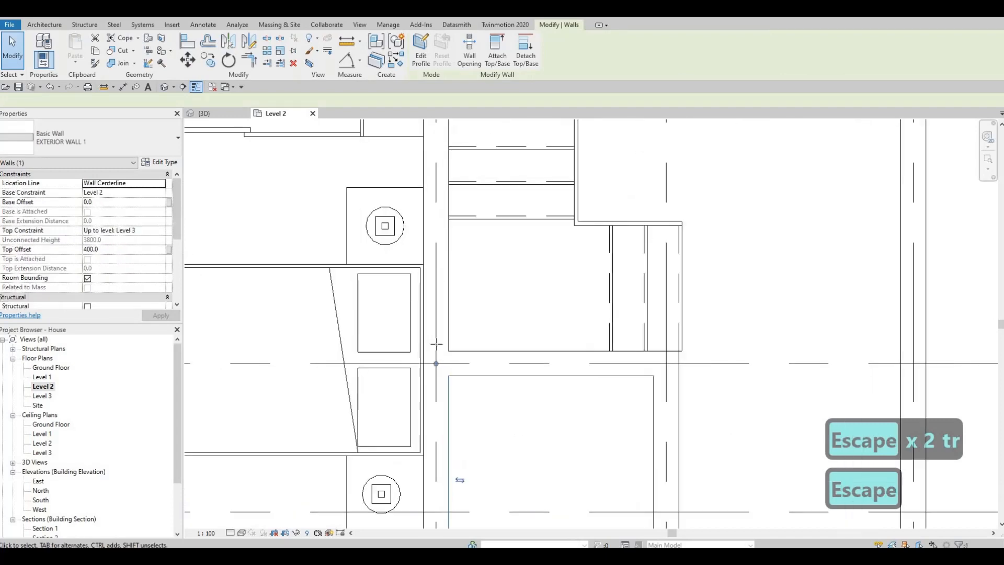
left_click_drag(436, 363, 436, 343)
key("Escape")
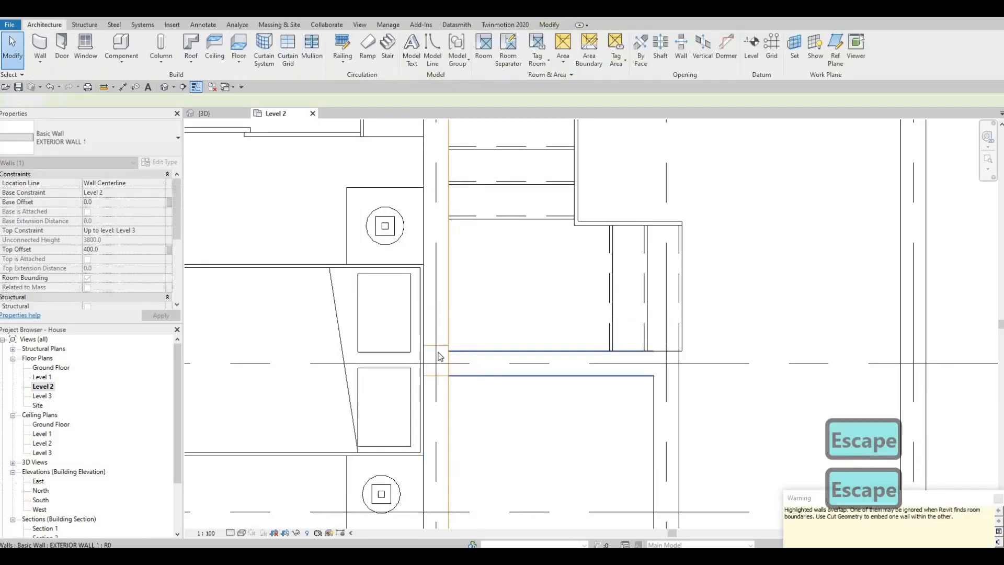
left_click(437, 351)
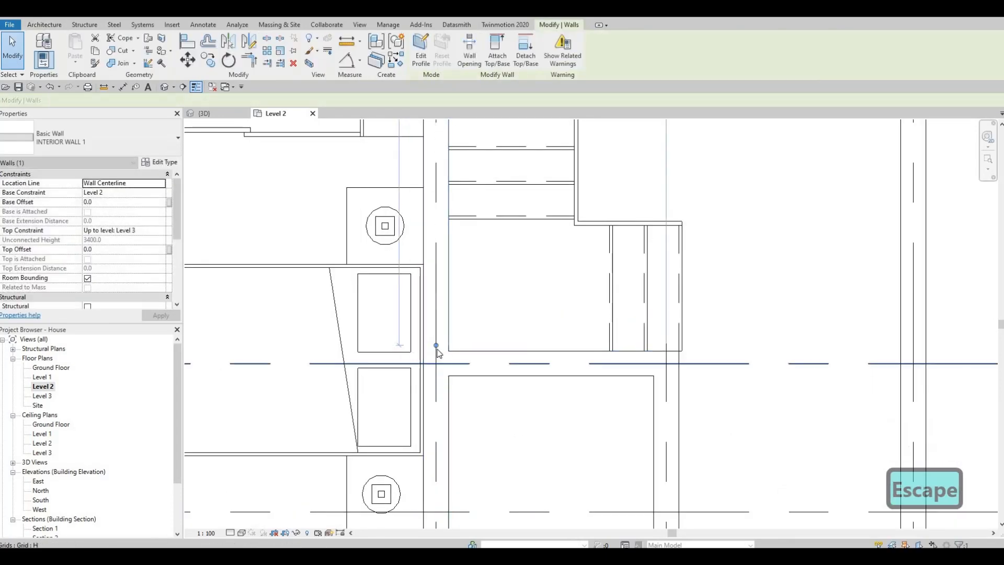
key("Escape")
key("ctrl+Tab")
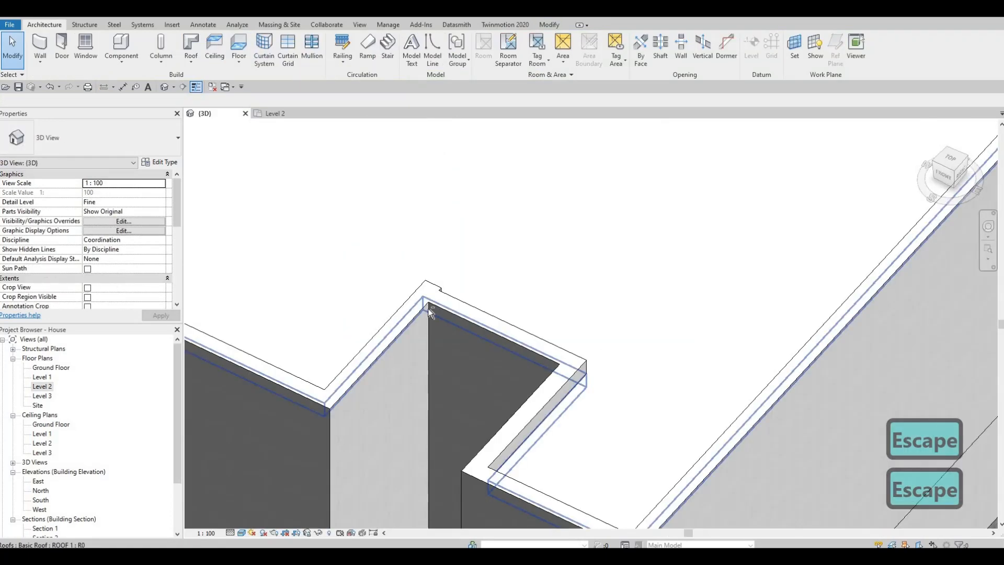
key("Escape")
middle_click_drag(654, 437, 385, 379, "shift")
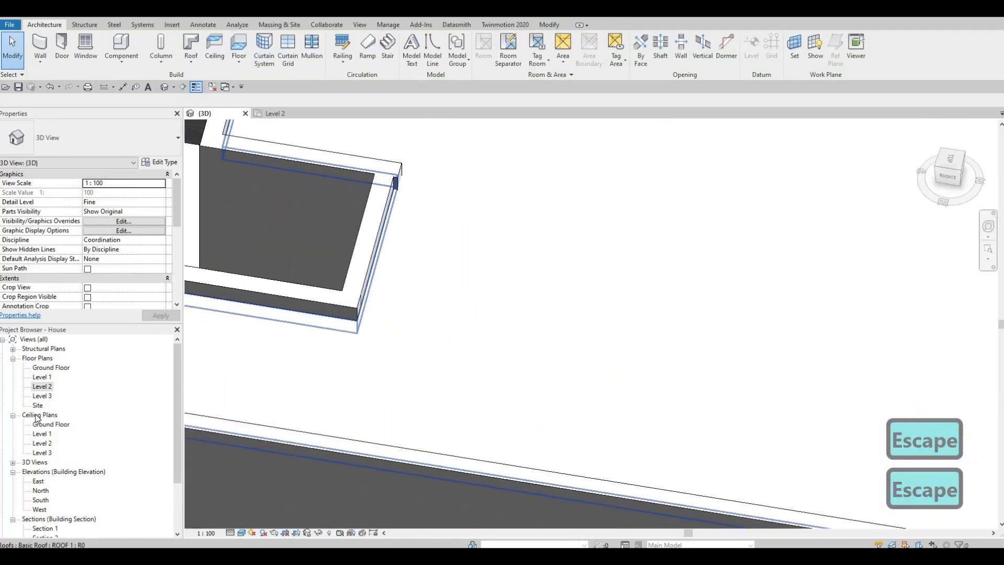
In the Level 2 plan, trim the south bedroom's east exterior wall into a corner with the recess wall below the stair landing
key("ctrl+Tab")
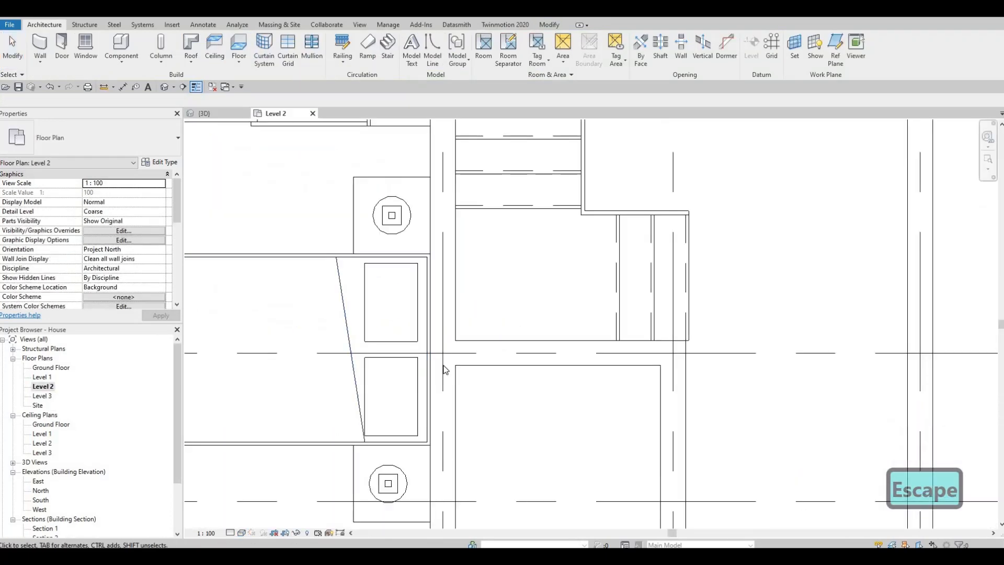
left_click(446, 337)
scroll(445, 336, "up", 2)
mouse_move(441, 335)
left_mouse_down()
mouse_move(443, 352)
mouse_move(441, 341)
left_mouse_up()
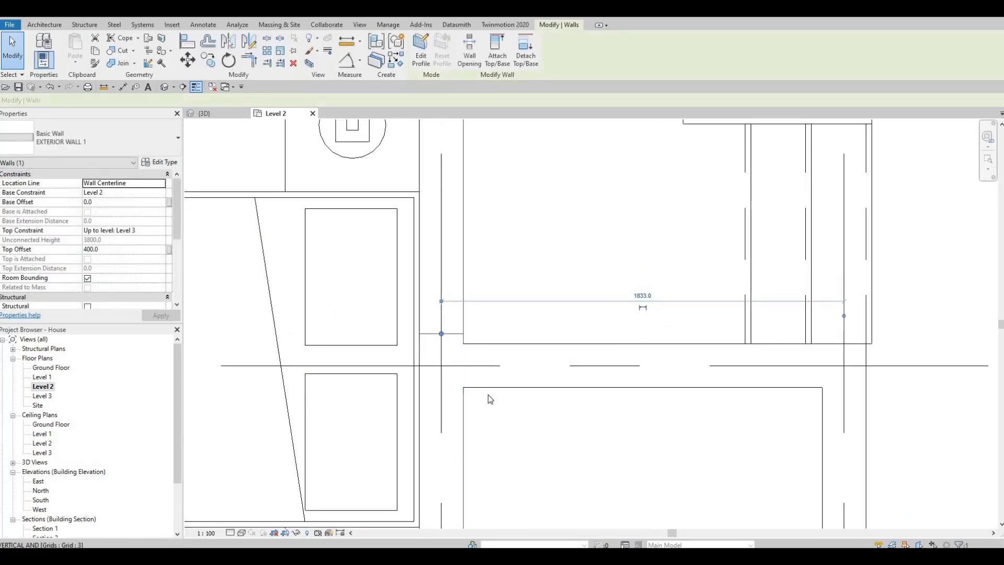
key("Escape")
key("Escape")
key("t")
key("r")
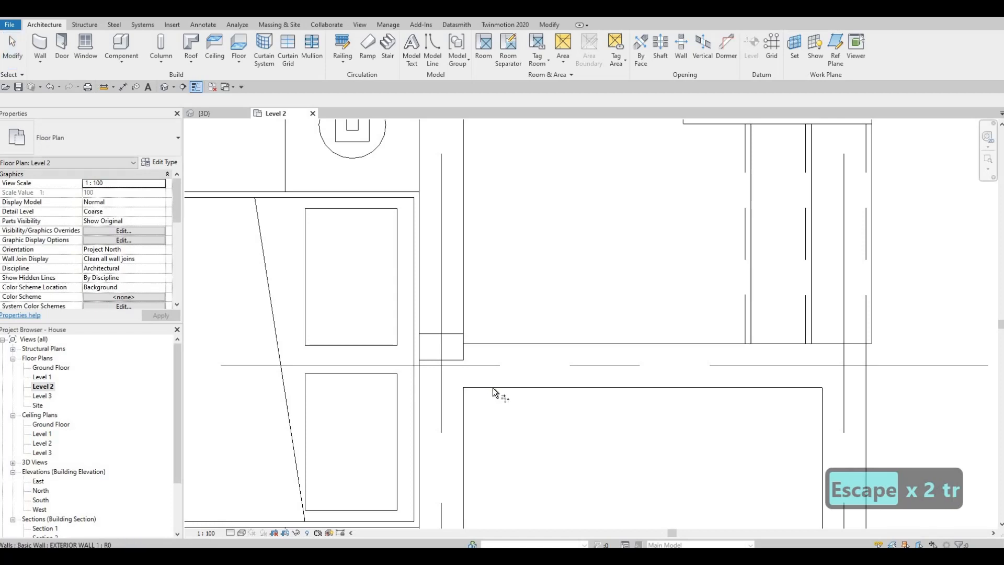
left_click(464, 401)
key("Escape")
key("Escape")
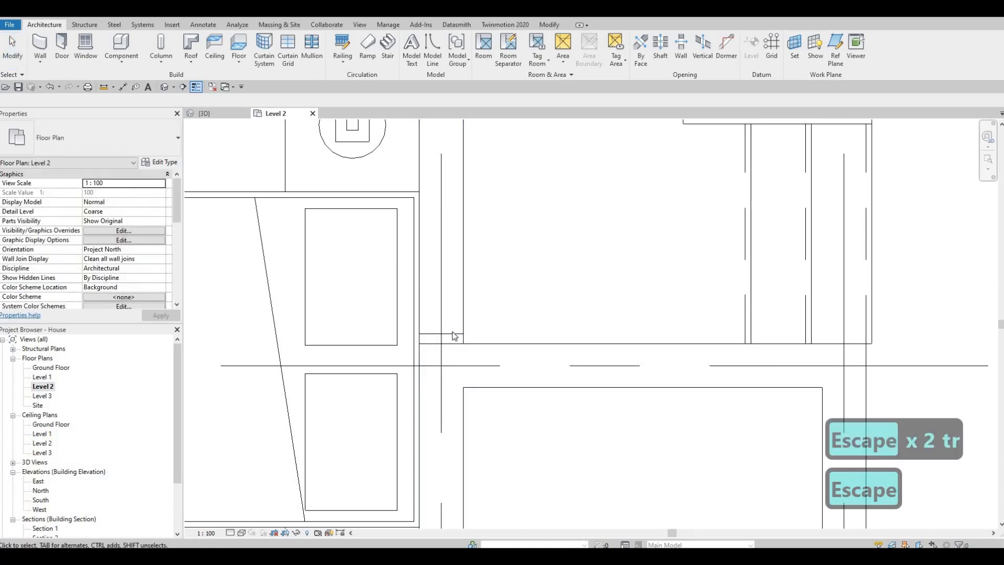
Bring the interior wall's end to the centreline intersection at that corner and inspect the parapet from several sides in 3D
left_click(441, 337)
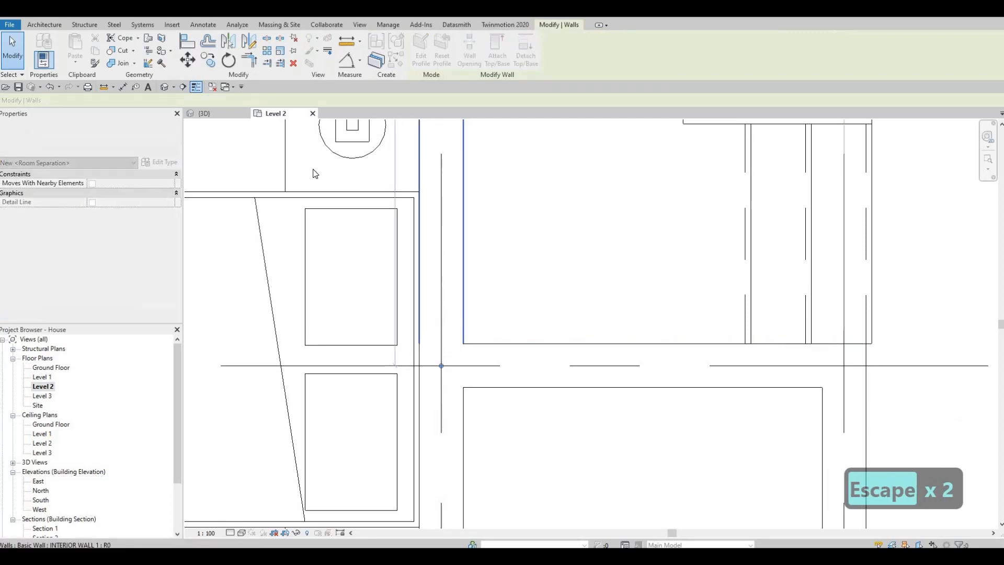
left_click(204, 113)
key("Escape")
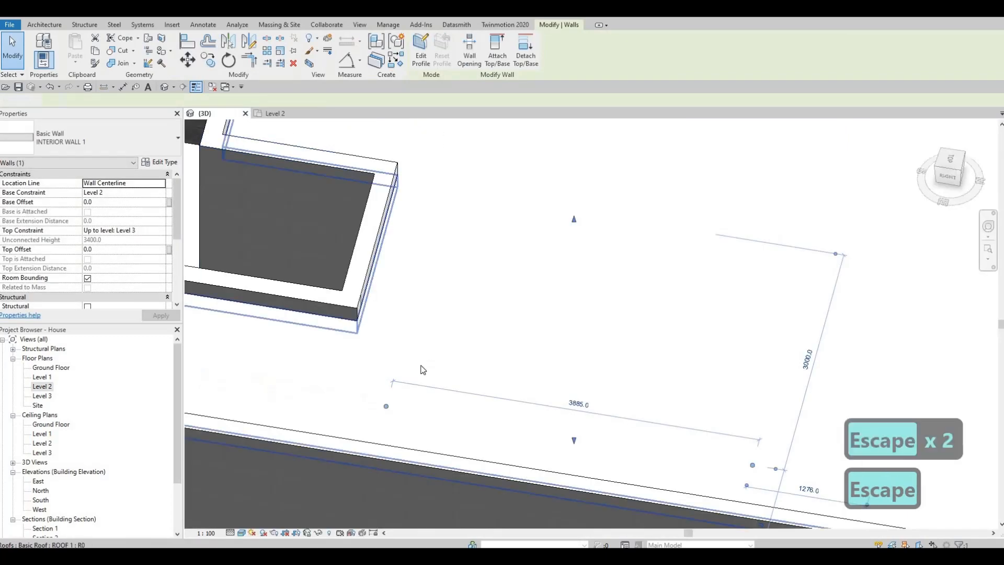
scroll(444, 355, "down", 6)
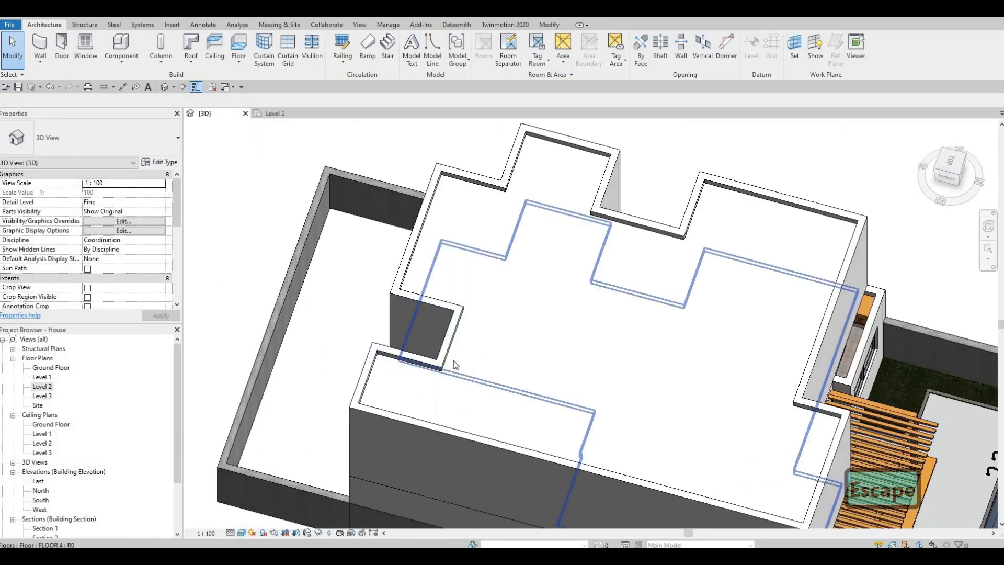
middle_click_drag(453, 365, 635, 263, "shift")
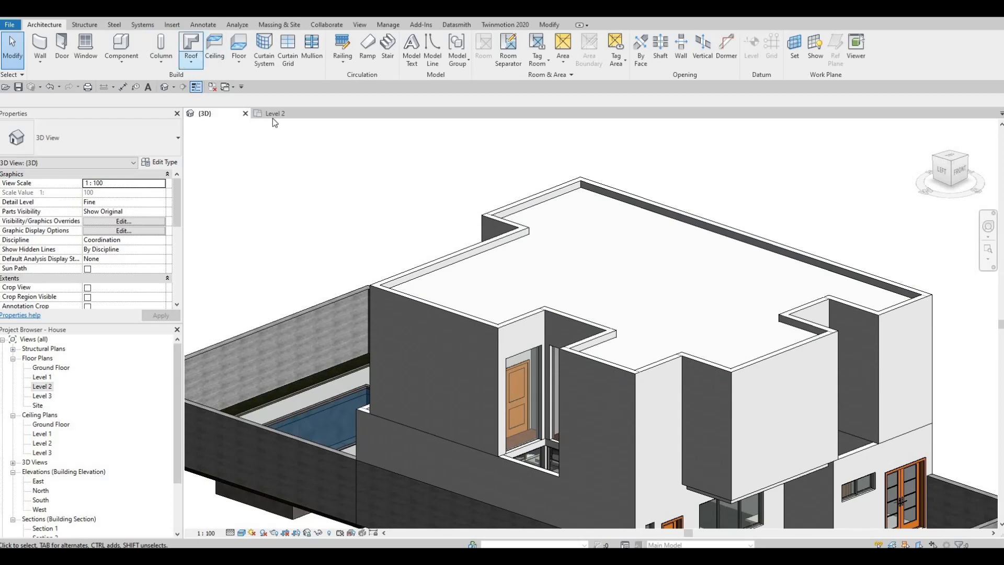
Paint the top face of the flat roof with the Asphalt Shingle material and view the house from the front
left_click(549, 25)
left_click(161, 50)
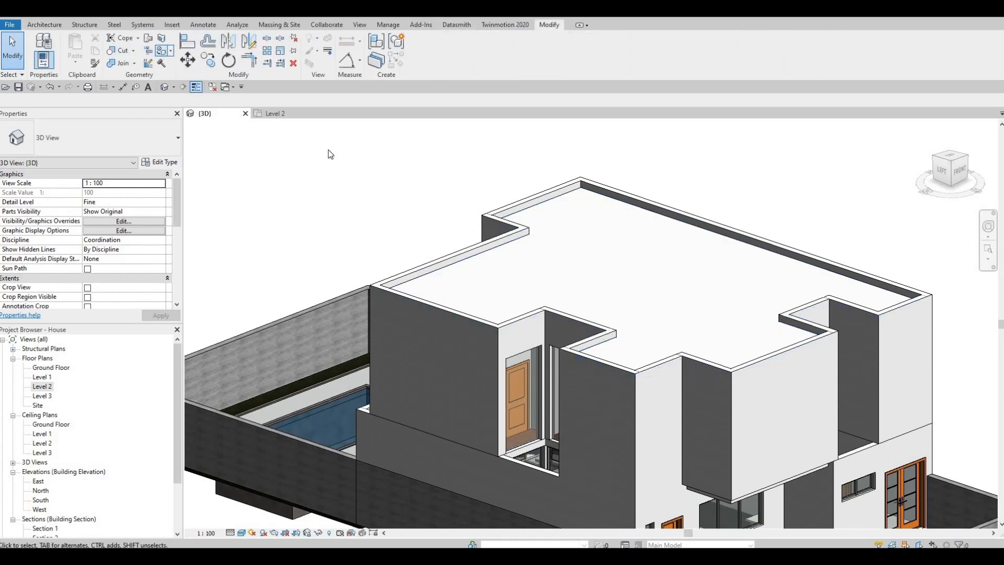
scroll(312, 243, "up", 5)
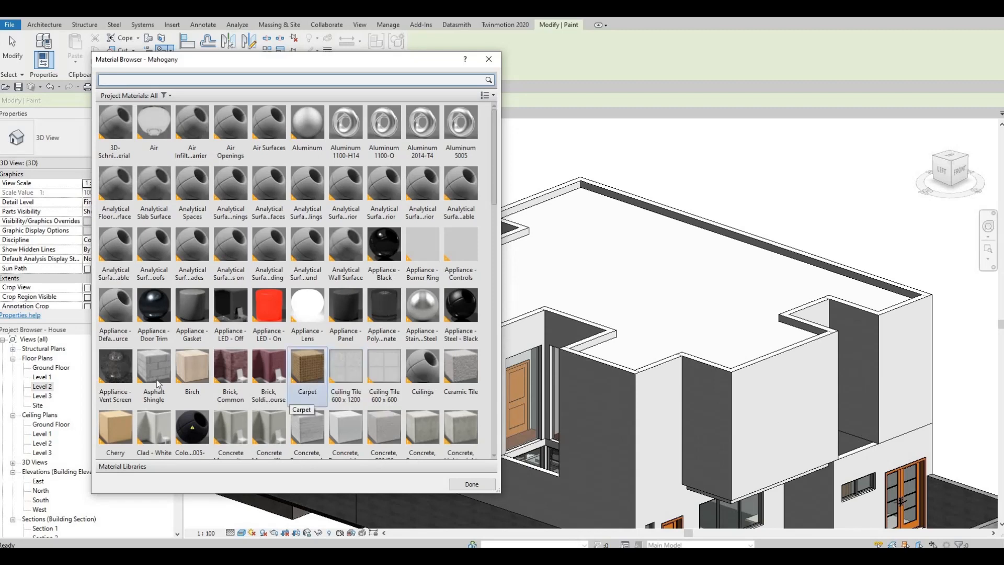
left_click(617, 301)
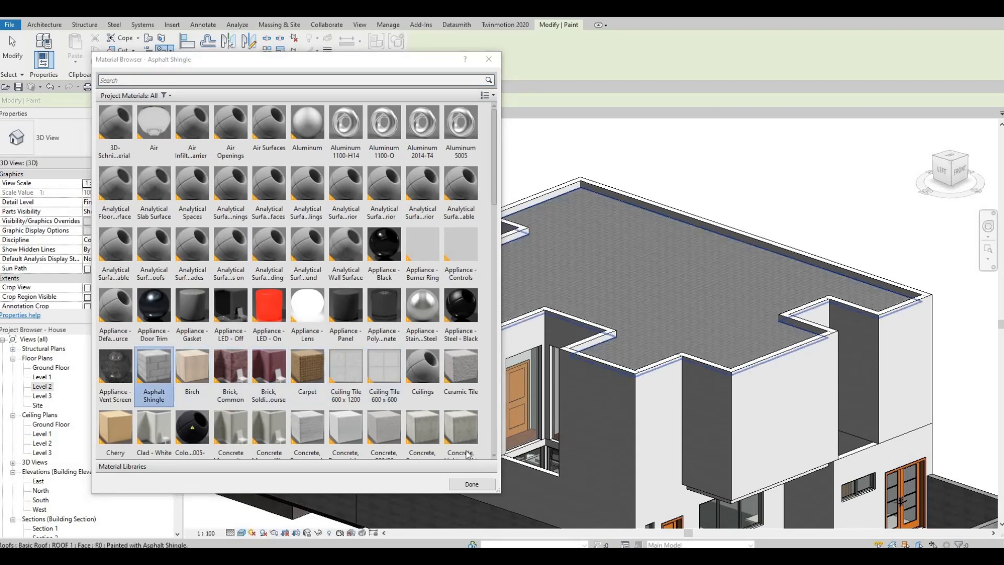
left_click(472, 485)
key("Escape")
key("Escape")
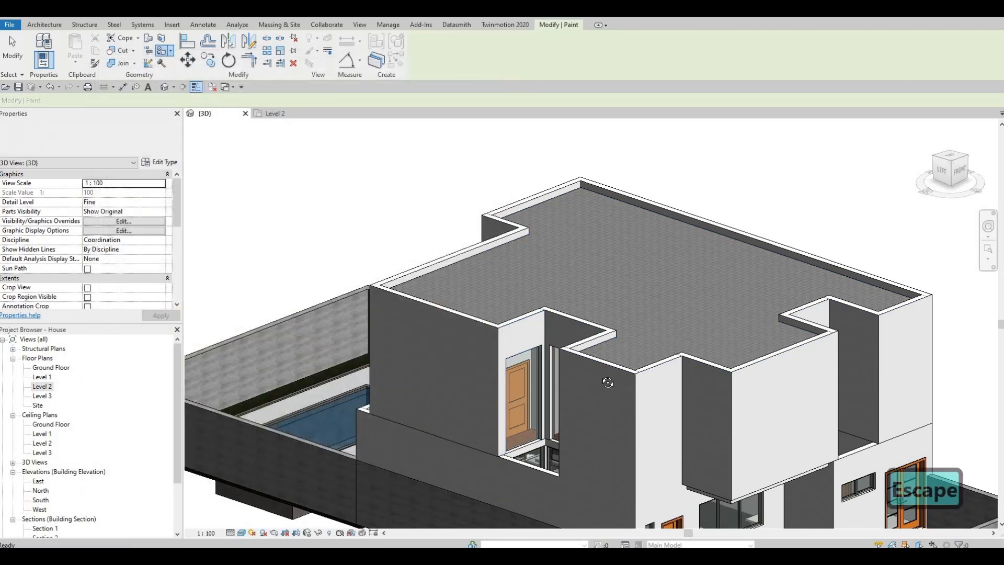
mouse_move(657, 394)
middle_mouse_down("shift")
mouse_move(673, 396)
mouse_move(589, 422)
mouse_move(484, 407)
middle_mouse_up("shift")
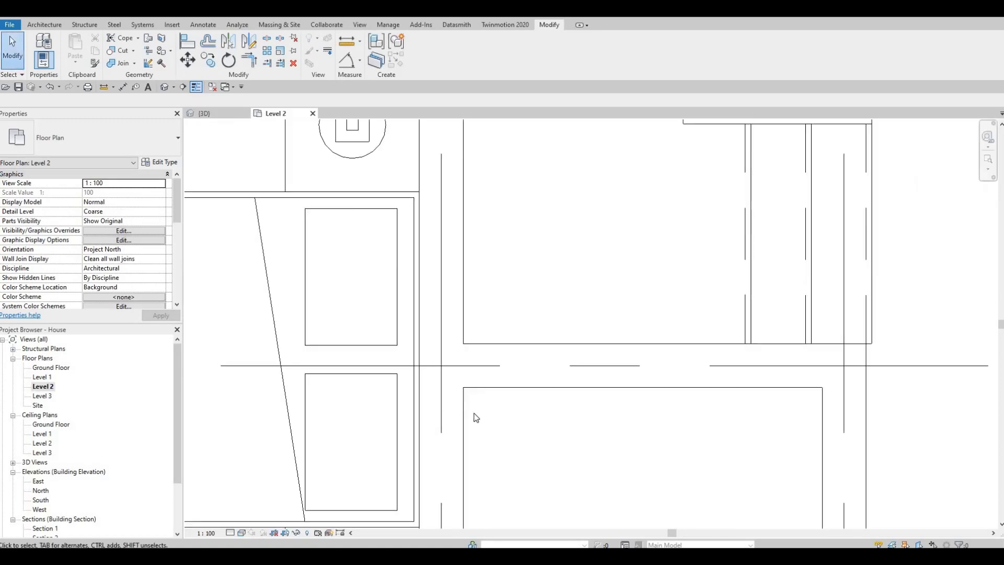
In the Level 2 plan, create a wall similar to the existing hallway curtain wall along the south bedroom's south exterior wall
scroll(498, 404, "down", 6)
middle_click_drag(432, 416, 507, 407)
scroll(507, 407, "down", 3)
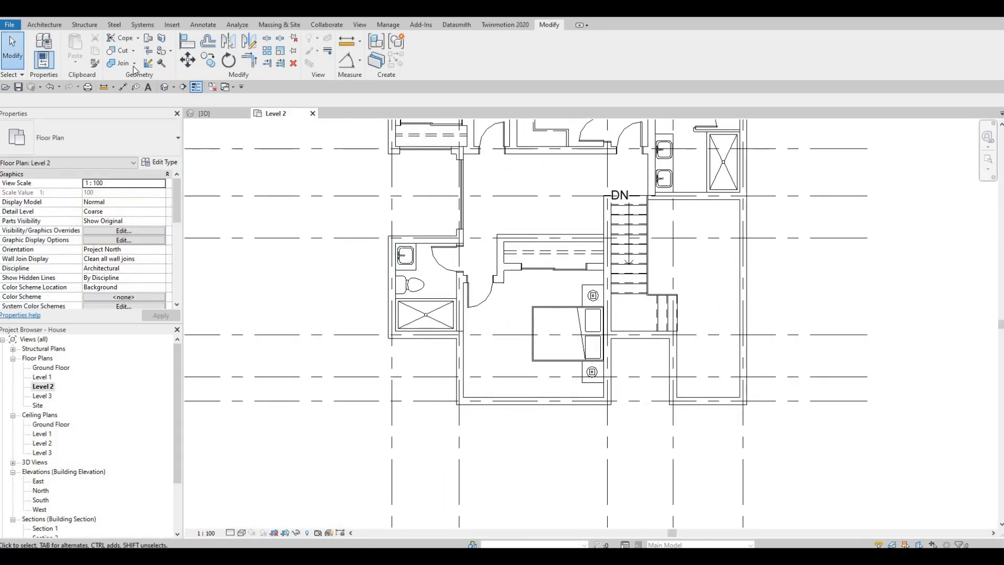
left_click(46, 25)
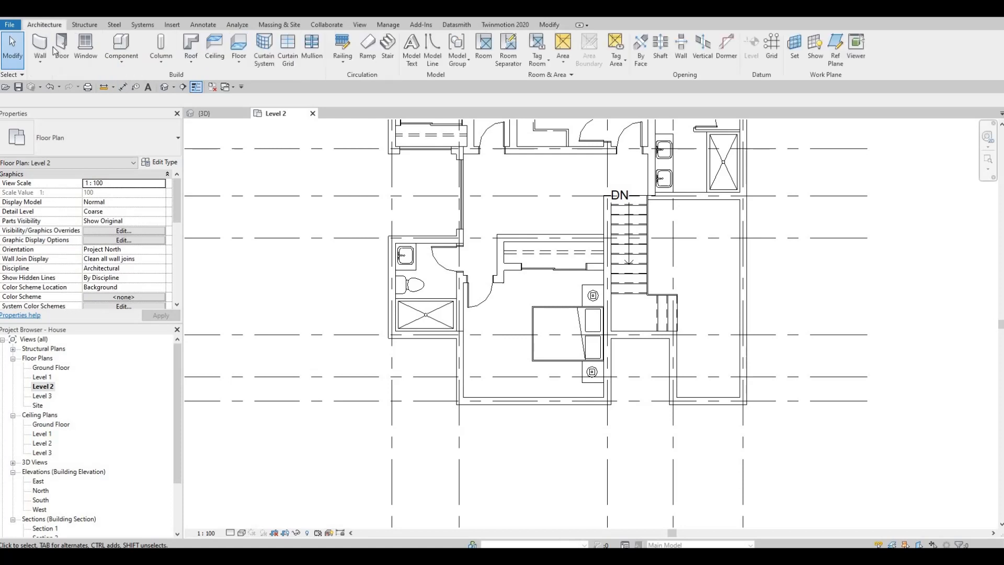
left_click(406, 250)
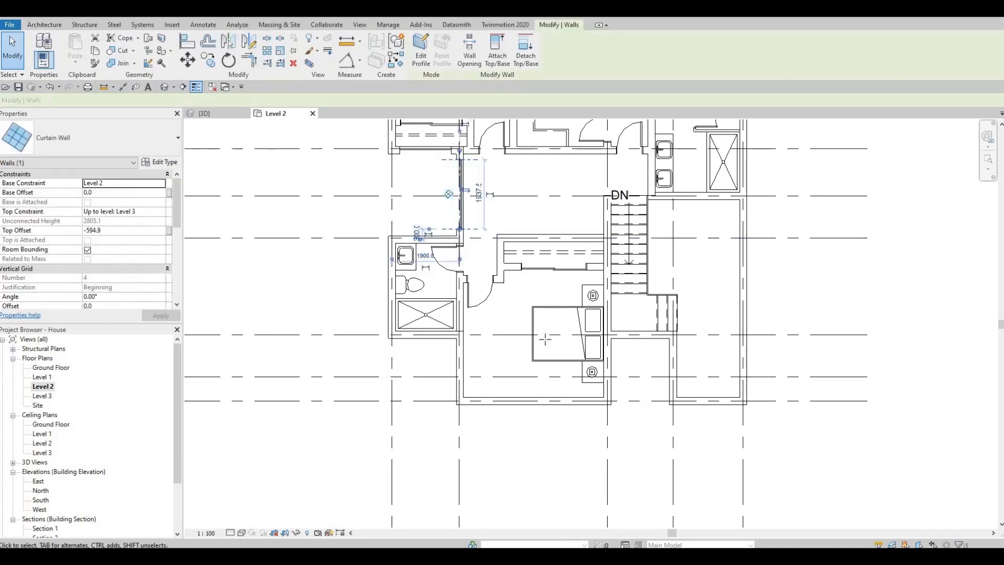
key("c")
key("s")
scroll(497, 405, "up", 5)
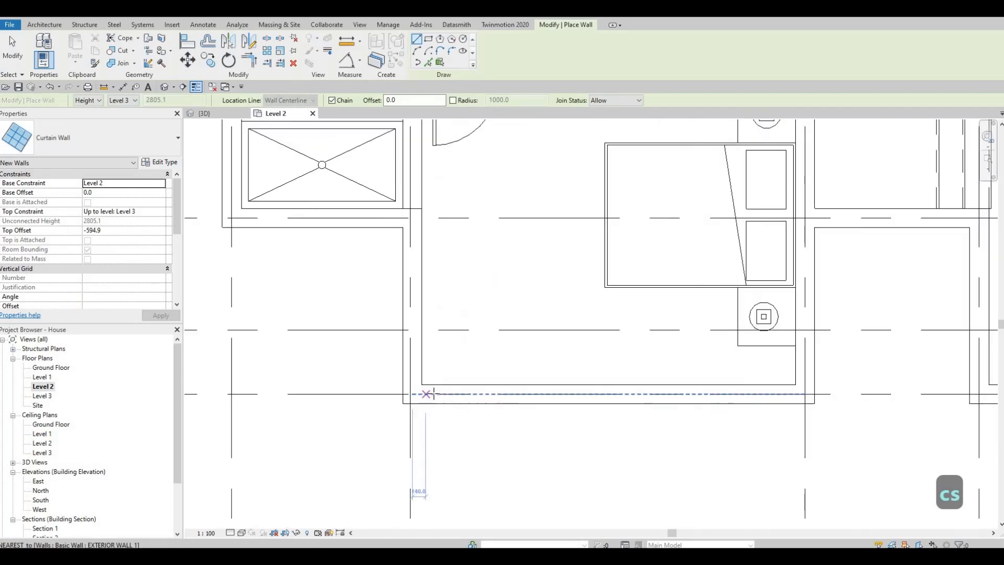
left_click(433, 392)
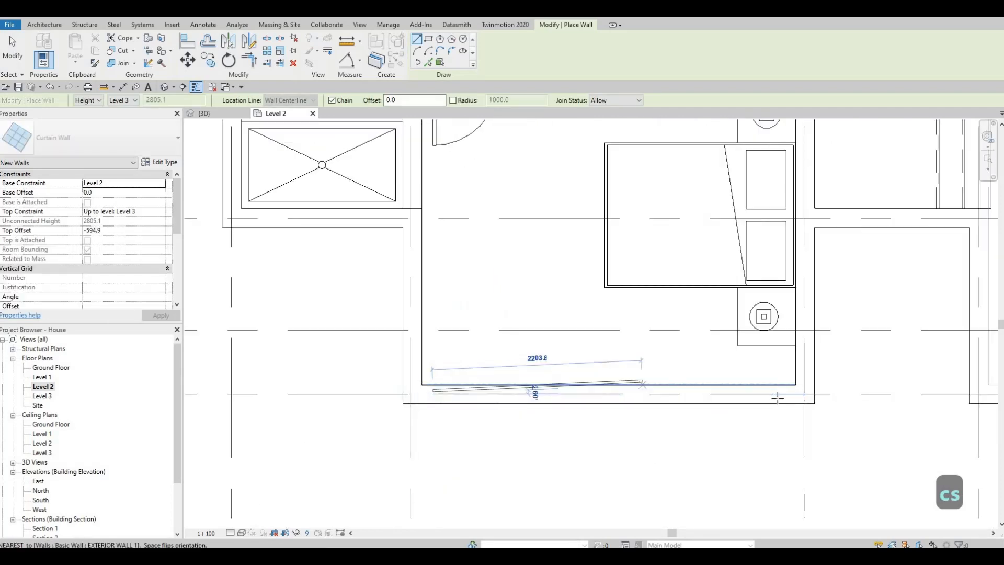
left_click(779, 393)
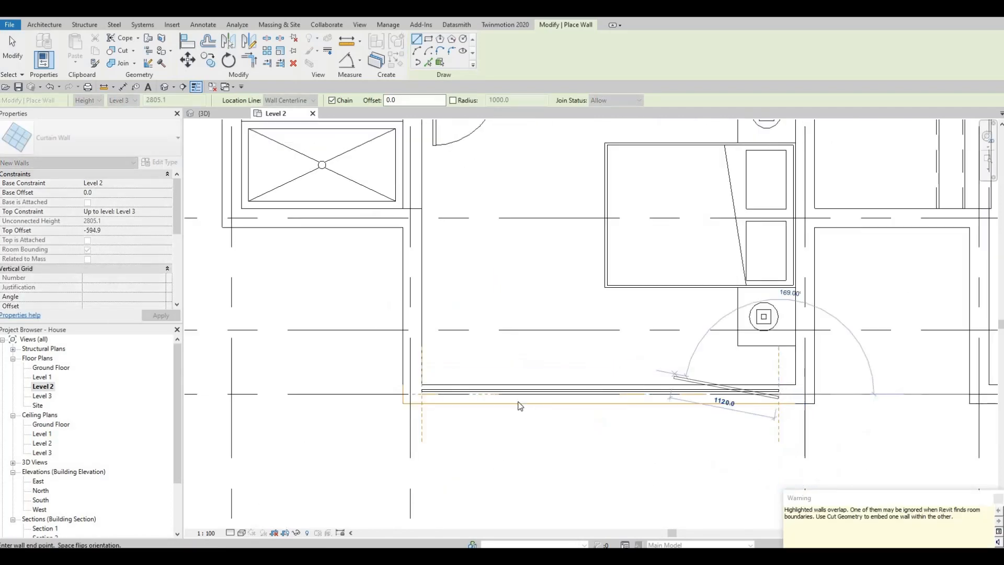
key("Escape")
Draw another curtain wall about 1320 mm long on the centreline of the recess wall below the stair landing
scroll(431, 393, "up", 3)
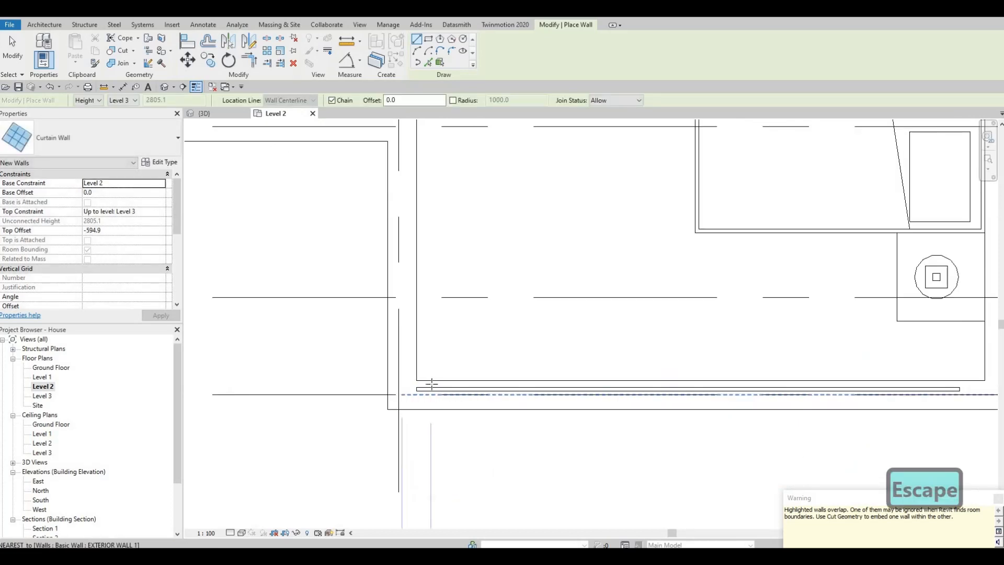
scroll(423, 383, "down", 2)
scroll(418, 379, "down", 2)
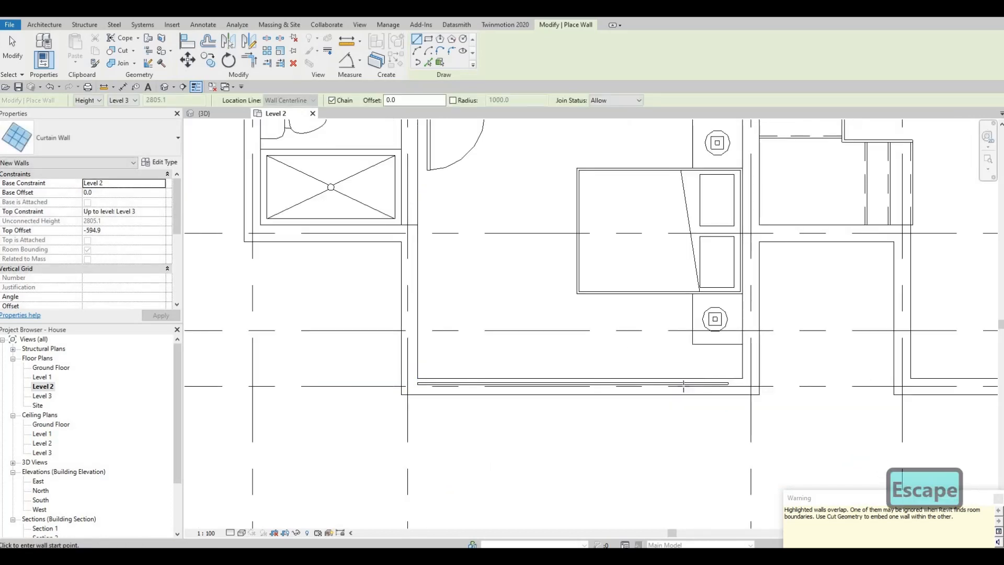
scroll(704, 382, "up", 4)
scroll(691, 343, "down", 3)
middle_click_drag(634, 256, 467, 313)
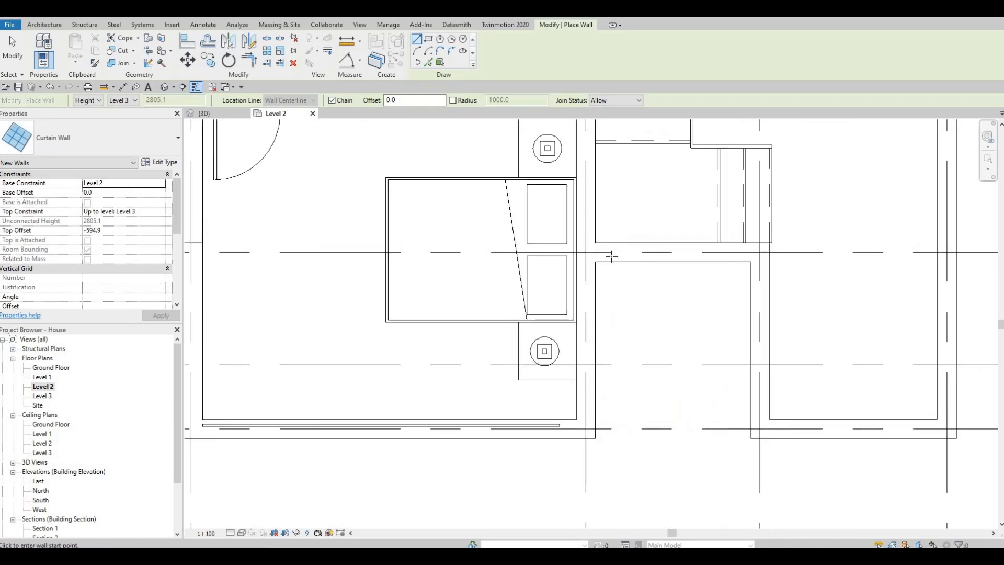
left_click(611, 253)
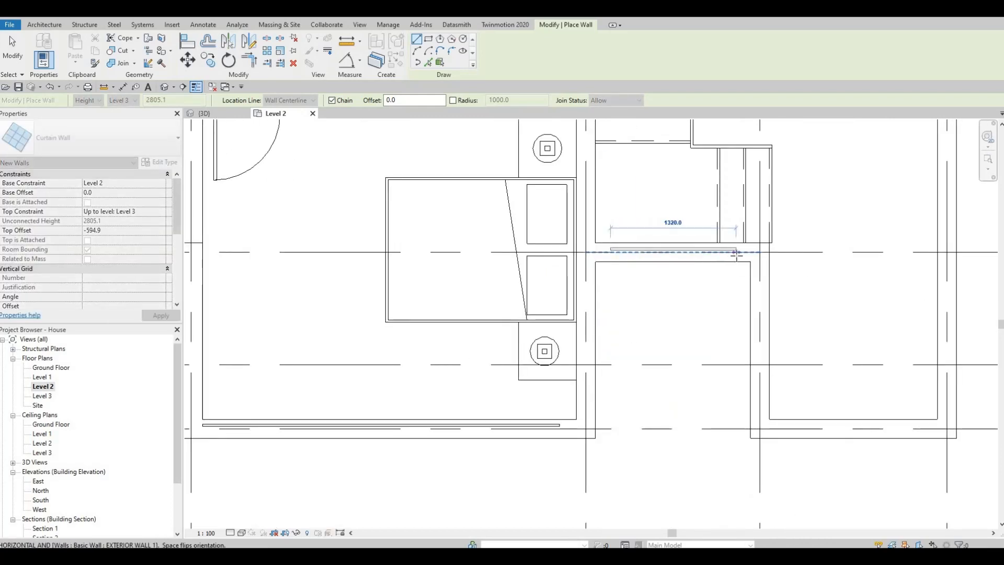
key("Escape")
scroll(678, 305, "down", 4)
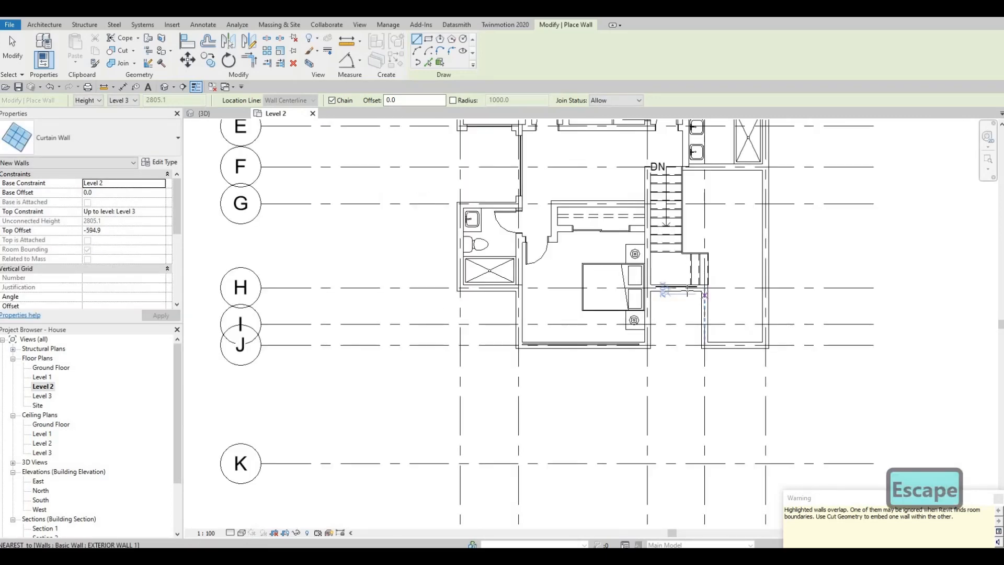
Draw a curtain wall about 3240 mm long along the northeast bedroom's north exterior wall
middle_click_drag(704, 148, 689, 263)
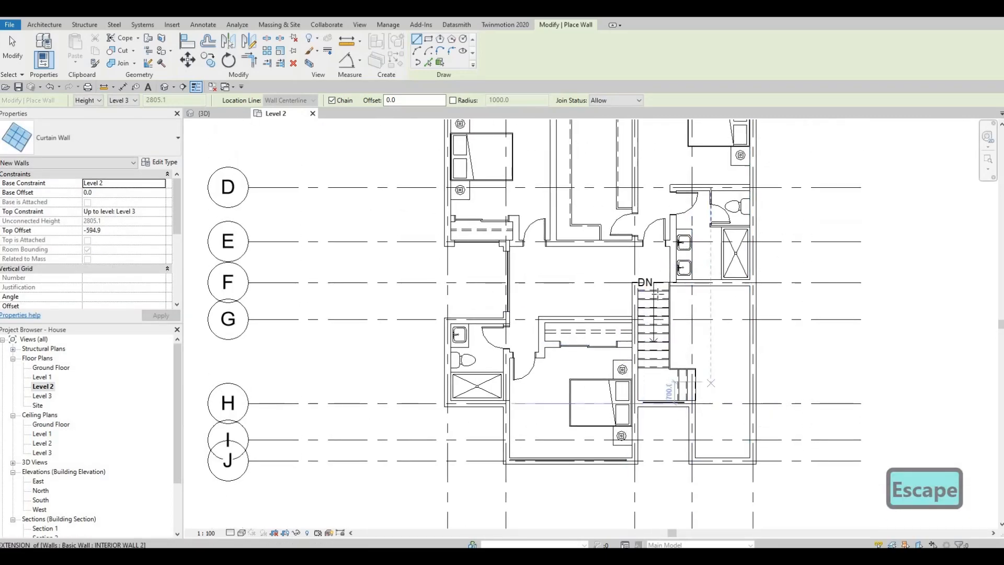
mouse_move(663, 187)
middle_mouse_down()
mouse_move(663, 263)
mouse_move(661, 245)
middle_mouse_up()
middle_click_drag(620, 202, 610, 242)
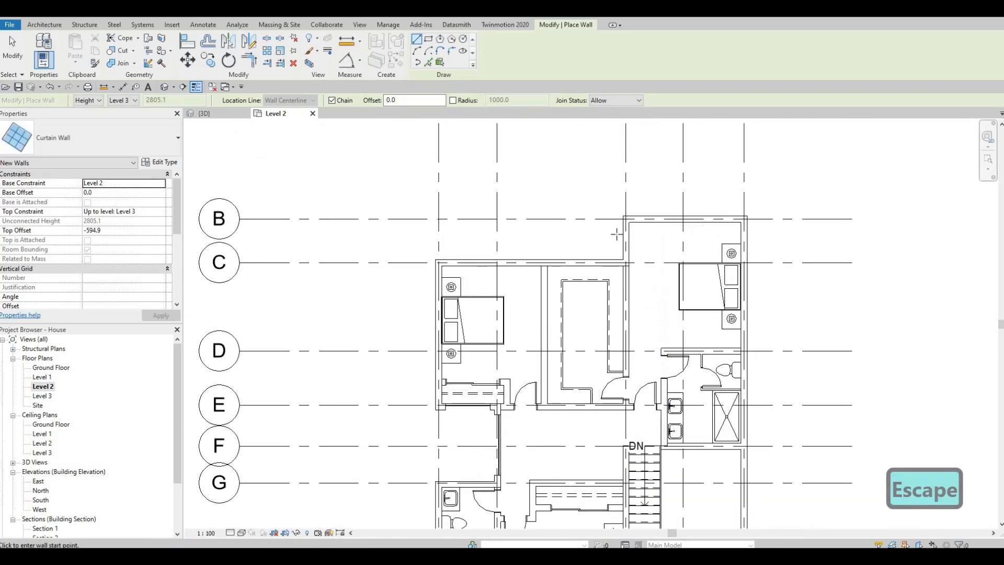
scroll(647, 205, "up", 3)
left_click(616, 229)
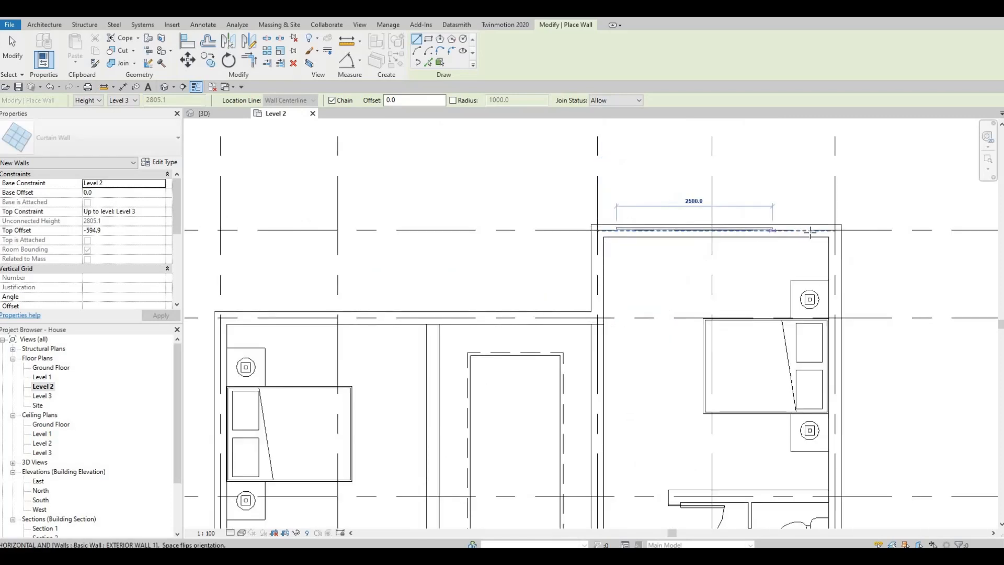
scroll(818, 230, "up", 1)
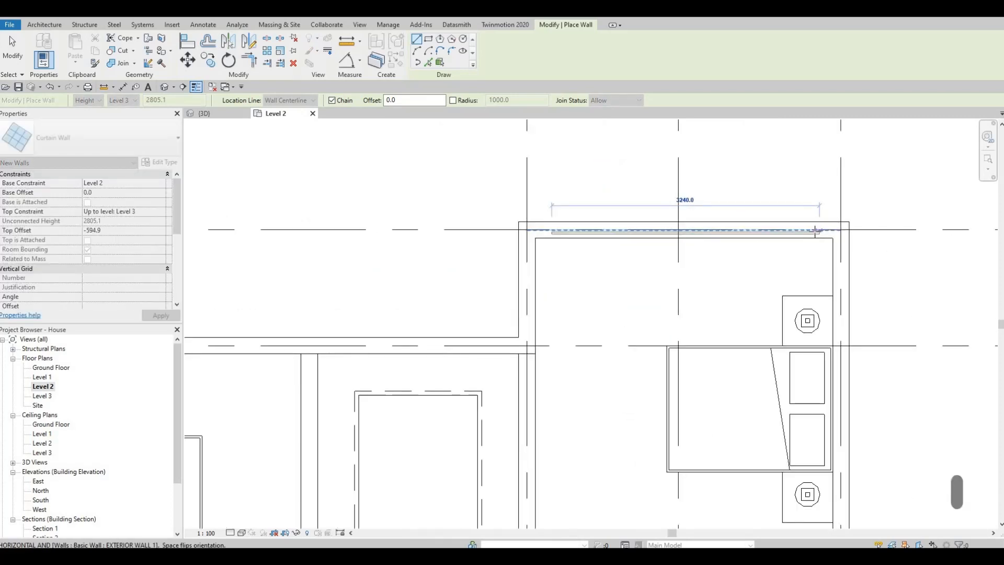
key("Escape")
Draw a curtain wall about 2717.5 mm long along the northwest bedroom's north exterior wall, ending at that wall's midpoint
scroll(437, 314, "down", 2)
middle_click_drag(438, 314, 549, 300)
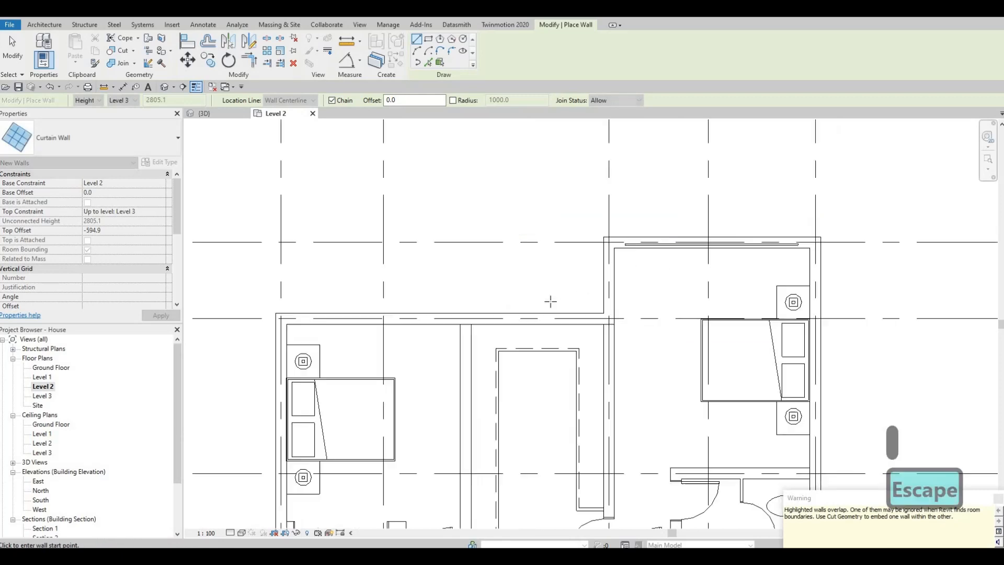
middle_click_drag(309, 323, 517, 291)
scroll(505, 284, "up", 1)
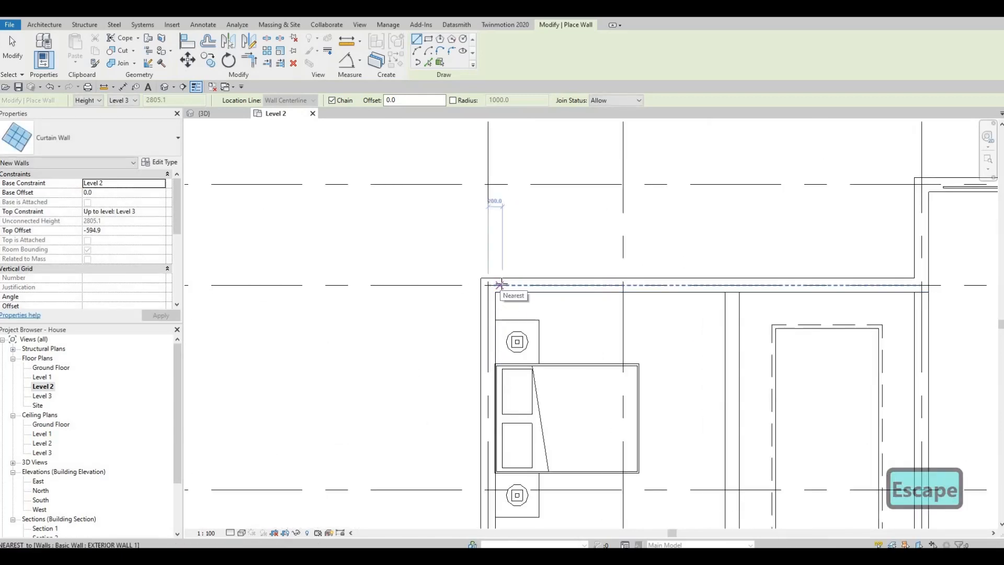
key("Escape")
left_click(508, 285)
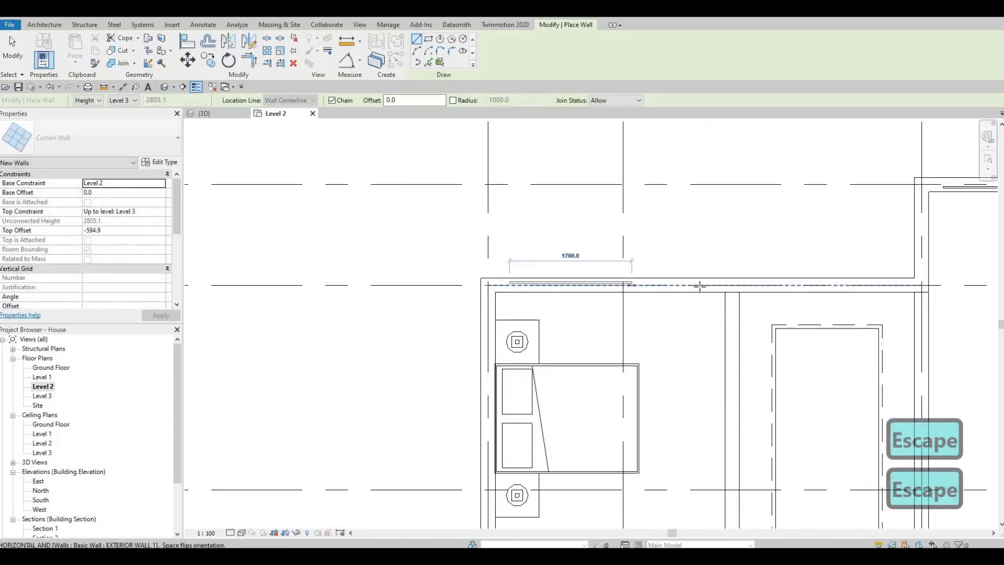
left_click(728, 301)
key("Escape")
key("Escape")
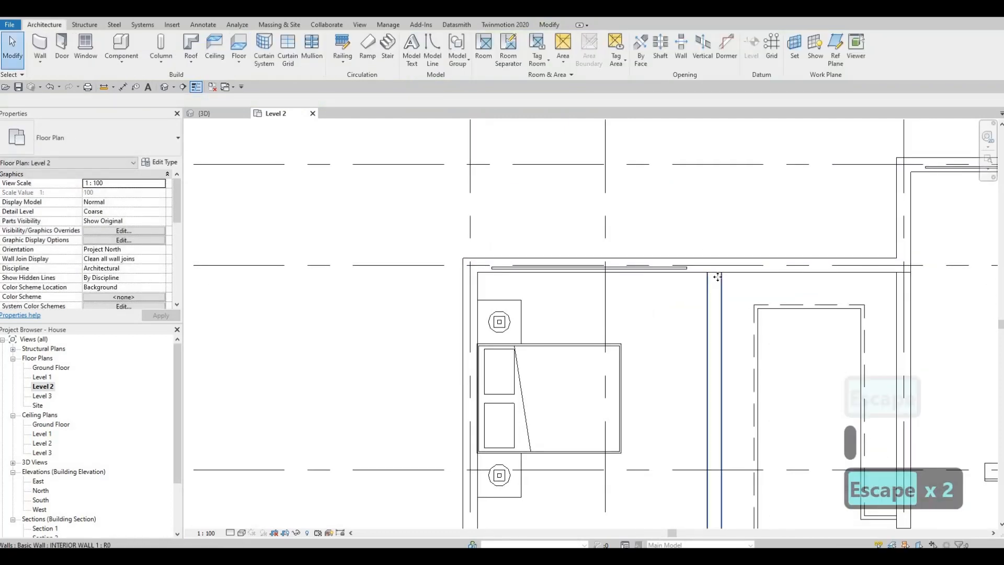
left_click(720, 285)
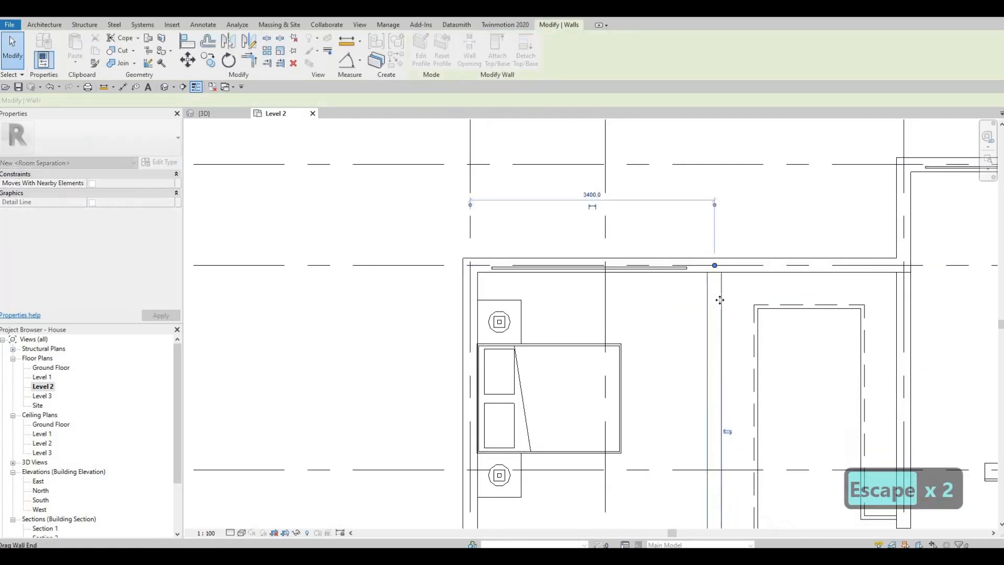
key("Escape")
key("Escape")
Cut the north exterior walls of the northwest and northeast bedrooms with their overlapping curtain walls
middle_click_drag(474, 250, 426, 225)
scroll(640, 291, "down", 3)
key("Escape")
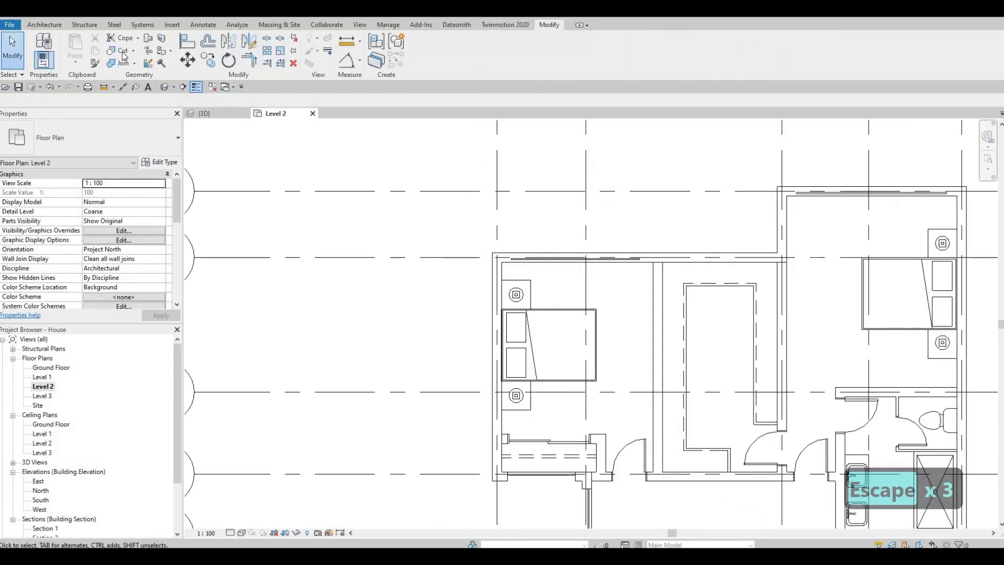
left_click(609, 262)
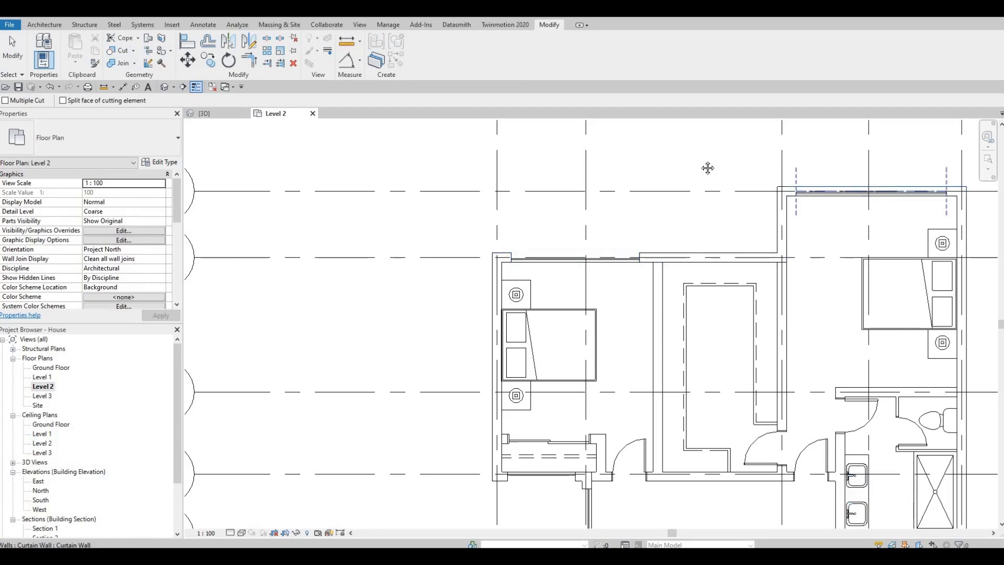
Cut the stair recess wall and the south bedroom's south exterior wall with their overlapping curtain walls
middle_click_drag(726, 253, 688, 121)
scroll(687, 123, "down", 1)
middle_click_drag(707, 376, 703, 291)
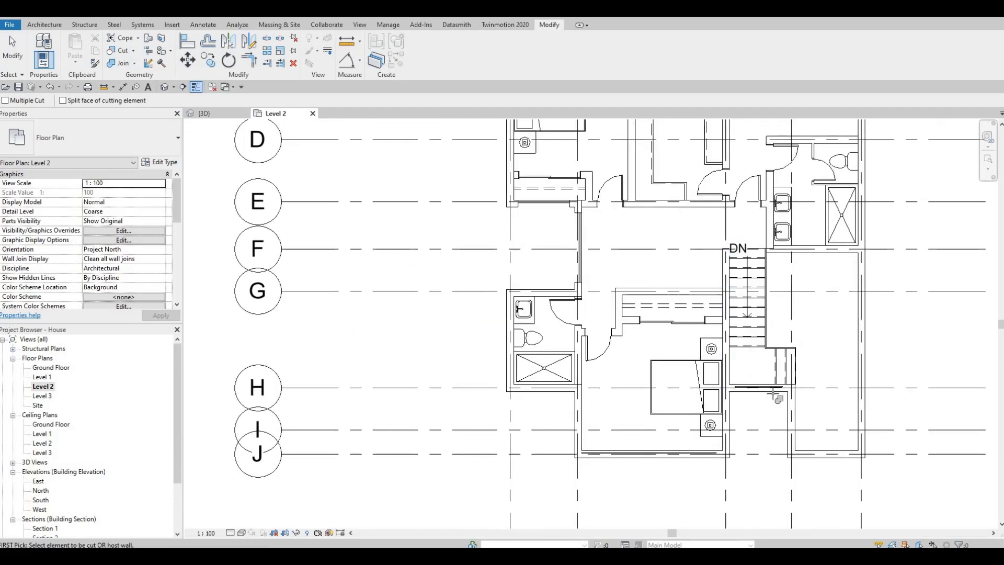
left_click(770, 388)
left_click(690, 459)
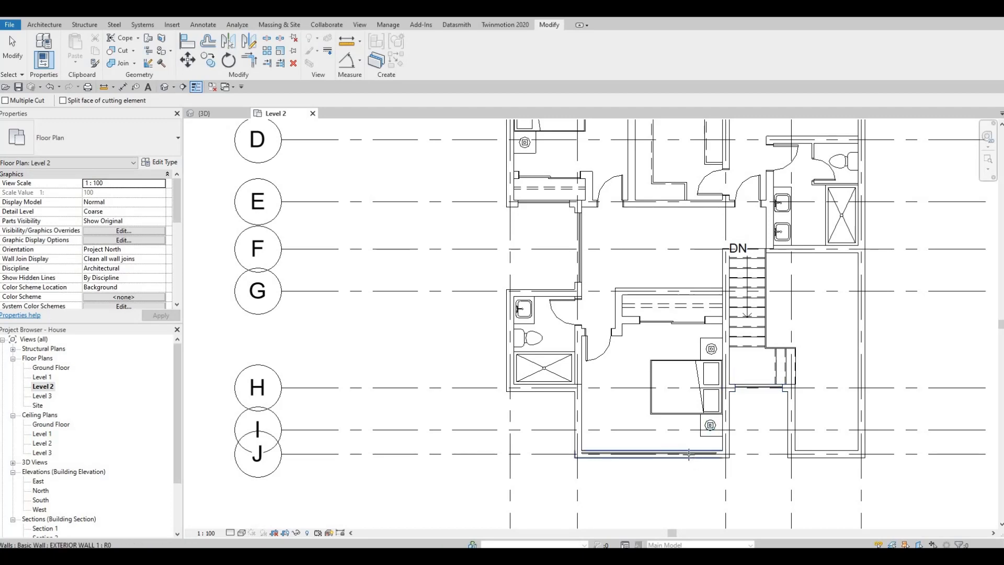
left_click(686, 453)
scroll(616, 414, "down", 2)
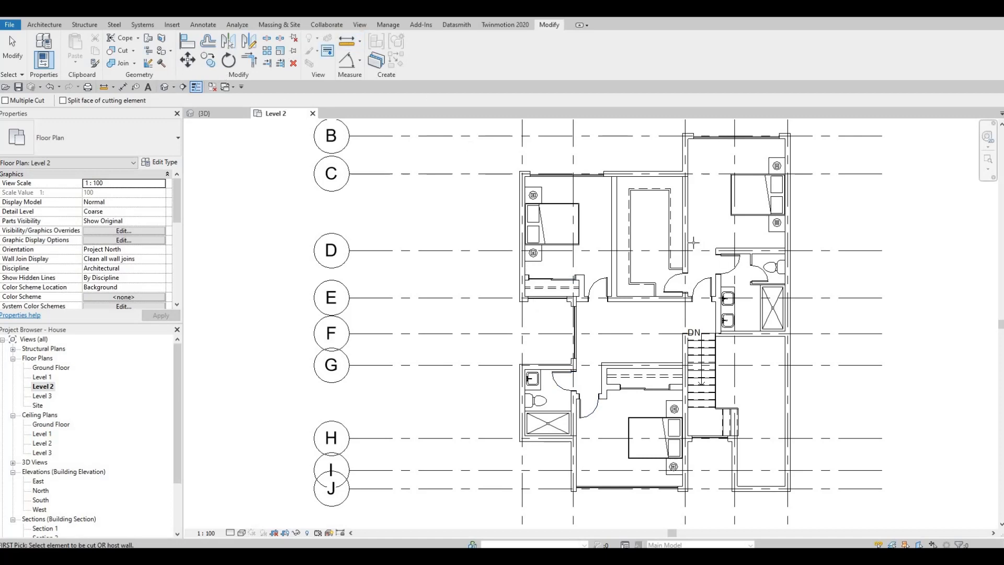
key("Escape")
Create a similar curtain wall about 1300 mm long along the southwest bathroom's south exterior wall, beside the shower
left_click(567, 174)
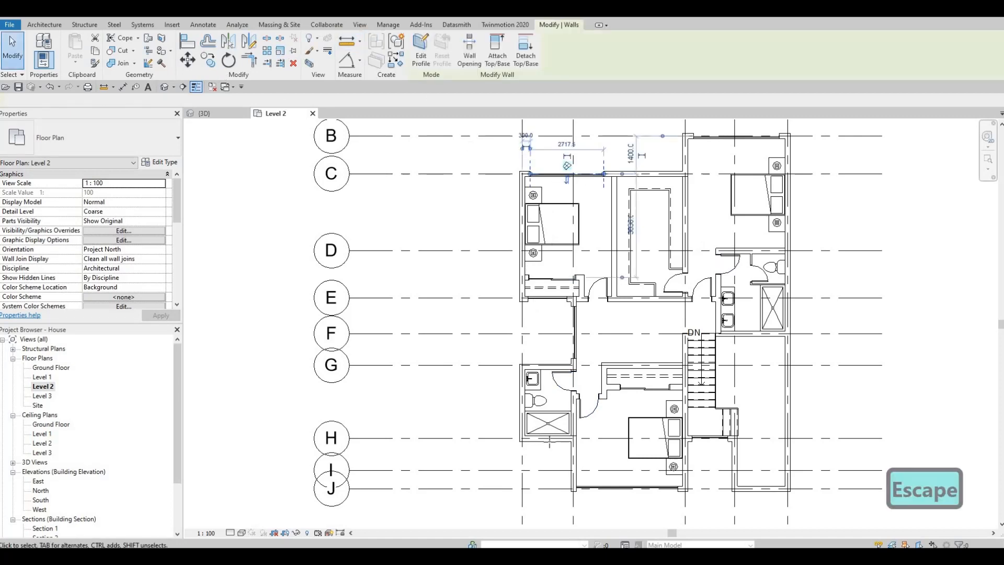
key("c")
key("s")
scroll(539, 444, "up", 4)
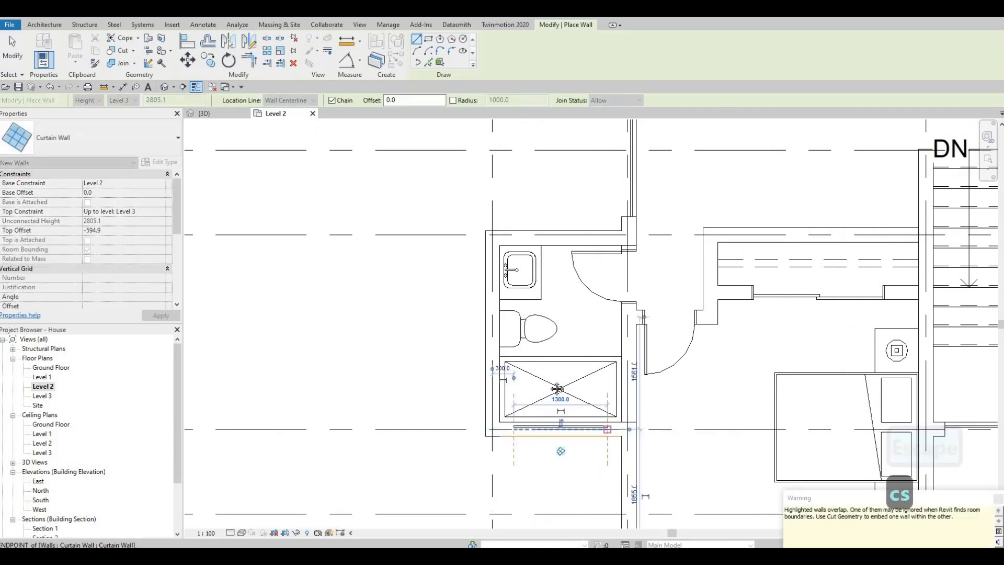
key("Escape")
key("Escape")
key("Escape")
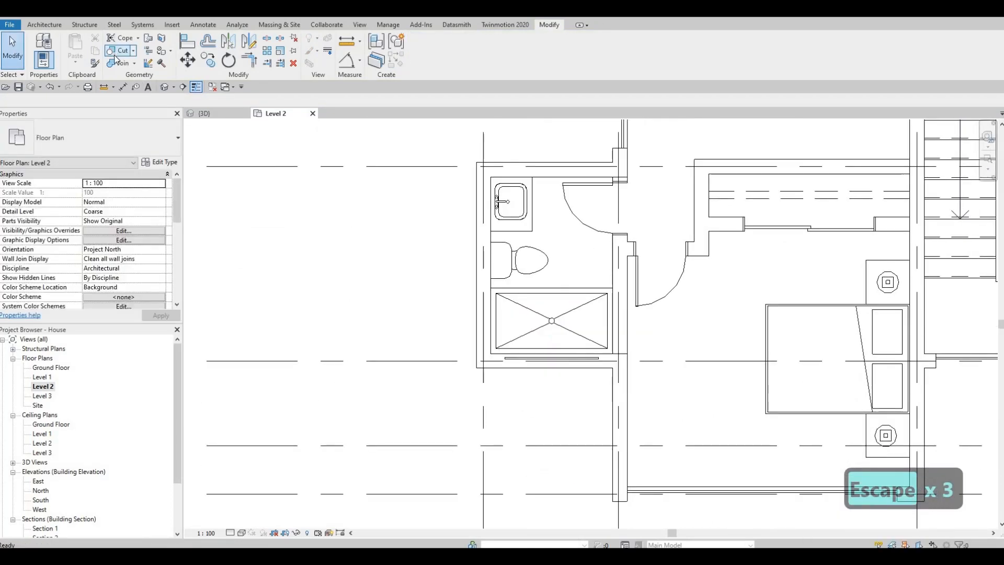
Cut the bathroom's south exterior wall with the overlapping curtain wall
left_click(115, 58)
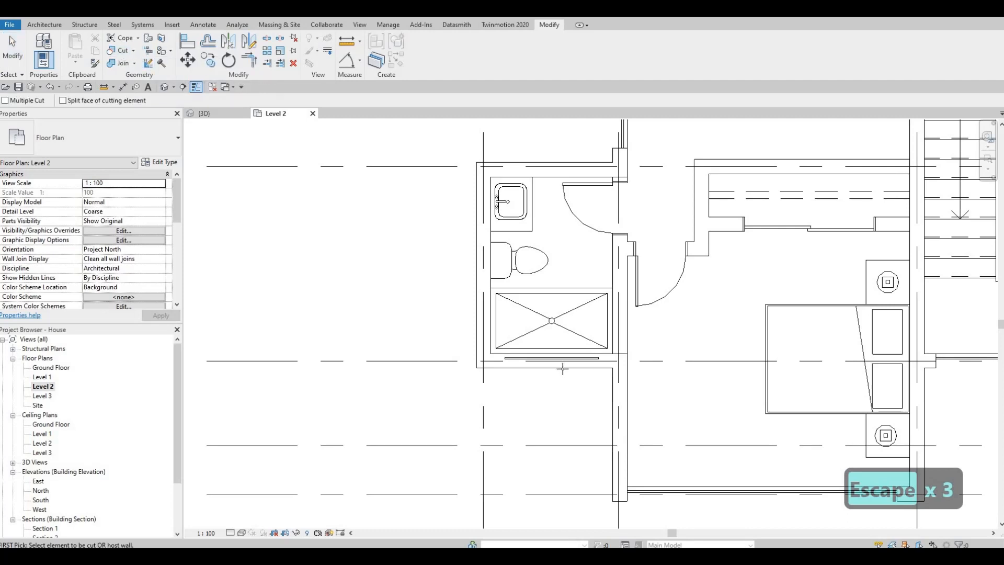
key("Escape")
key("Escape")
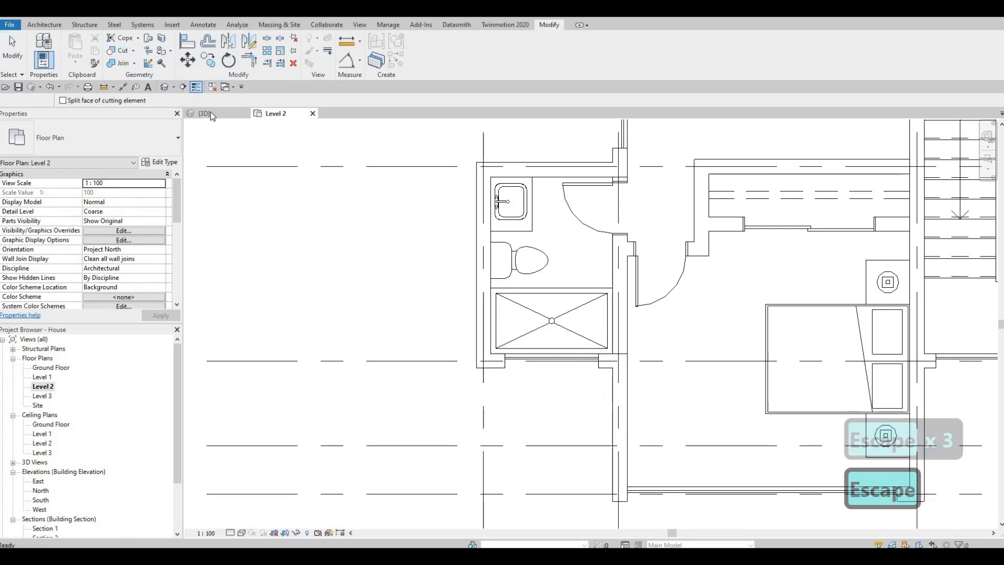
In the 3D view, raise the bottom of the bathroom's curtain wall to a base offset of about 2227 mm
left_click(210, 112)
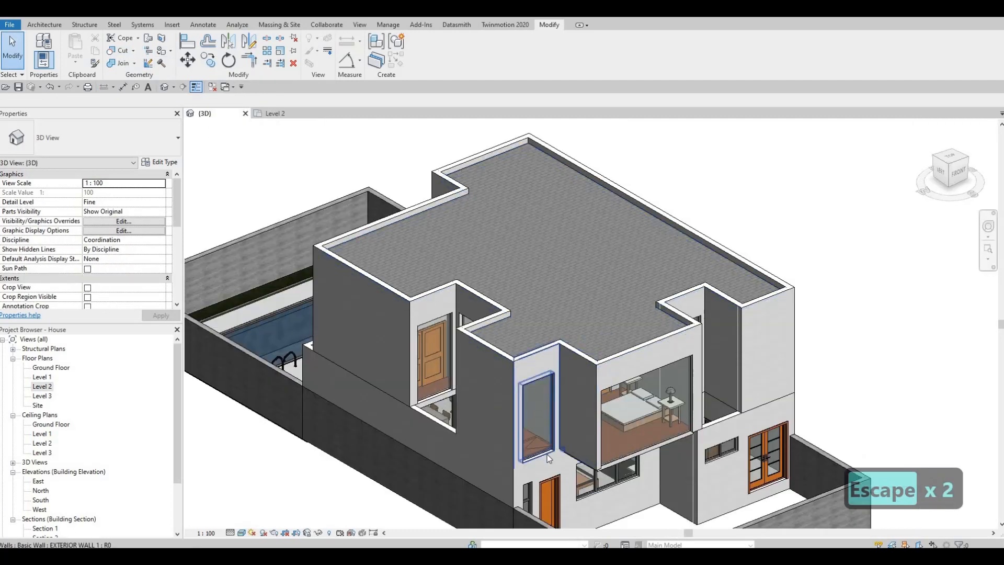
left_click(539, 412)
left_click_drag(542, 402, 669, 374)
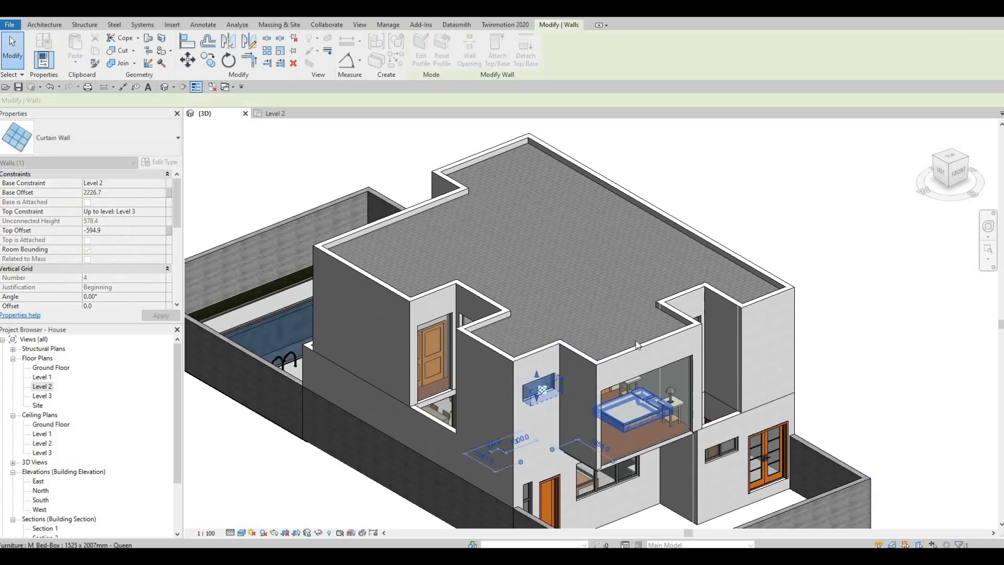
key("Escape")
Examine the house's right side and front façade in 3D and return to the Level 2 plan
middle_click_drag(669, 373, 669, 326, "shift")
middle_click_drag(581, 335, 442, 357, "shift")
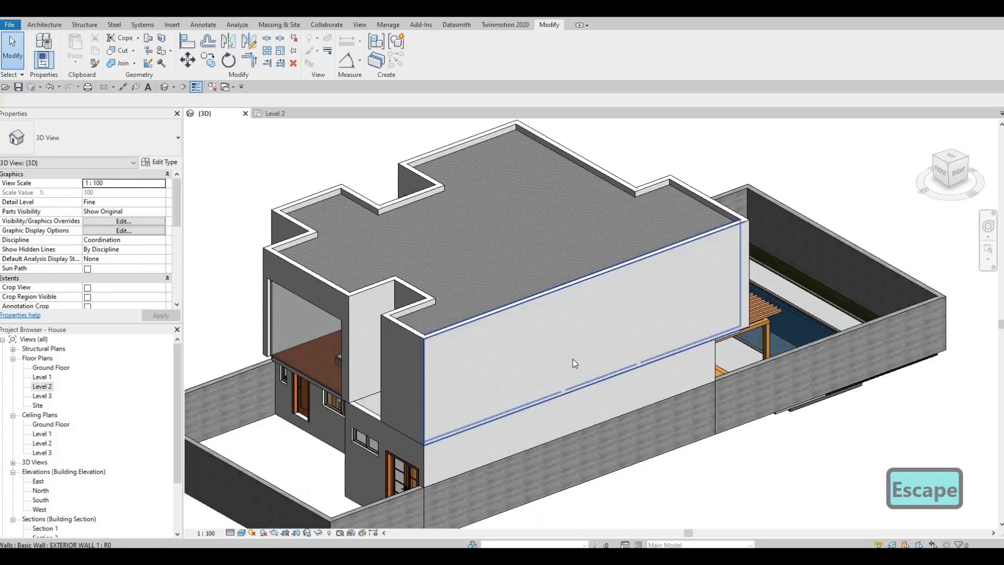
middle_click_drag(573, 359, 582, 316, "shift")
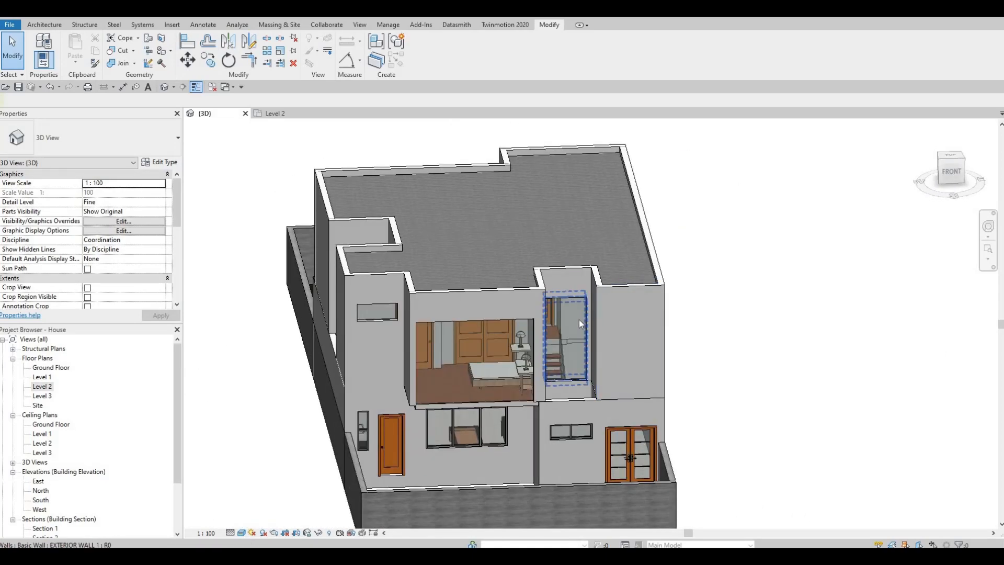
middle_click_drag(557, 398, 526, 449, "shift")
left_click(37, 388)
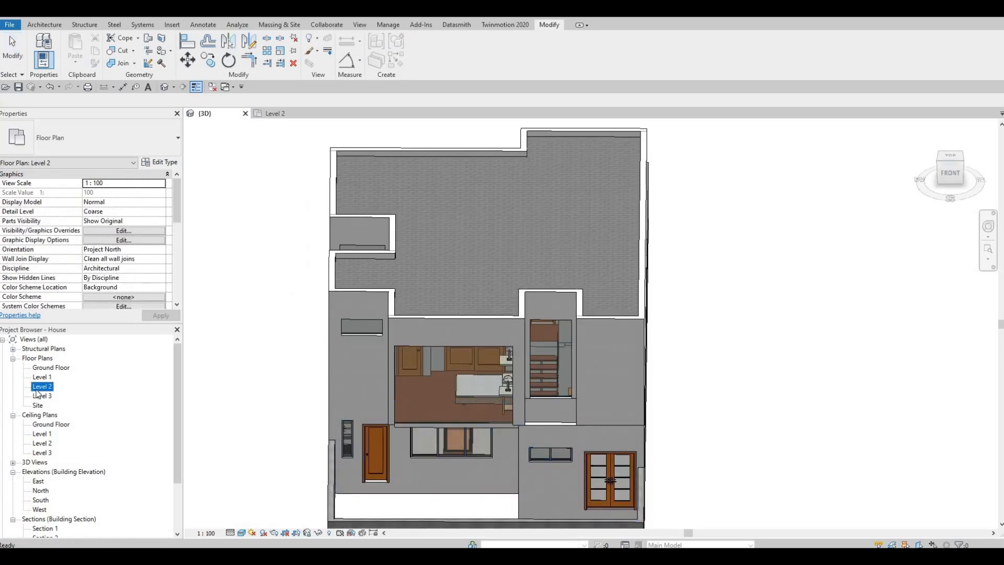
left_click(37, 386)
key("Escape")
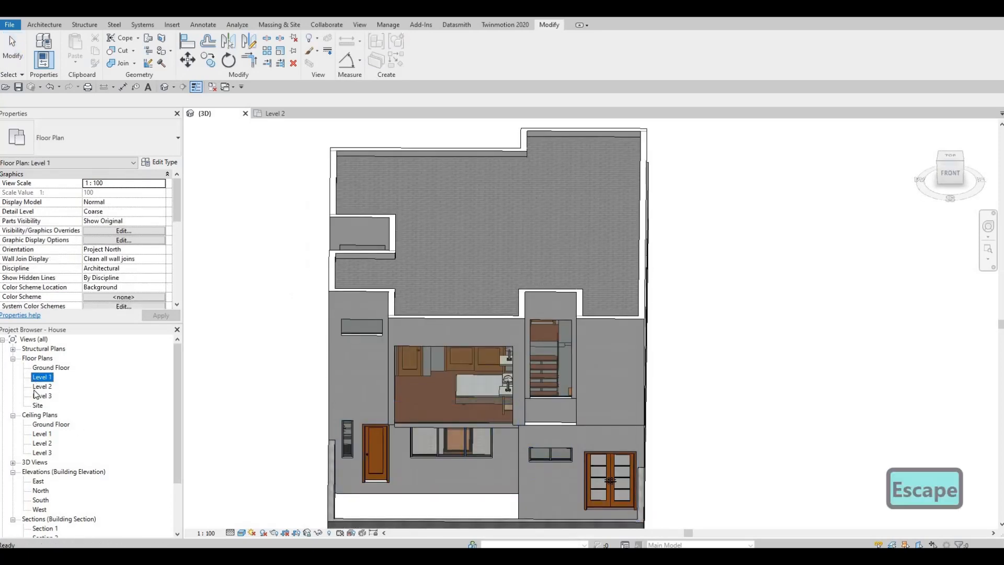
scroll(457, 427, "down", 1)
middle_click_drag(658, 427, 509, 426)
scroll(538, 416, "down", 1)
middle_click_drag(613, 392, 552, 391)
Create a similar curtain wall about 1500 mm long along the south exterior wall of the southeast room beside the stairs
key("Escape")
key("Escape")
key("c")
key("s")
scroll(636, 484, "up", 3)
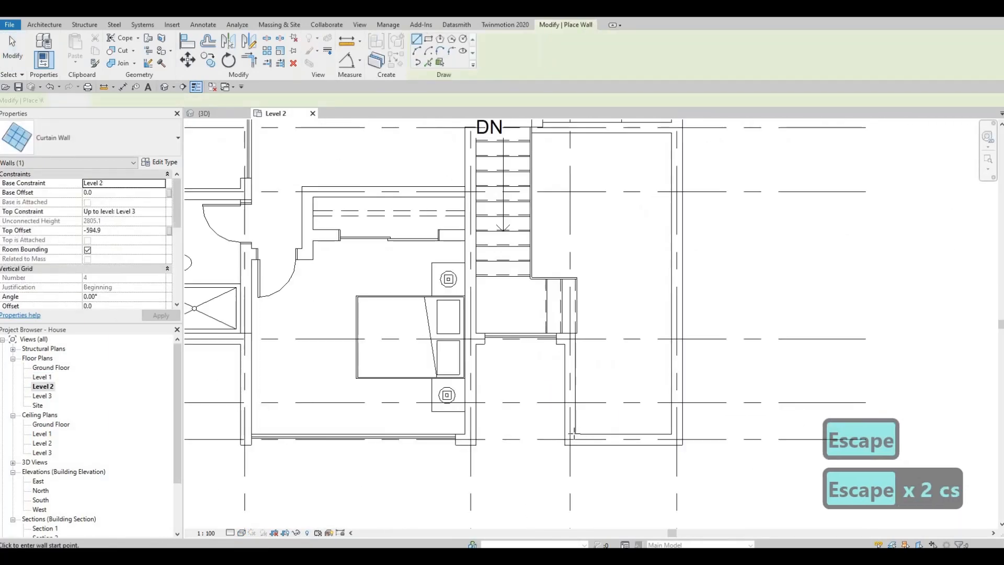
left_click(570, 435)
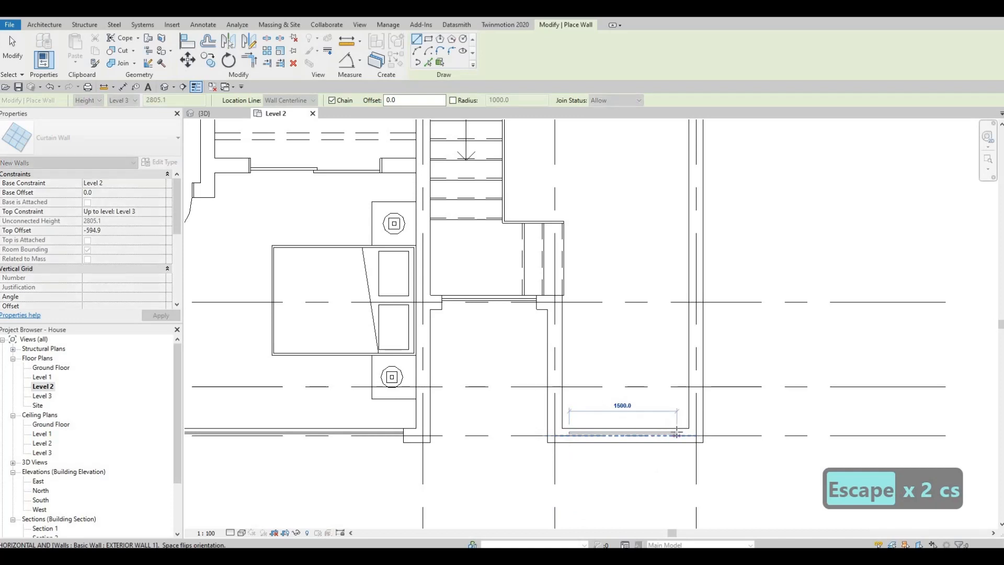
left_click(675, 434)
key("Escape")
key("Escape")
key("Escape")
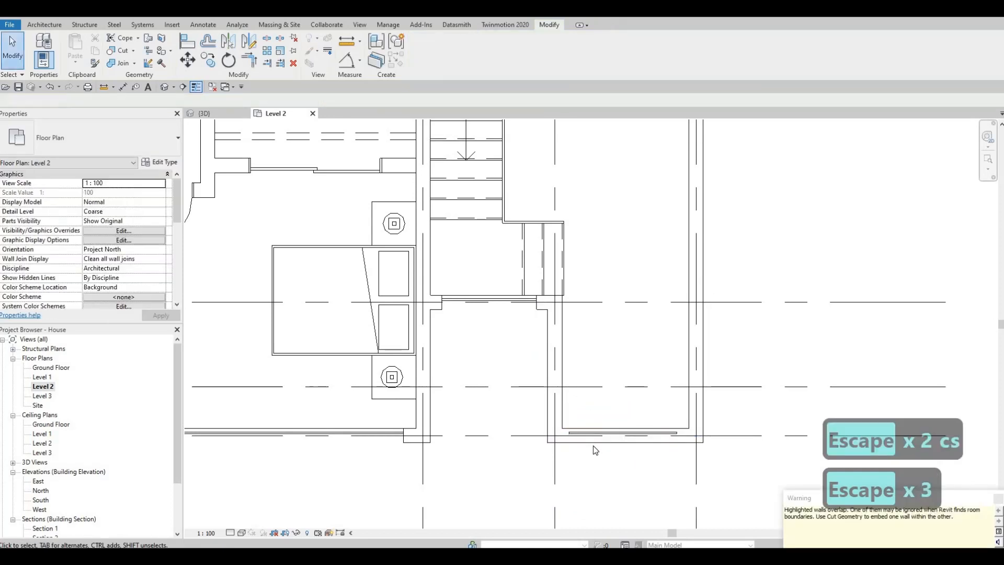
Cut the southeast room's south exterior wall with the overlapping curtain wall
scroll(521, 265, "down", 1)
middle_click_drag(369, 290, 356, 262)
left_click(118, 50)
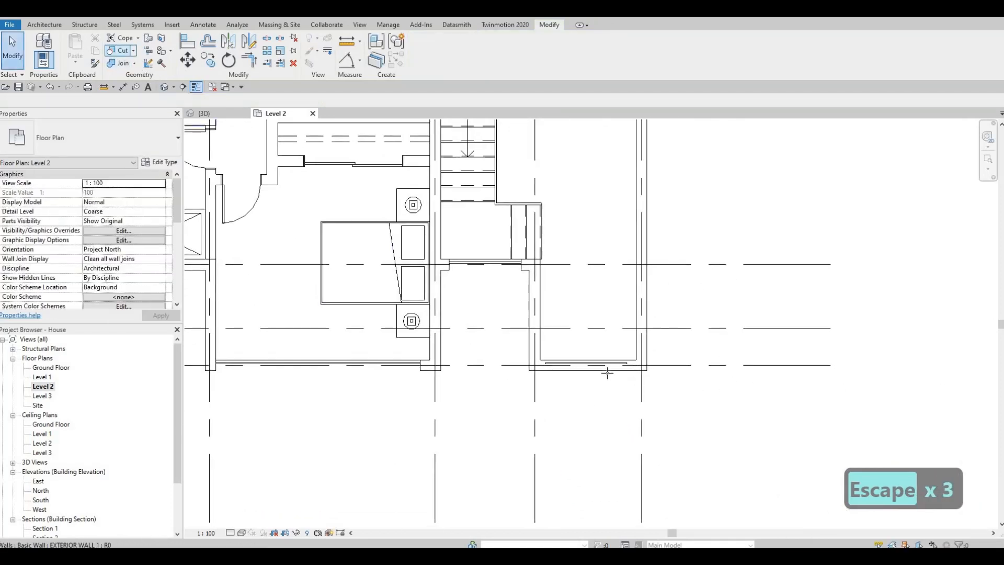
left_click(603, 366)
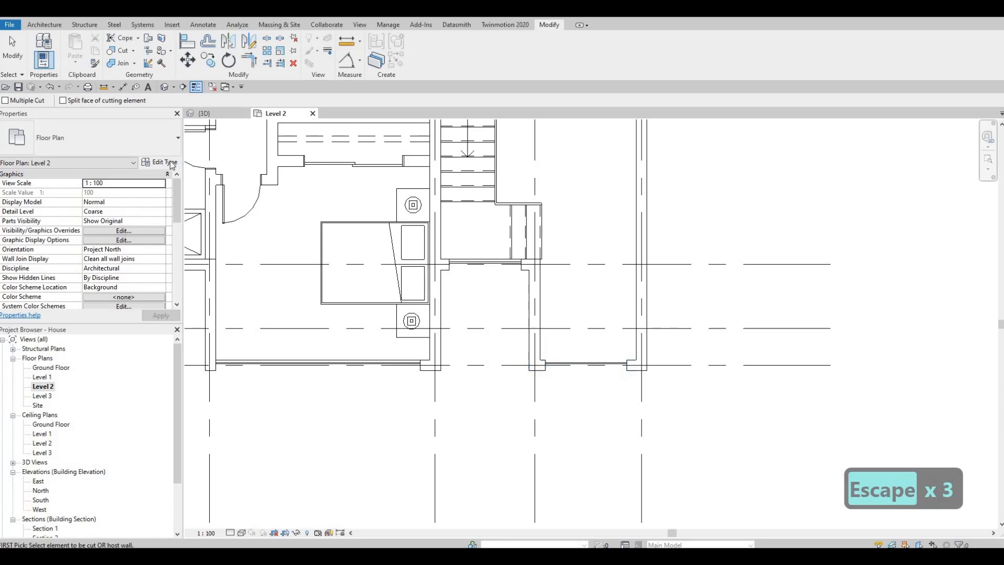
key("Escape")
key("Escape")
Examine the Level 2 curtain walls in the 3D view from the front, back and left side of the house
key("ctrl+Tab")
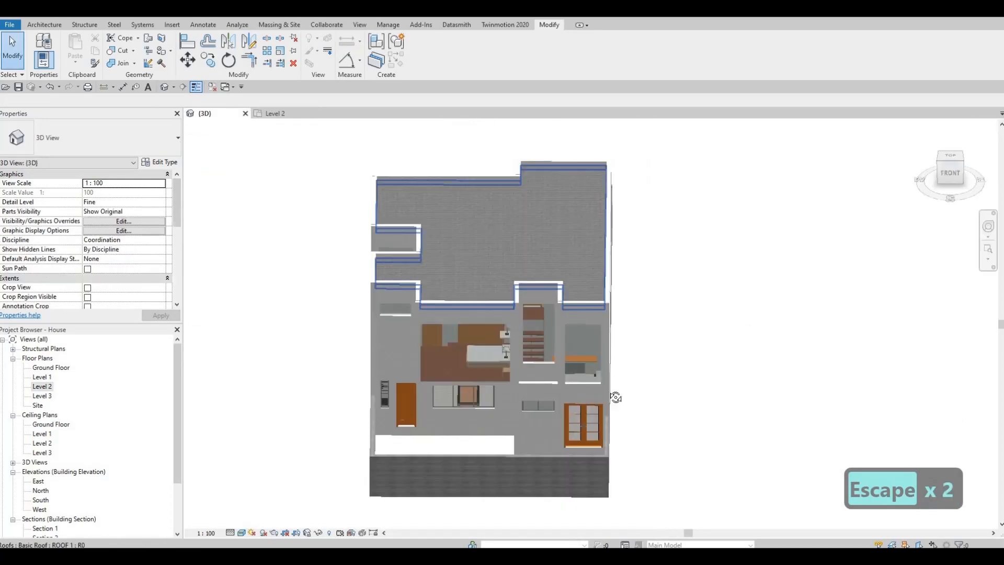
middle_click_drag(616, 397, 584, 353, "shift")
key("Escape")
key("Escape")
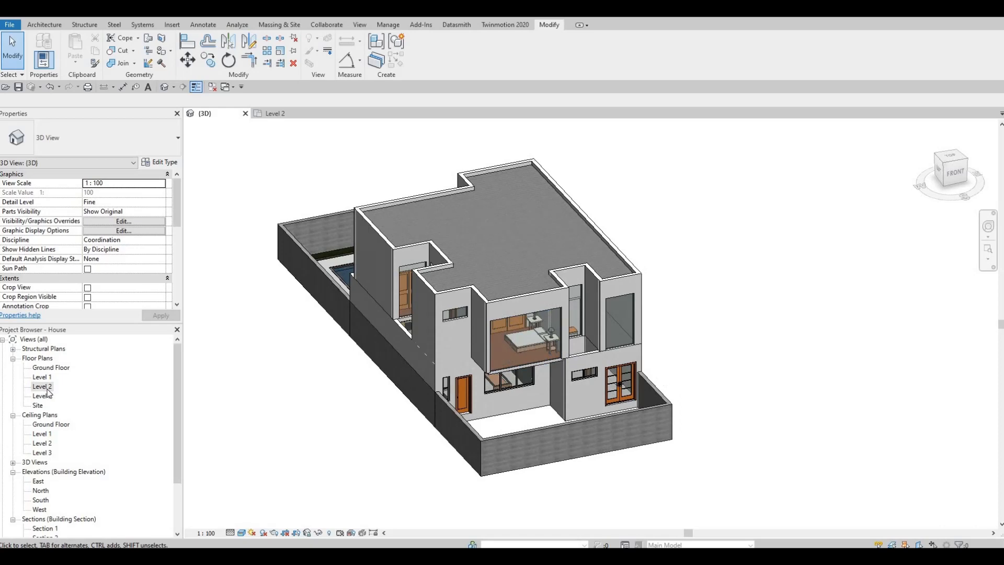
left_click(46, 388)
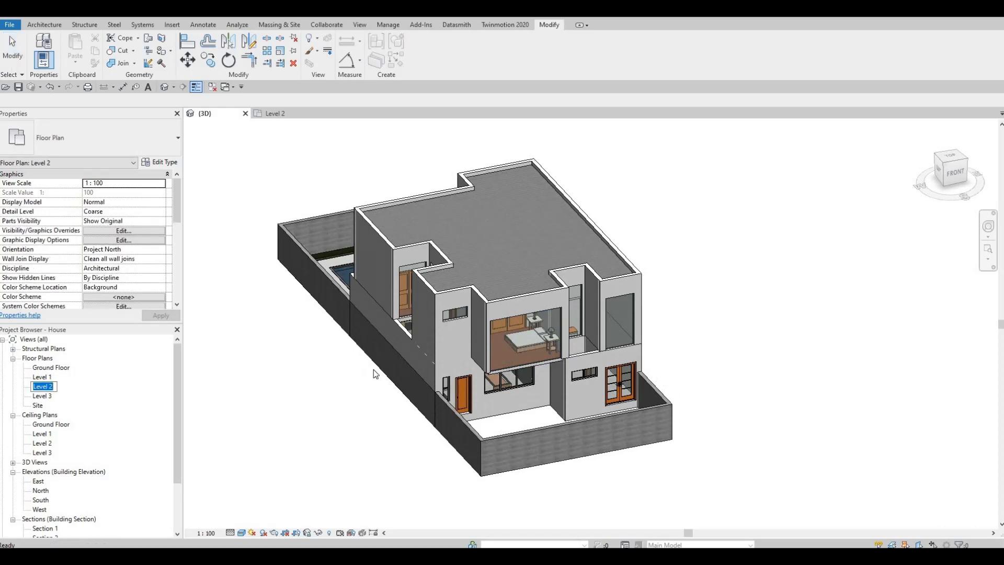
key("Escape")
middle_click_drag(668, 340, 419, 262, "shift")
scroll(460, 328, "up", 3)
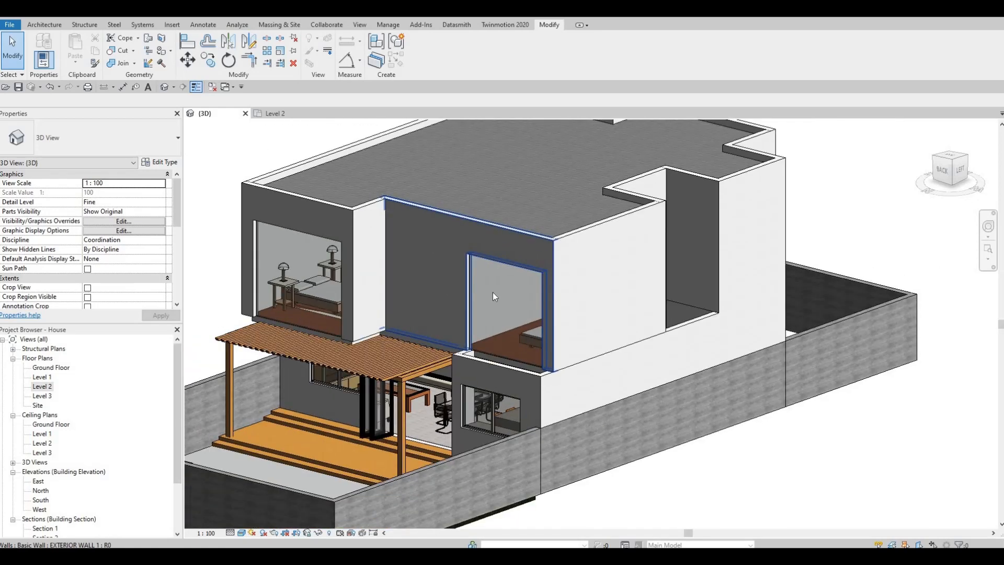
scroll(486, 307, "down", 2)
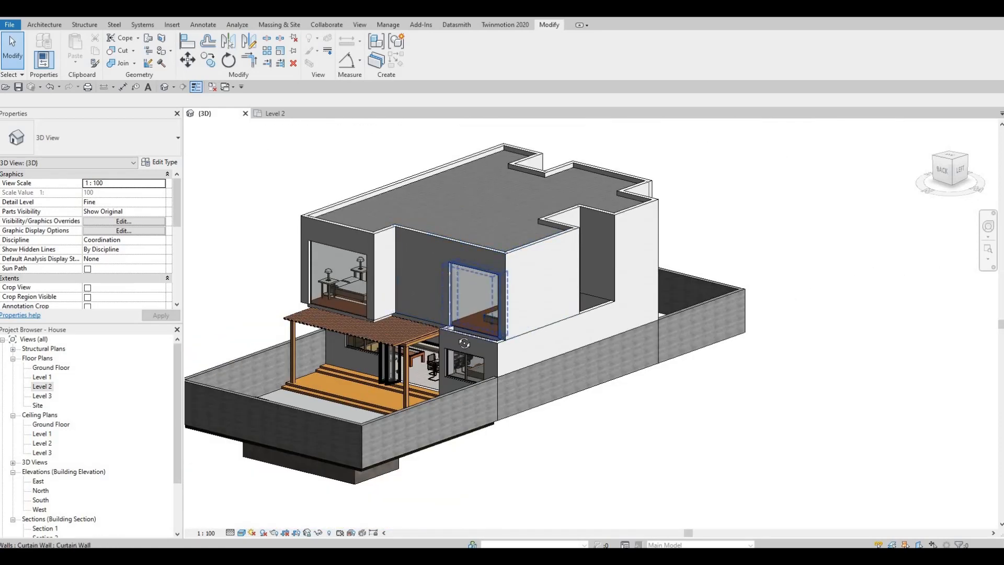
middle_click_drag(472, 328, 432, 339, "shift")
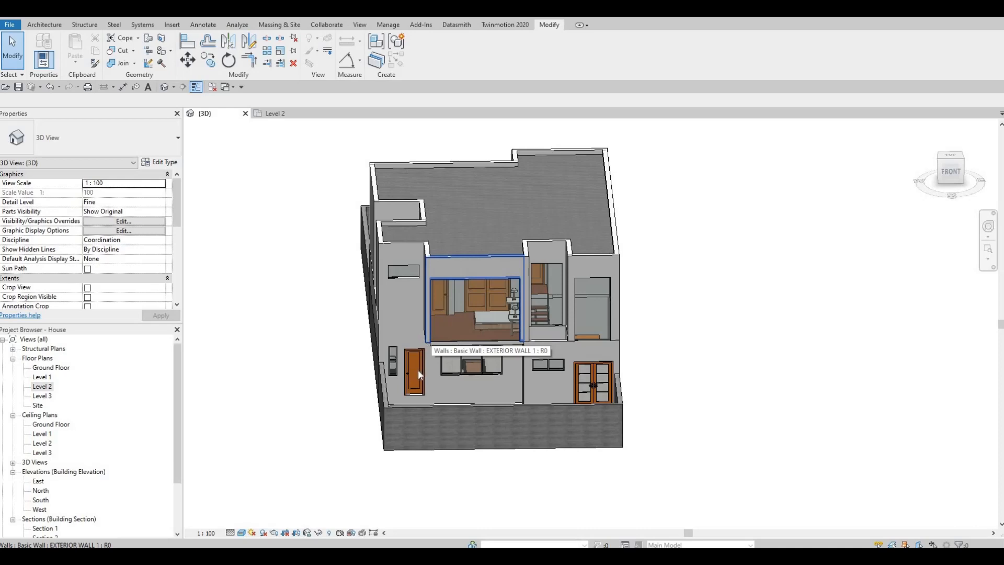
middle_click_drag(418, 370, 653, 485, "shift")
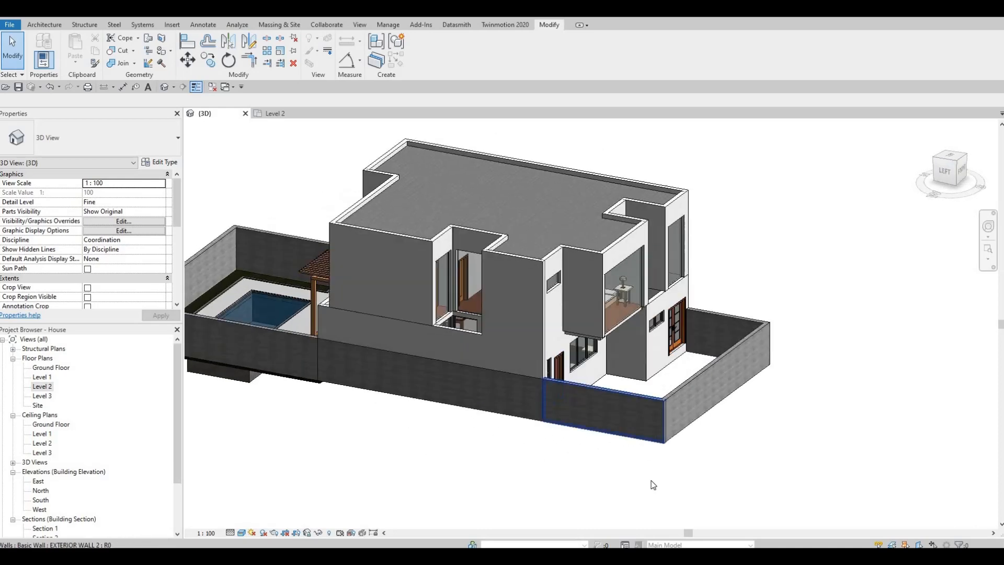